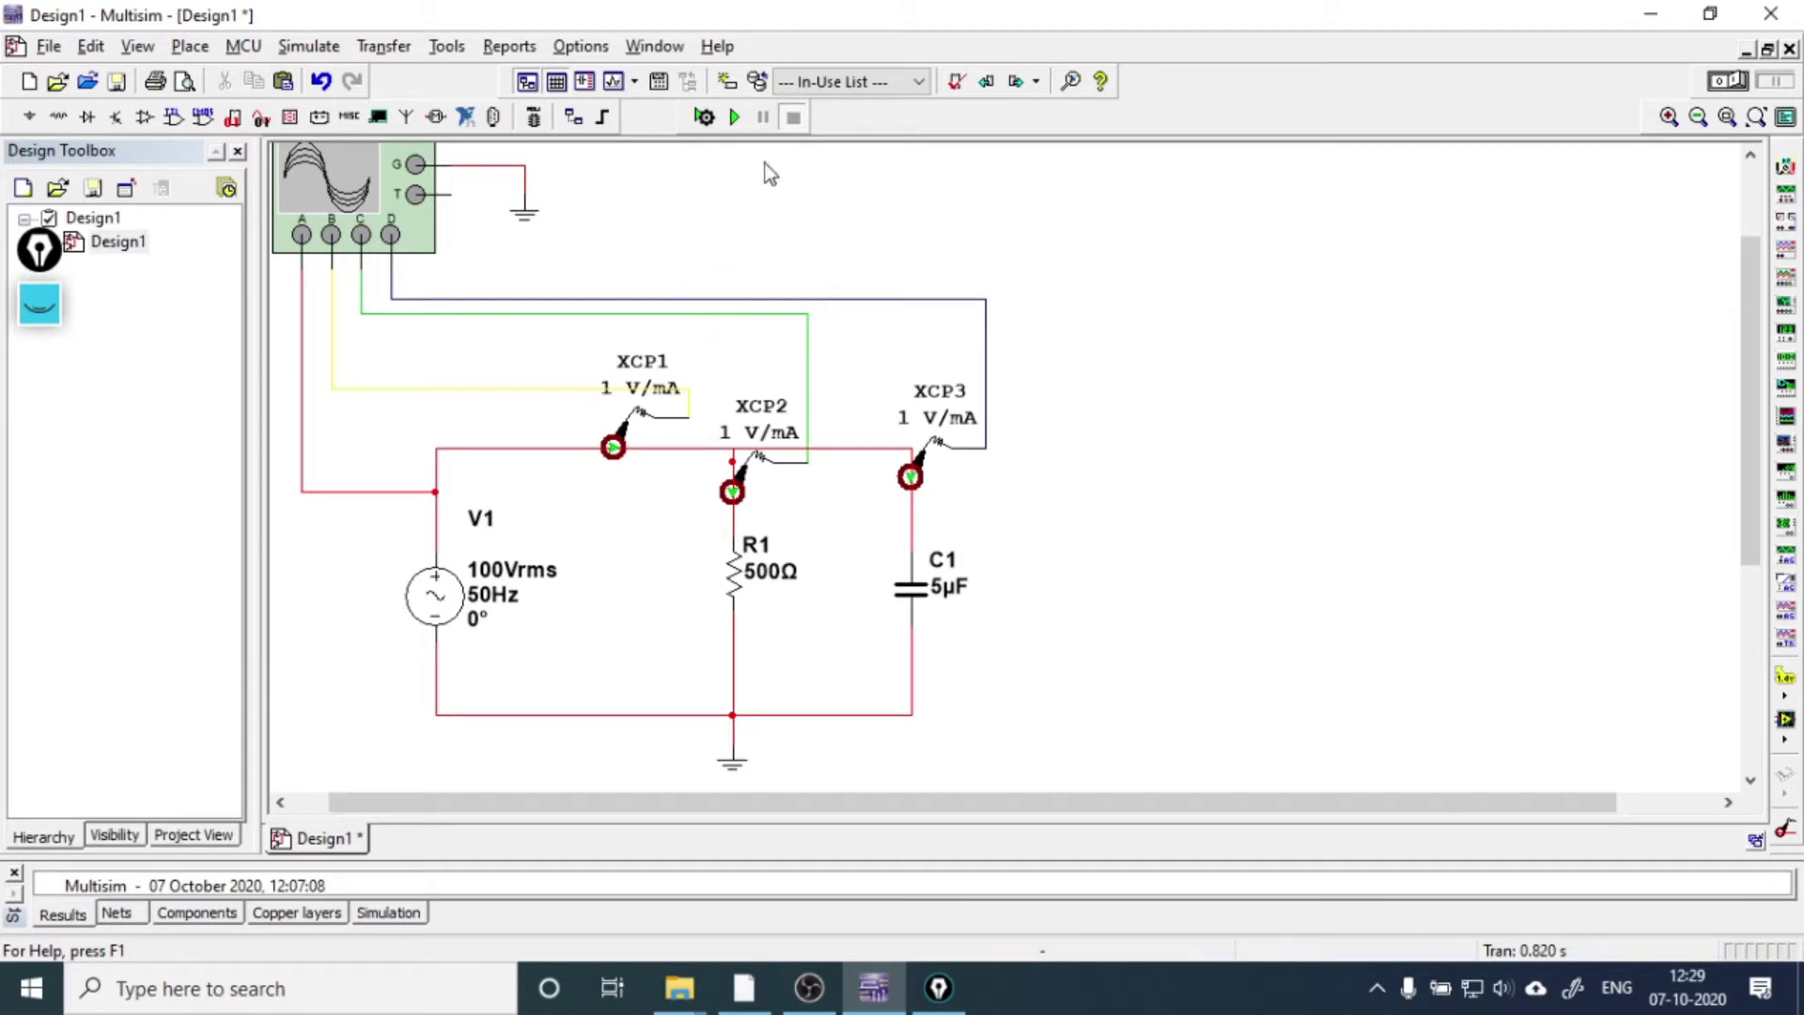
- Run the circuit simulation briefly, stop it, and open the four channel oscilloscope window clear of the schematic
{"action": "left_click", "coordinate": [739, 120]}
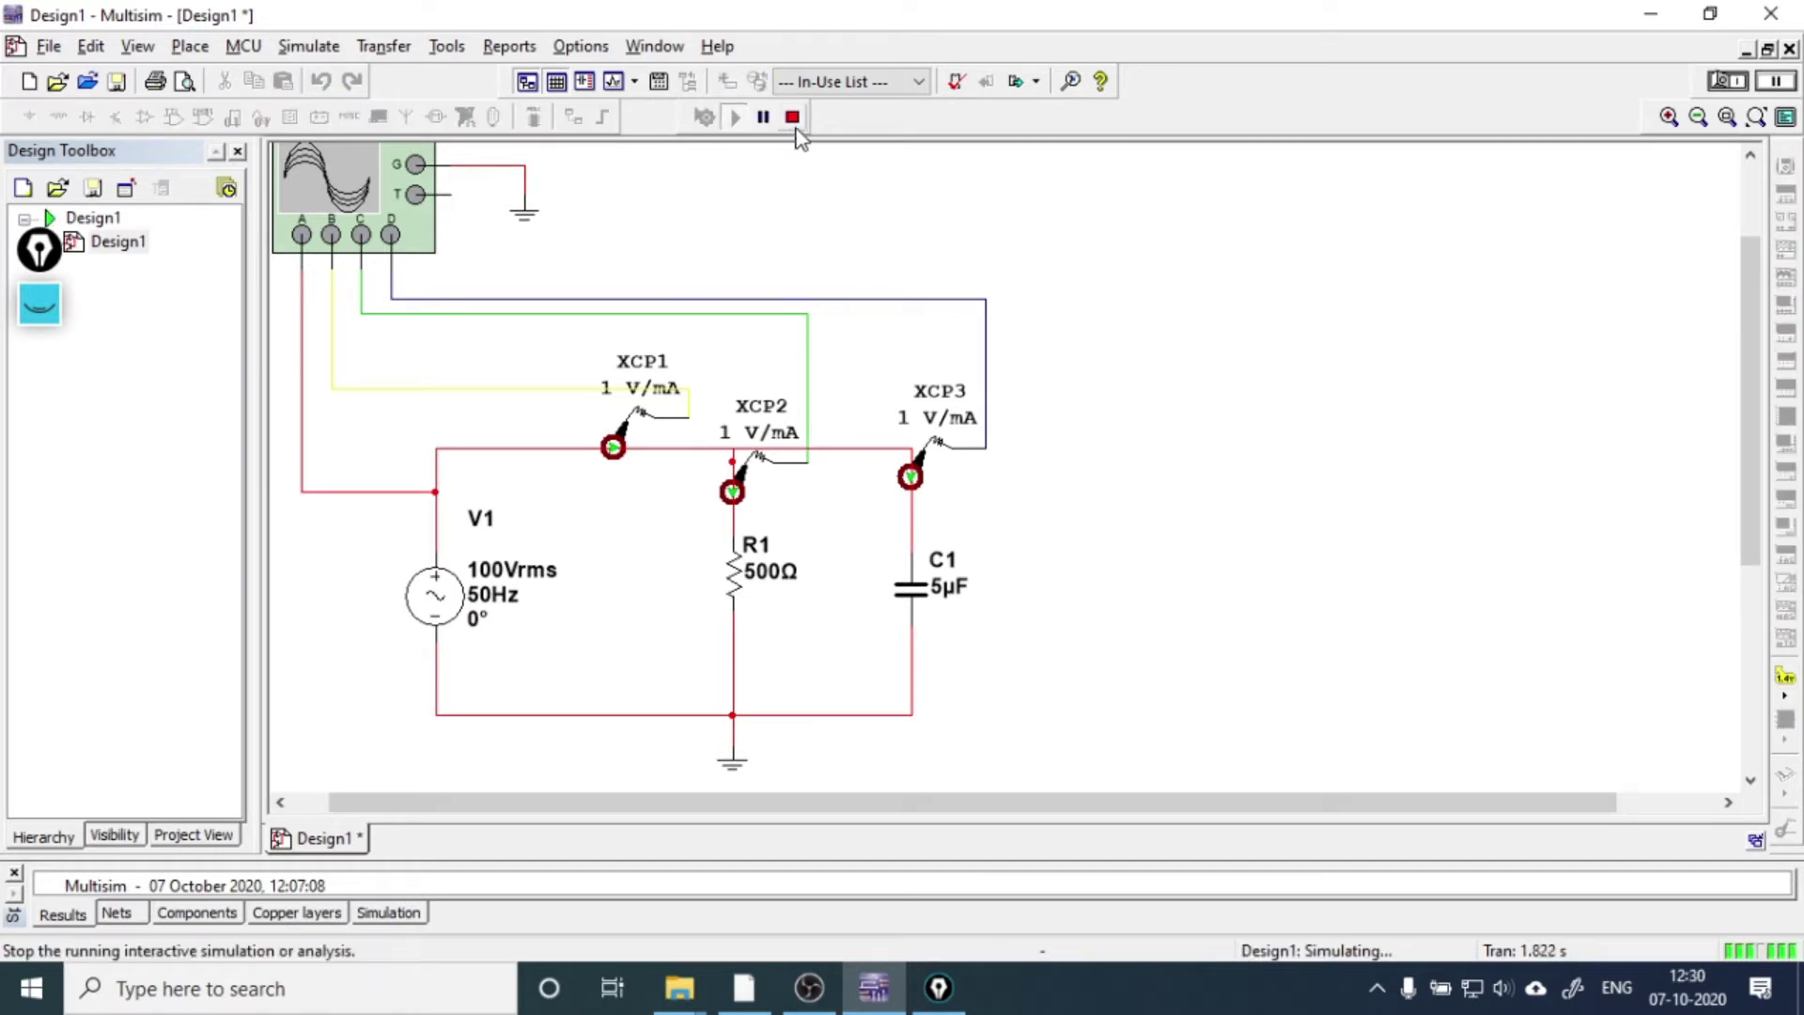
{"action": "left_click", "coordinate": [793, 118]}
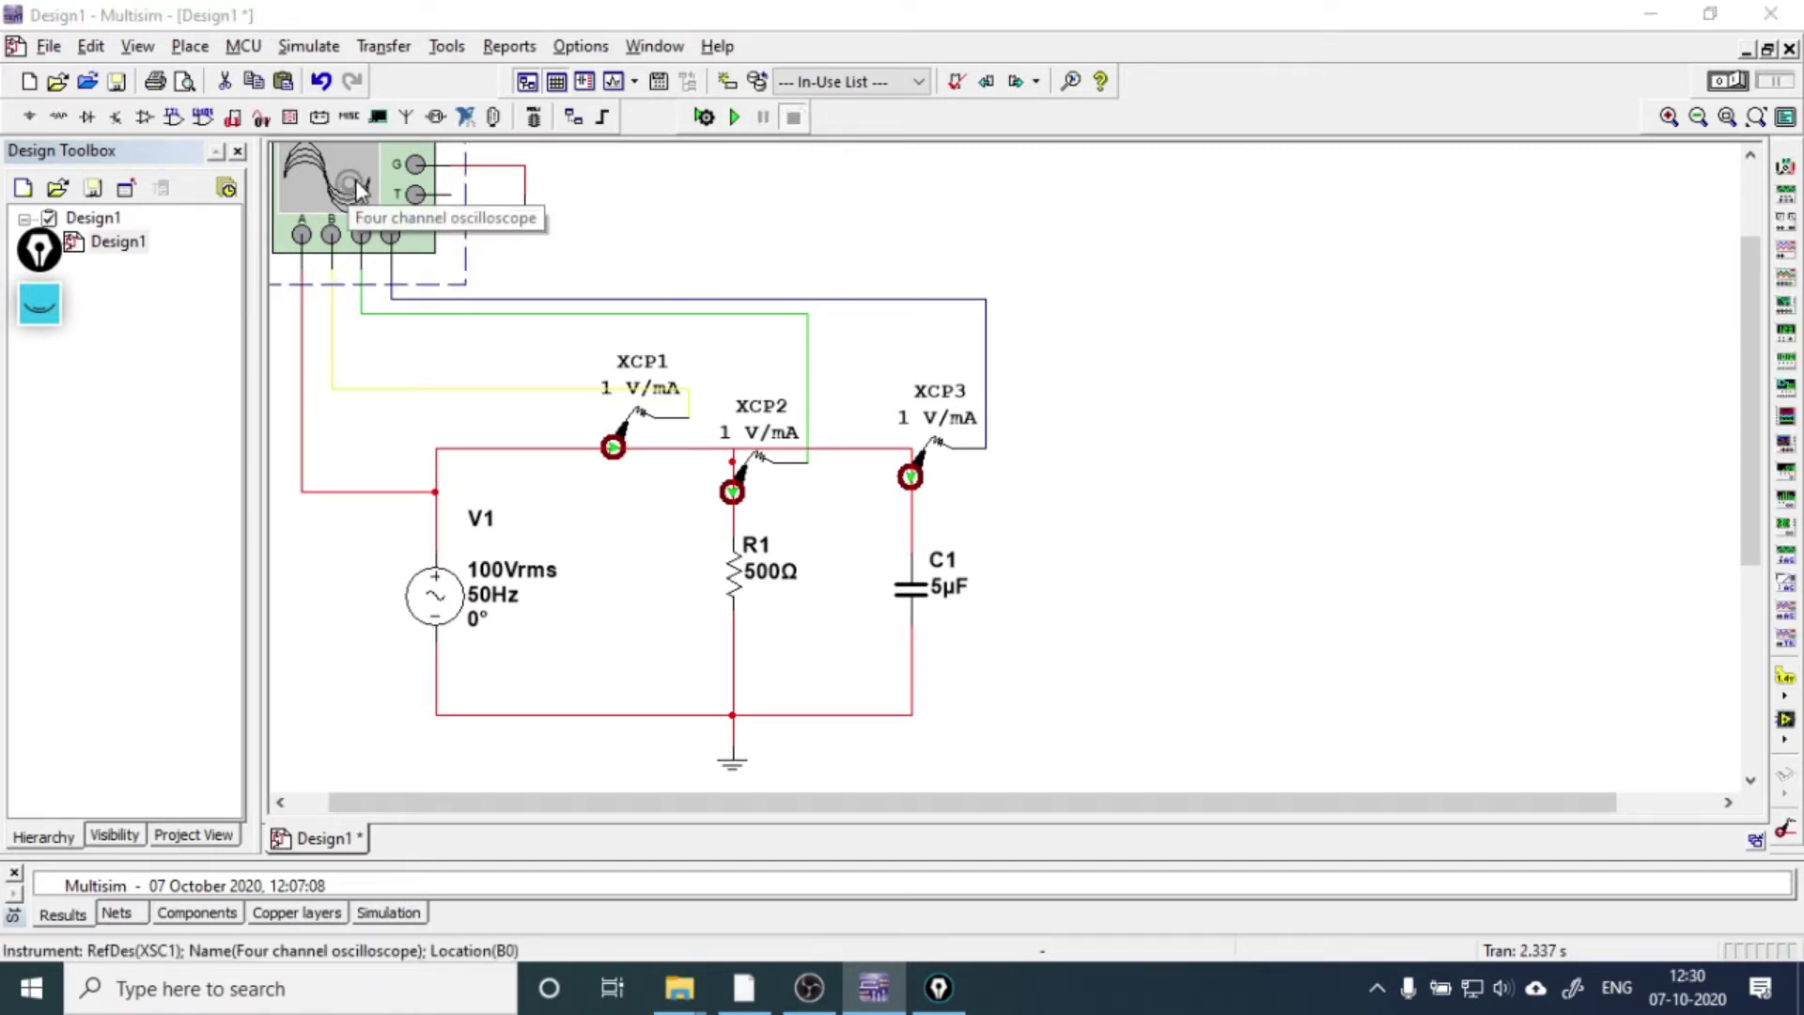
{"action": "double_click", "coordinate": [357, 188]}
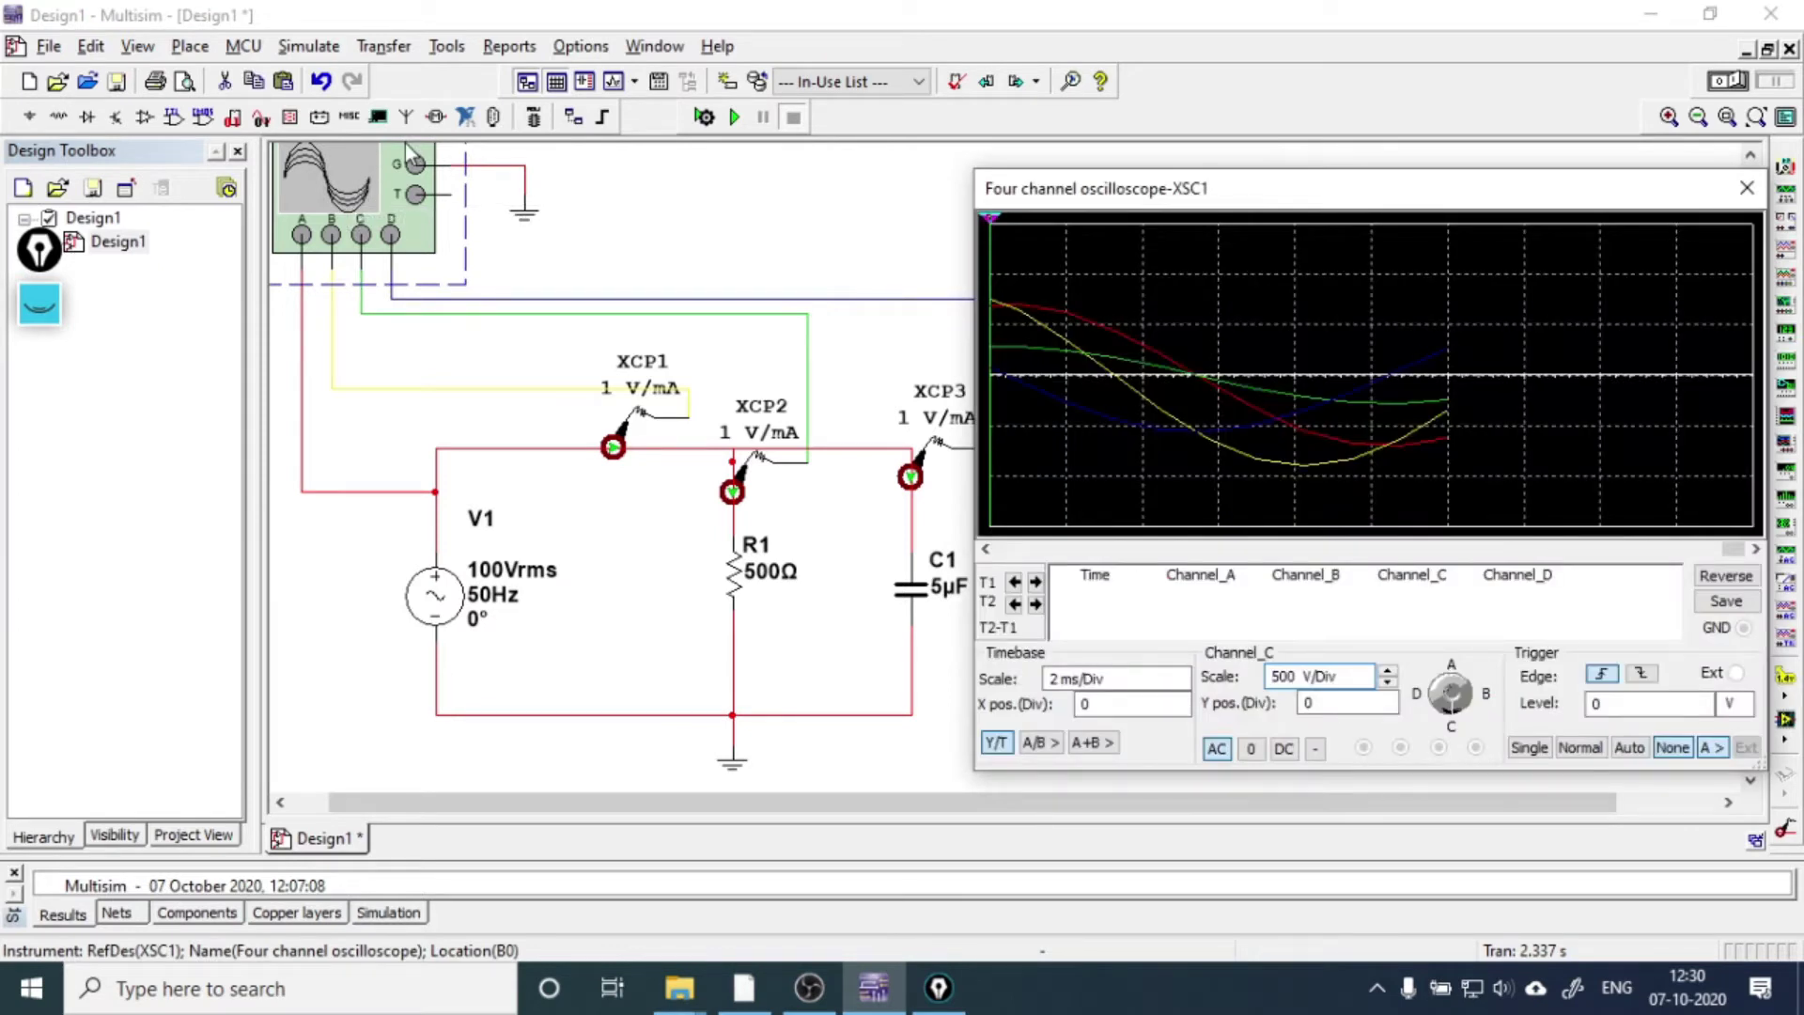
{"action": "left_click_drag", "start_coordinate": [1364, 192], "coordinate": [1407, 182]}
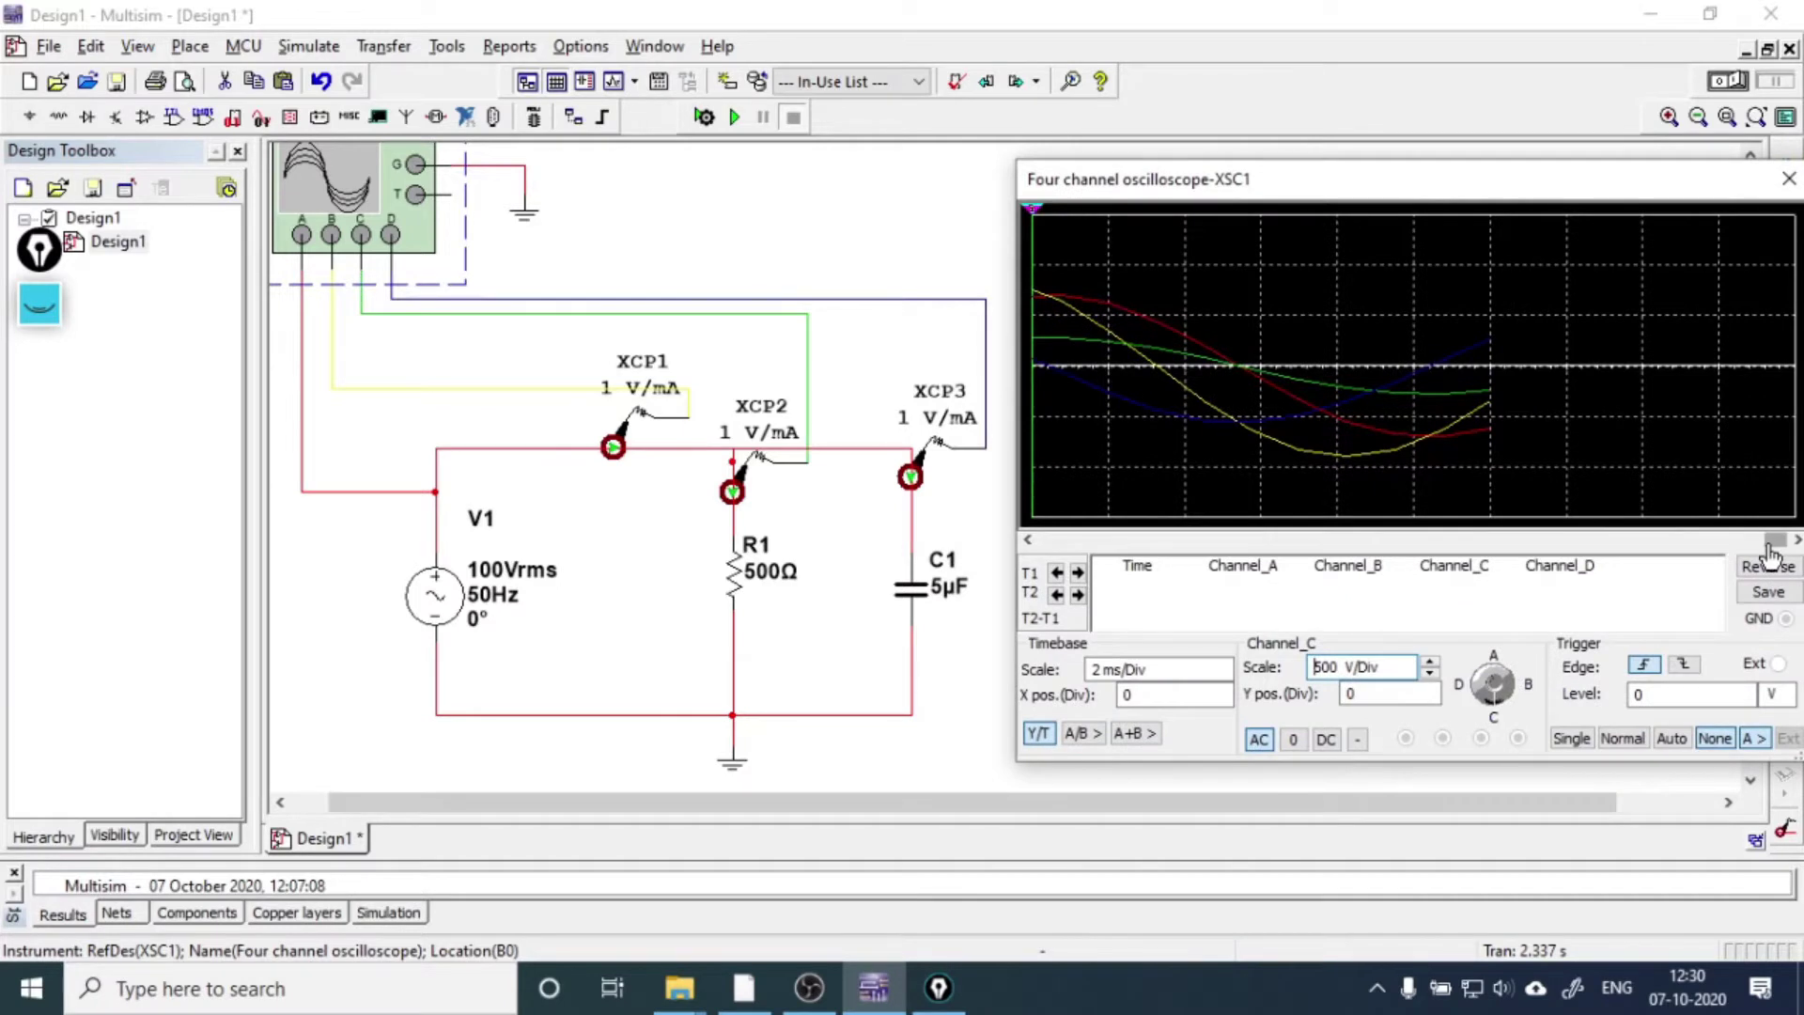
- Shift the oscilloscope display back to 920 ms so one full cycle starts at the red trace's zero crossing
{"action": "left_click_drag", "start_coordinate": [1771, 541], "coordinate": [1610, 556]}
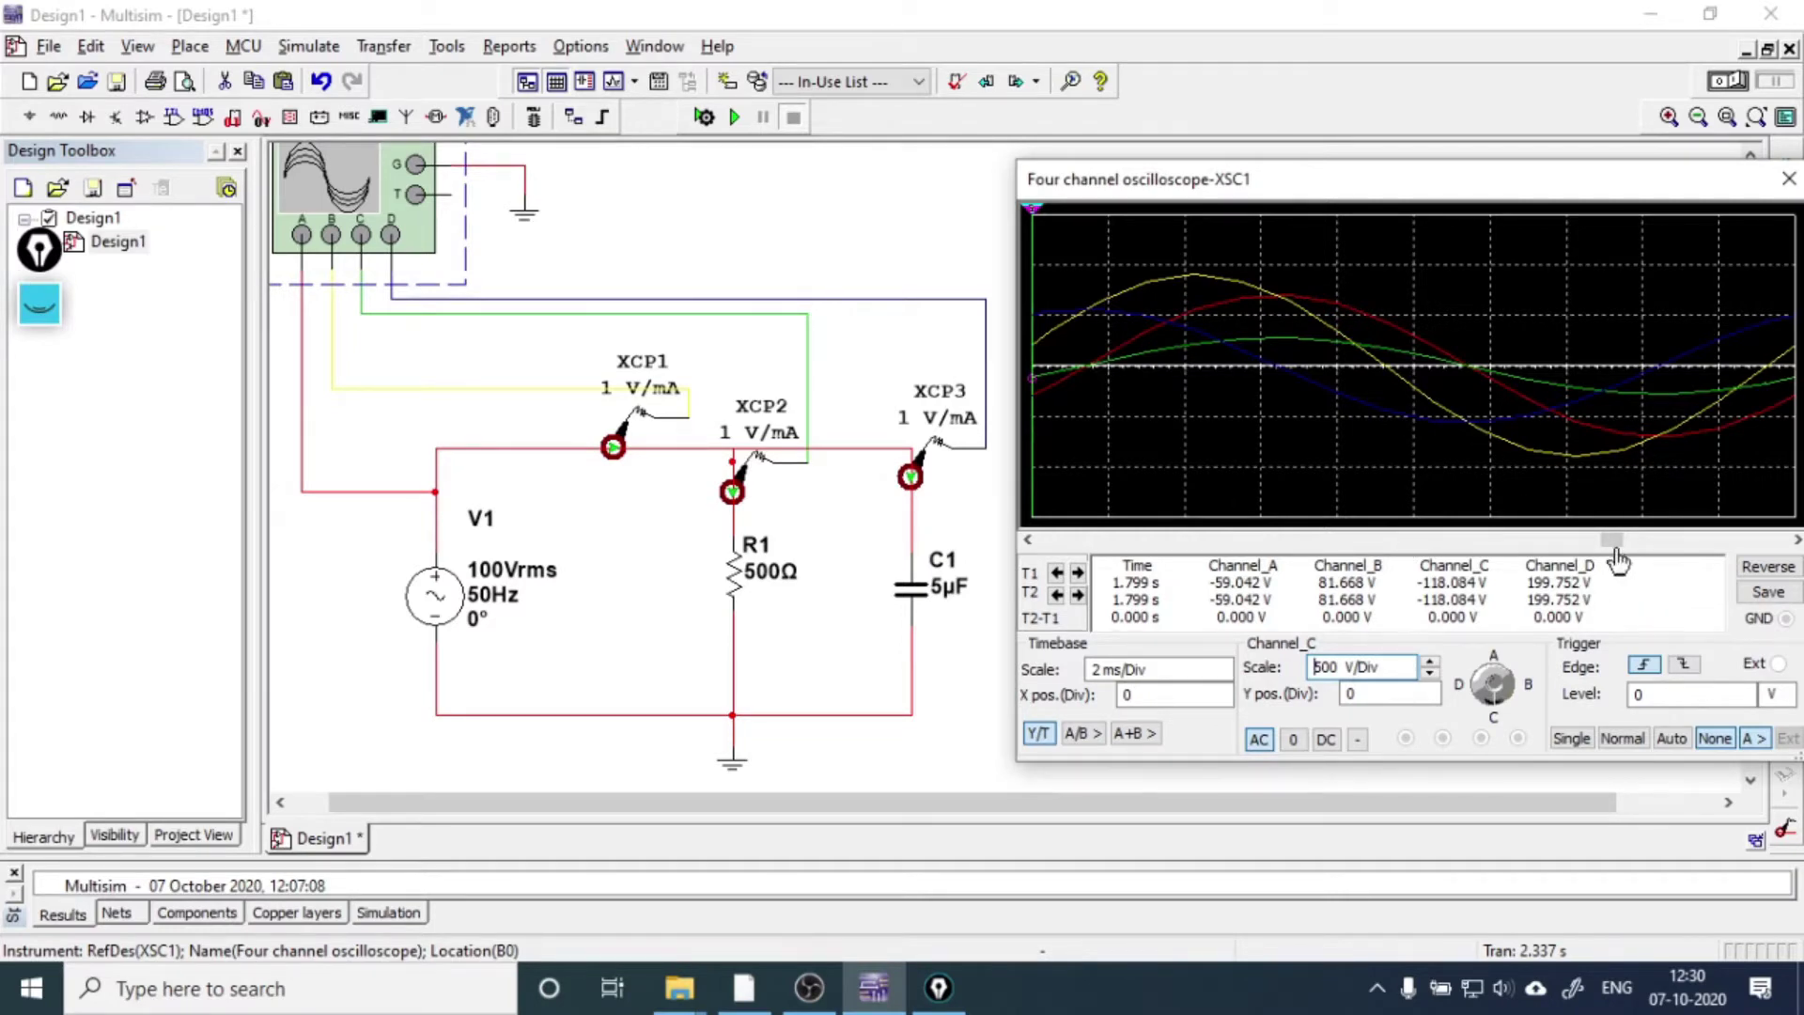
{"action": "left_click_drag", "start_coordinate": [1613, 540], "coordinate": [1338, 575]}
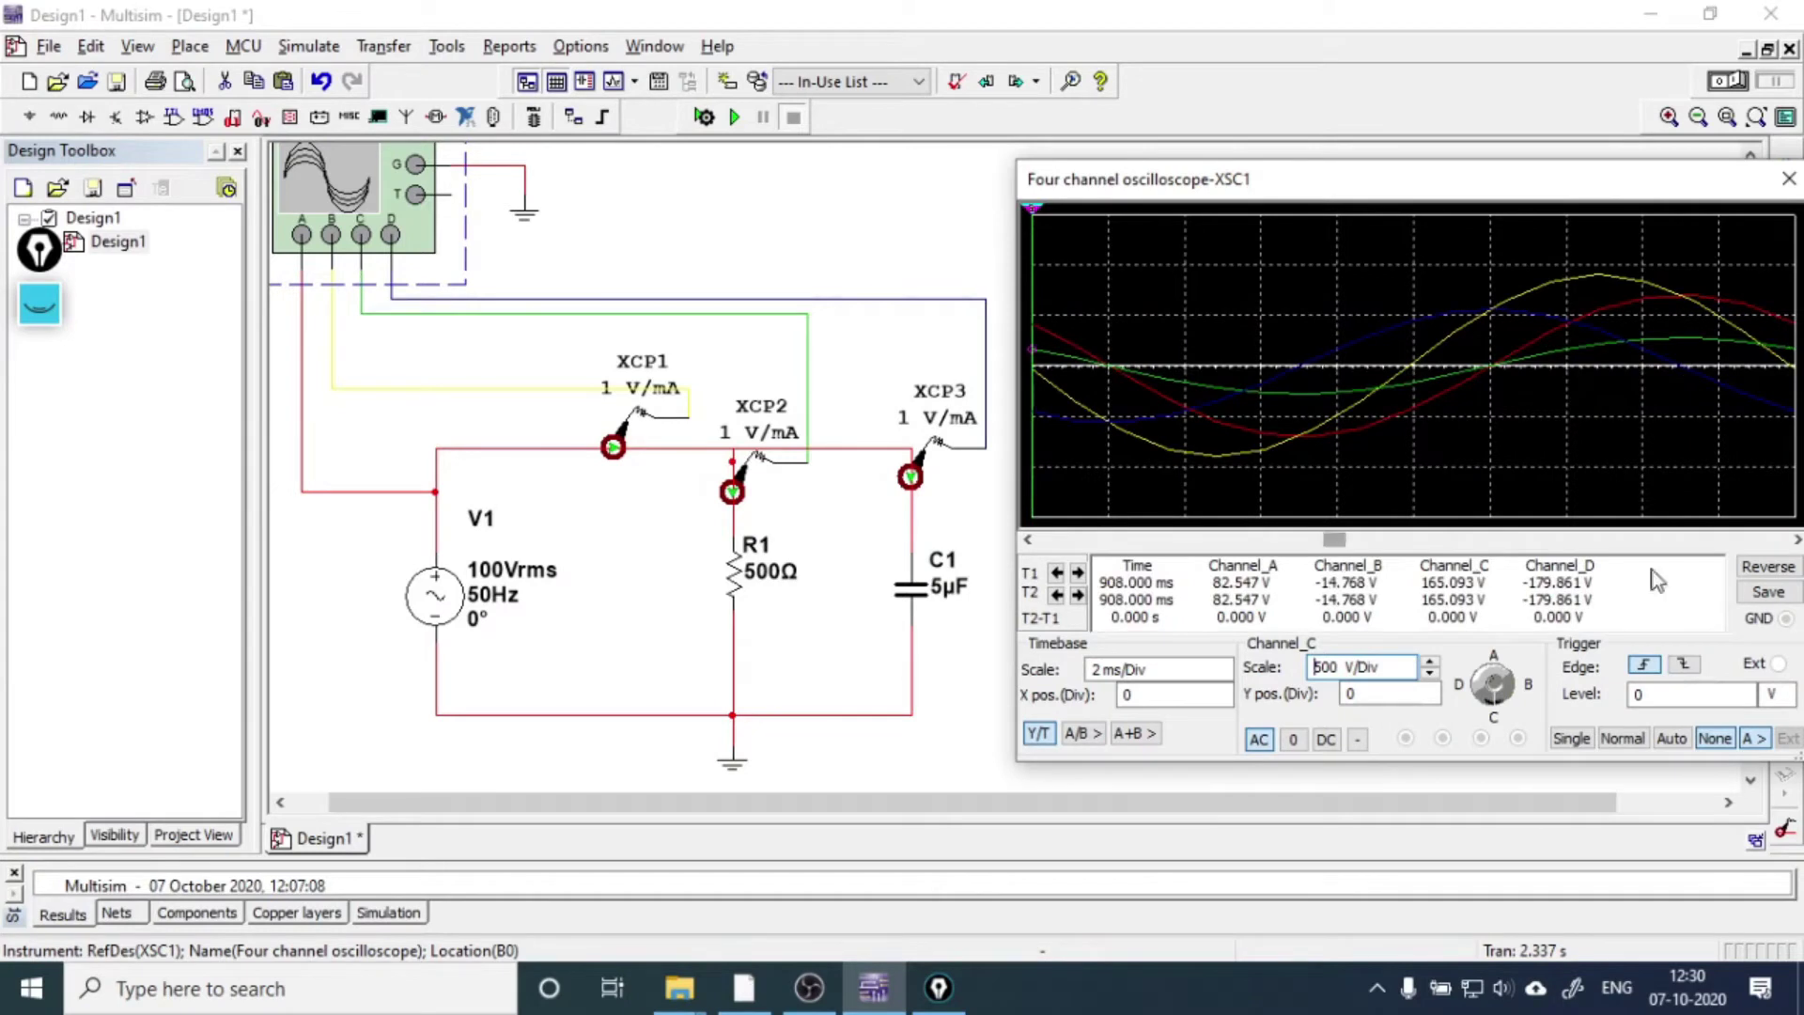
{"action": "left_click", "coordinate": [1796, 541]}
{"action": "left_click", "coordinate": [1796, 541]}
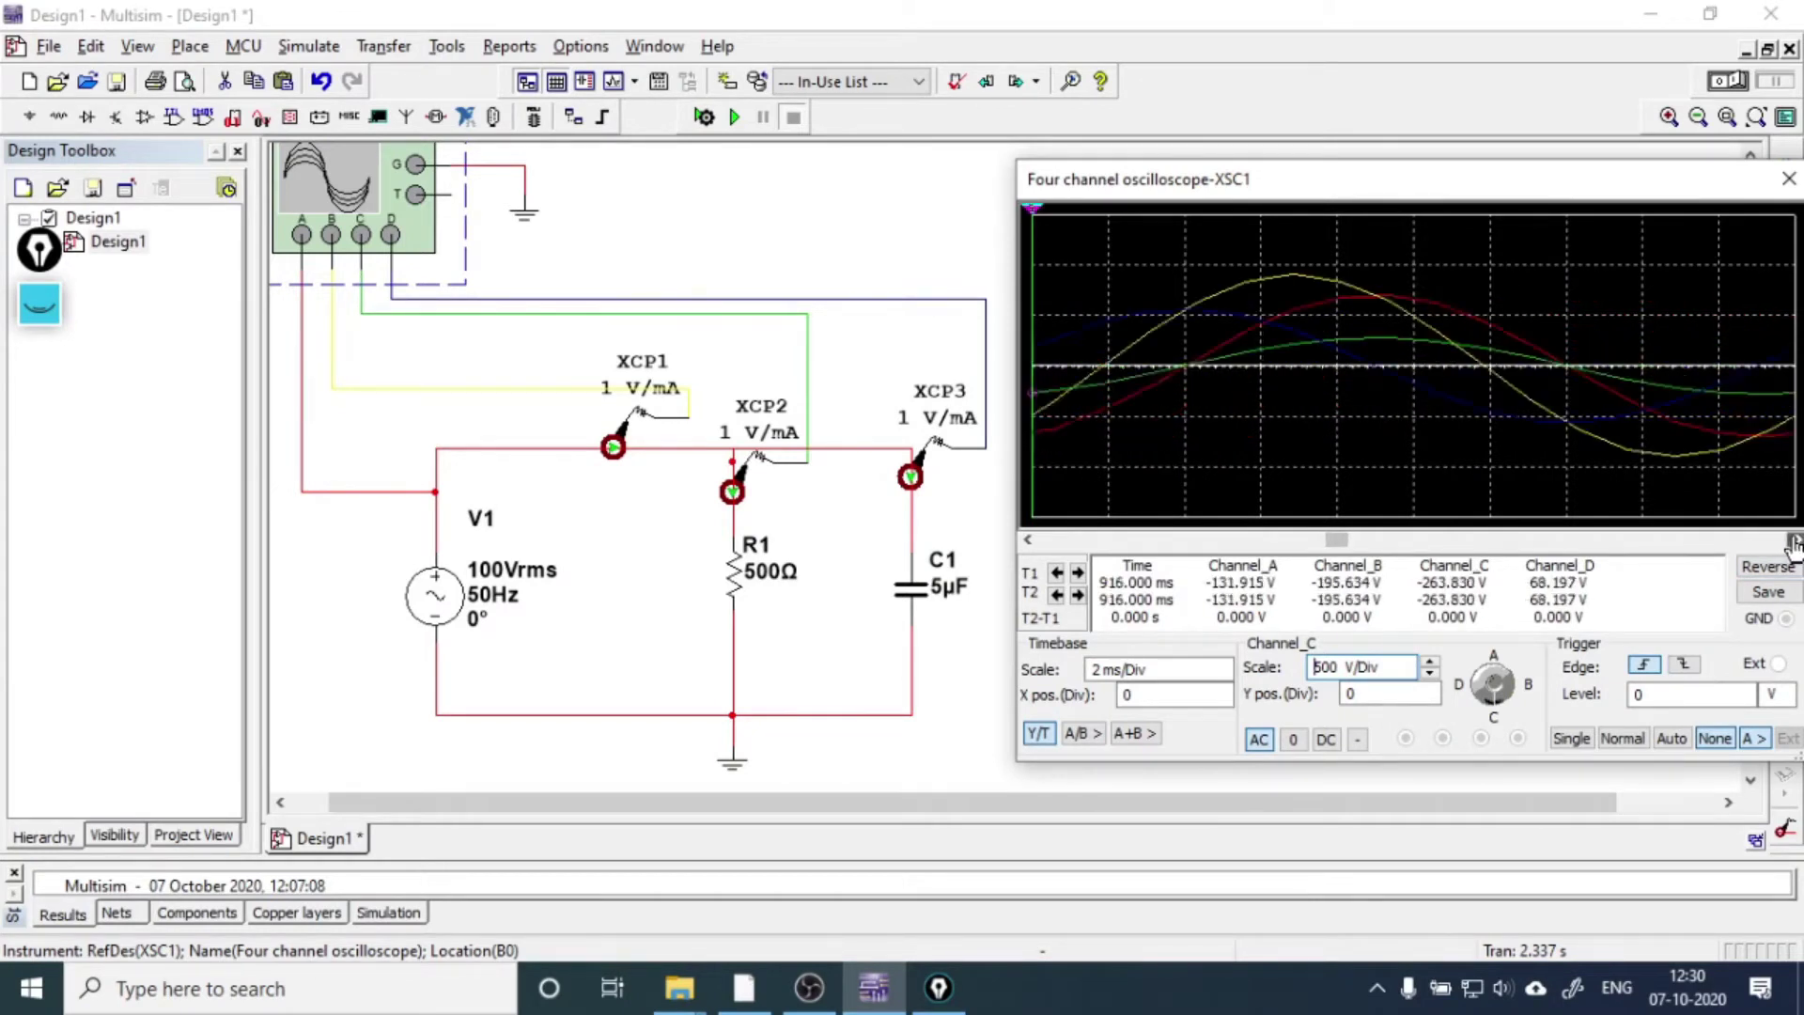
{"action": "left_click", "coordinate": [1796, 541]}
{"action": "left_click", "coordinate": [1796, 540]}
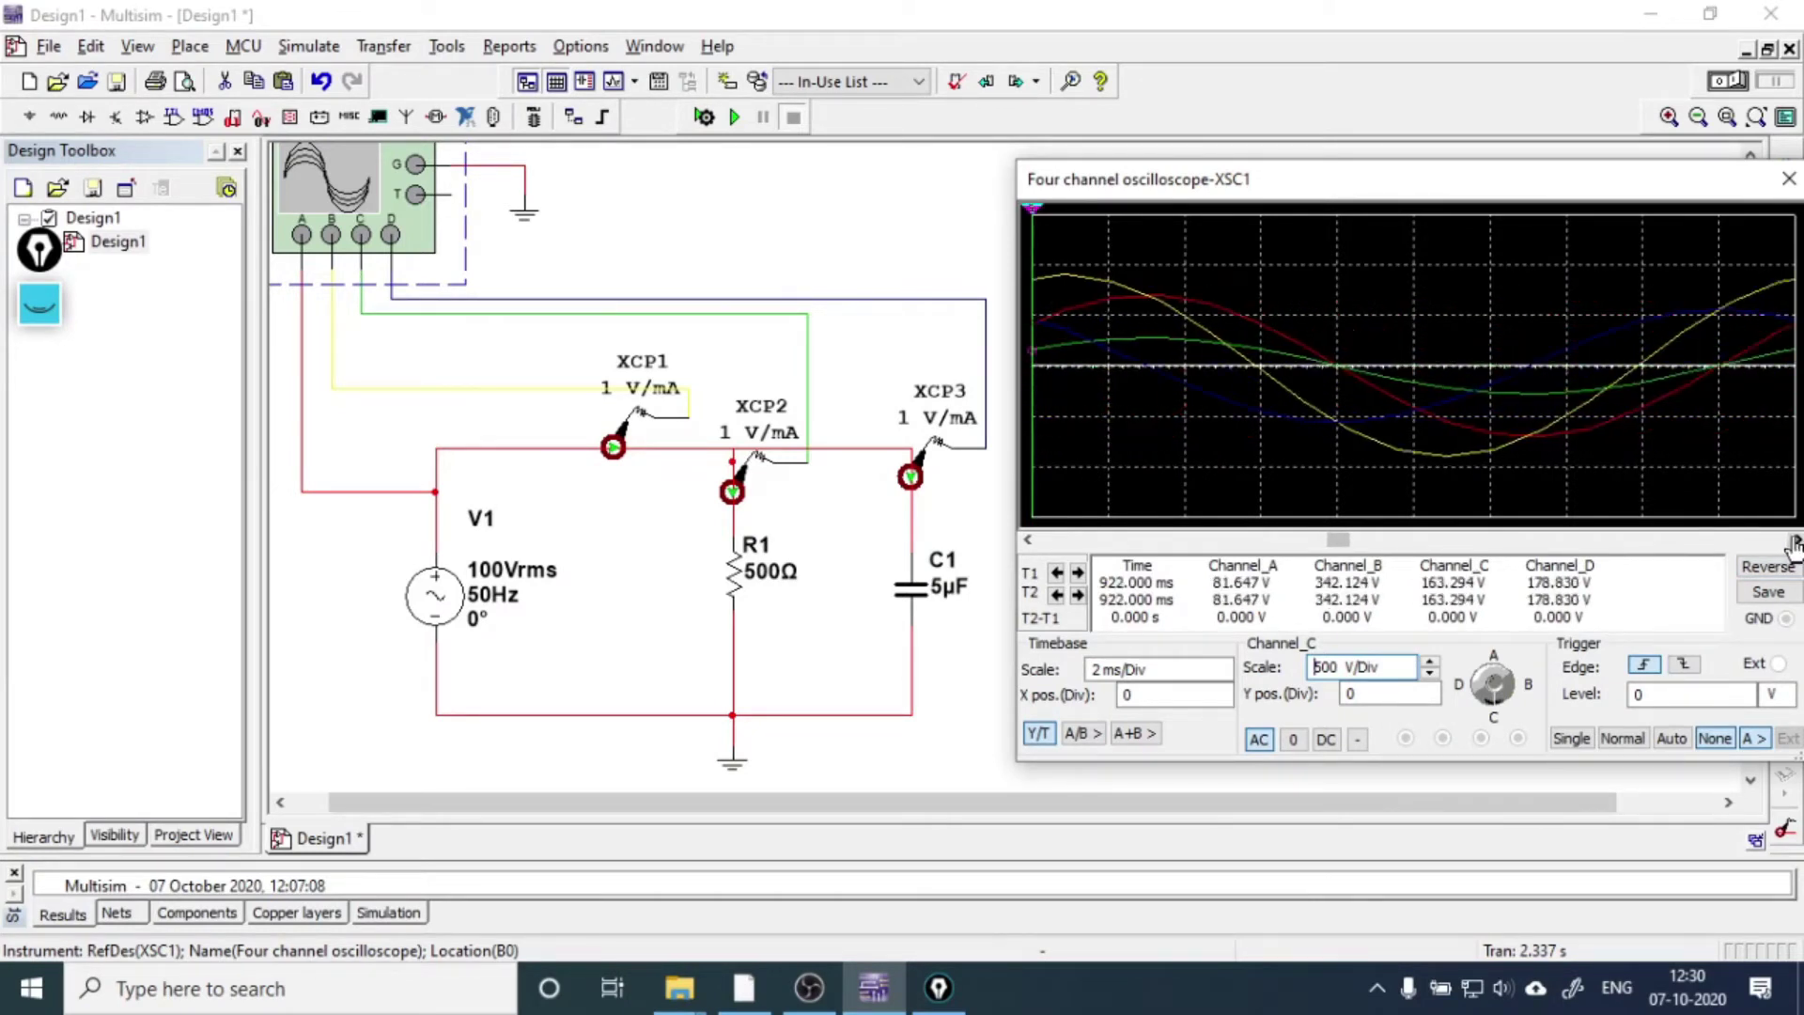
{"action": "left_click", "coordinate": [1031, 541]}
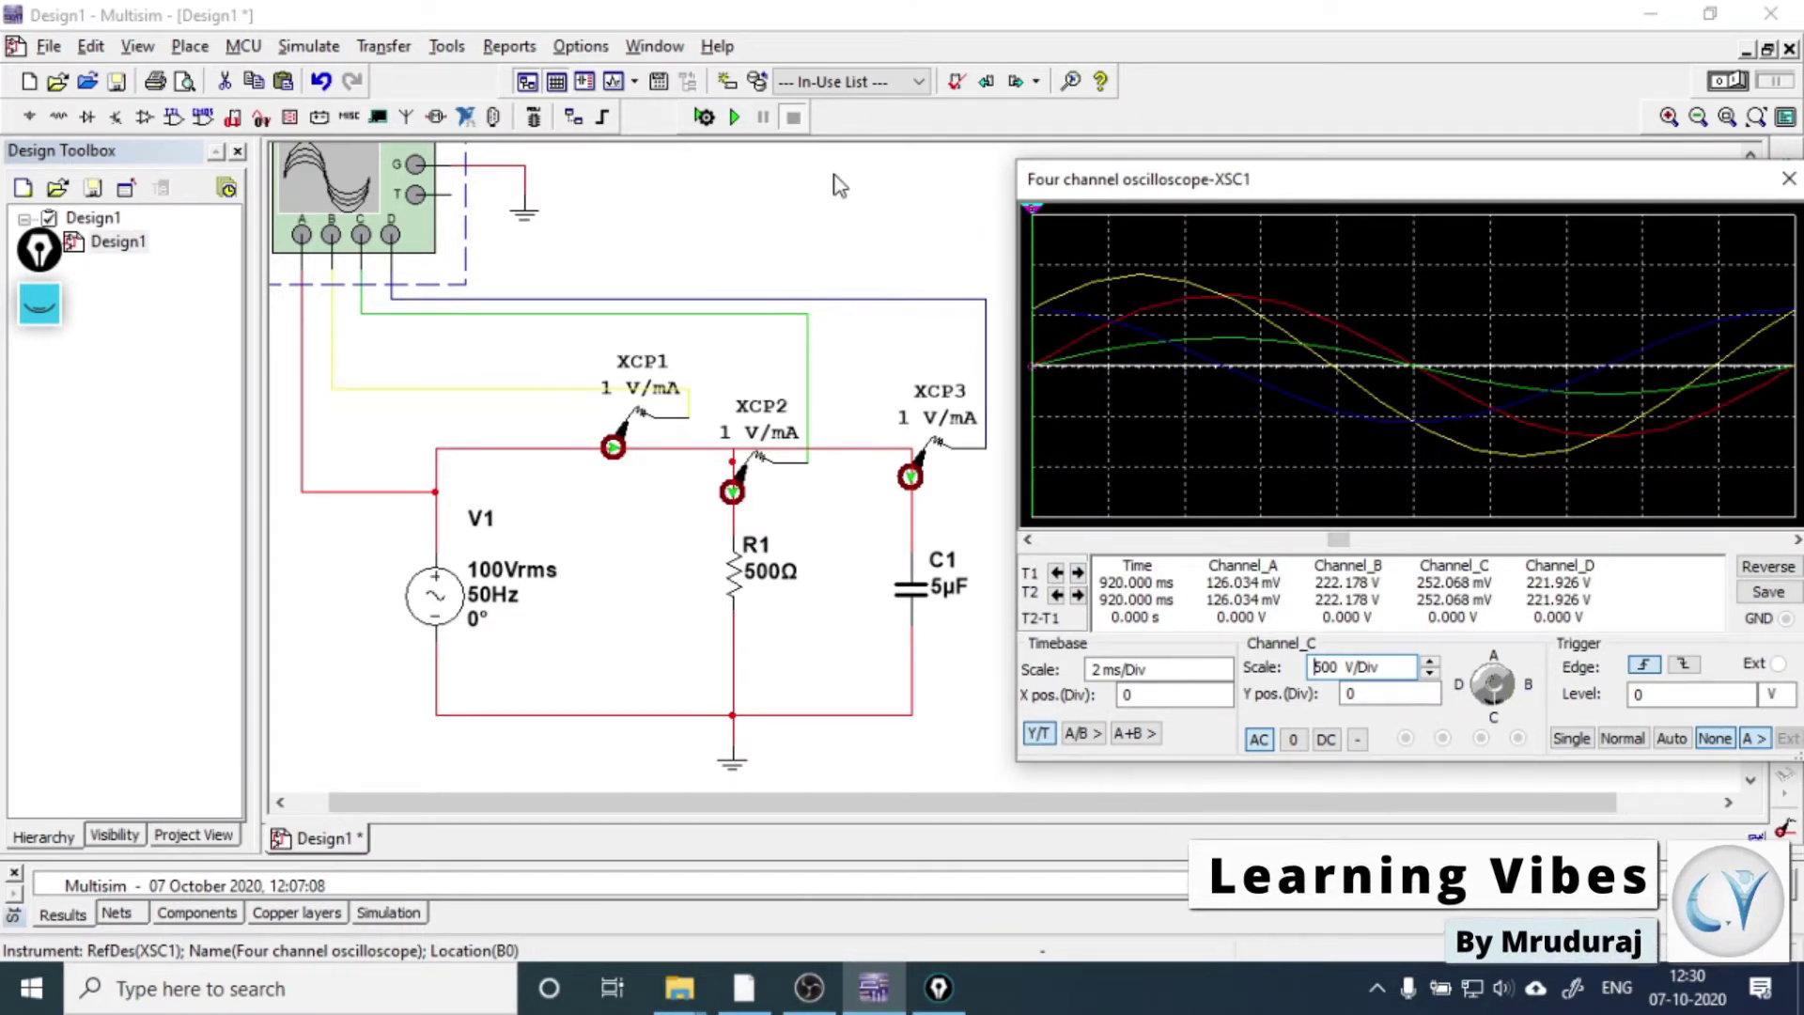
- Handwrite the source voltage label Vs beside V1 and, with an arrow, on the red oscilloscope trace
{"action": "left_click", "coordinate": [38, 303]}
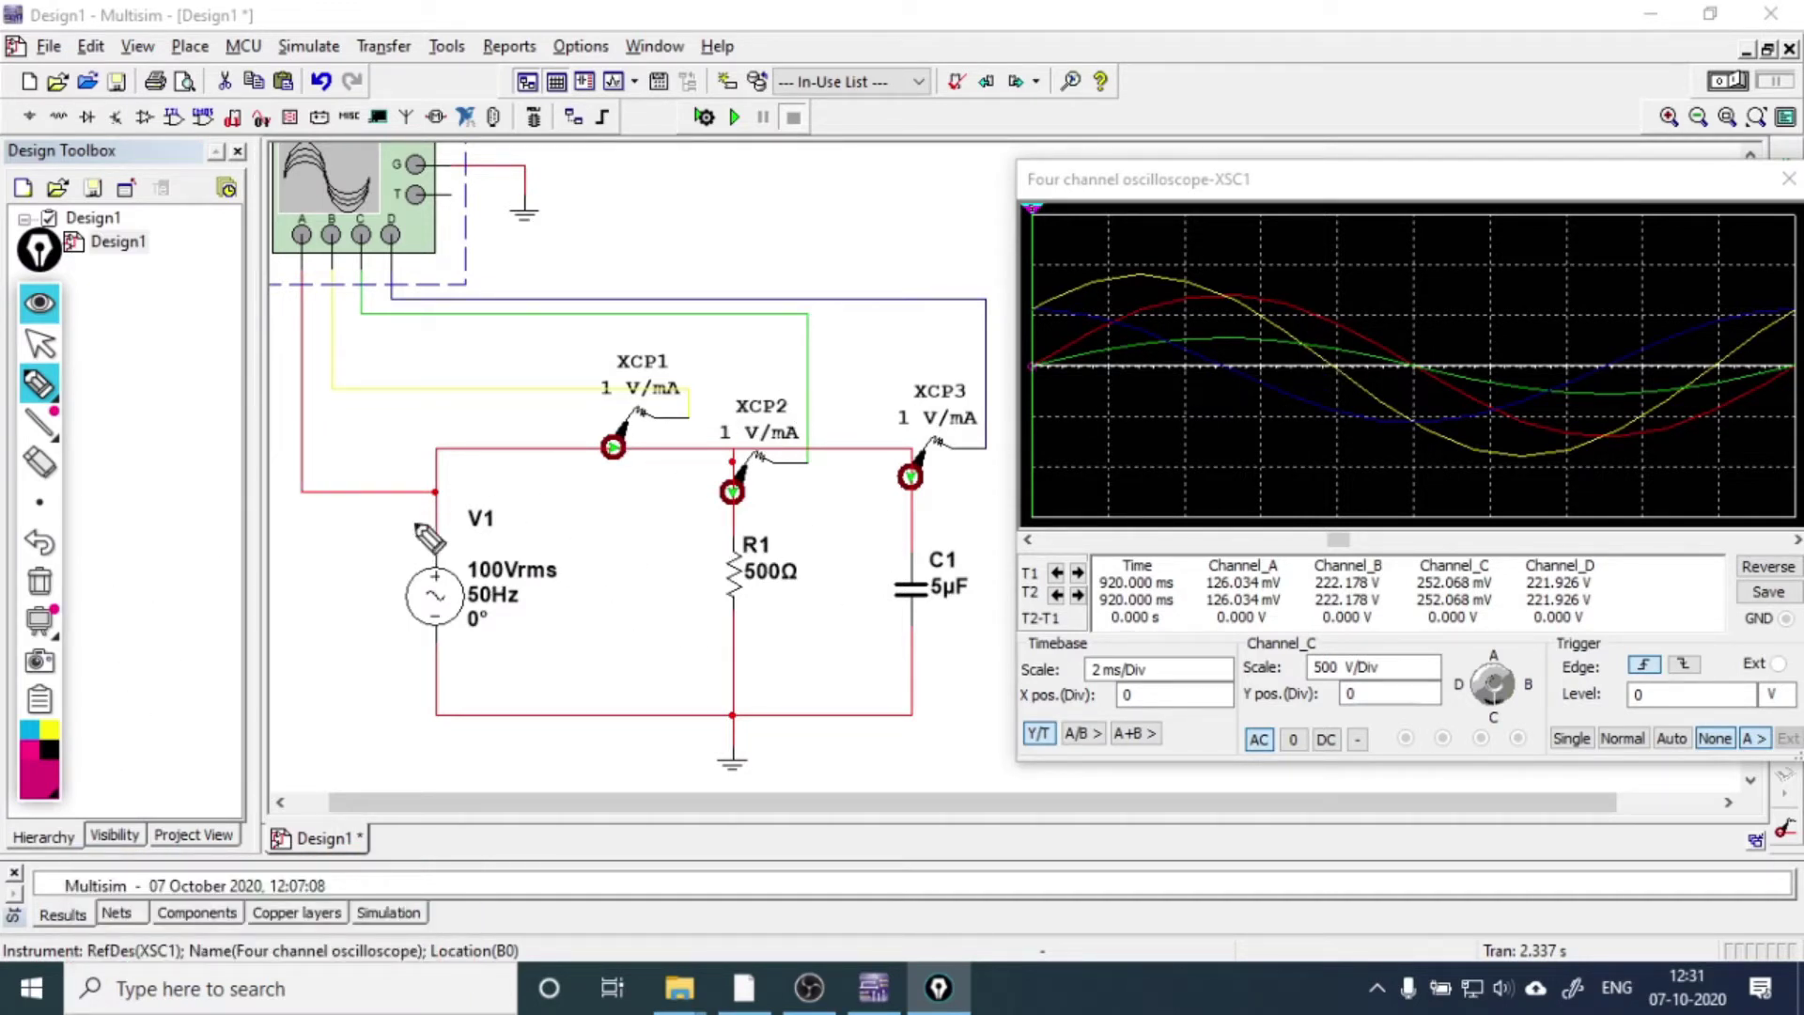
{"action": "left_click_drag", "start_coordinate": [373, 506], "coordinate": [402, 520]}
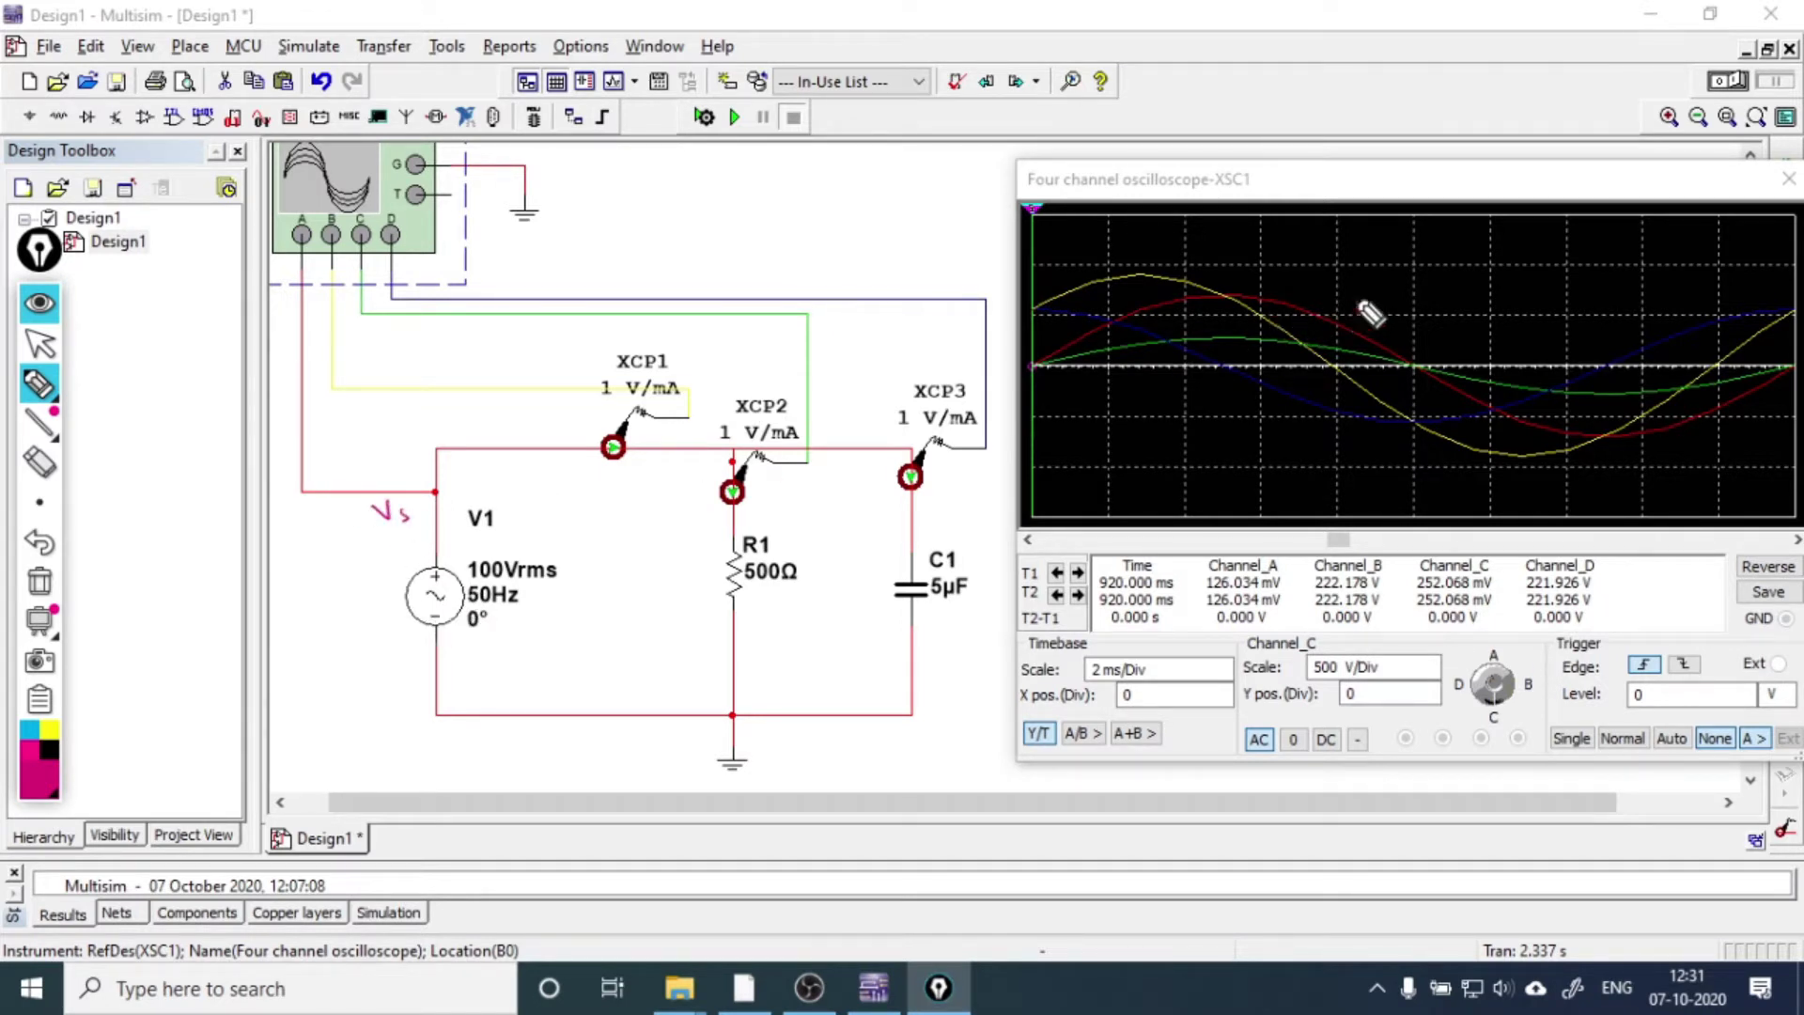
{"action": "left_click_drag", "start_coordinate": [1351, 331], "coordinate": [1452, 269]}
{"action": "left_click_drag", "start_coordinate": [1461, 274], "coordinate": [1458, 283]}
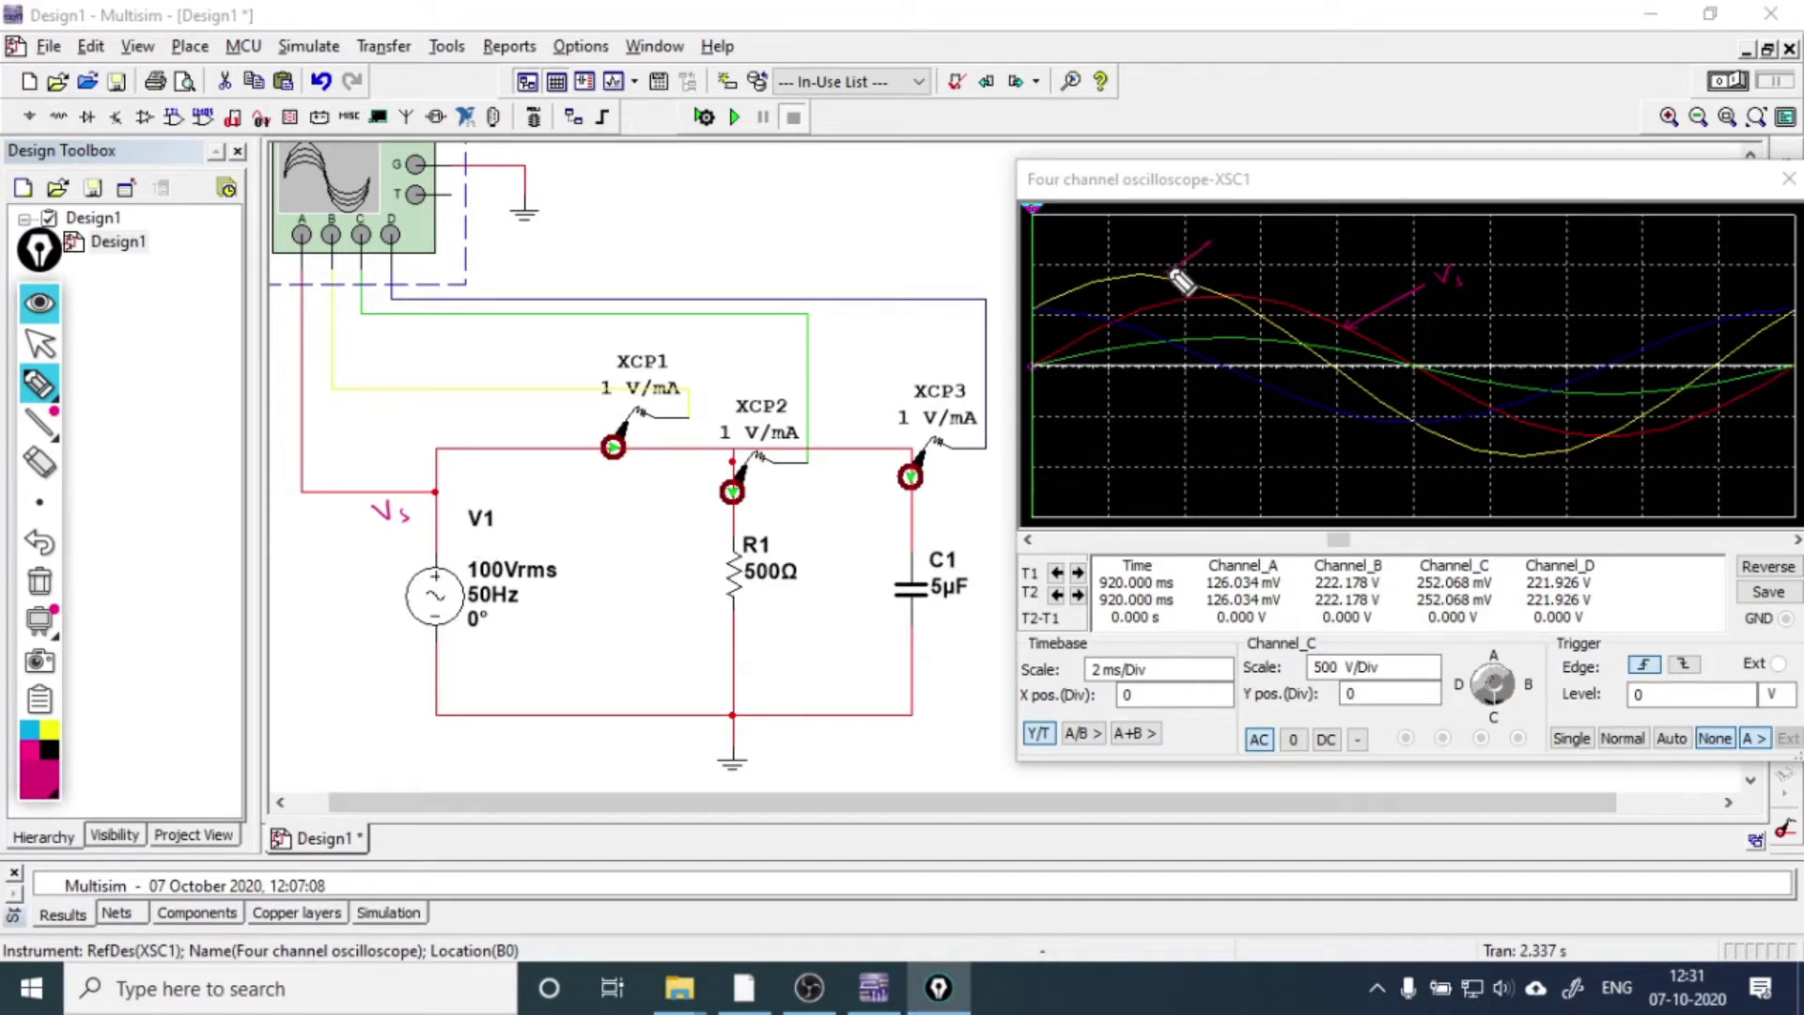
- Label the yellow, green and blue traces Im, IR and Ic with arrows, and hide the annotations
{"action": "left_click_drag", "start_coordinate": [1166, 271], "coordinate": [1264, 235]}
{"action": "left_click_drag", "start_coordinate": [1257, 335], "coordinate": [1354, 268]}
{"action": "mouse_move", "coordinate": [1374, 268]}
{"action": "left_mouse_down"}
{"action": "mouse_move", "coordinate": [1382, 252]}
{"action": "mouse_move", "coordinate": [1392, 265]}
{"action": "left_mouse_up"}
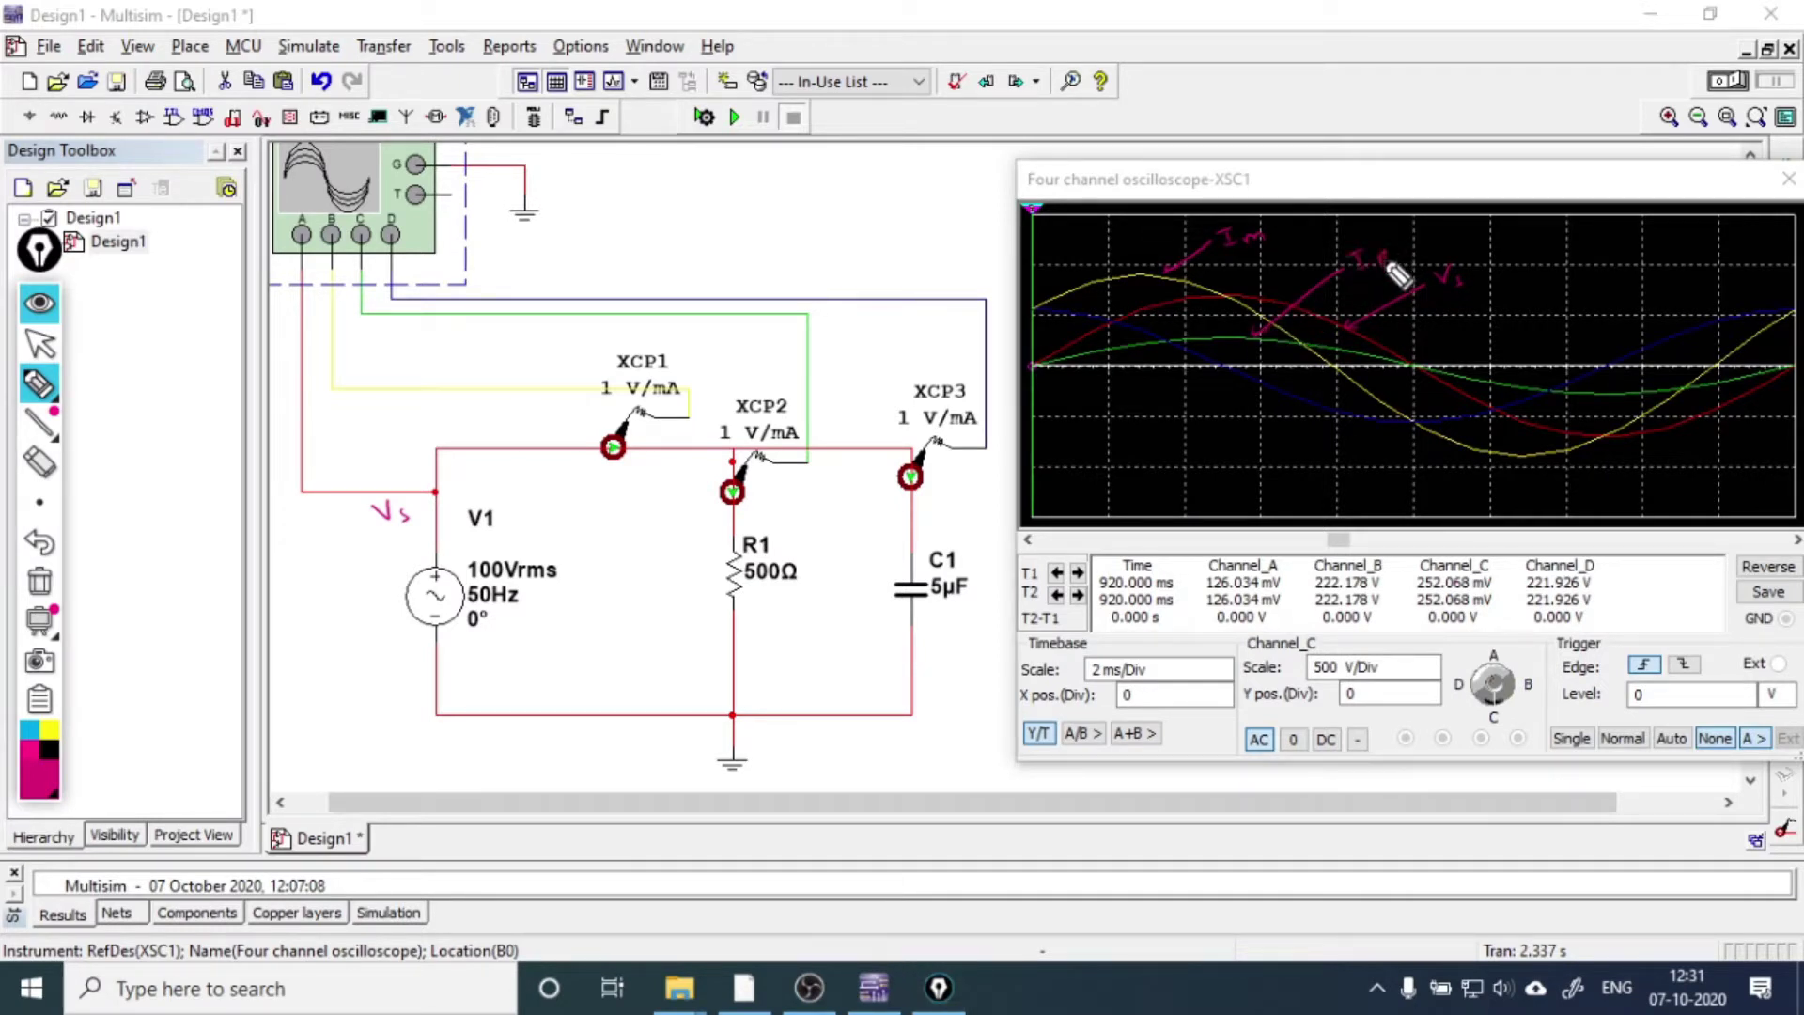
{"action": "left_click", "coordinate": [881, 294]}
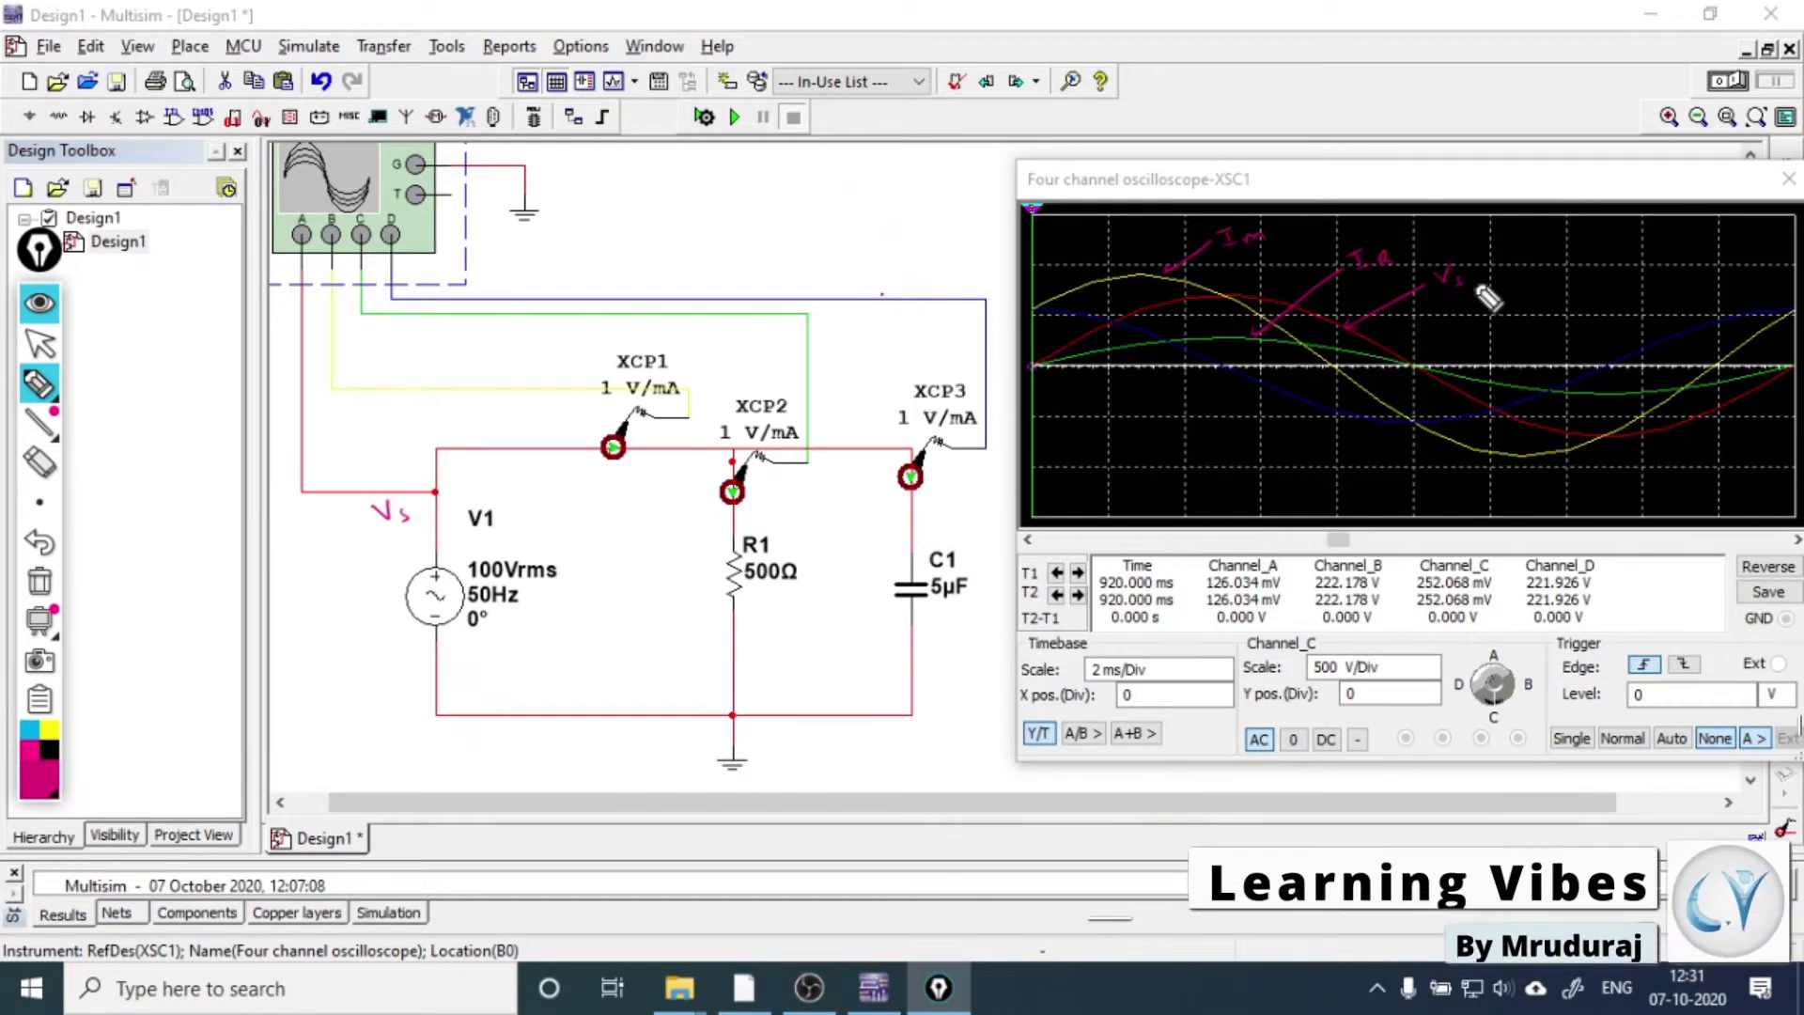
{"action": "mouse_move", "coordinate": [1062, 302]}
{"action": "left_mouse_down"}
{"action": "mouse_move", "coordinate": [1111, 247]}
{"action": "mouse_move", "coordinate": [1141, 241]}
{"action": "left_mouse_up"}
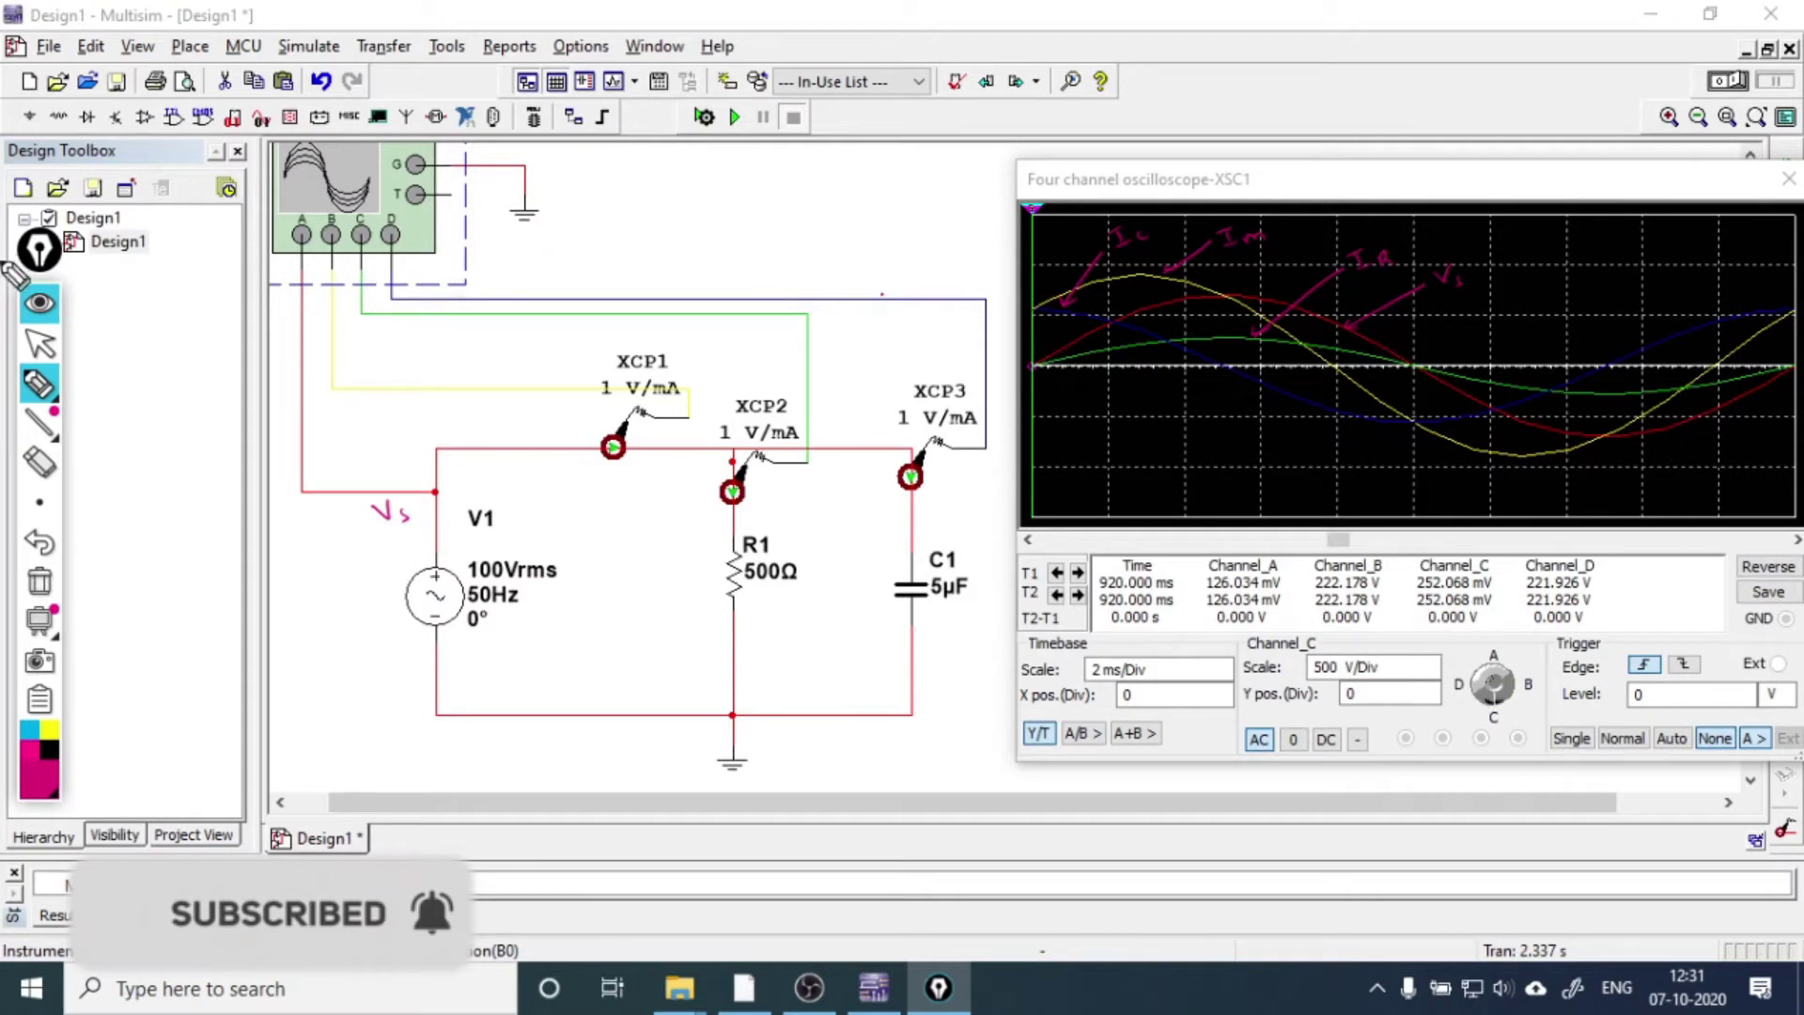
{"action": "key", "text": "ctrl+shift+e"}
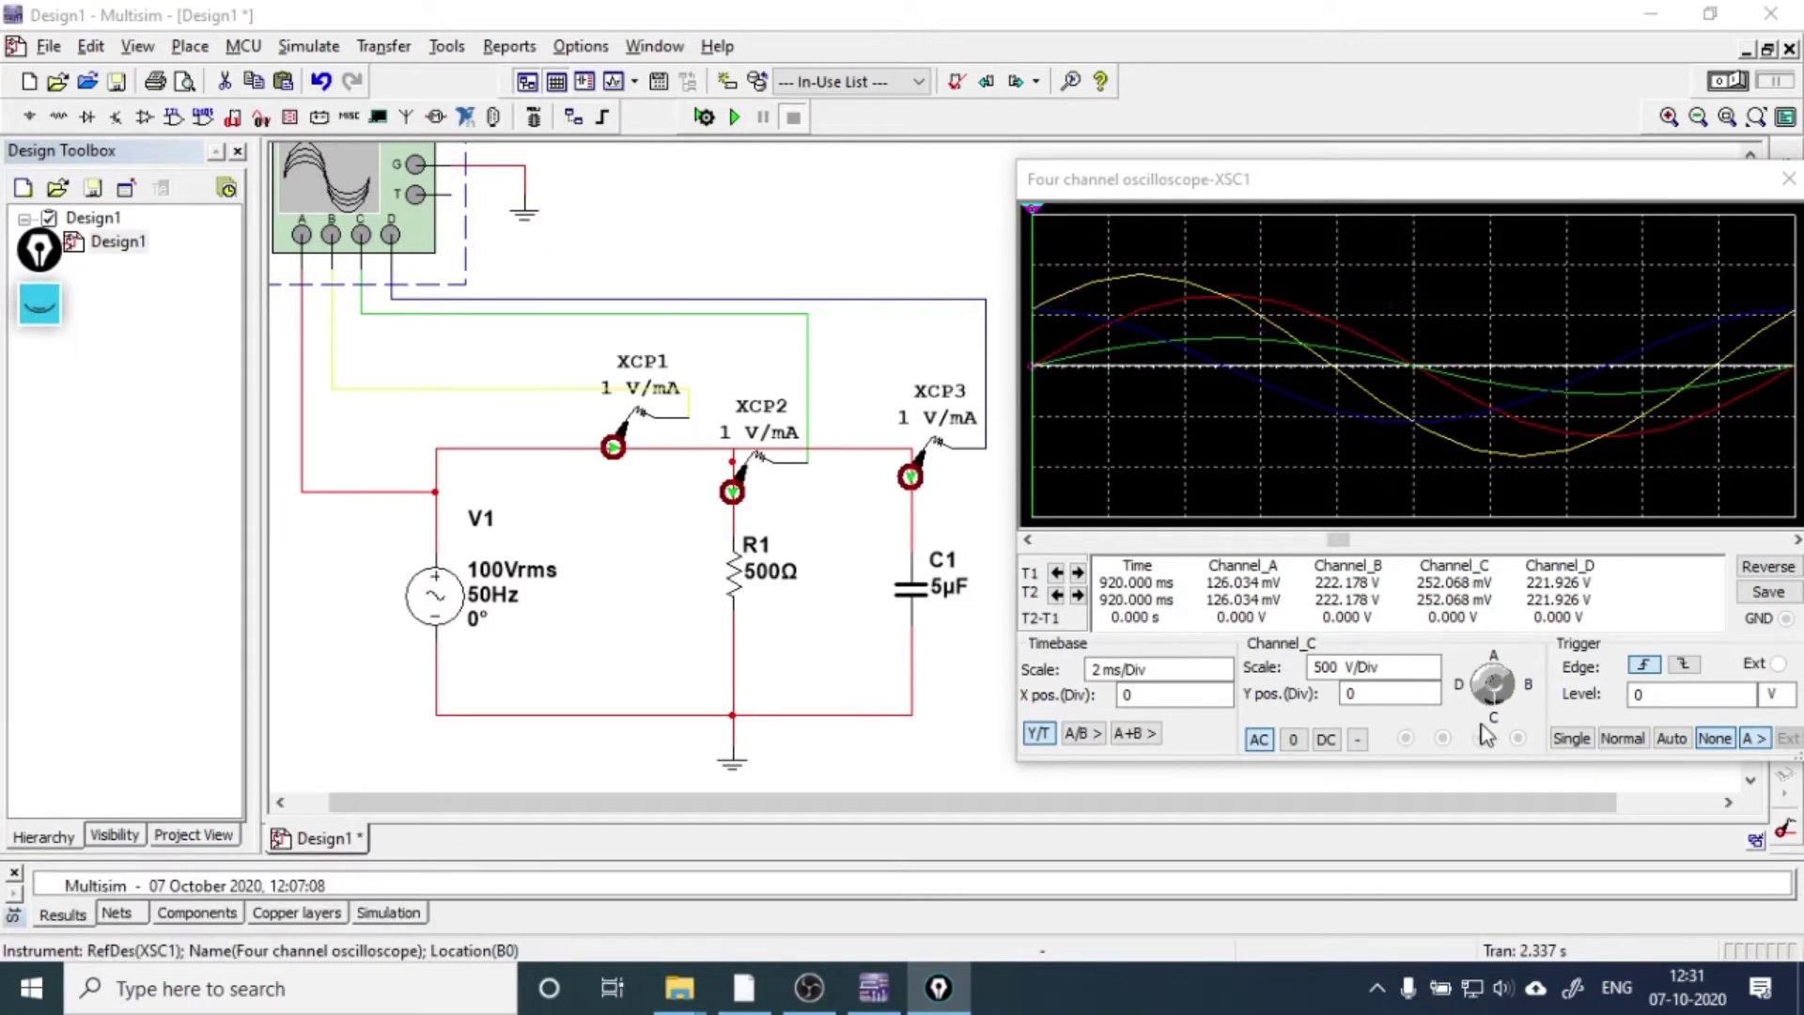
- Compare the green channel C trace at 200 and 500 V/Div, leaving its scale at 200 V/Div
{"action": "left_click", "coordinate": [1517, 692]}
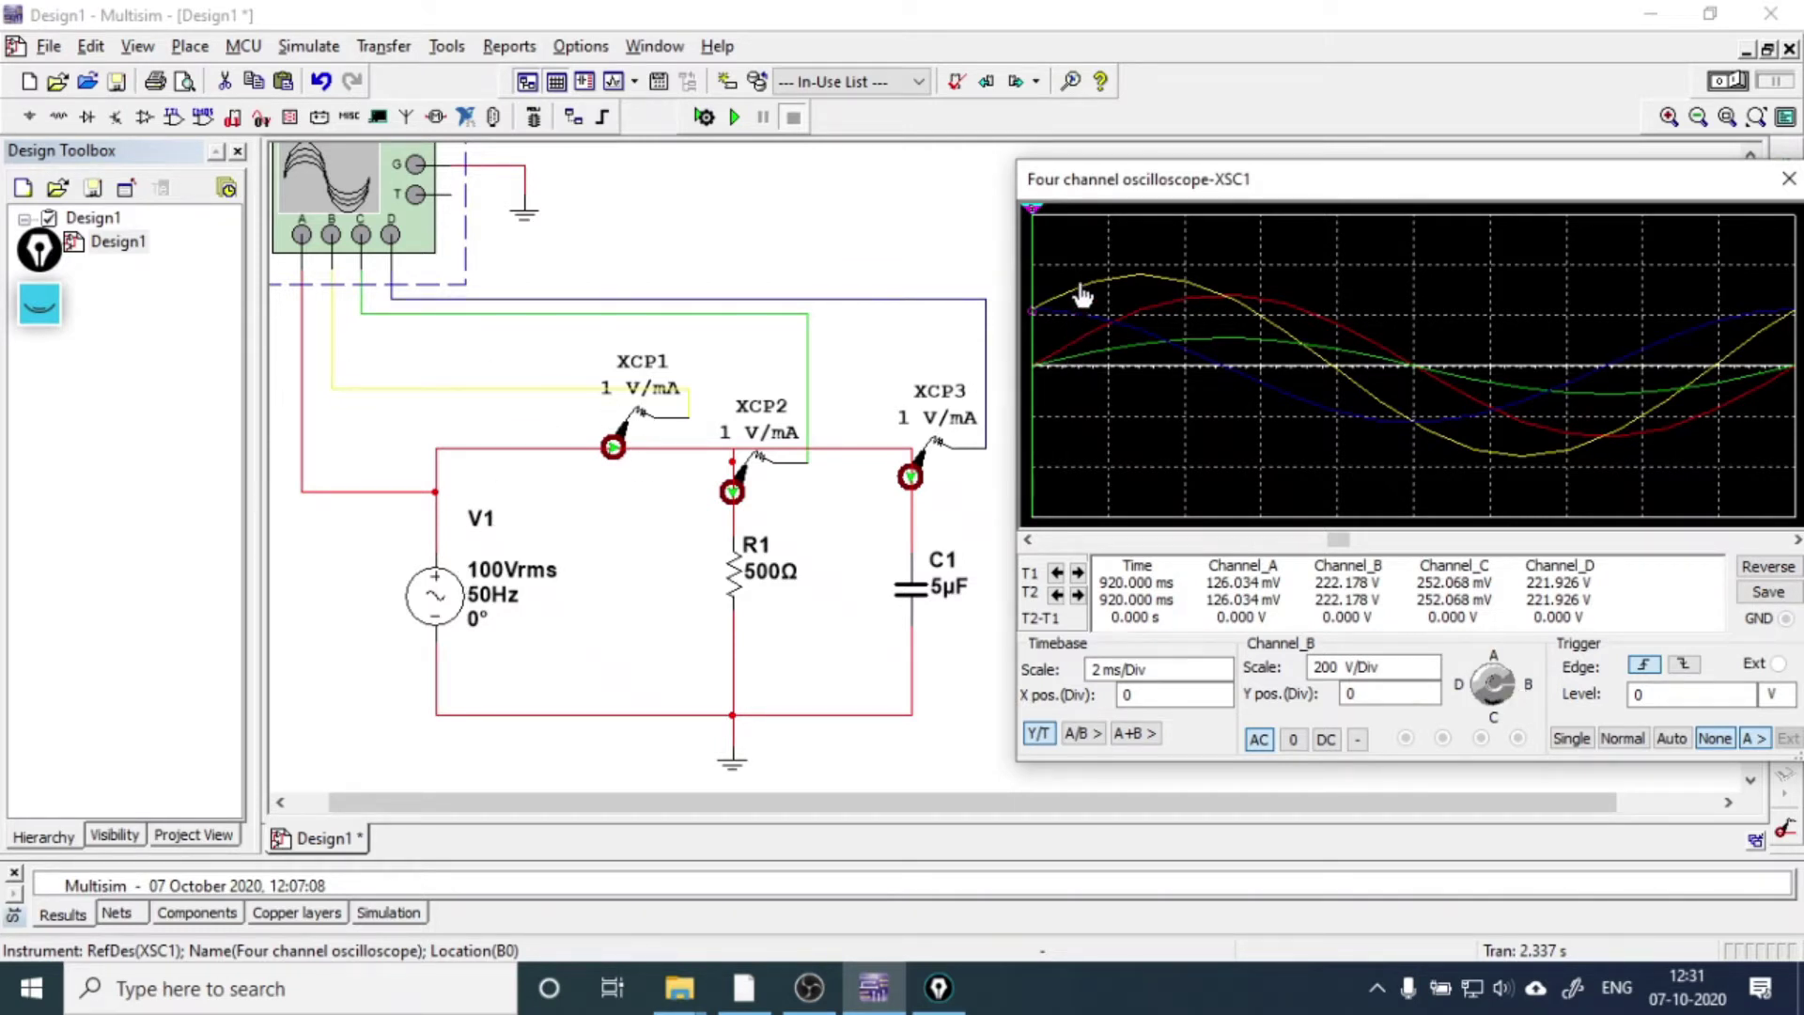
{"action": "left_click", "coordinate": [1495, 708]}
{"action": "left_click", "coordinate": [1481, 691]}
{"action": "left_click", "coordinate": [1492, 707]}
{"action": "left_click", "coordinate": [1372, 668]}
{"action": "left_click", "coordinate": [1429, 675]}
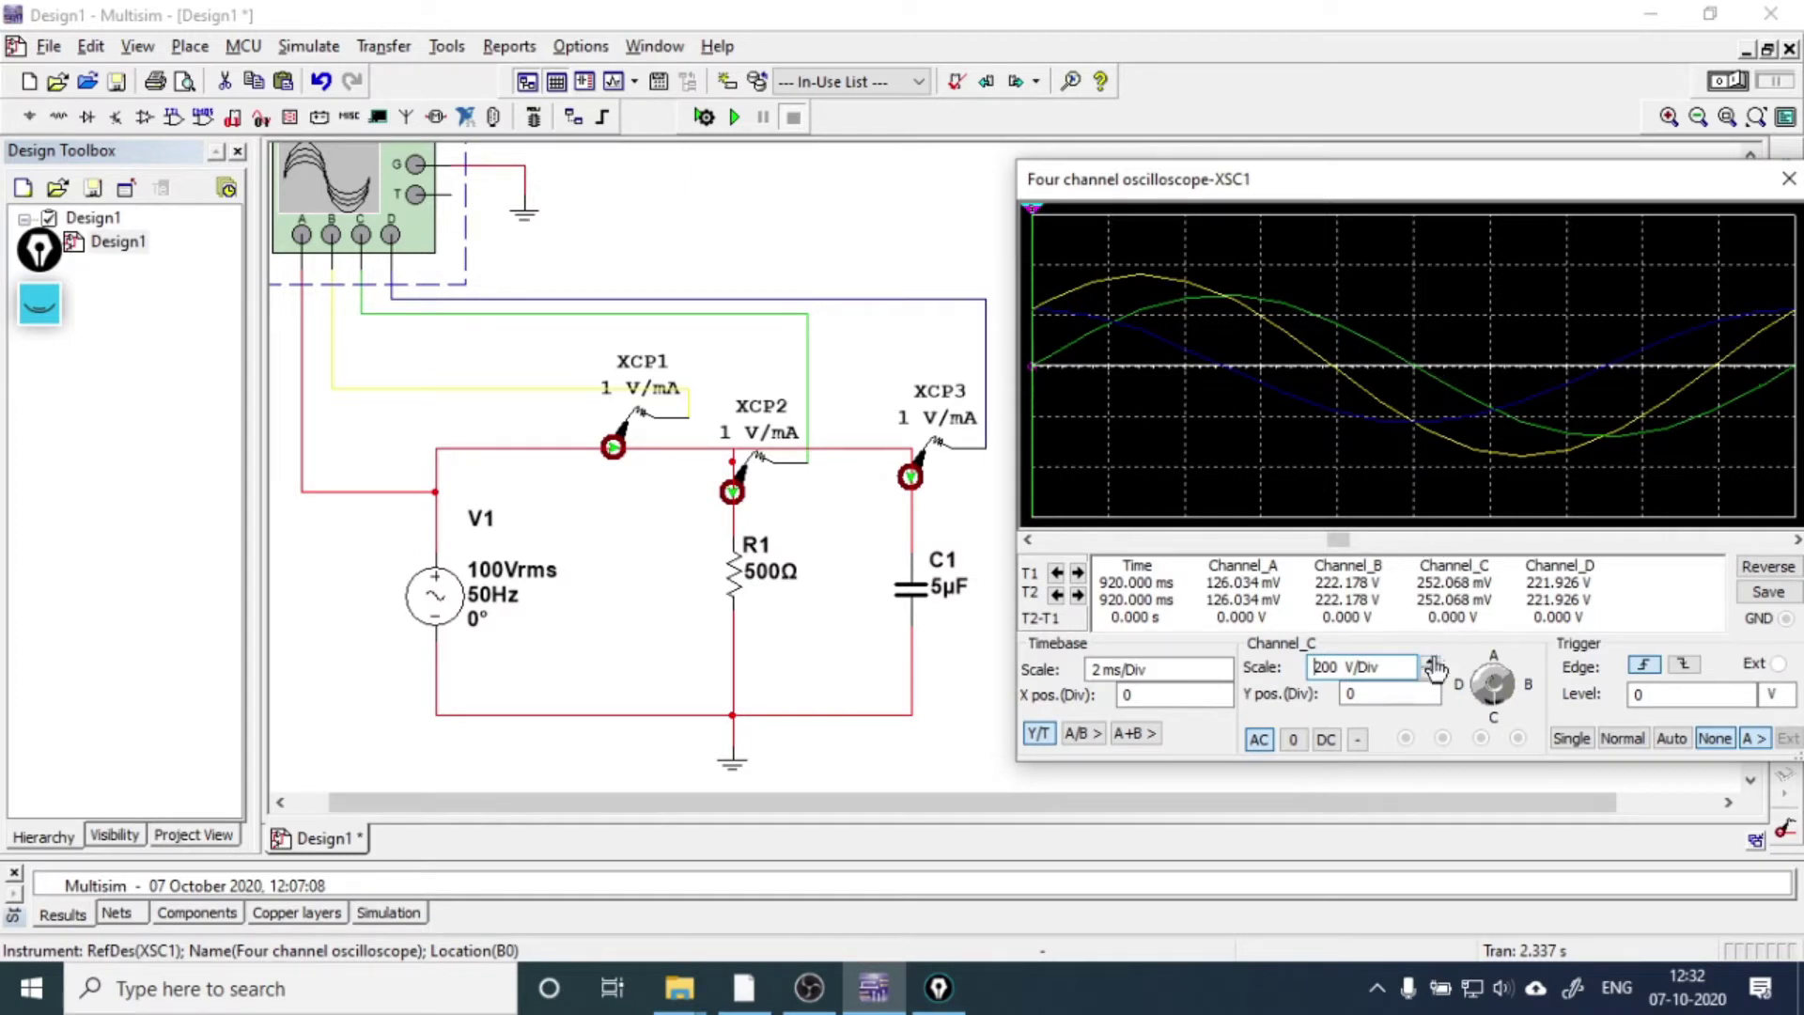
{"action": "left_click", "coordinate": [1431, 662]}
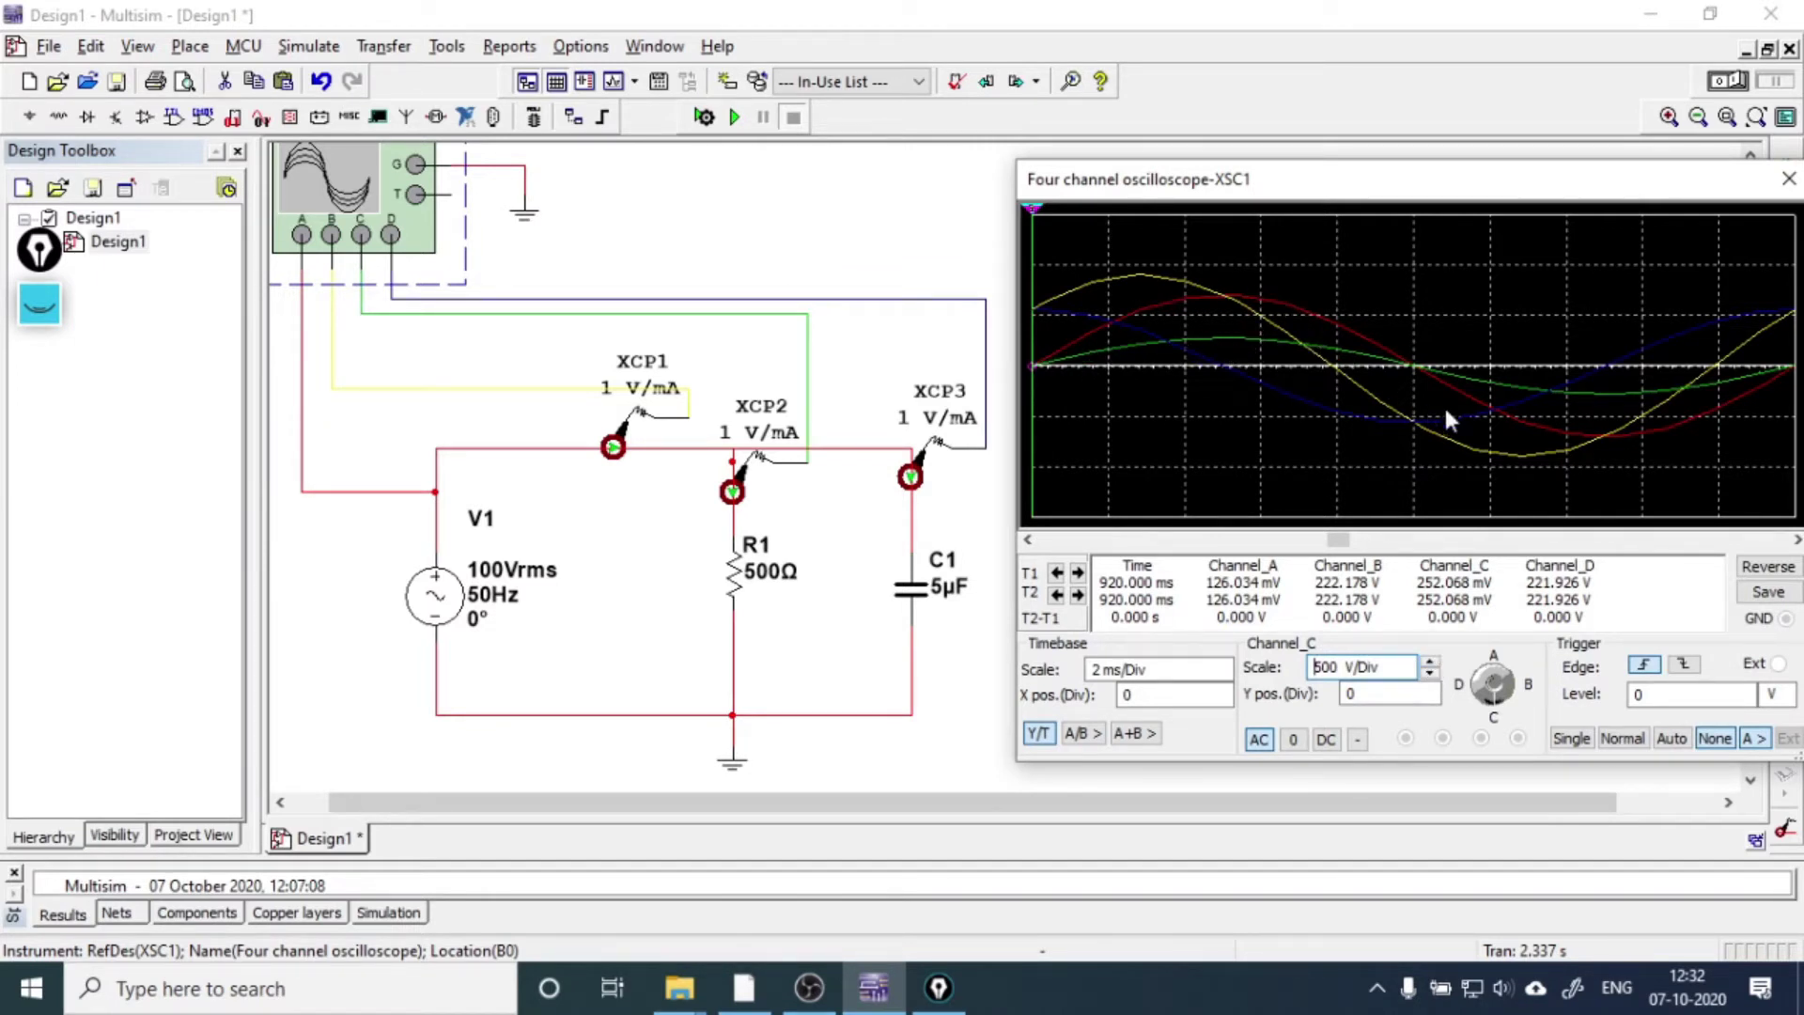
{"action": "left_click", "coordinate": [1429, 672]}
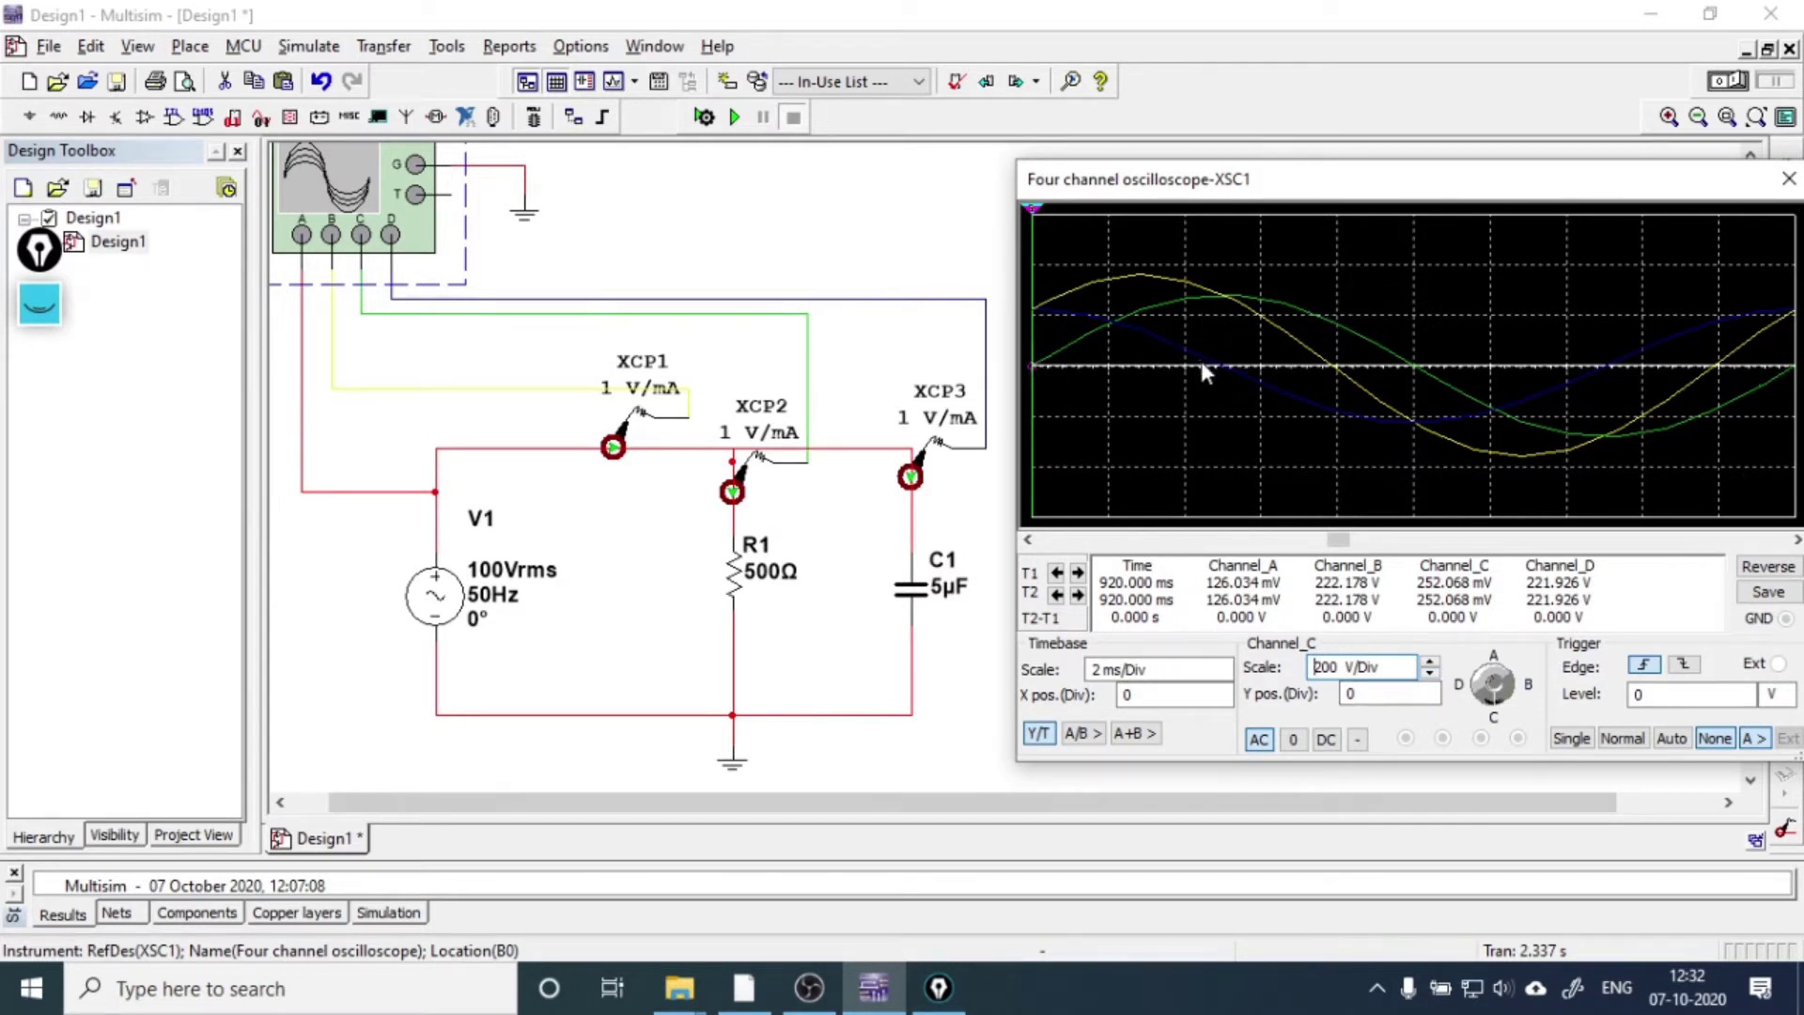
- Switch channel C's scale to 500 V/Div and back to 200 V/Div to compare the green and red traces
{"action": "left_click", "coordinate": [1489, 709]}
{"action": "left_click", "coordinate": [1482, 698]}
{"action": "left_click", "coordinate": [1381, 667]}
{"action": "left_click", "coordinate": [1427, 662]}
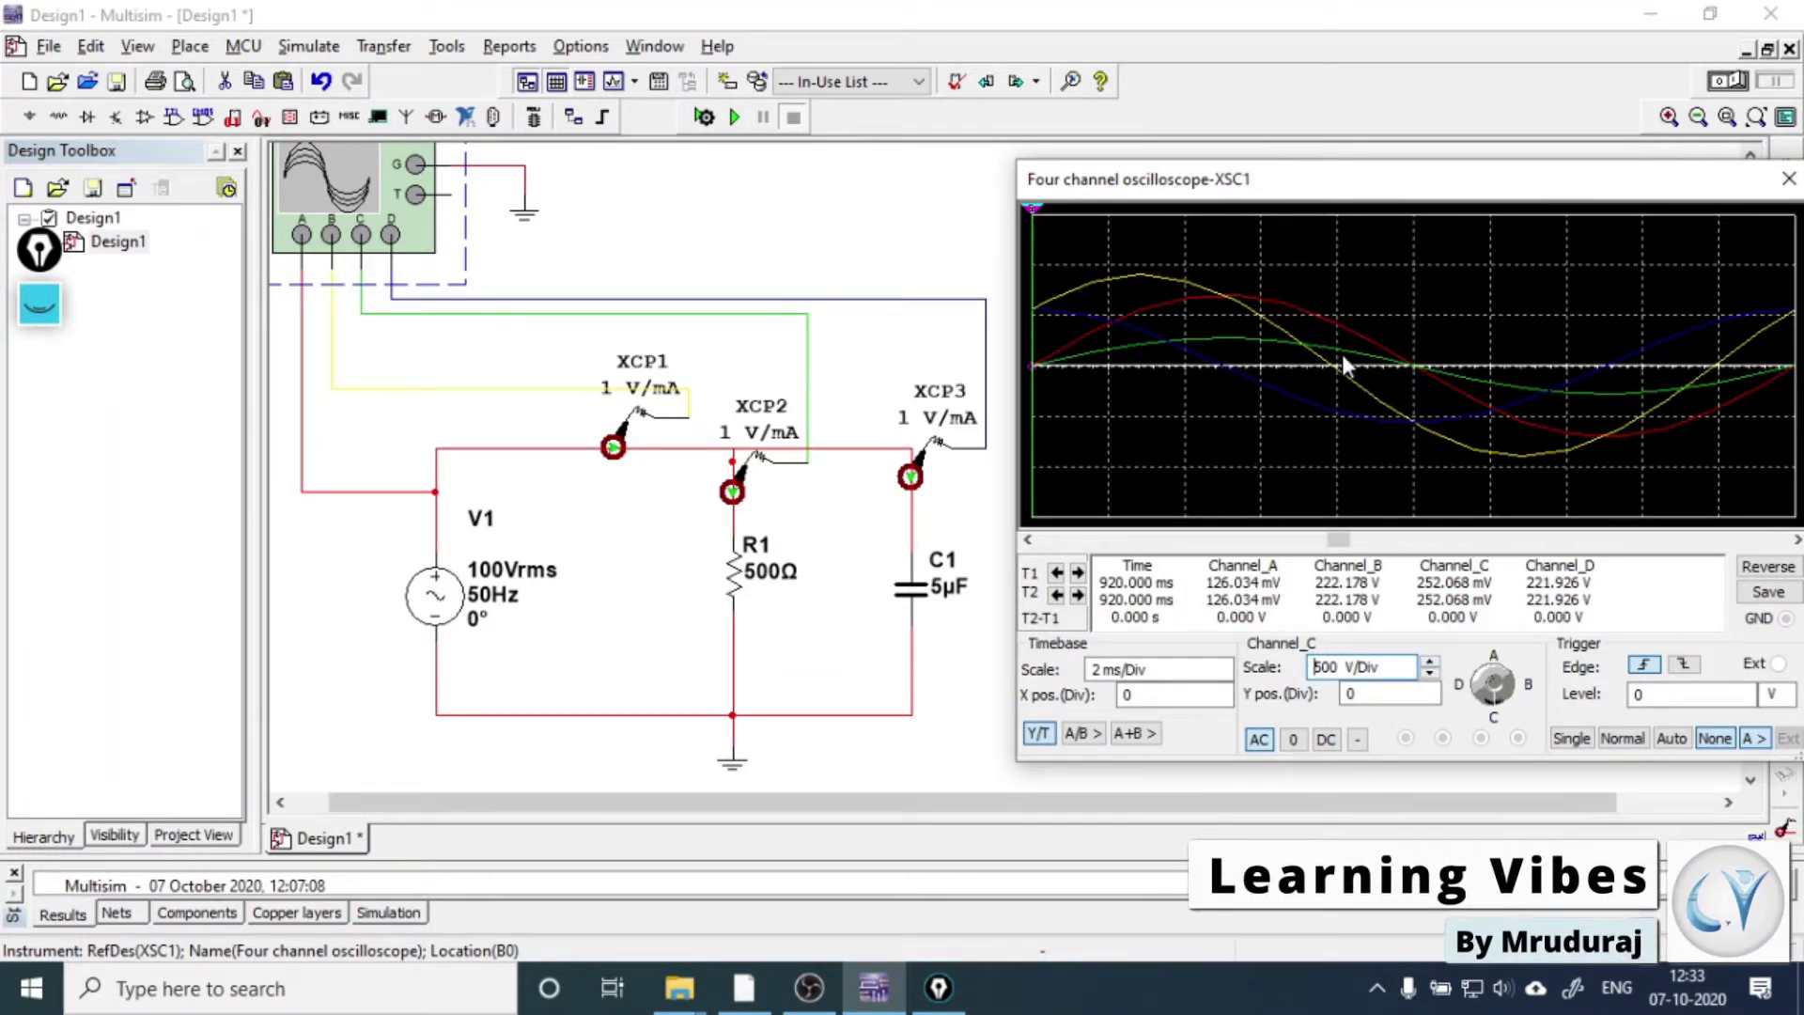
{"action": "left_click", "coordinate": [1430, 661]}
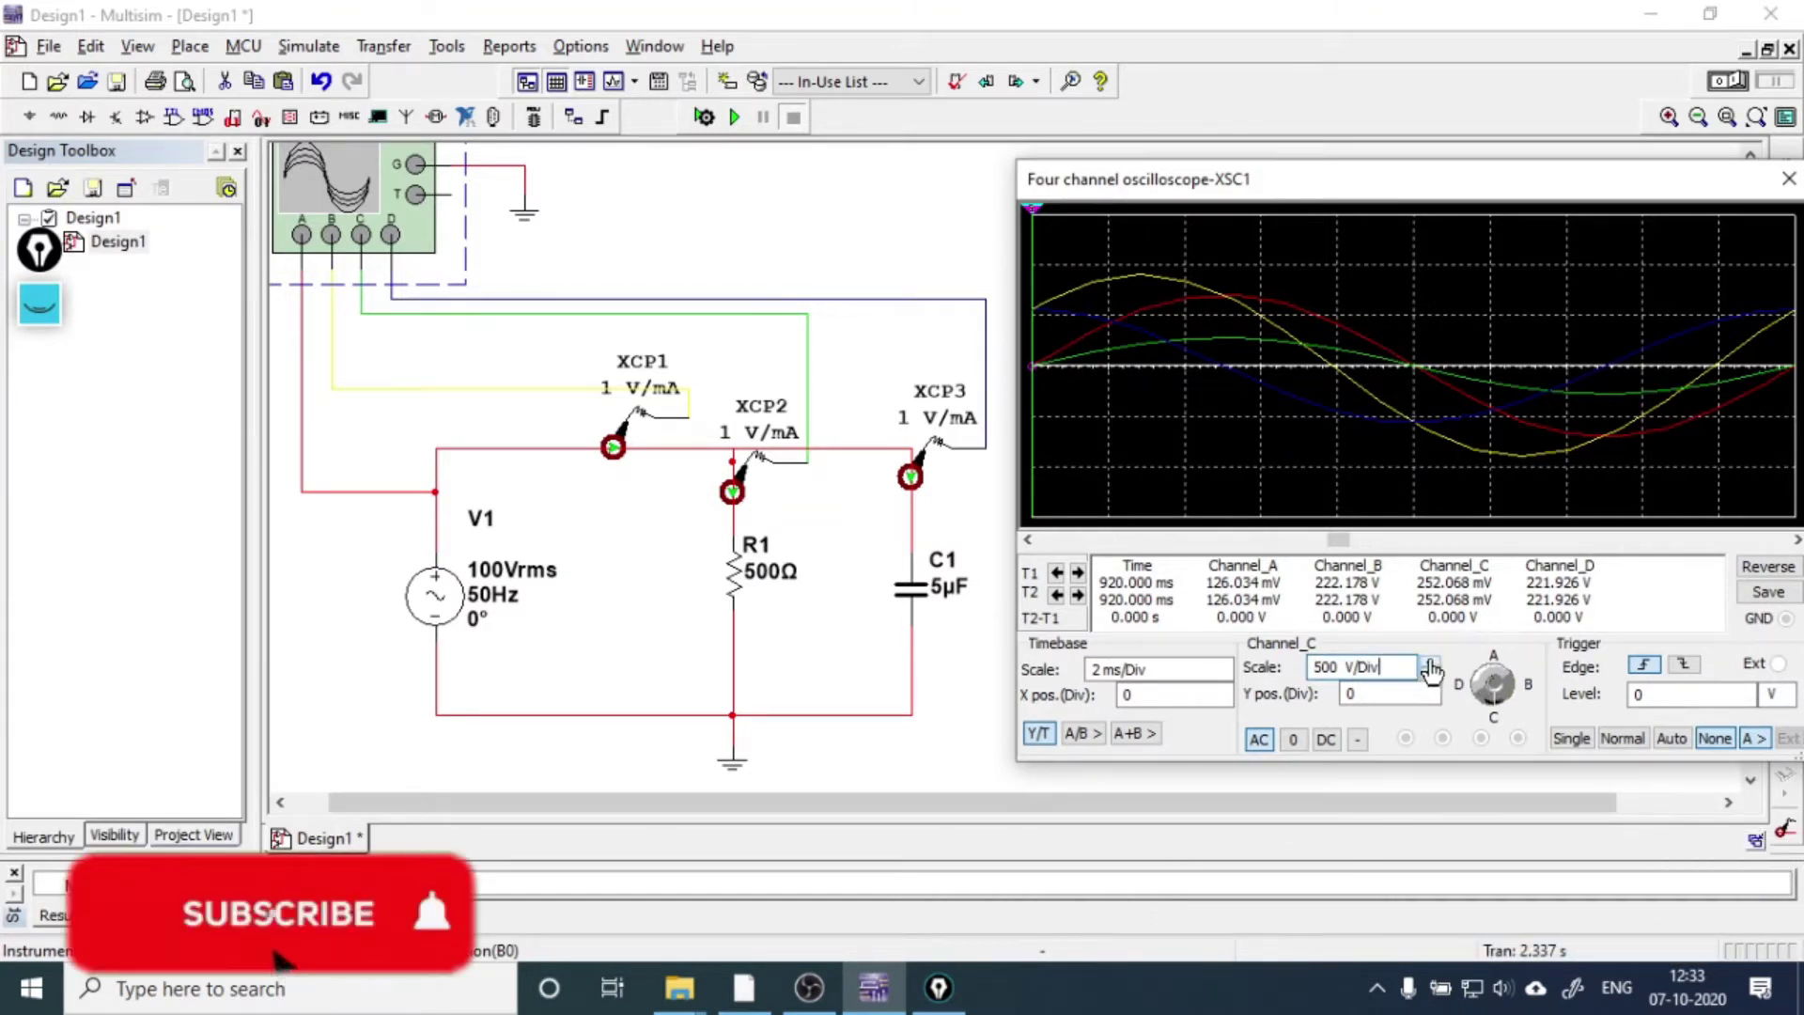
{"action": "left_click", "coordinate": [1429, 672]}
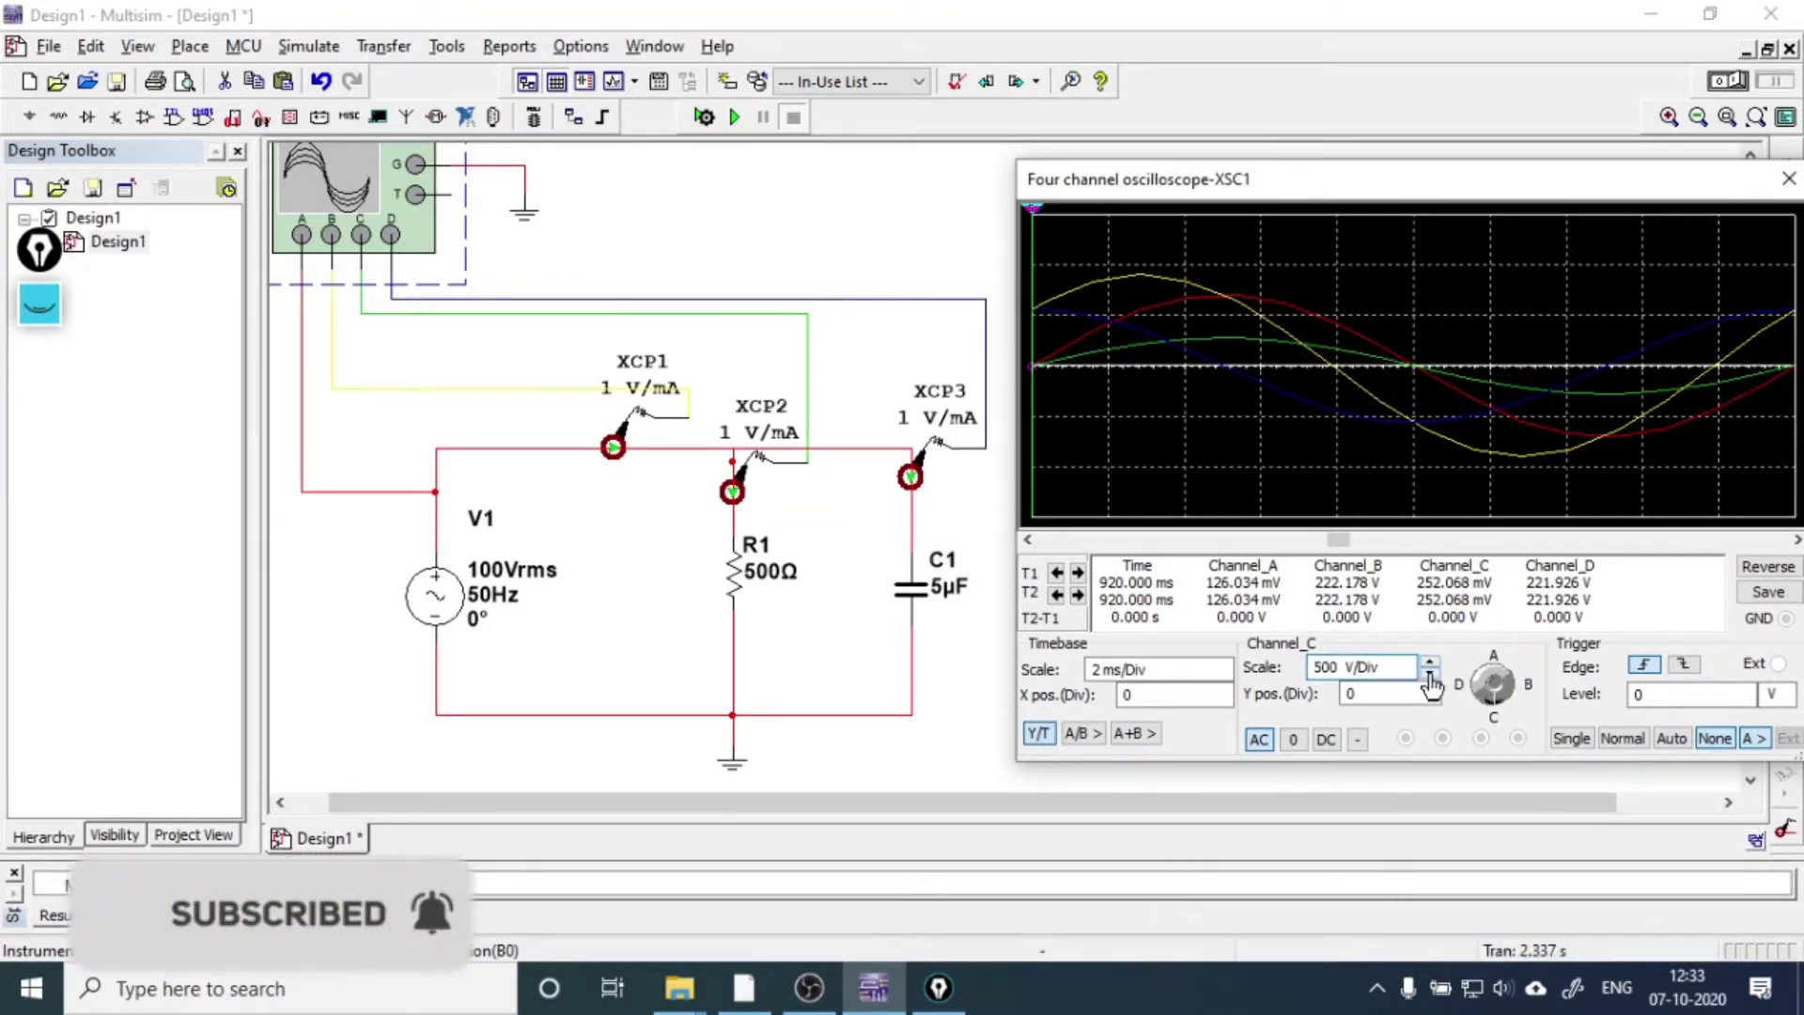
{"action": "left_click", "coordinate": [1429, 673]}
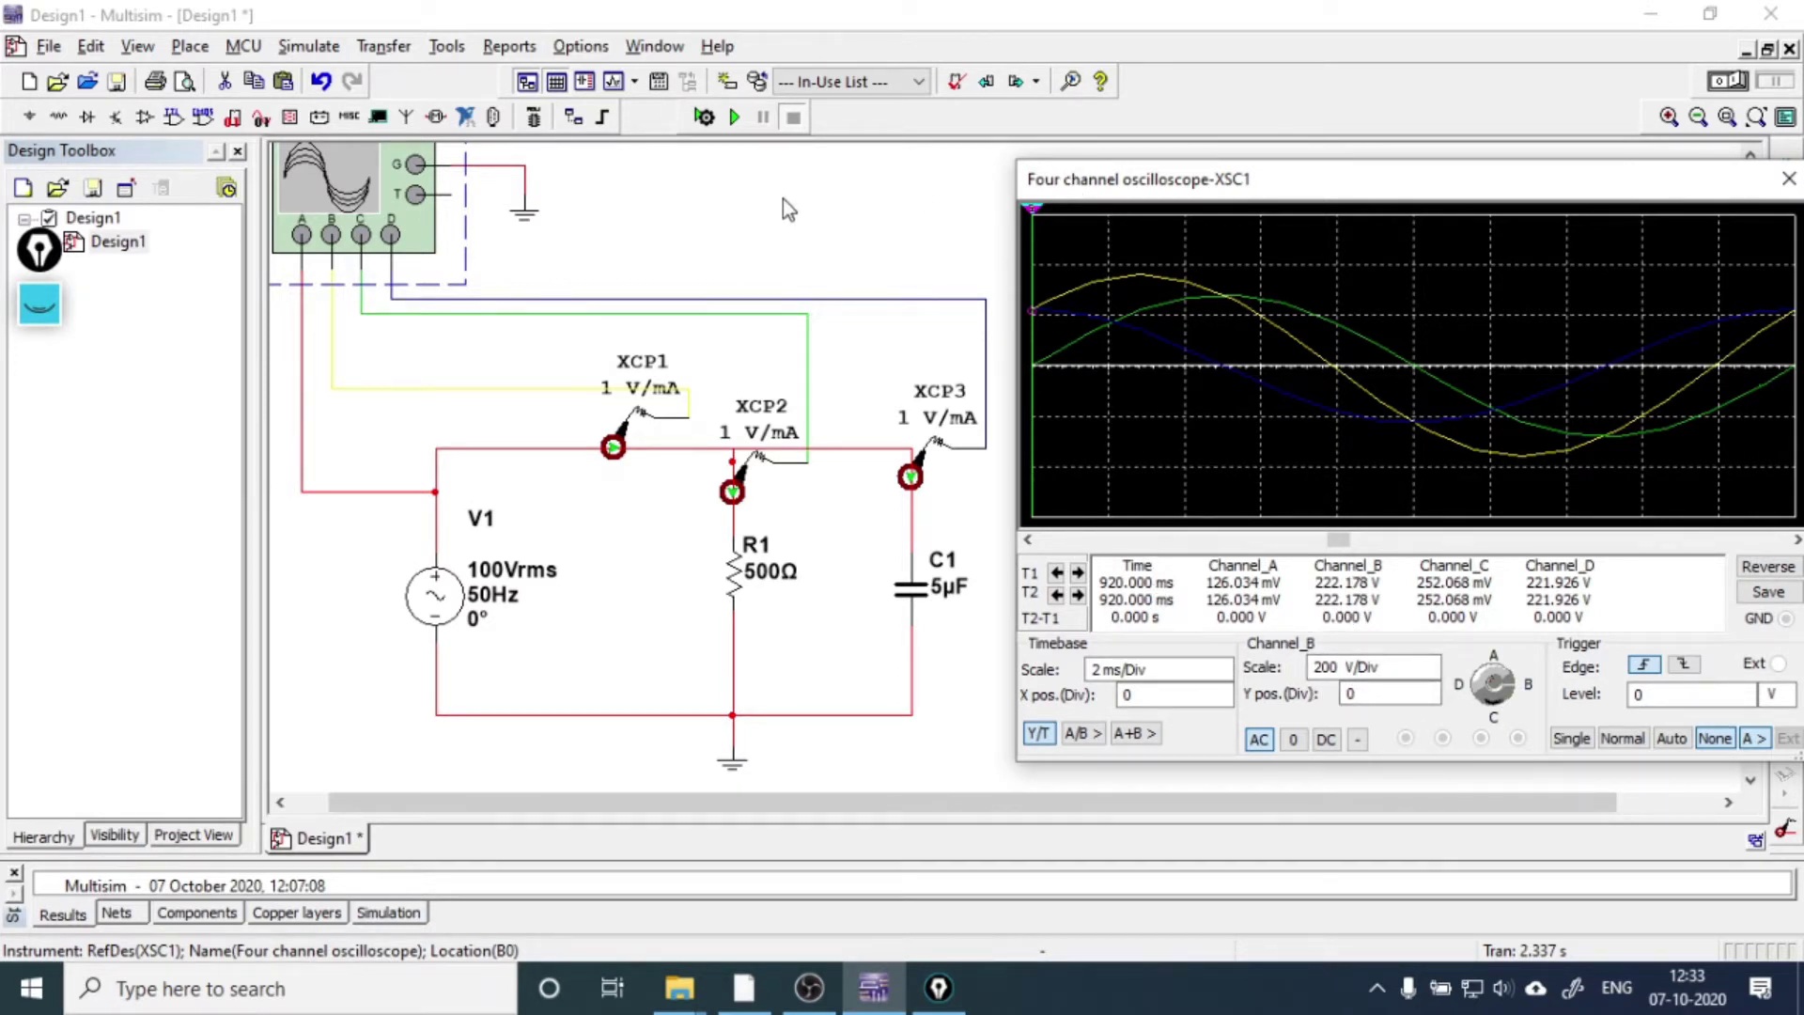
- Show the annotations, write Vs beside the resistor branch, and underline the values 100Vrms, 50Hz, 500Ω and 5µF
{"action": "left_click", "coordinate": [38, 303]}
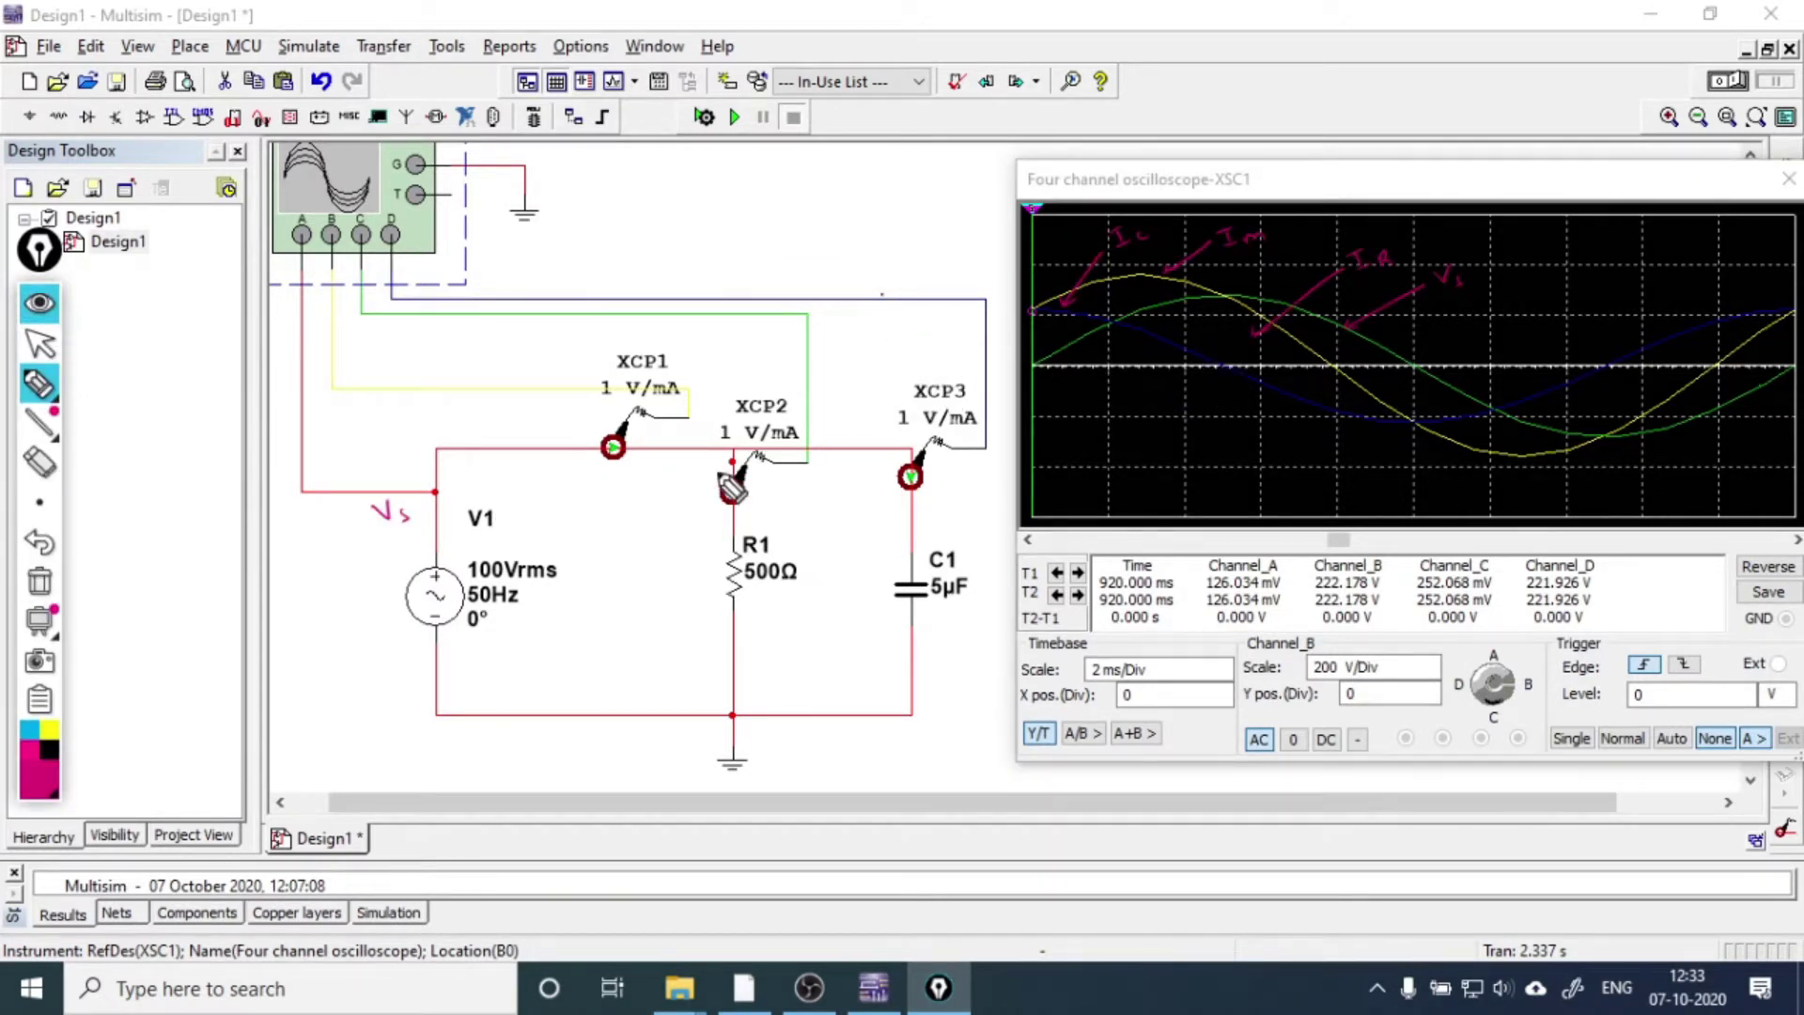
{"action": "left_click_drag", "start_coordinate": [674, 482], "coordinate": [696, 517]}
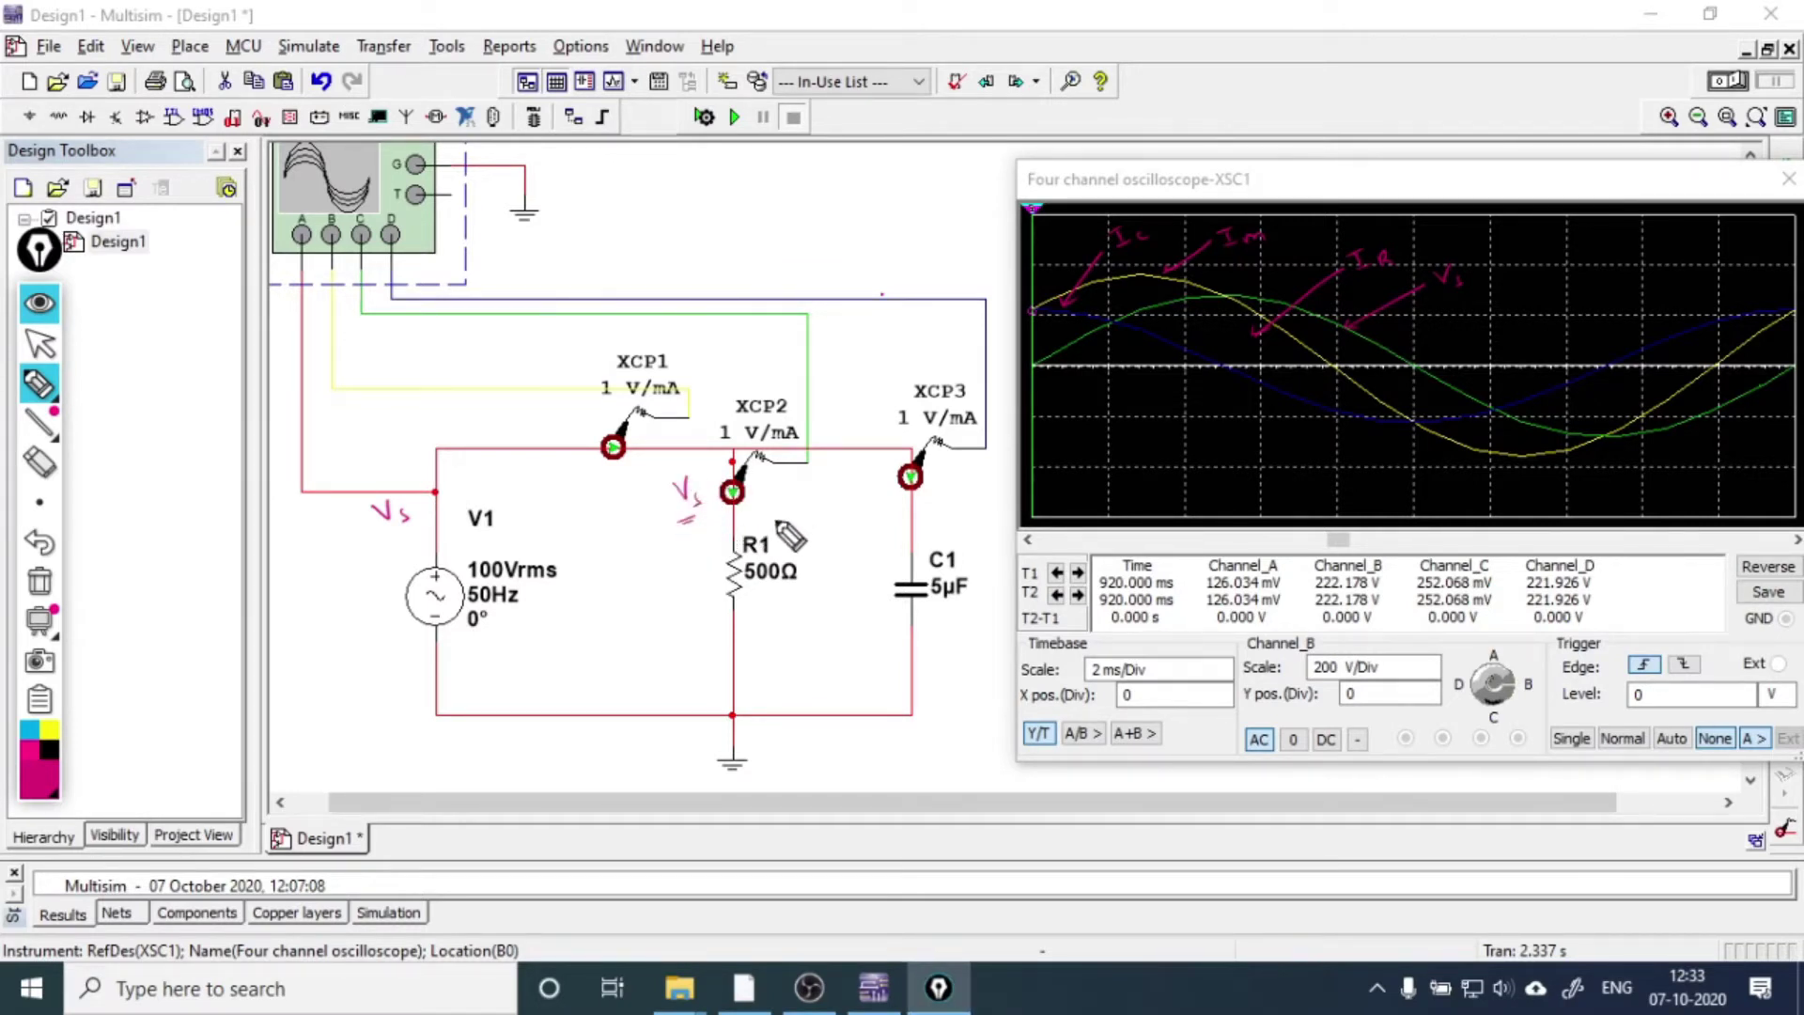
{"action": "mouse_move", "coordinate": [547, 582]}
{"action": "left_mouse_down"}
{"action": "mouse_move", "coordinate": [563, 578]}
{"action": "mouse_move", "coordinate": [526, 605]}
{"action": "left_mouse_up"}
{"action": "left_click_drag", "start_coordinate": [759, 590], "coordinate": [772, 585]}
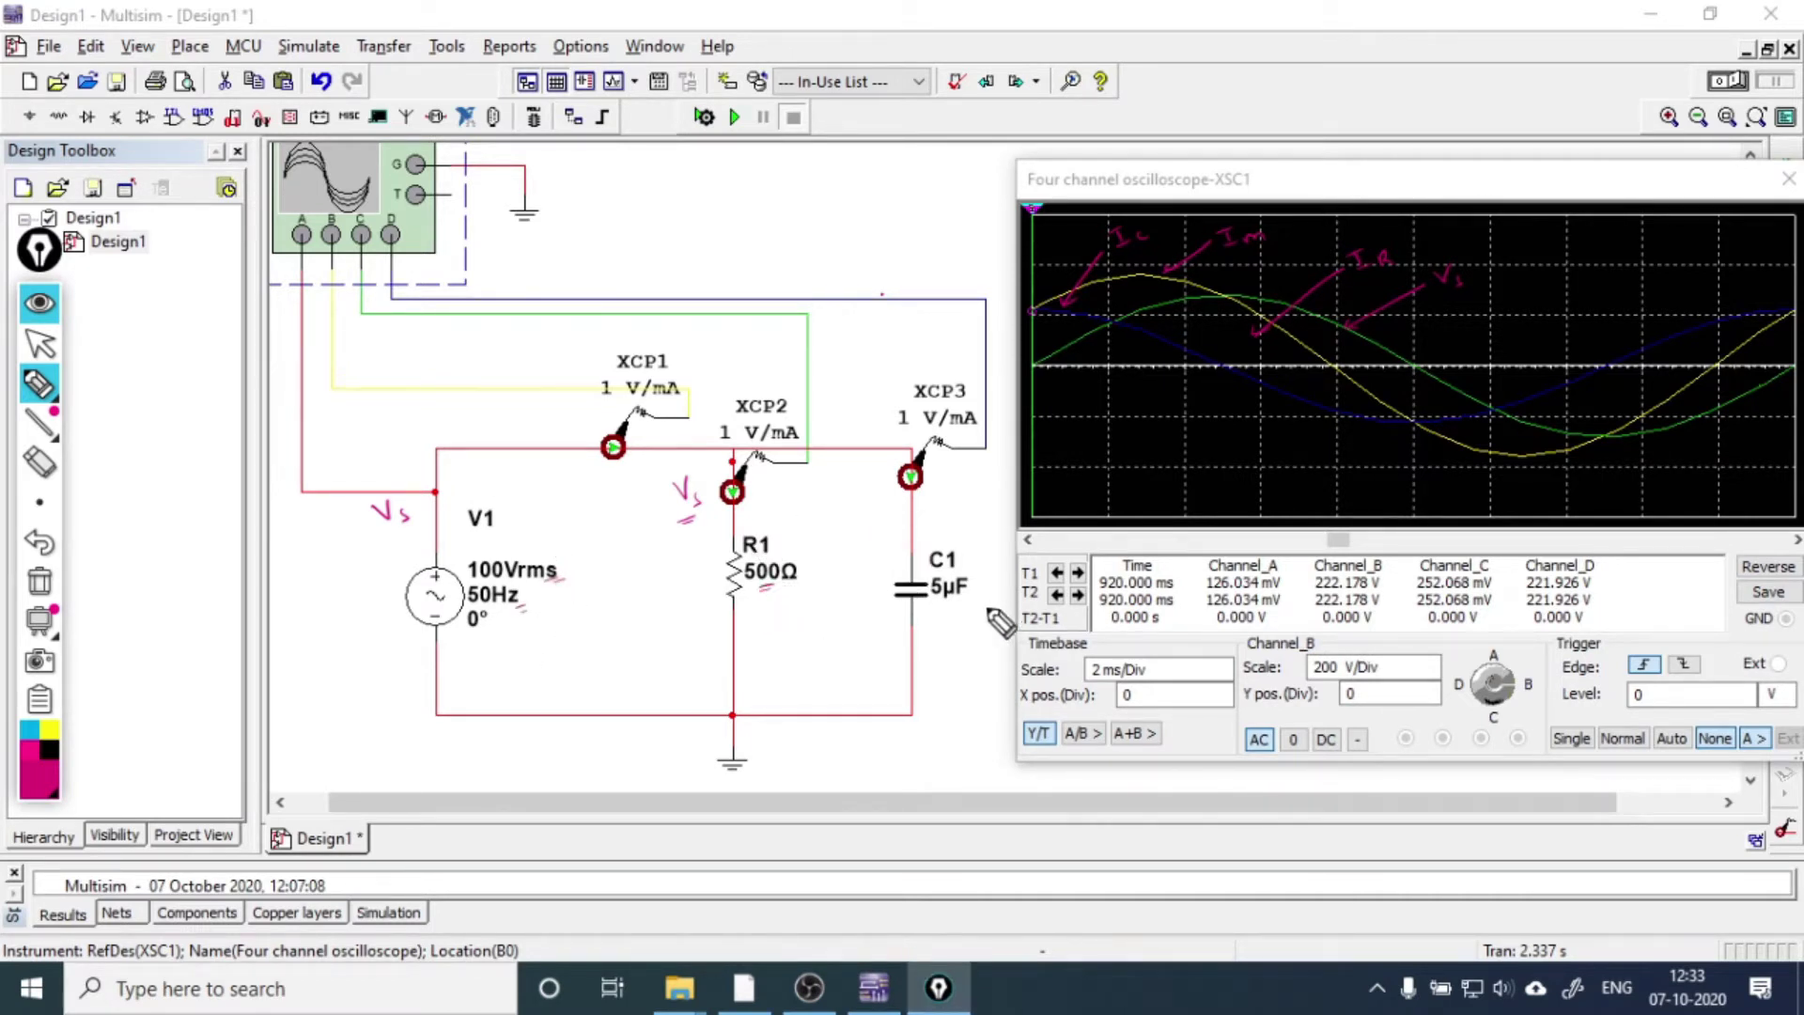
{"action": "left_click_drag", "start_coordinate": [961, 612], "coordinate": [977, 606]}
- Draw a clockwise loop arrow and a horizontal phasor arrow labelled 0° between V1 and R1, and hide the annotations
{"action": "mouse_move", "coordinate": [584, 547]}
{"action": "left_mouse_down"}
{"action": "mouse_move", "coordinate": [616, 529]}
{"action": "mouse_move", "coordinate": [684, 587]}
{"action": "mouse_move", "coordinate": [597, 639]}
{"action": "mouse_move", "coordinate": [616, 646]}
{"action": "left_mouse_up"}
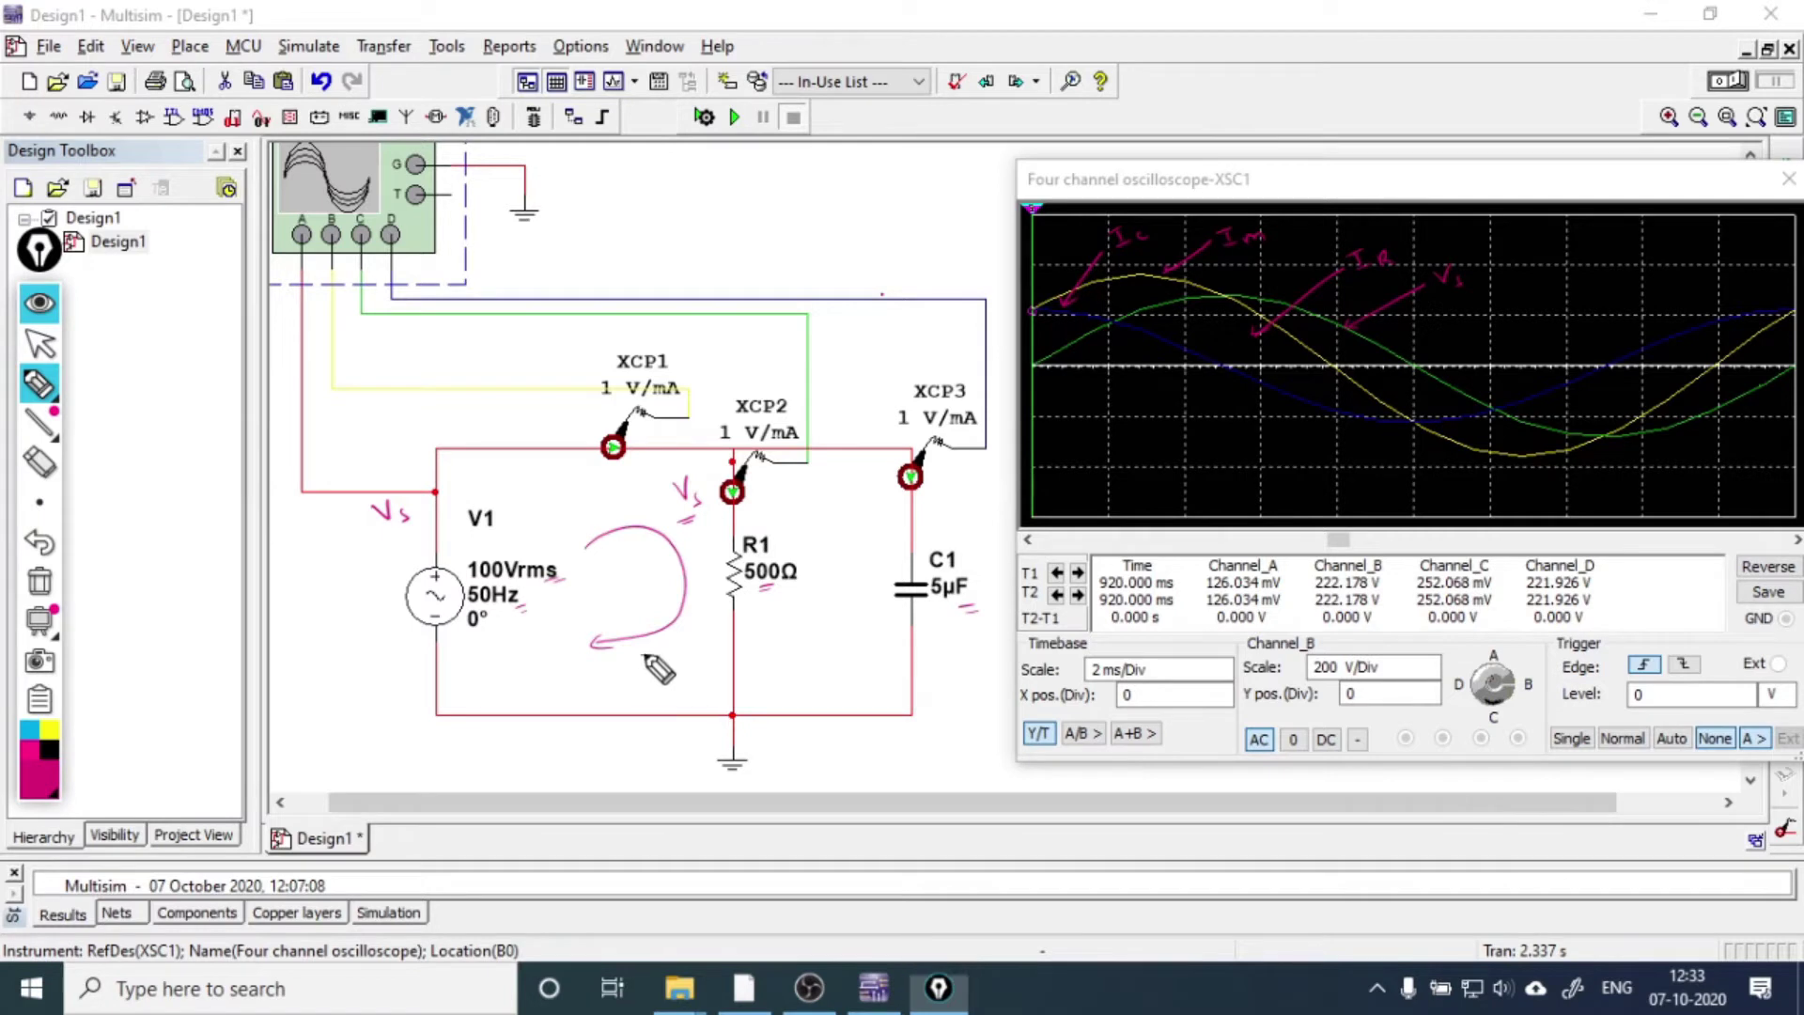
{"action": "mouse_move", "coordinate": [642, 653]}
{"action": "left_mouse_down"}
{"action": "mouse_move", "coordinate": [718, 652]}
{"action": "mouse_move", "coordinate": [675, 655]}
{"action": "left_mouse_up"}
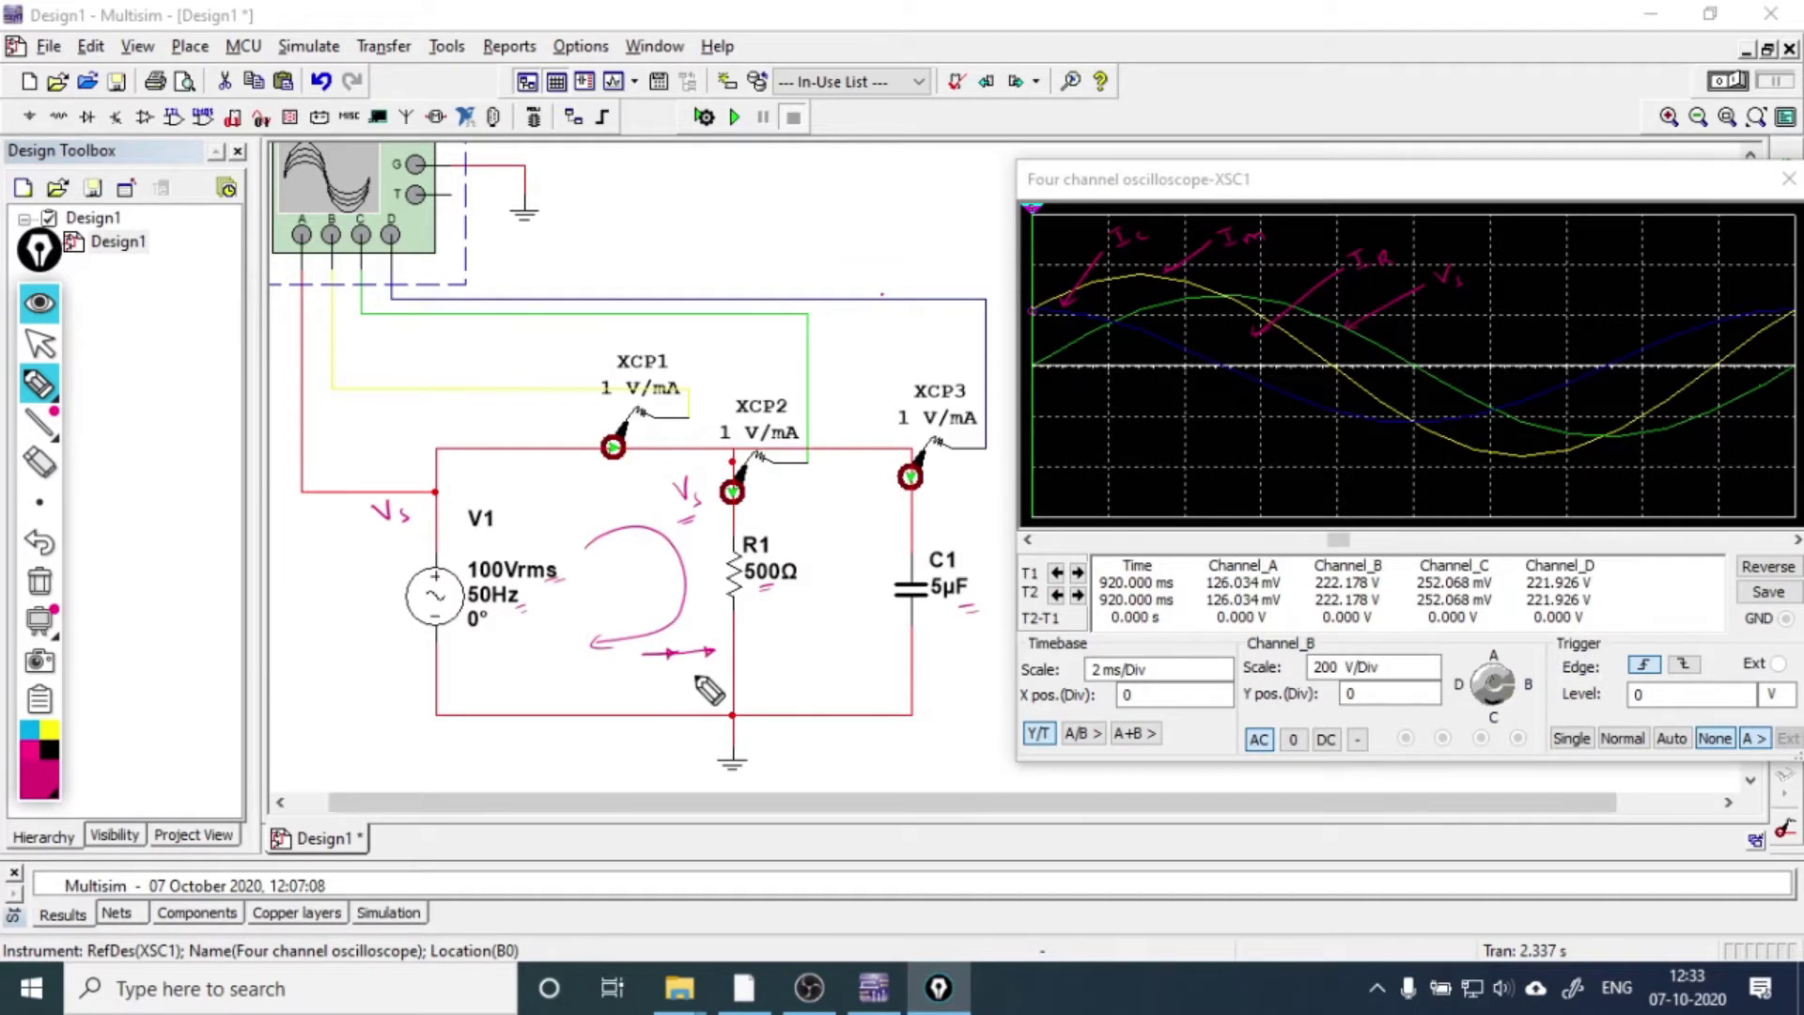
{"action": "left_click_drag", "start_coordinate": [692, 670], "coordinate": [706, 688]}
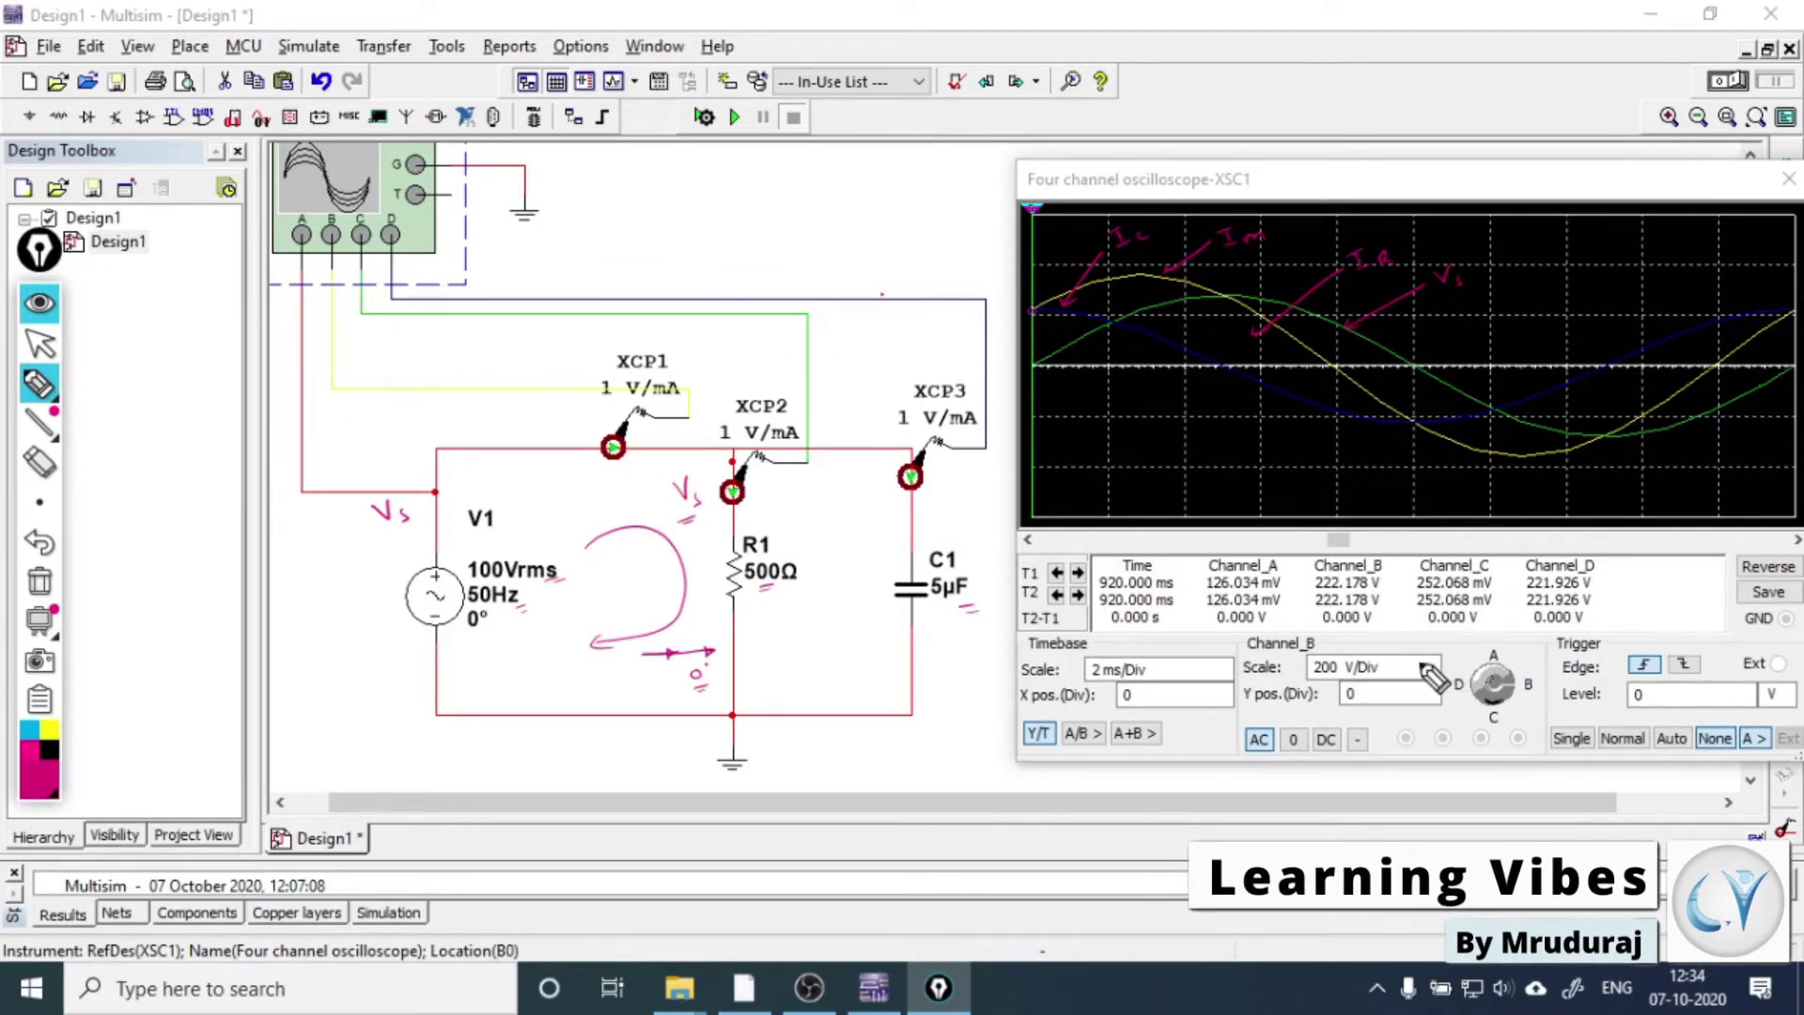
{"action": "left_click", "coordinate": [38, 303]}
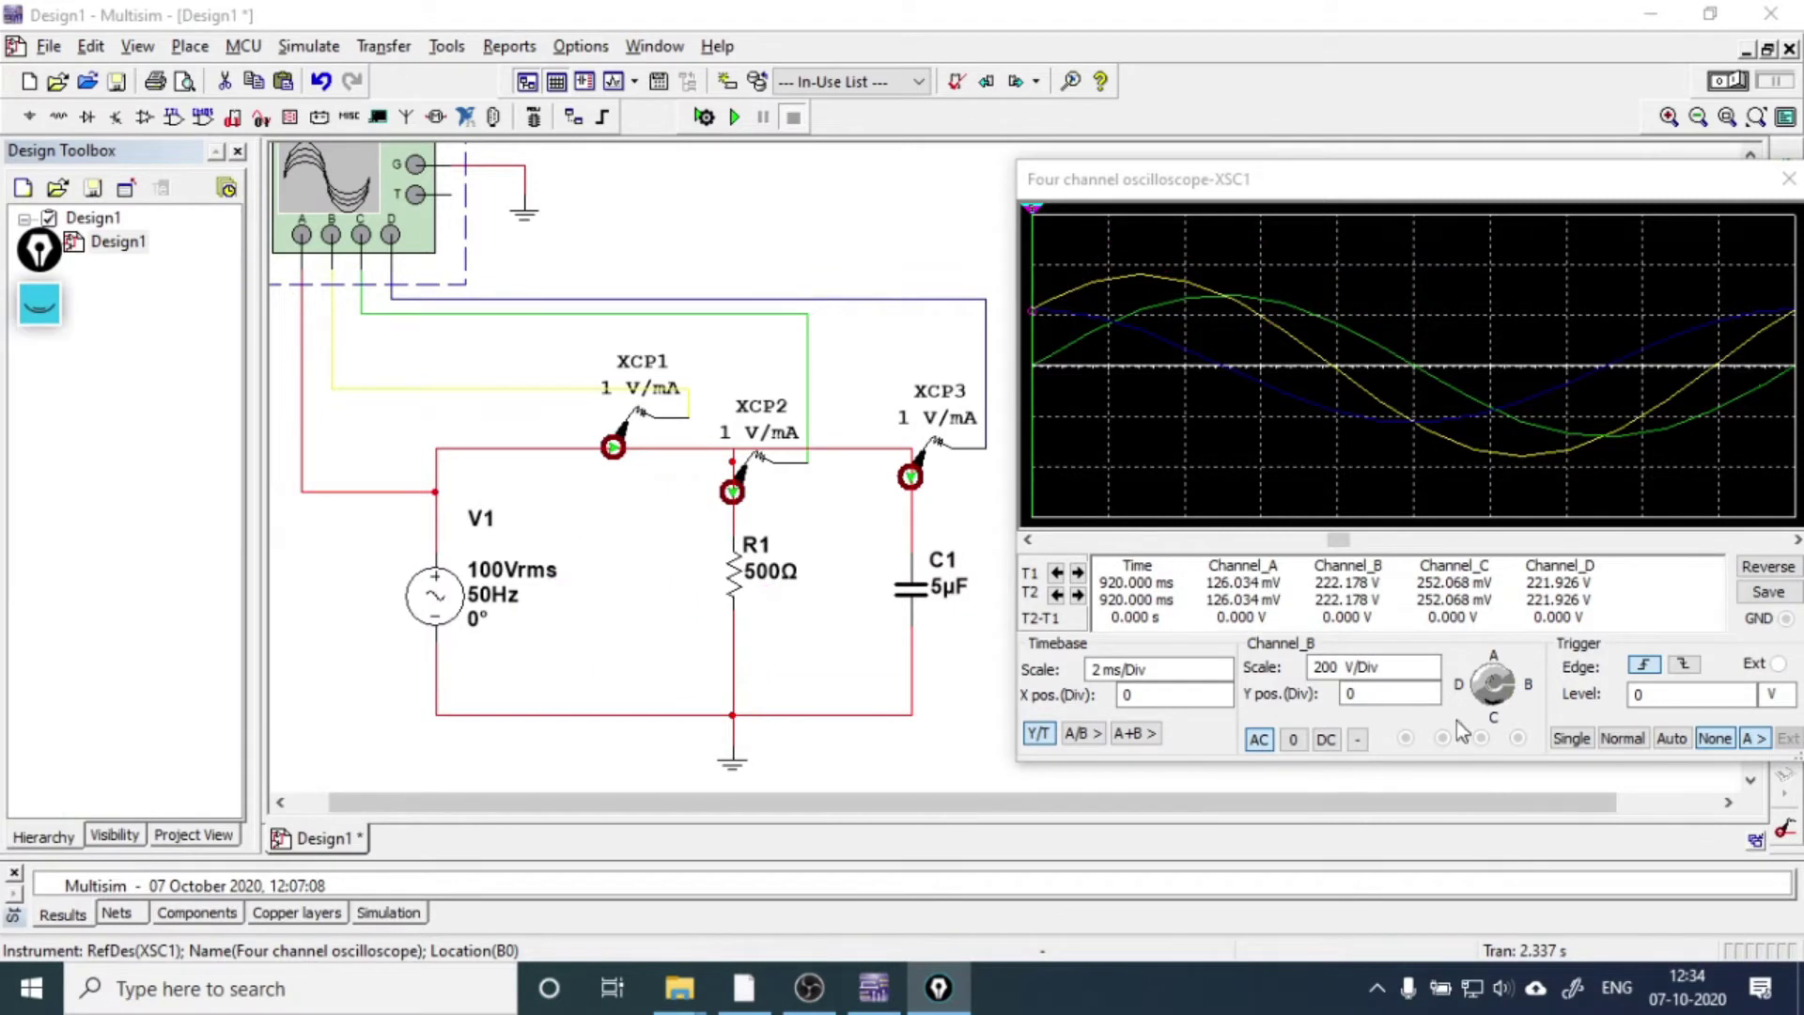
{"action": "left_click", "coordinate": [1370, 668]}
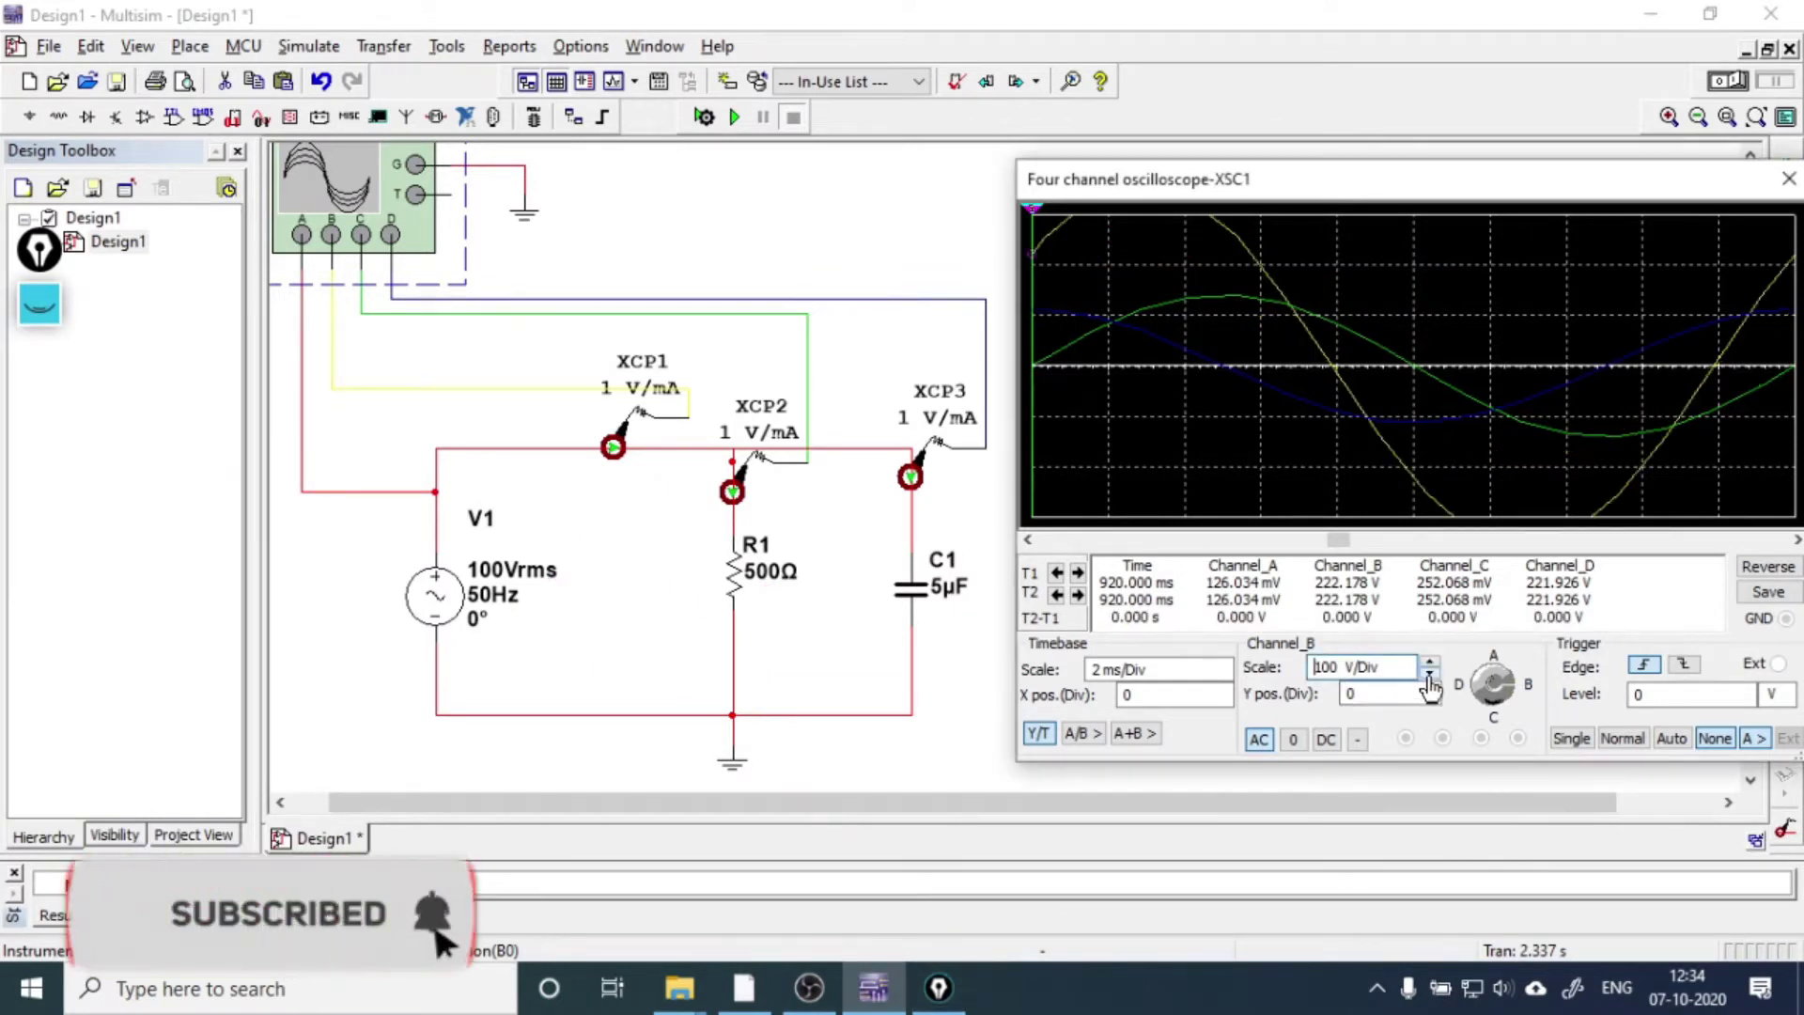
{"action": "left_click", "coordinate": [1429, 675]}
{"action": "left_click", "coordinate": [1429, 663]}
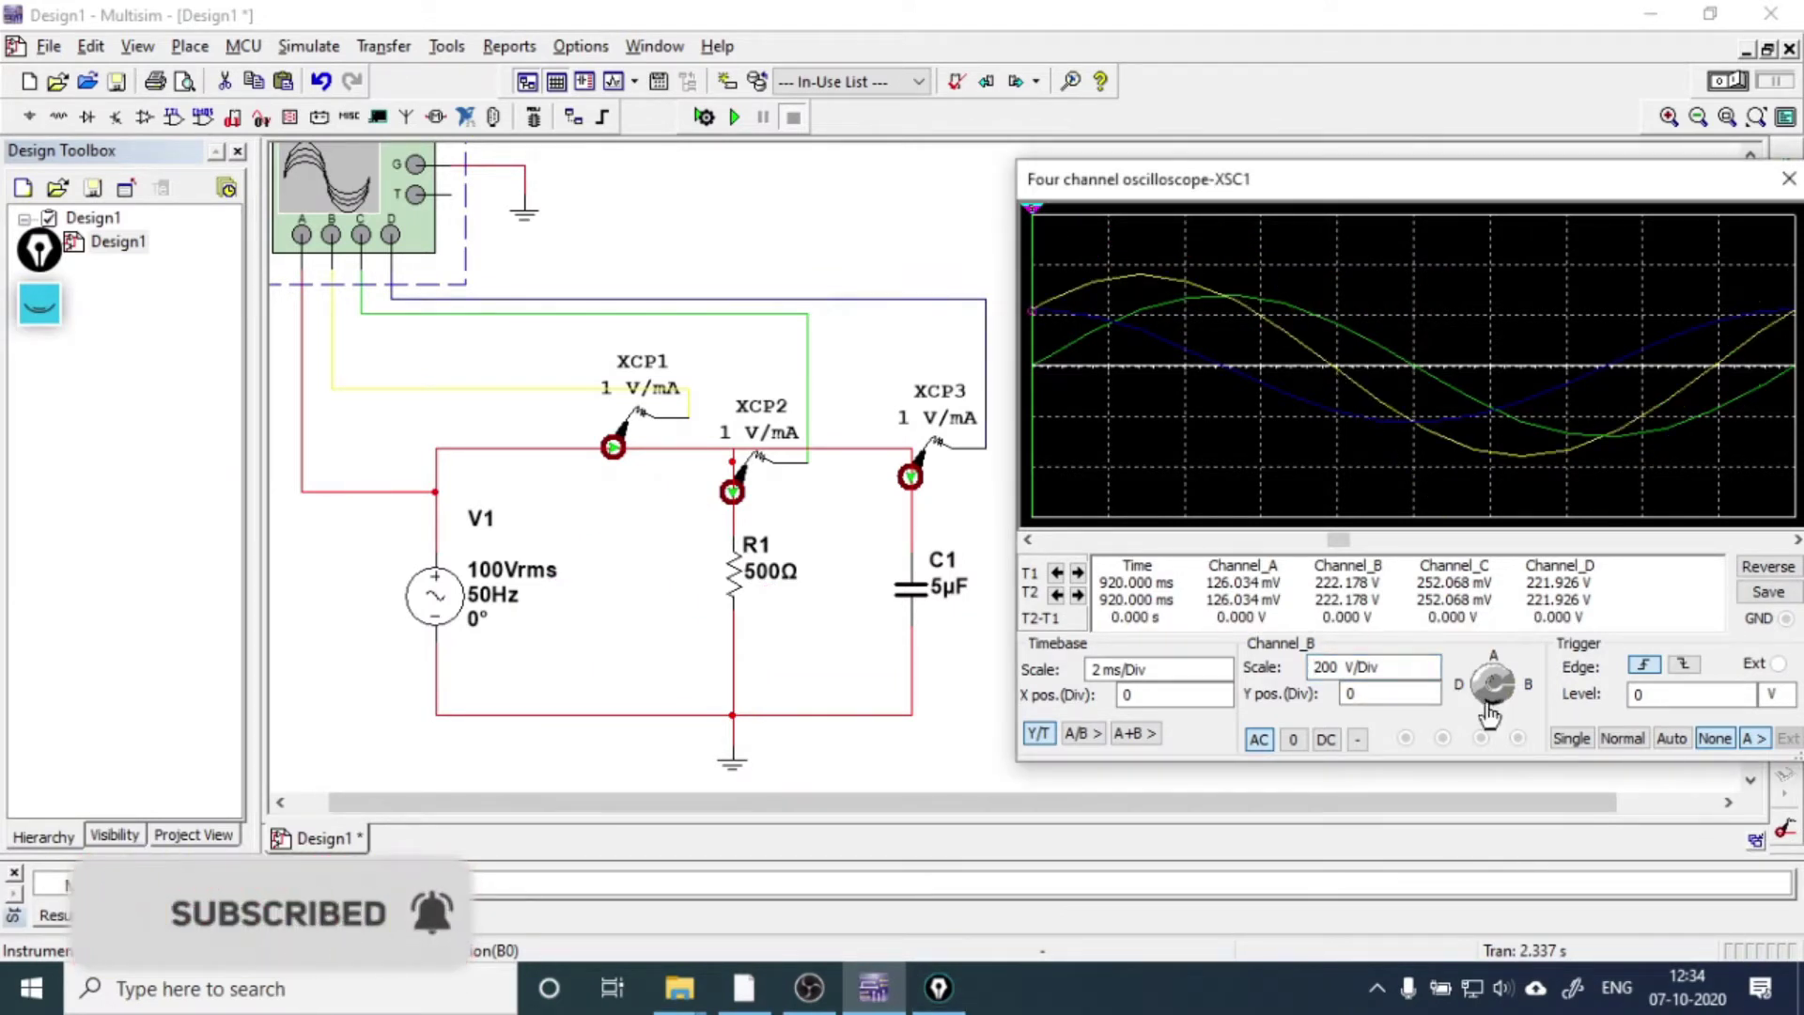
- Set the oscilloscope's channel C scale to 100 V/Div
{"action": "left_click", "coordinate": [1406, 674]}
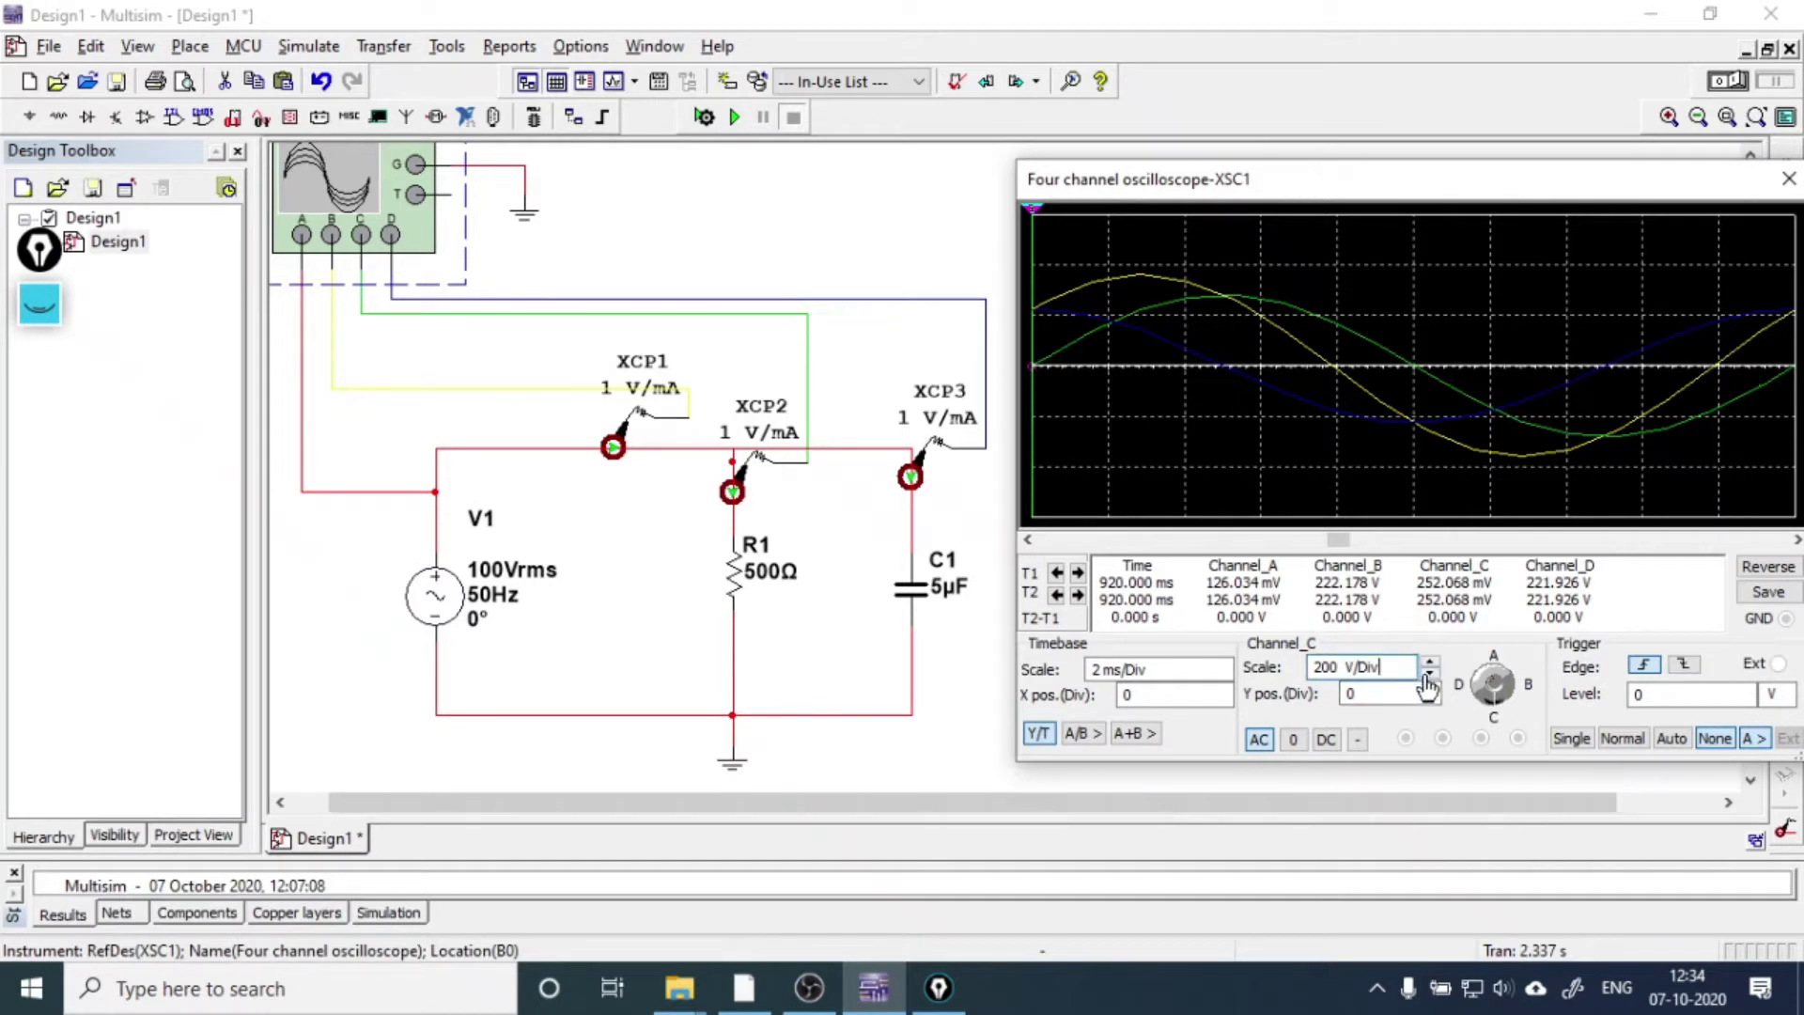
{"action": "left_click", "coordinate": [1427, 677]}
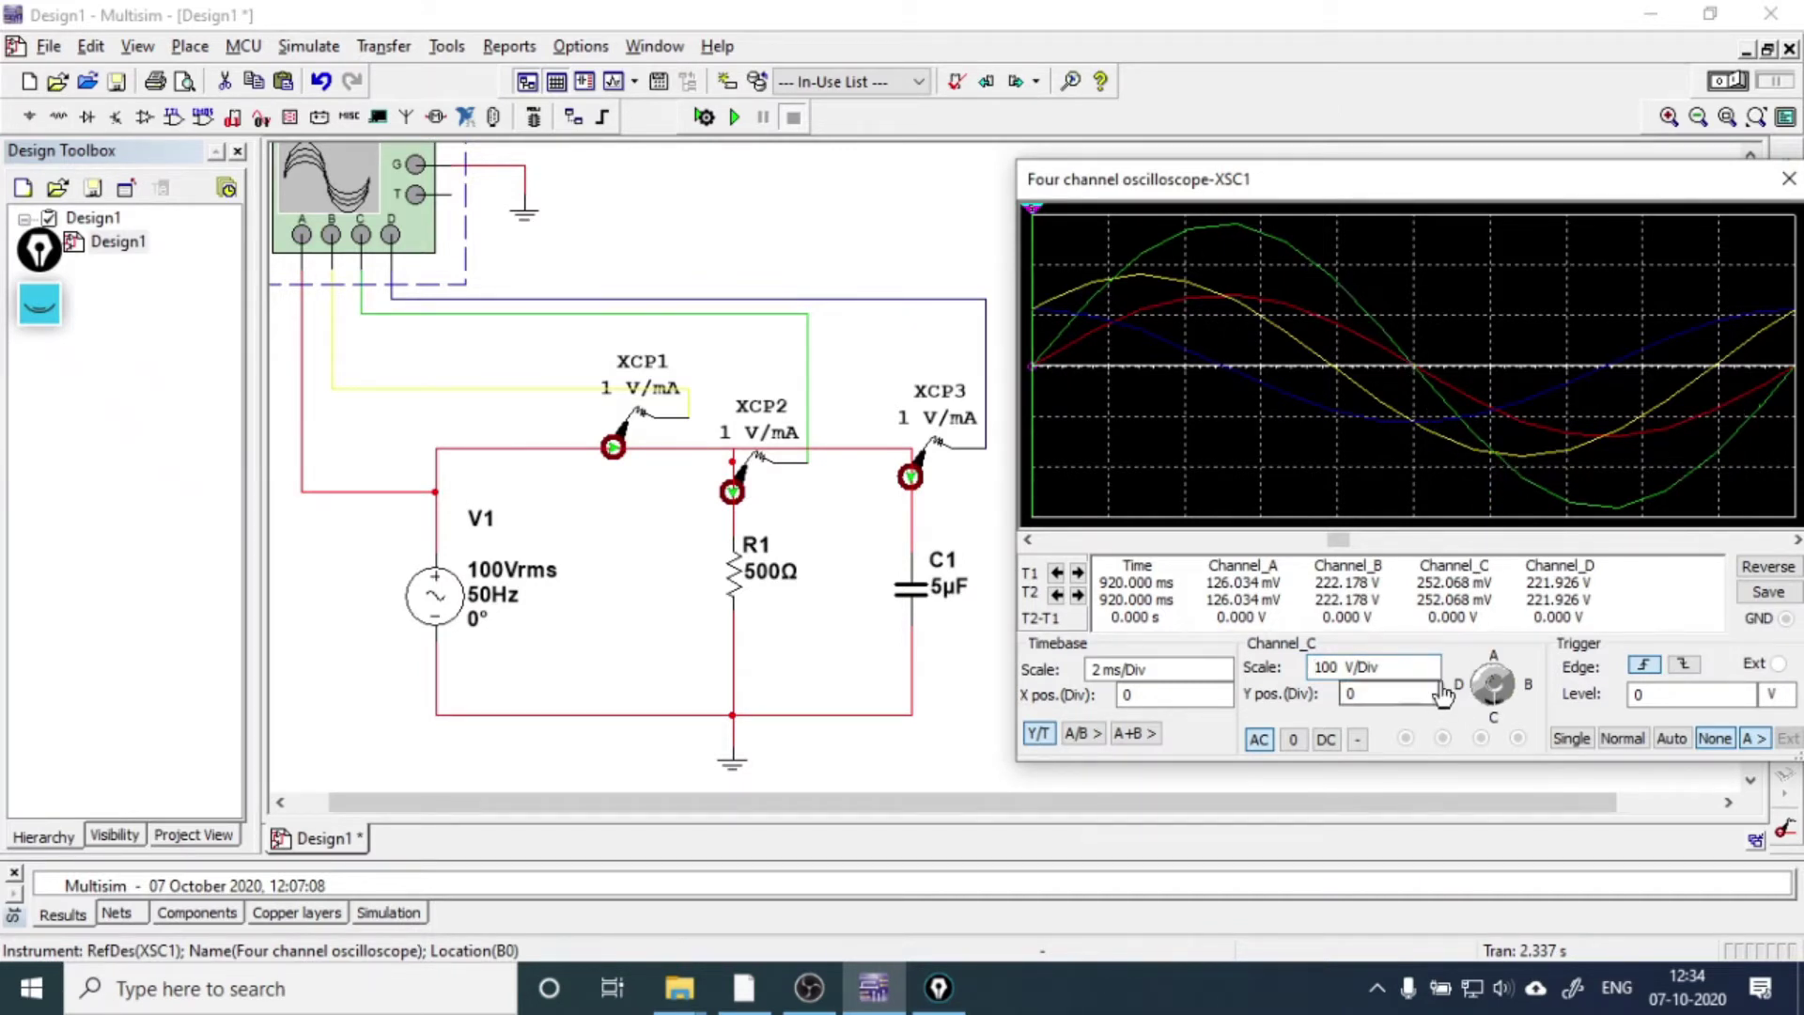
- Set the oscilloscope's channel C scale to 200 V/Div
{"action": "left_click", "coordinate": [1389, 667]}
{"action": "left_click", "coordinate": [1431, 664]}
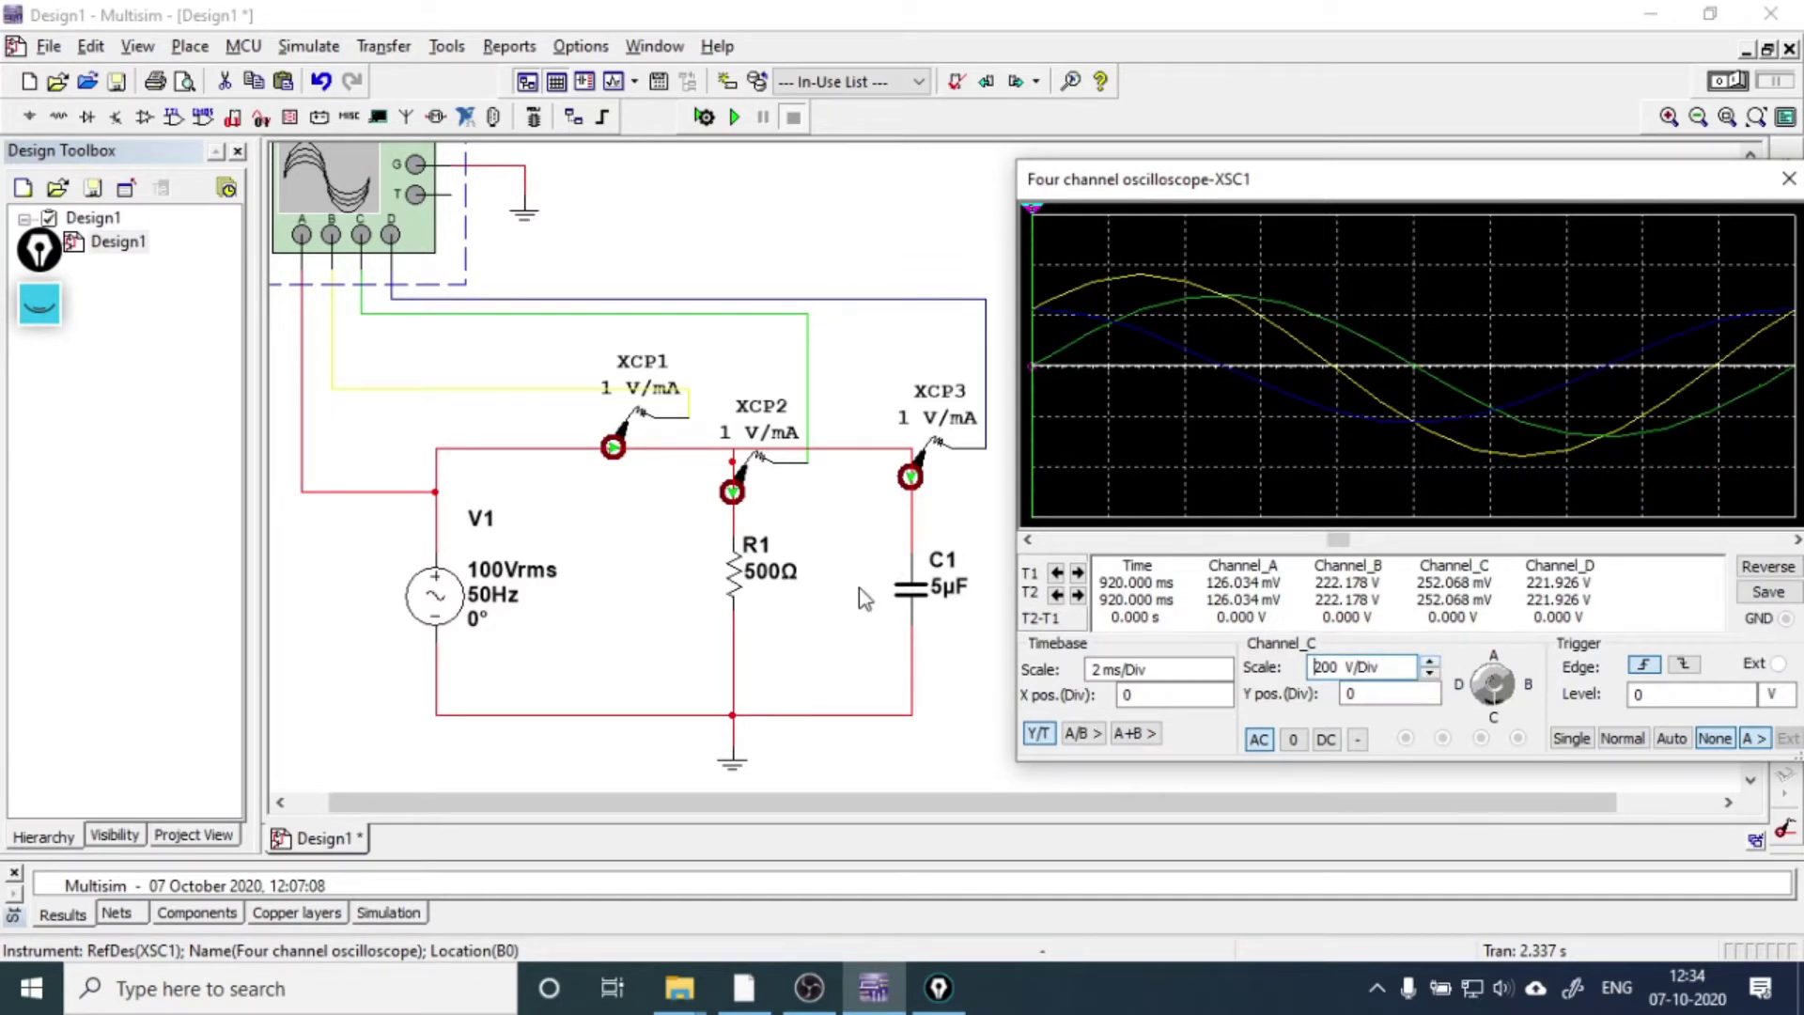
- Show the annotations, write and underline Vs beside the capacitor branch, and hide the annotations
{"action": "left_click", "coordinate": [28, 318]}
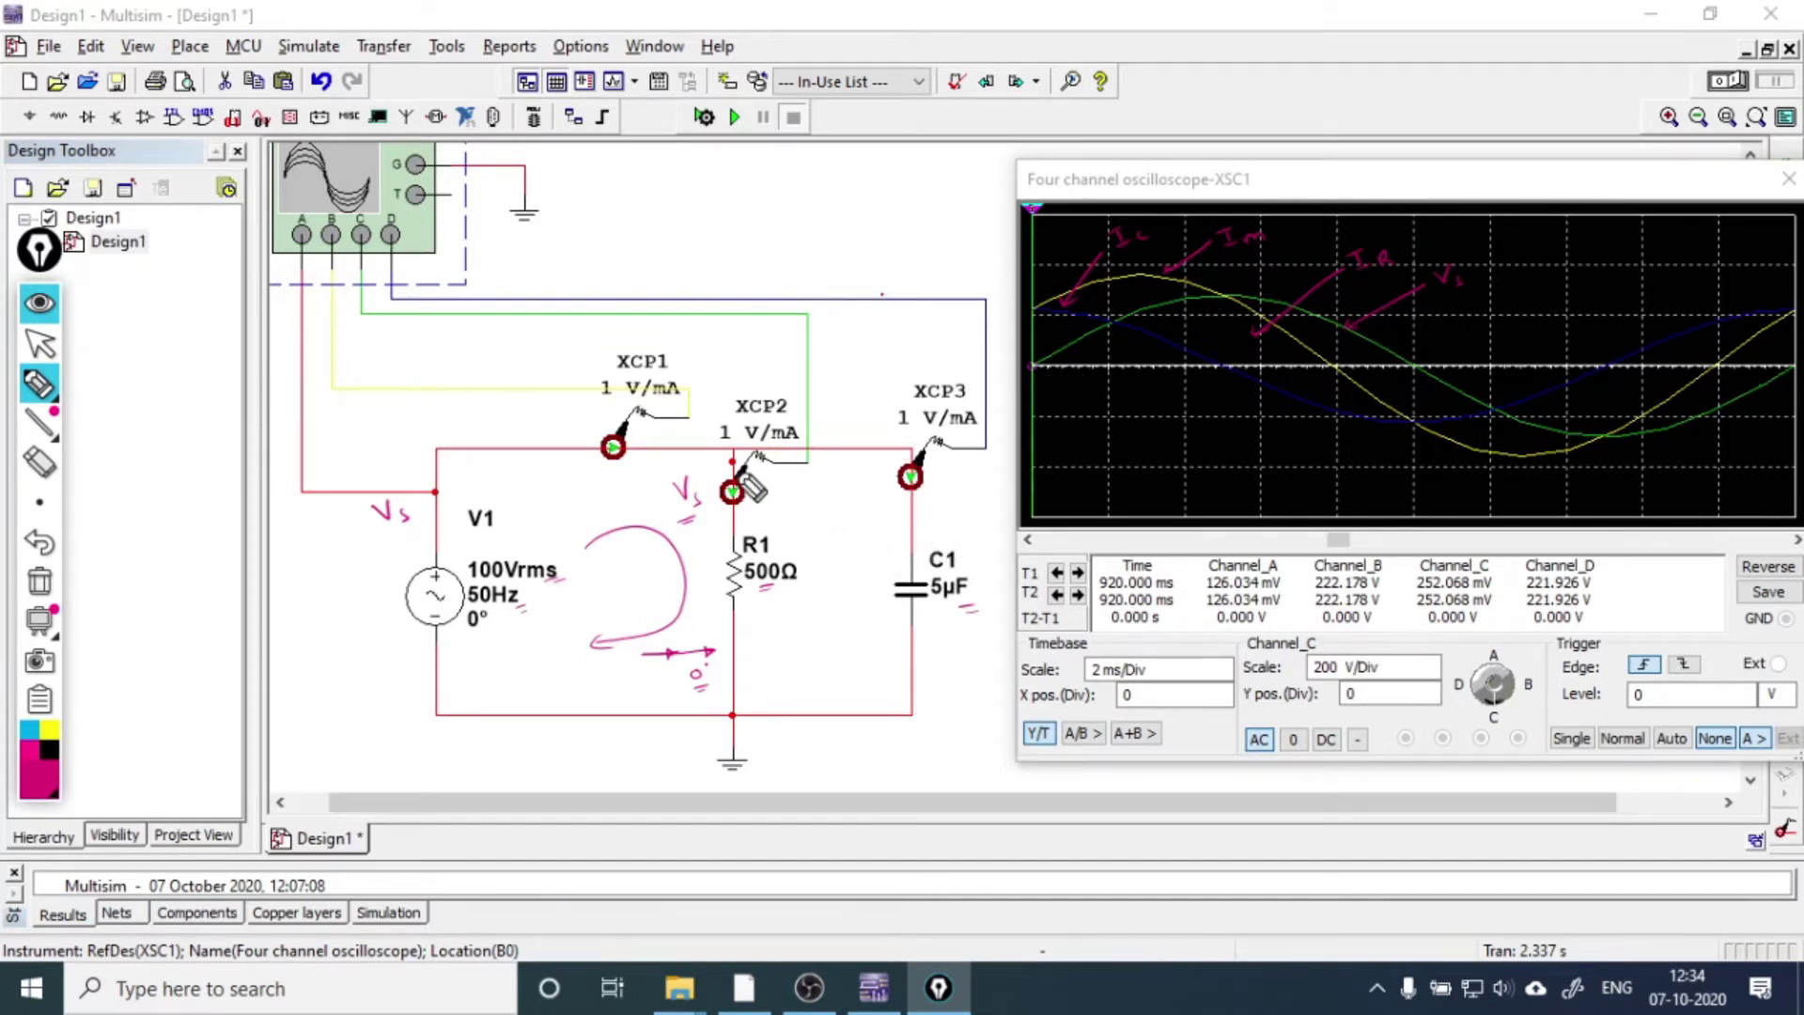
{"action": "left_click_drag", "start_coordinate": [864, 485], "coordinate": [886, 513]}
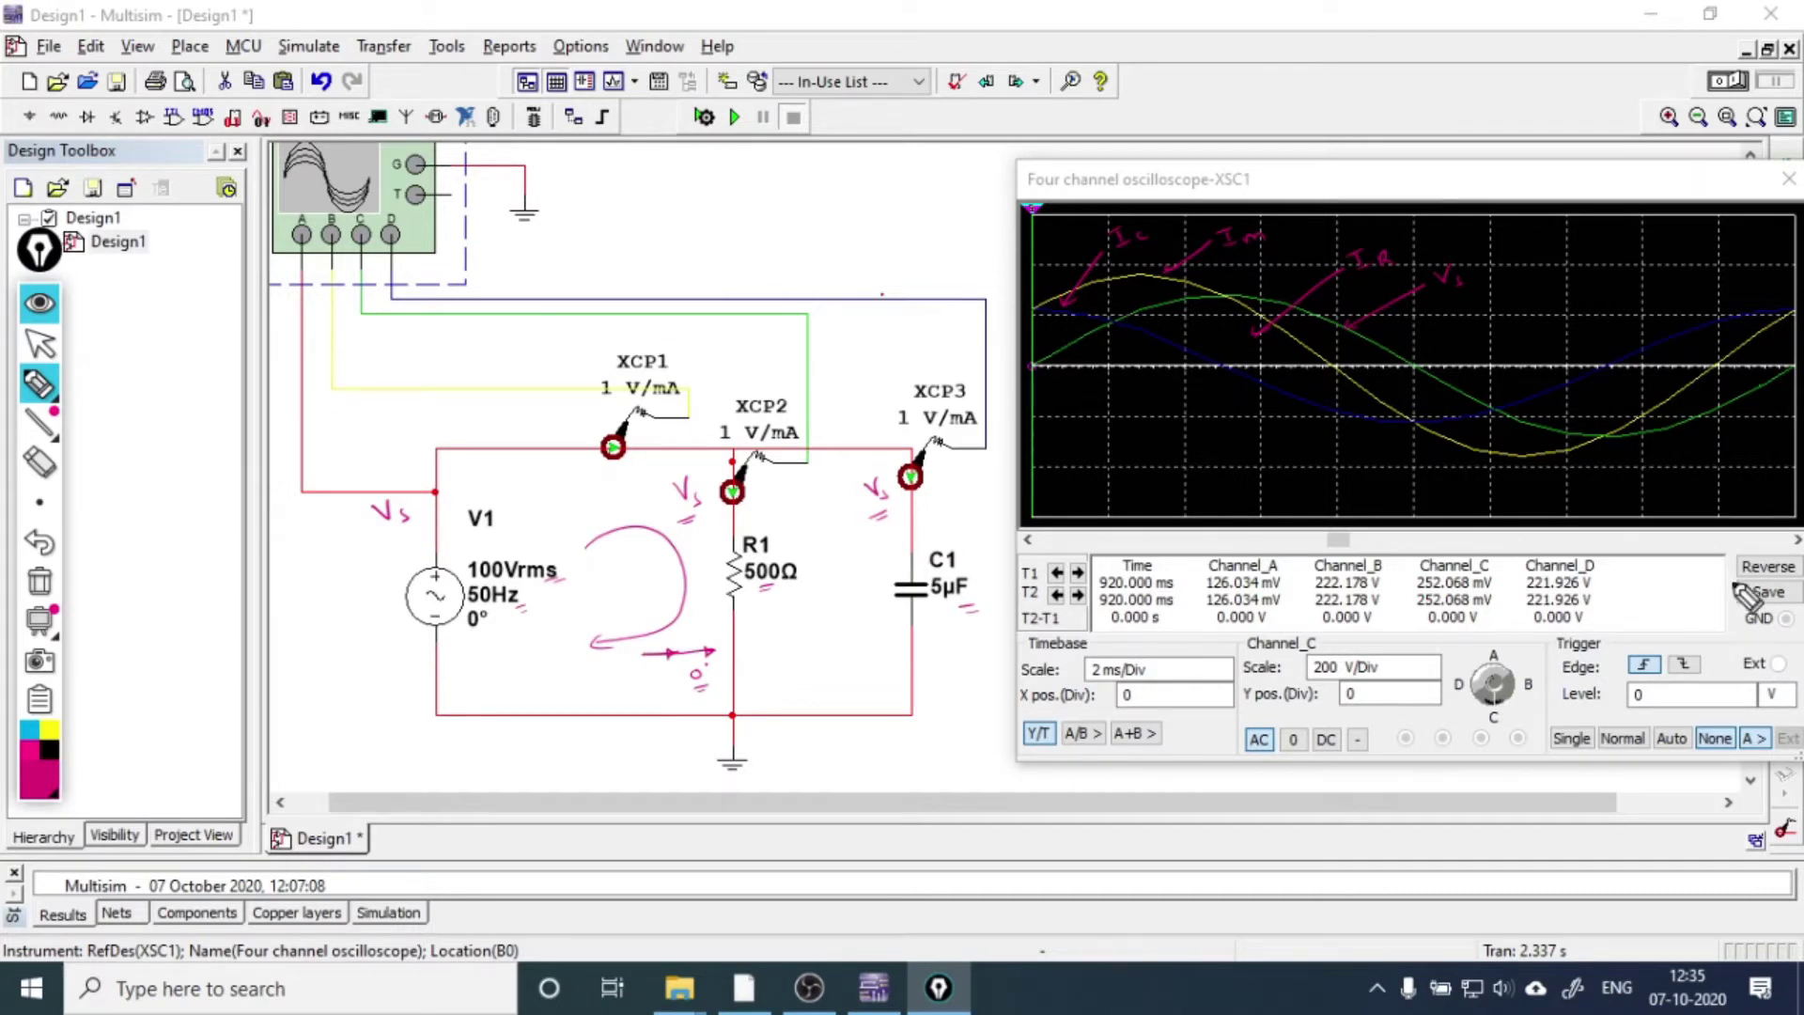
{"action": "left_click", "coordinate": [28, 302]}
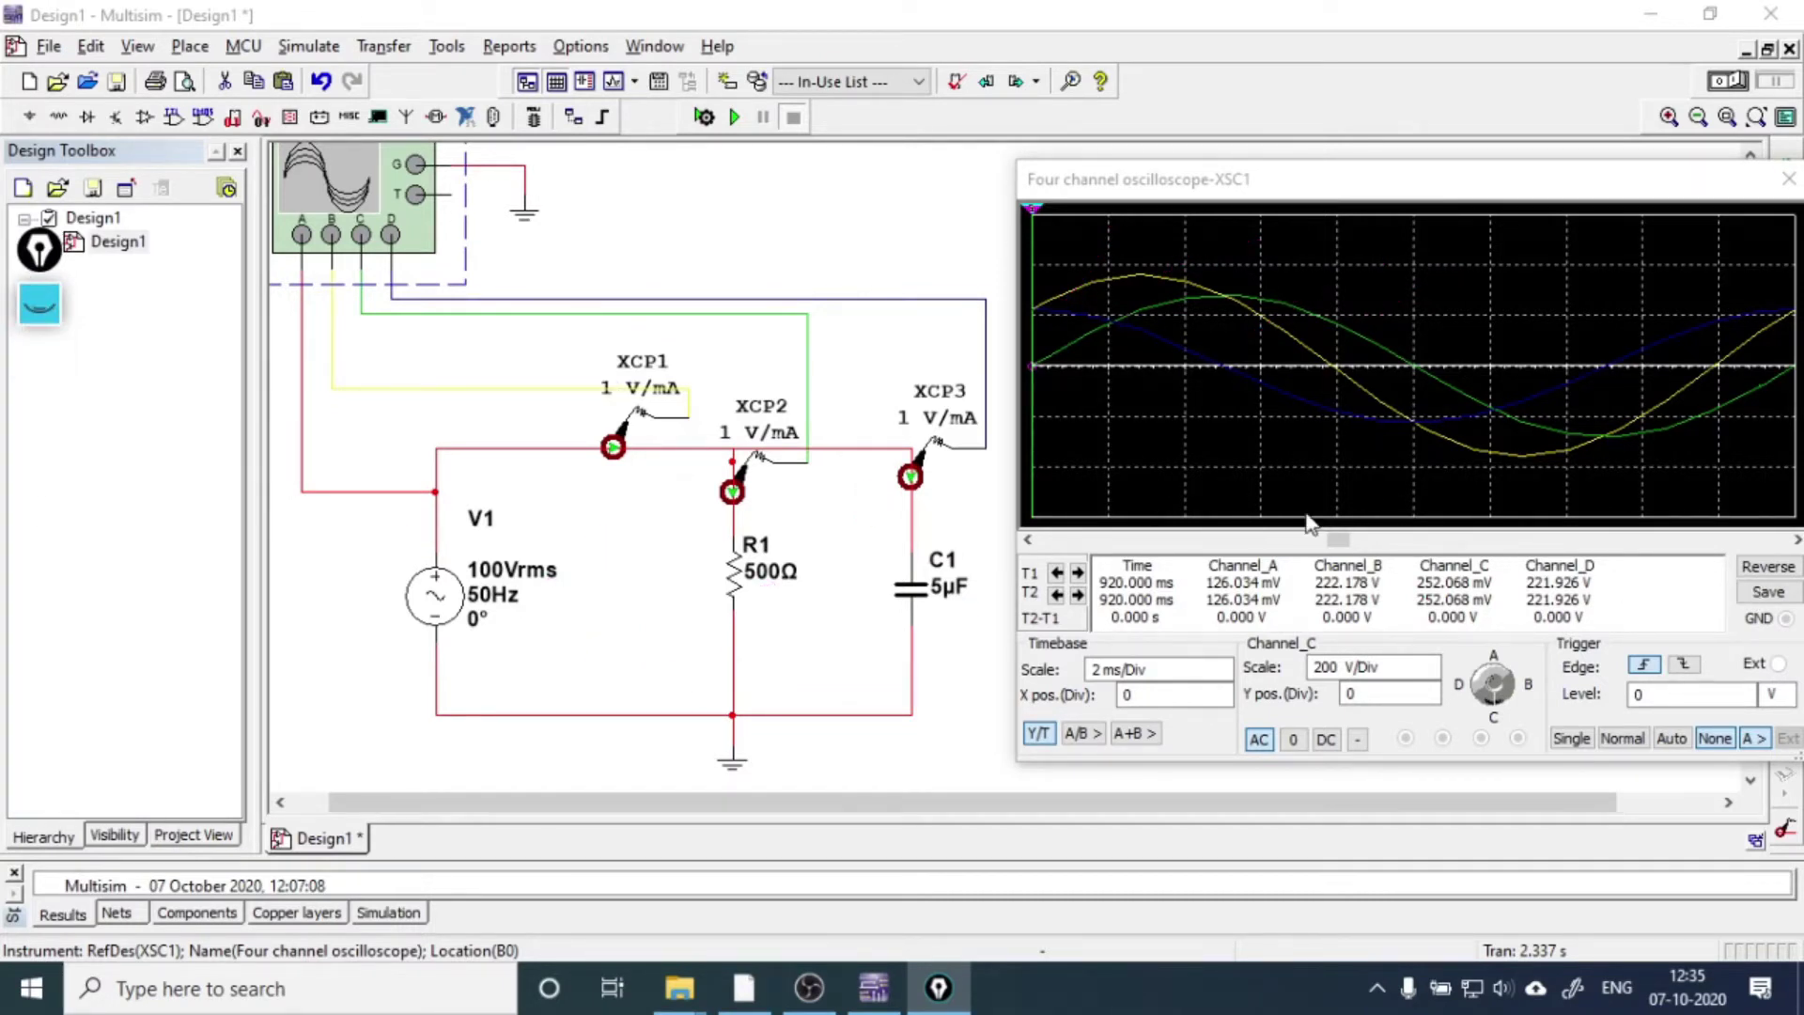
- Shift the oscilloscope traces back to 912 ms and clear all existing annotations
{"action": "left_click", "coordinate": [1350, 545]}
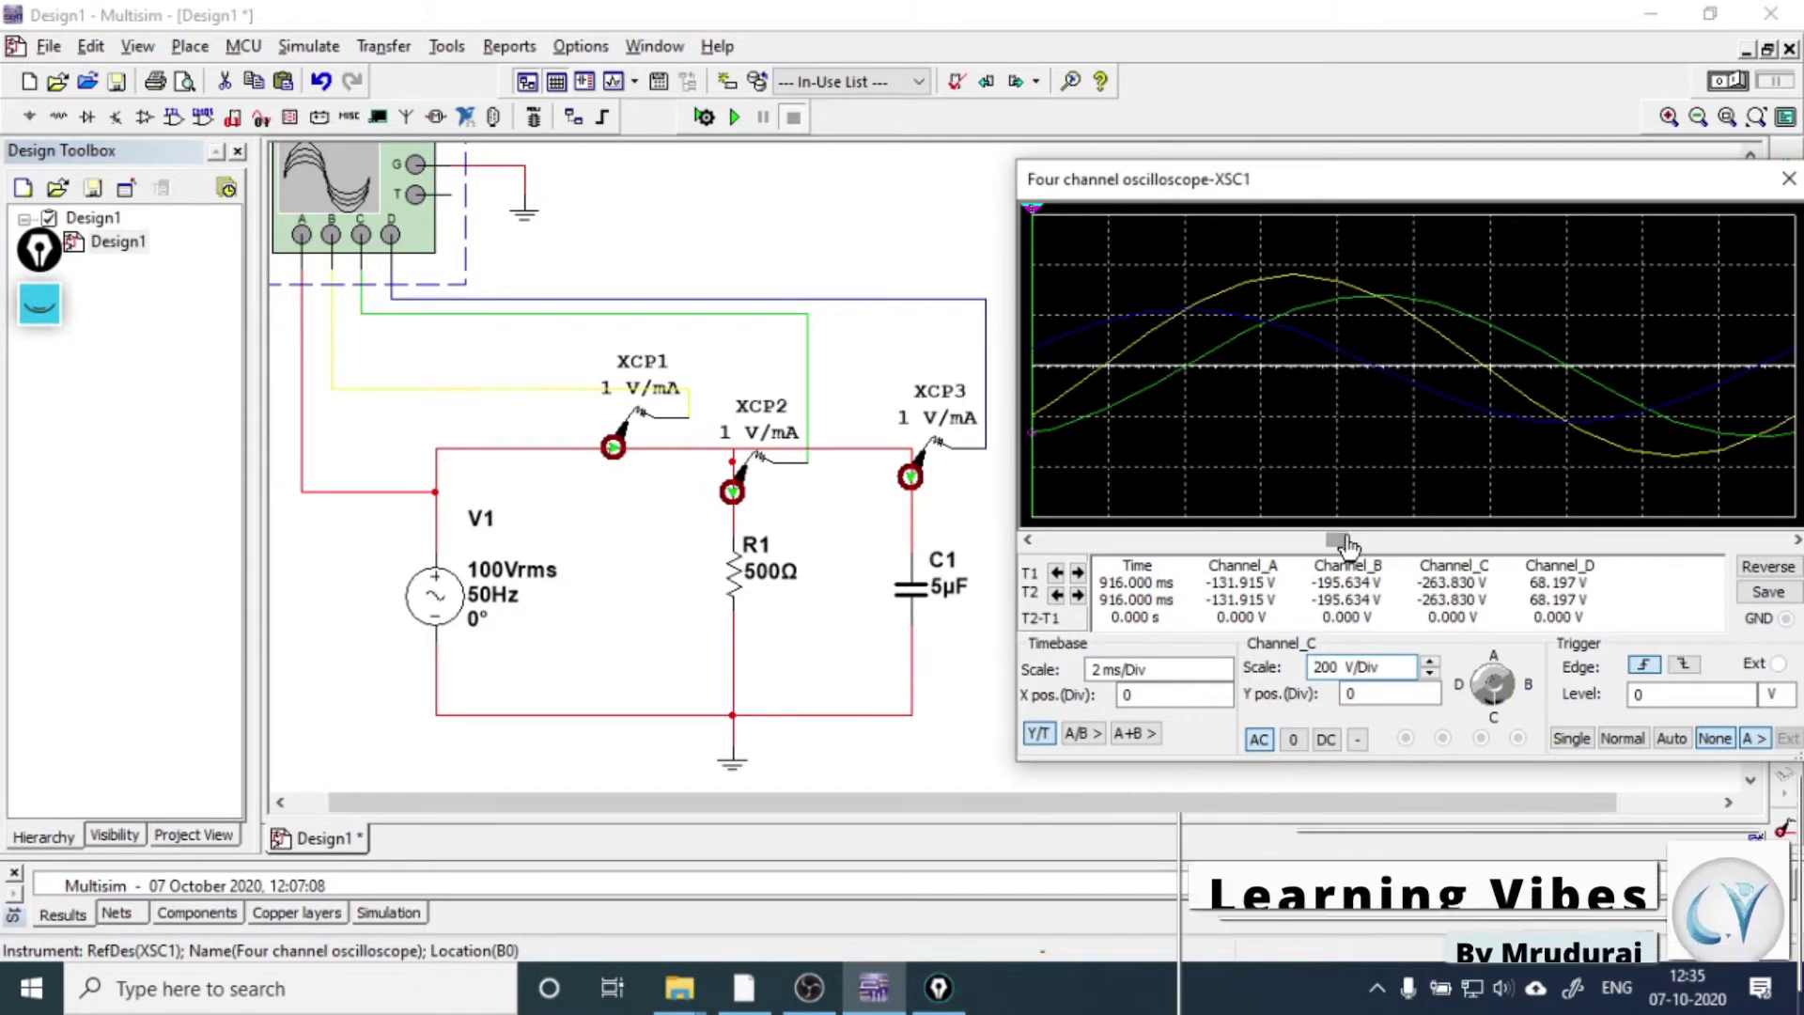
{"action": "left_click_drag", "start_coordinate": [1345, 545], "coordinate": [1344, 545]}
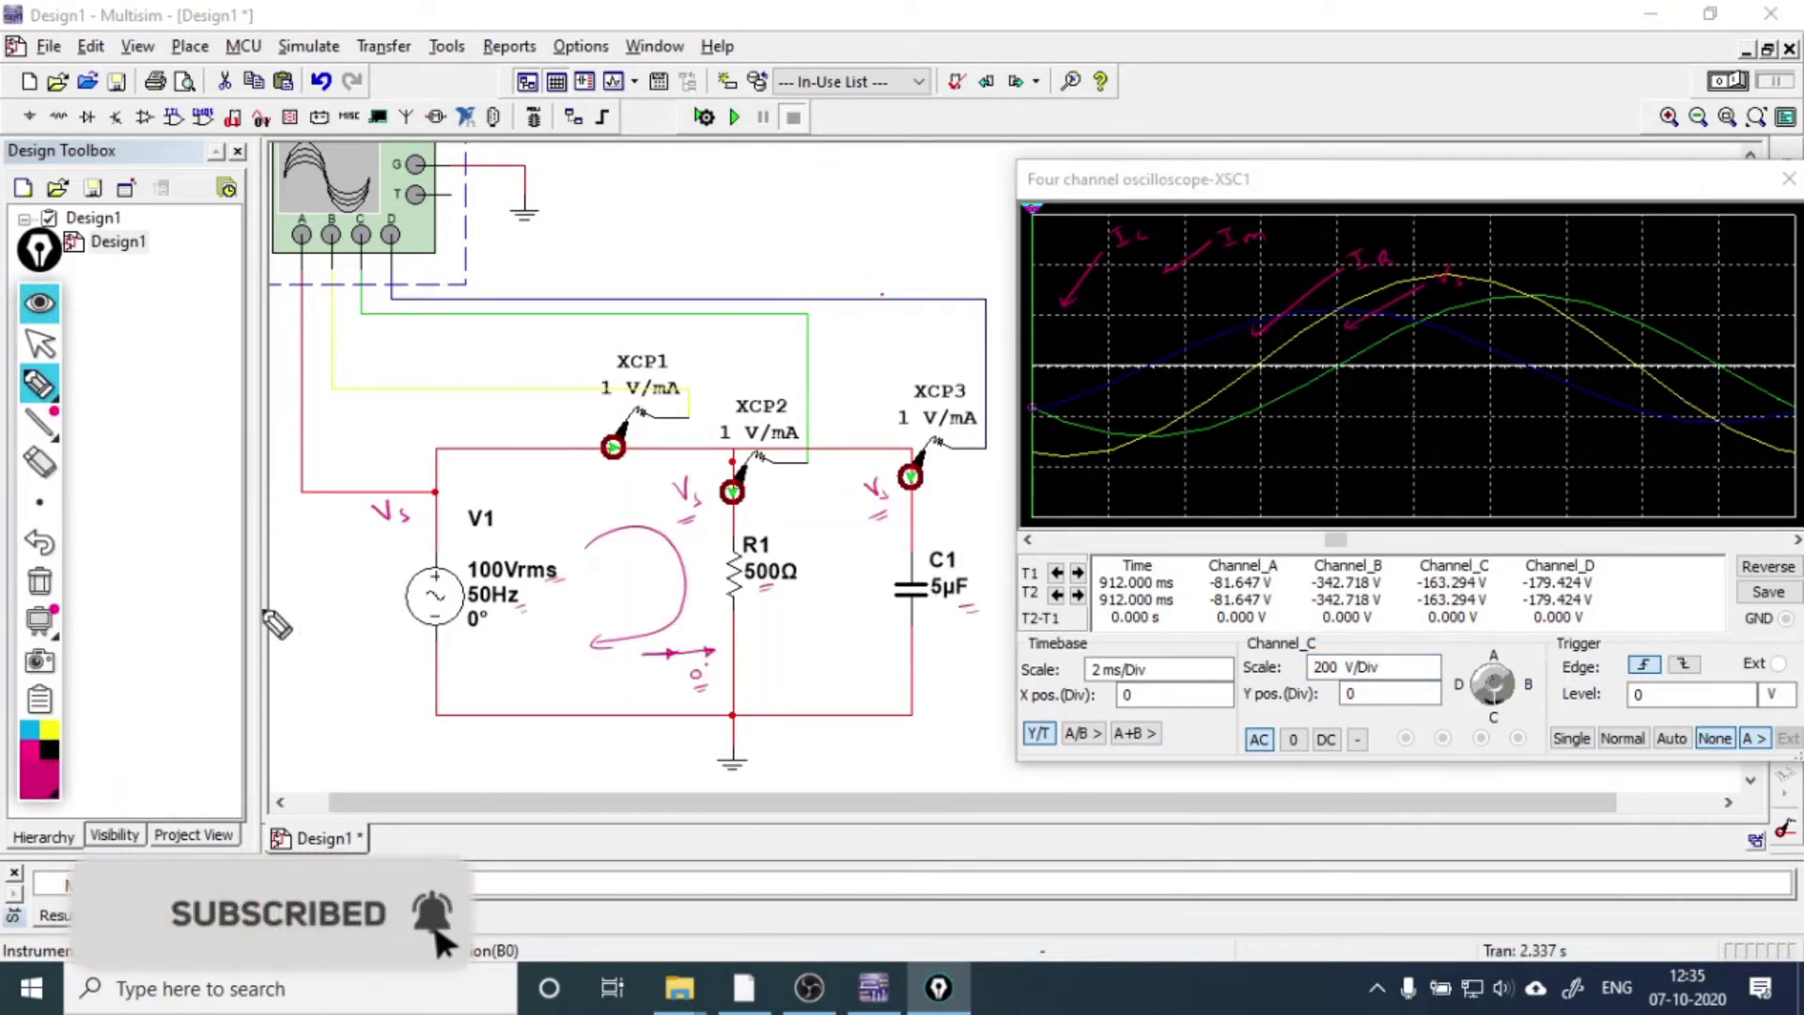
{"action": "left_click", "coordinate": [53, 577]}
- With the pen, label the green trace Vs and IR and the blue trace IC, using arrows to the curves
{"action": "mouse_move", "coordinate": [40, 423]}
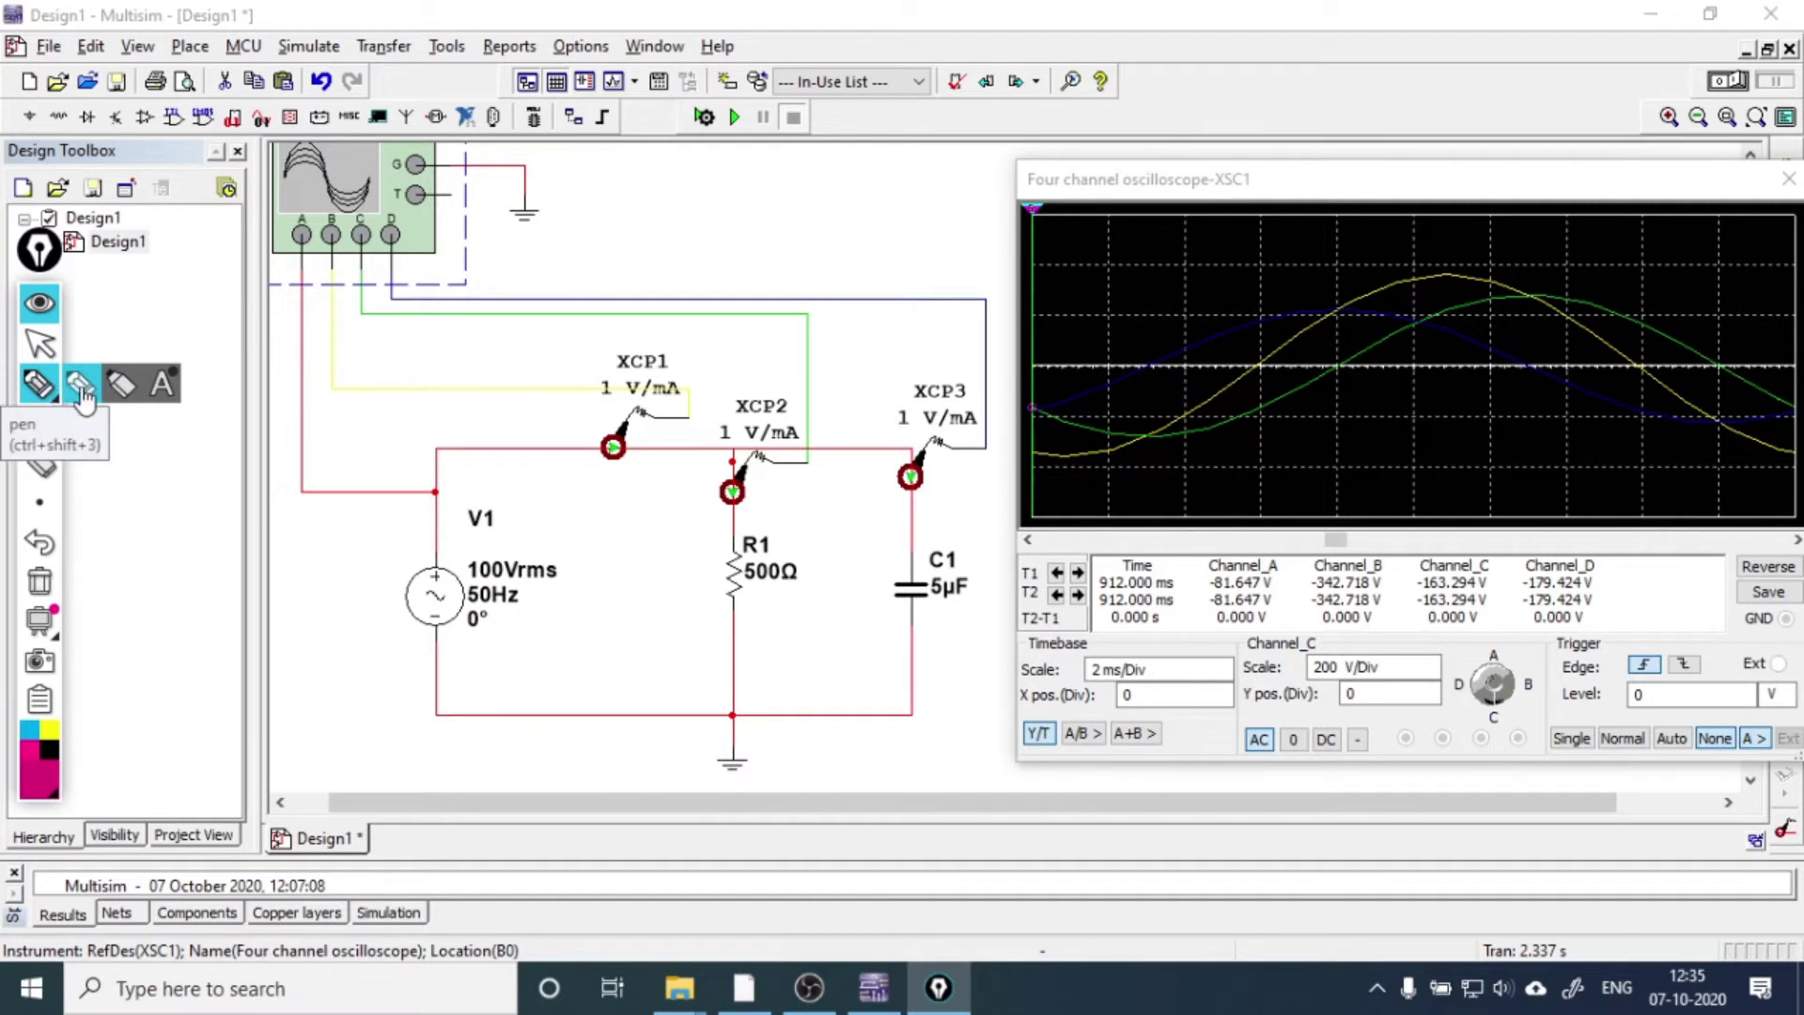
{"action": "left_click", "coordinate": [39, 385]}
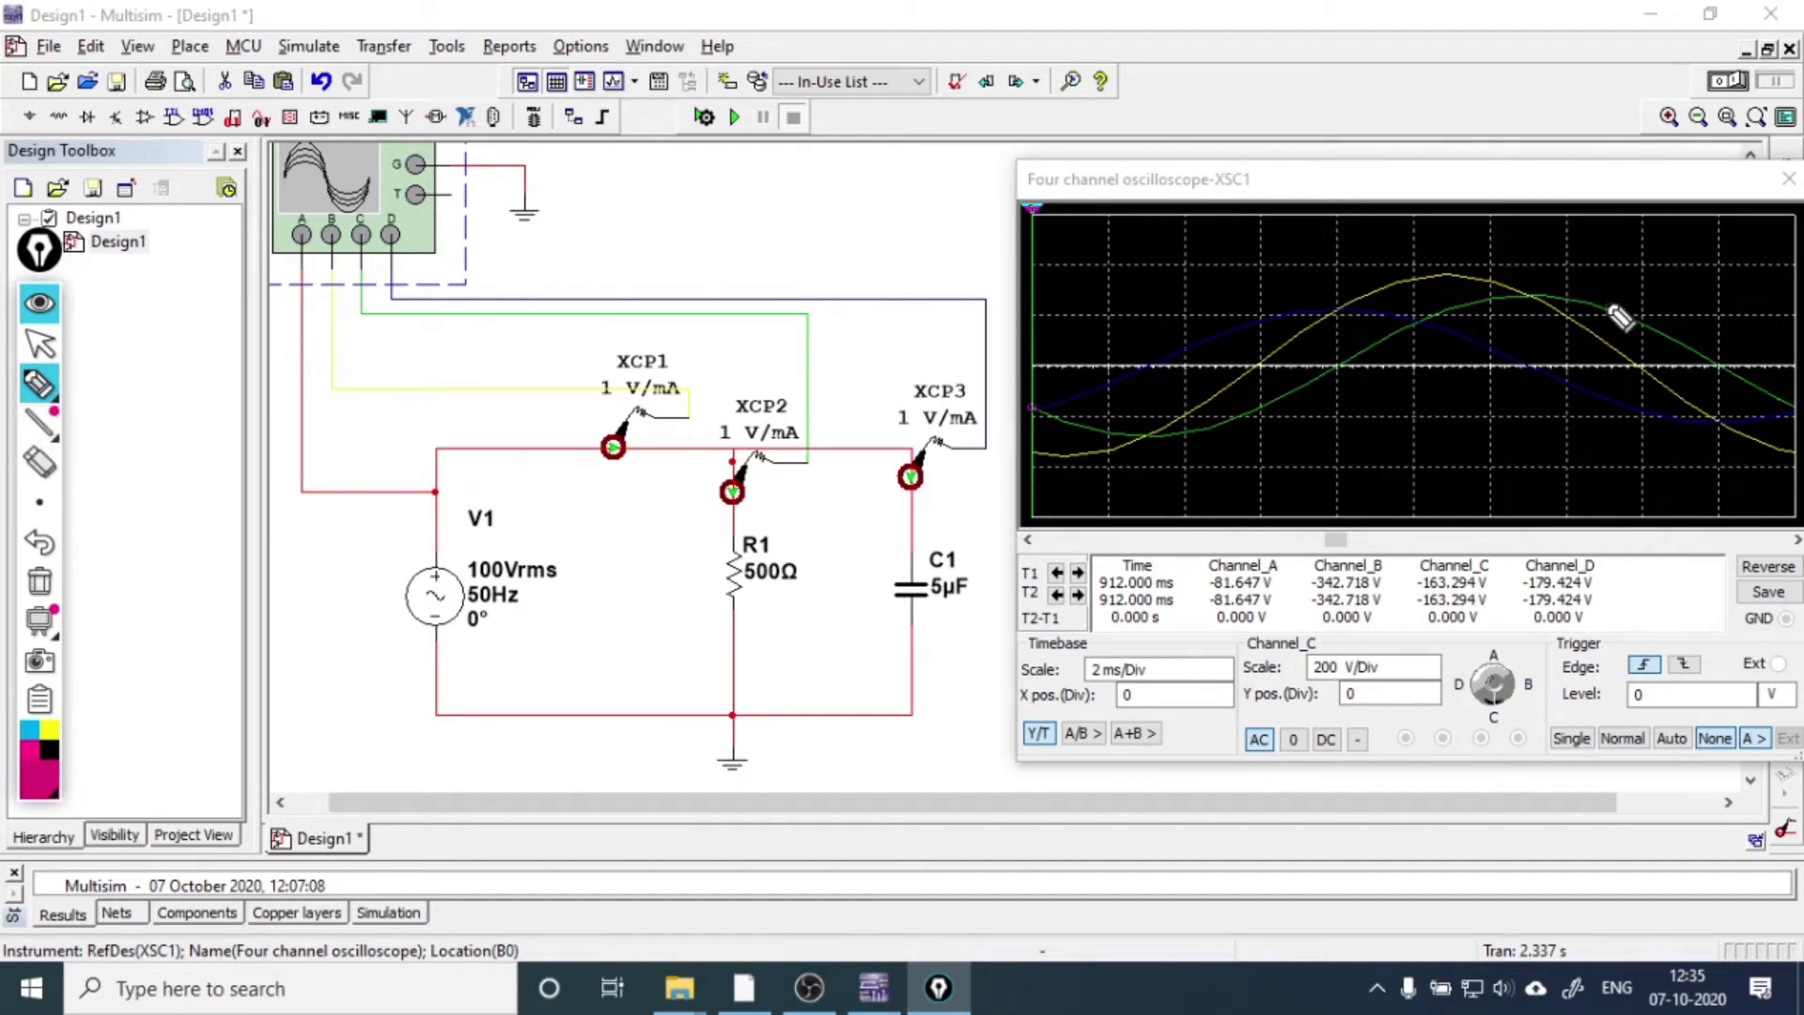
{"action": "left_click_drag", "start_coordinate": [1609, 305], "coordinate": [1644, 284]}
{"action": "mouse_move", "coordinate": [1670, 265]}
{"action": "left_mouse_down"}
{"action": "mouse_move", "coordinate": [1697, 279]}
{"action": "mouse_move", "coordinate": [1691, 315]}
{"action": "mouse_move", "coordinate": [1735, 314]}
{"action": "left_mouse_up"}
{"action": "mouse_move", "coordinate": [1243, 293]}
{"action": "left_mouse_down"}
{"action": "mouse_move", "coordinate": [1251, 319]}
{"action": "mouse_move", "coordinate": [1260, 293]}
{"action": "mouse_move", "coordinate": [1220, 269]}
{"action": "mouse_move", "coordinate": [1243, 269]}
{"action": "left_mouse_up"}
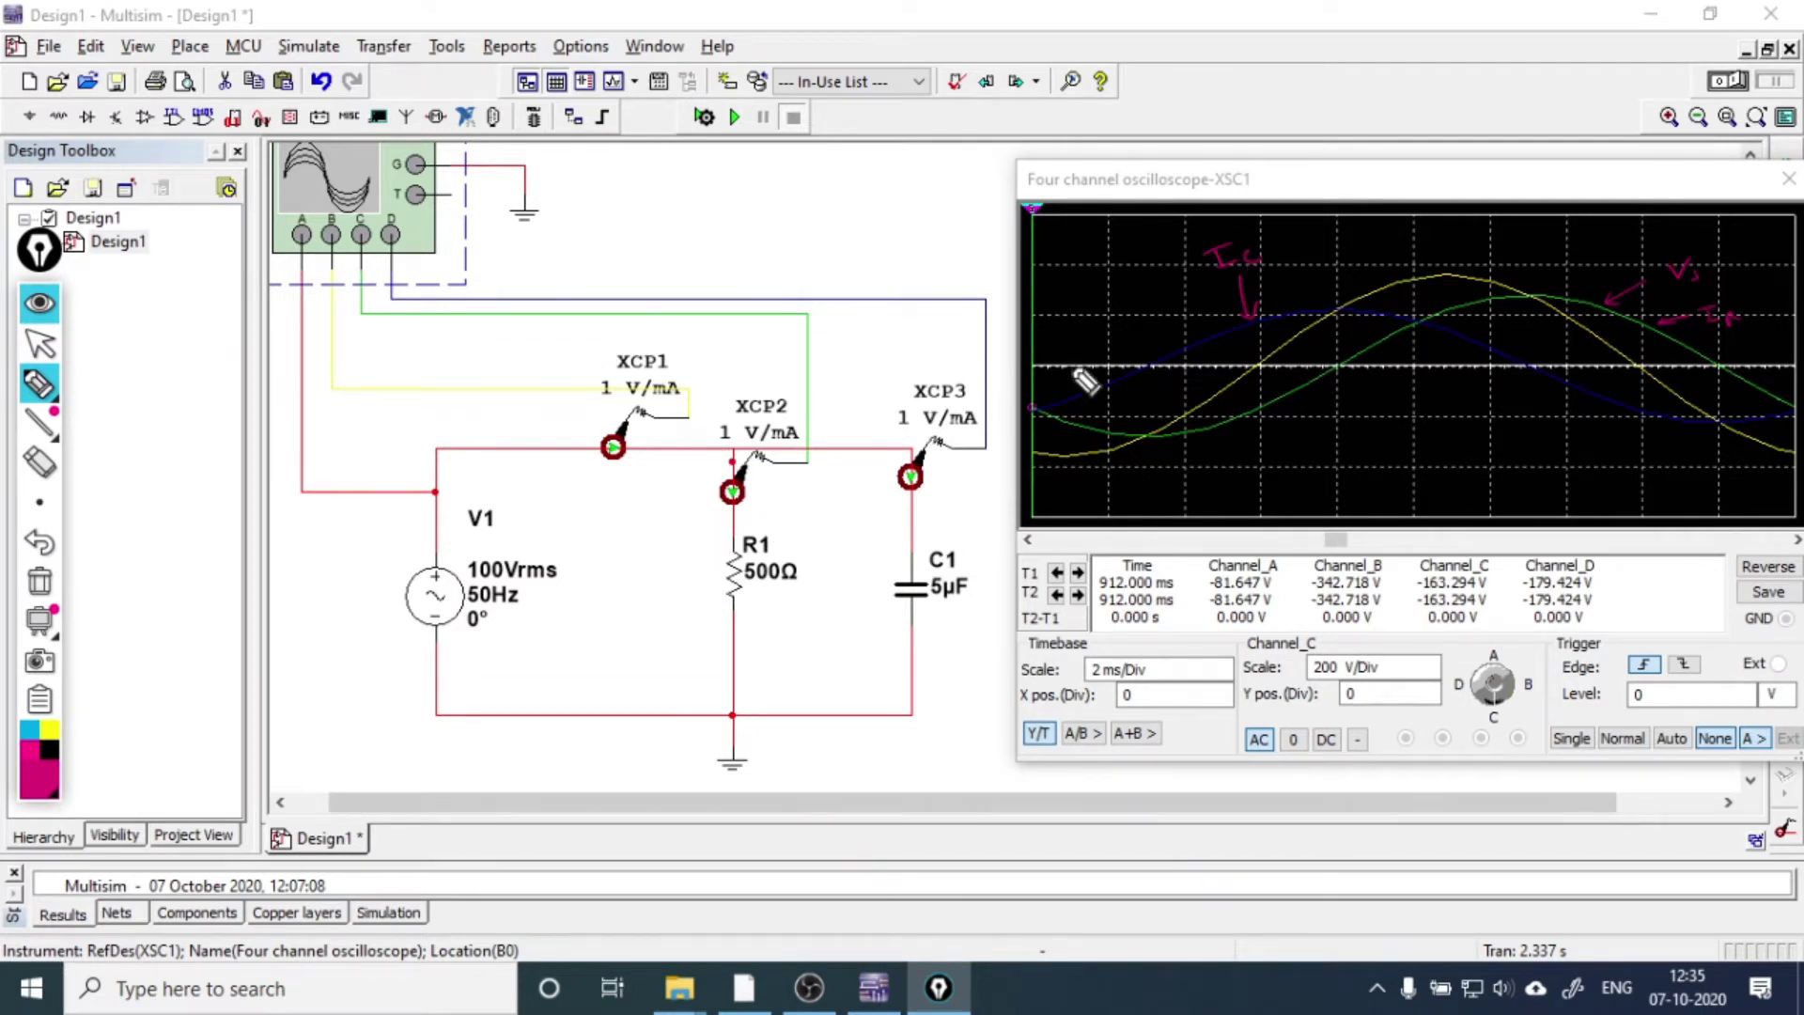
- Mark a 90° phase shift between the blue and green zero crossings, and remove the horizontal span line
{"action": "left_click_drag", "start_coordinate": [1153, 341], "coordinate": [1148, 353]}
{"action": "mouse_move", "coordinate": [1344, 354]}
{"action": "left_mouse_down"}
{"action": "mouse_move", "coordinate": [1338, 376]}
{"action": "mouse_move", "coordinate": [1156, 376]}
{"action": "left_mouse_up"}
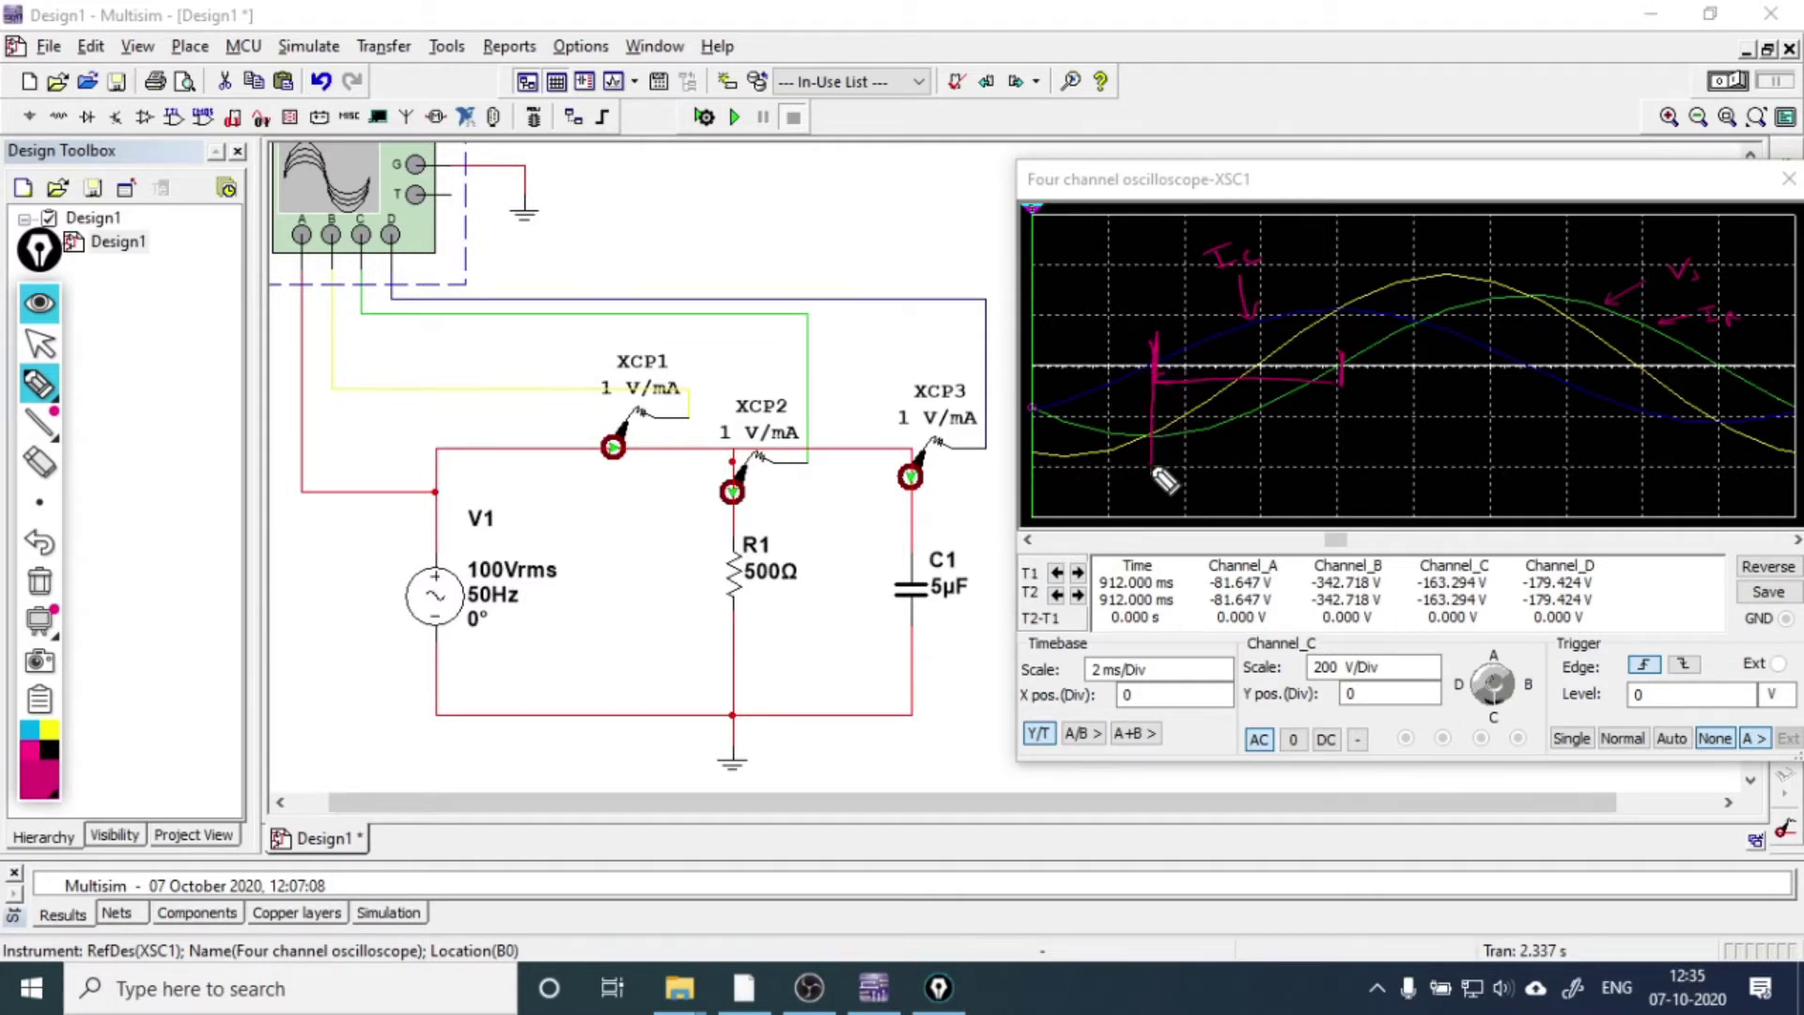
{"action": "mouse_move", "coordinate": [1160, 391]}
{"action": "left_mouse_down"}
{"action": "mouse_move", "coordinate": [1163, 488]}
{"action": "mouse_move", "coordinate": [1186, 488]}
{"action": "left_mouse_up"}
{"action": "key", "text": "ctrl+z"}
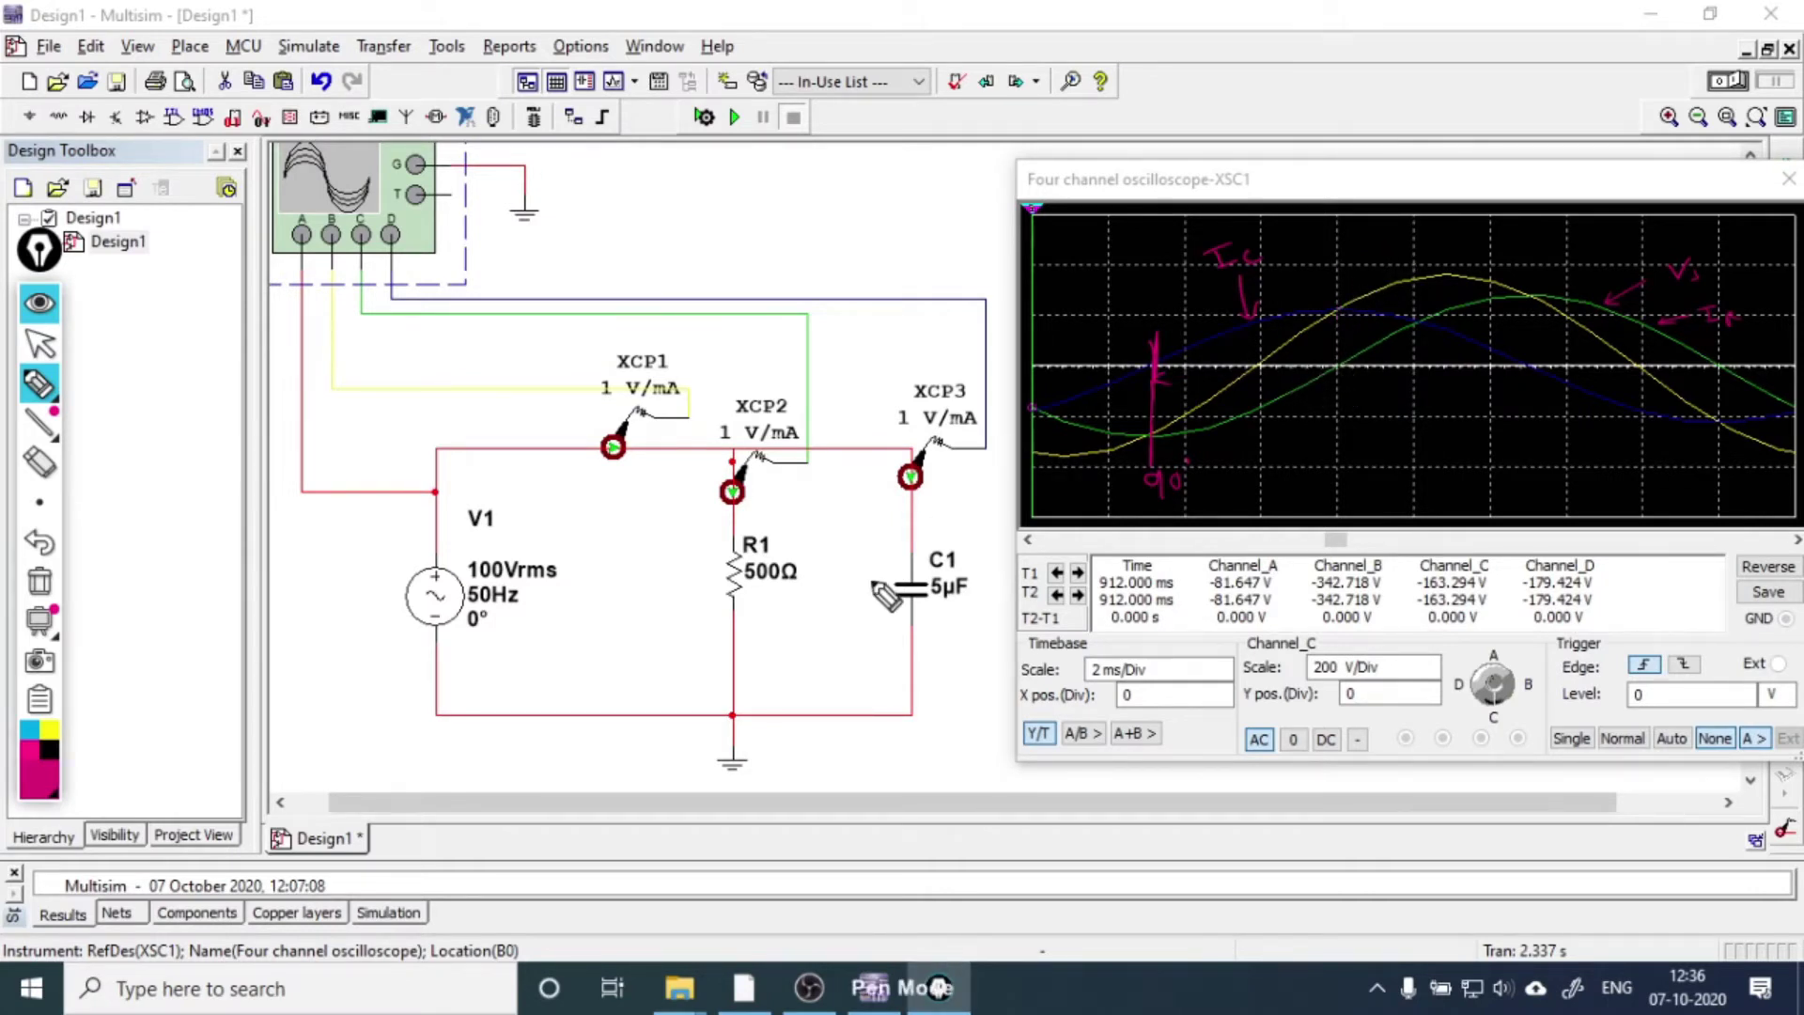
- Sketch a phasor diagram with IC at 90° to Vs beside C1, and label the circuit currents IT, IR and IC
{"action": "mouse_move", "coordinate": [841, 618]}
{"action": "left_mouse_down"}
{"action": "mouse_move", "coordinate": [898, 616]}
{"action": "mouse_move", "coordinate": [834, 575]}
{"action": "mouse_move", "coordinate": [855, 532]}
{"action": "mouse_move", "coordinate": [872, 540]}
{"action": "mouse_move", "coordinate": [852, 653]}
{"action": "mouse_move", "coordinate": [876, 643]}
{"action": "mouse_move", "coordinate": [872, 661]}
{"action": "left_mouse_up"}
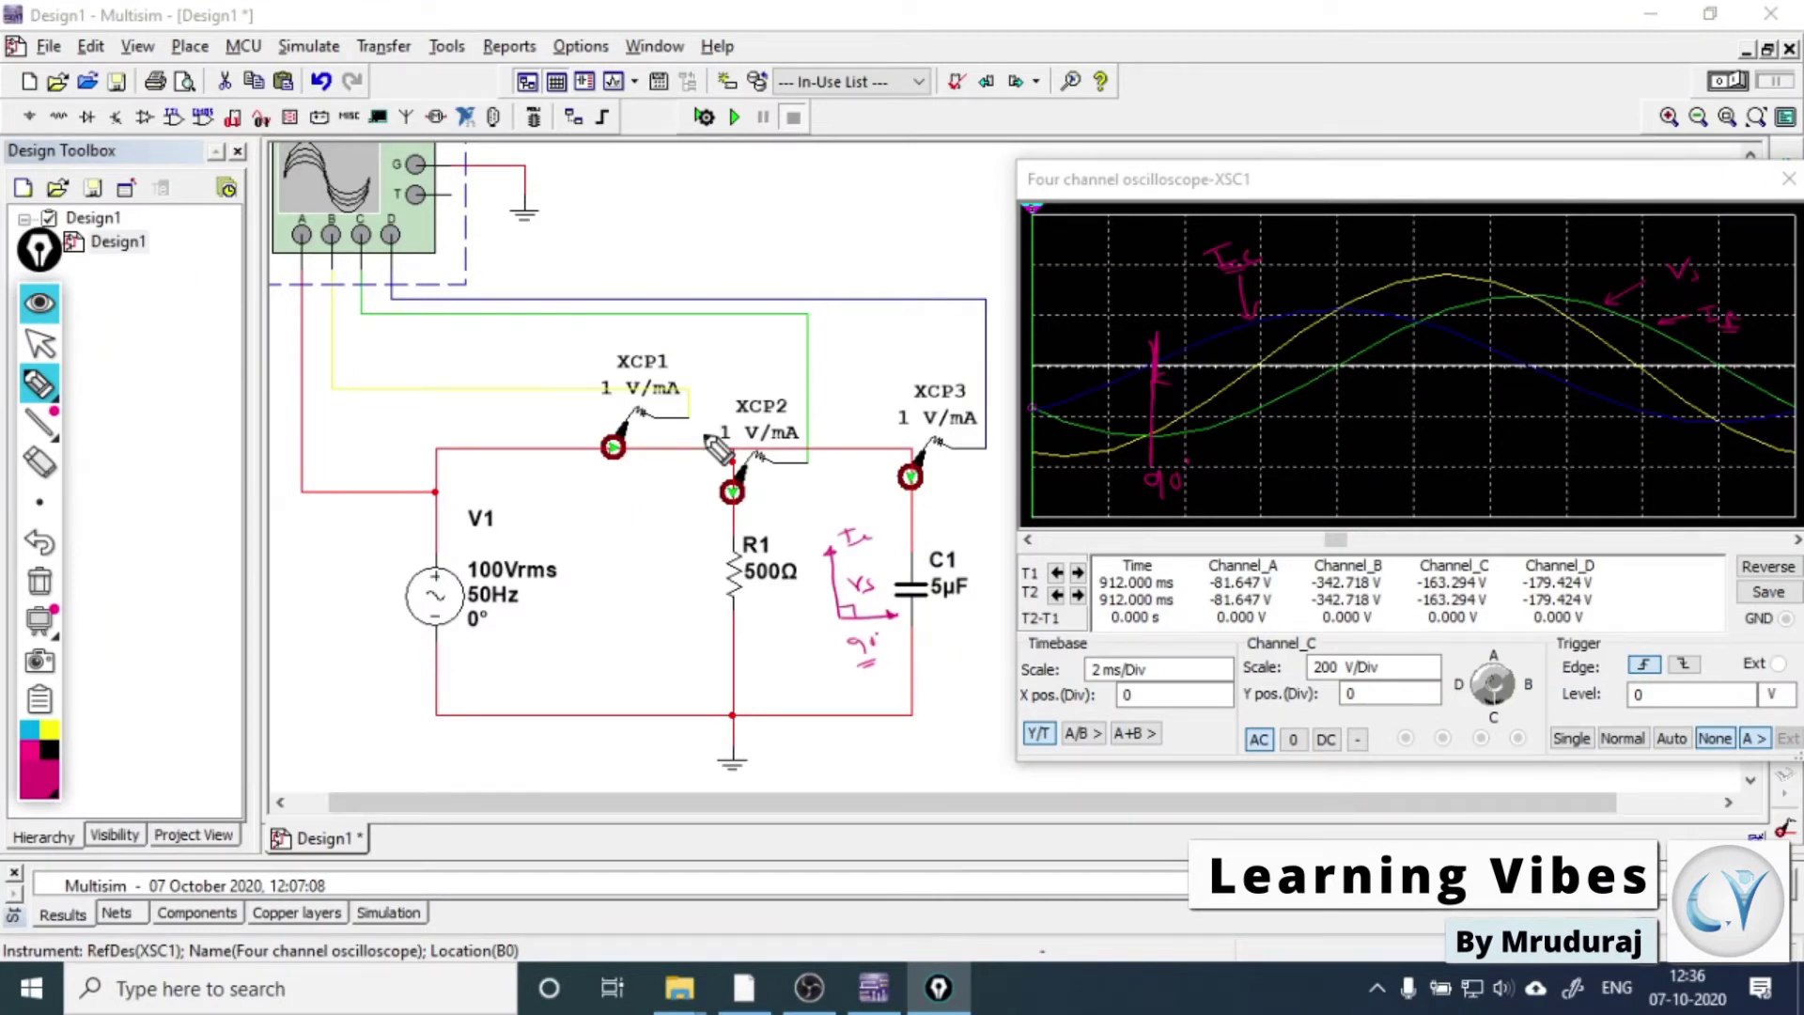
{"action": "mouse_move", "coordinate": [559, 467]}
{"action": "left_mouse_down"}
{"action": "mouse_move", "coordinate": [665, 464]}
{"action": "mouse_move", "coordinate": [629, 500]}
{"action": "mouse_move", "coordinate": [660, 487]}
{"action": "left_mouse_up"}
{"action": "left_click_drag", "start_coordinate": [648, 489], "coordinate": [649, 503]}
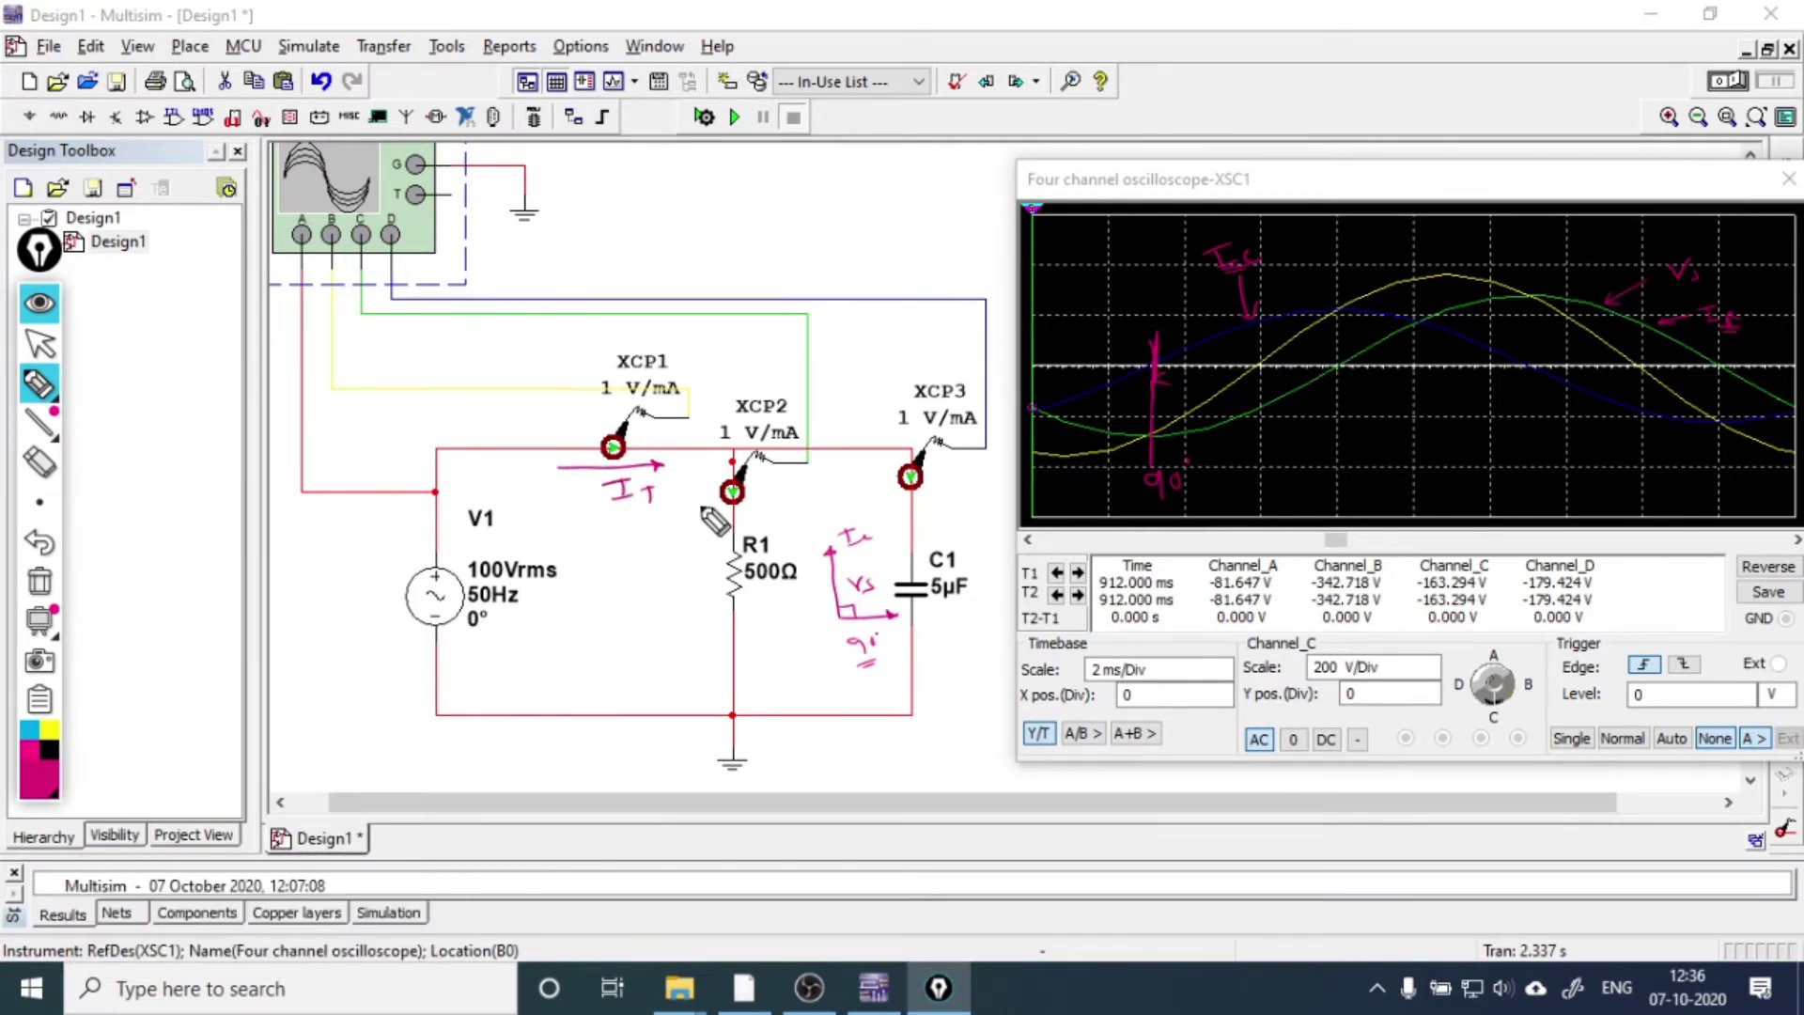
{"action": "left_click_drag", "start_coordinate": [696, 522], "coordinate": [697, 547]}
{"action": "mouse_move", "coordinate": [689, 536]}
{"action": "left_mouse_down"}
{"action": "mouse_move", "coordinate": [679, 587]}
{"action": "mouse_move", "coordinate": [706, 586]}
{"action": "left_mouse_up"}
{"action": "left_click_drag", "start_coordinate": [930, 512], "coordinate": [951, 526]}
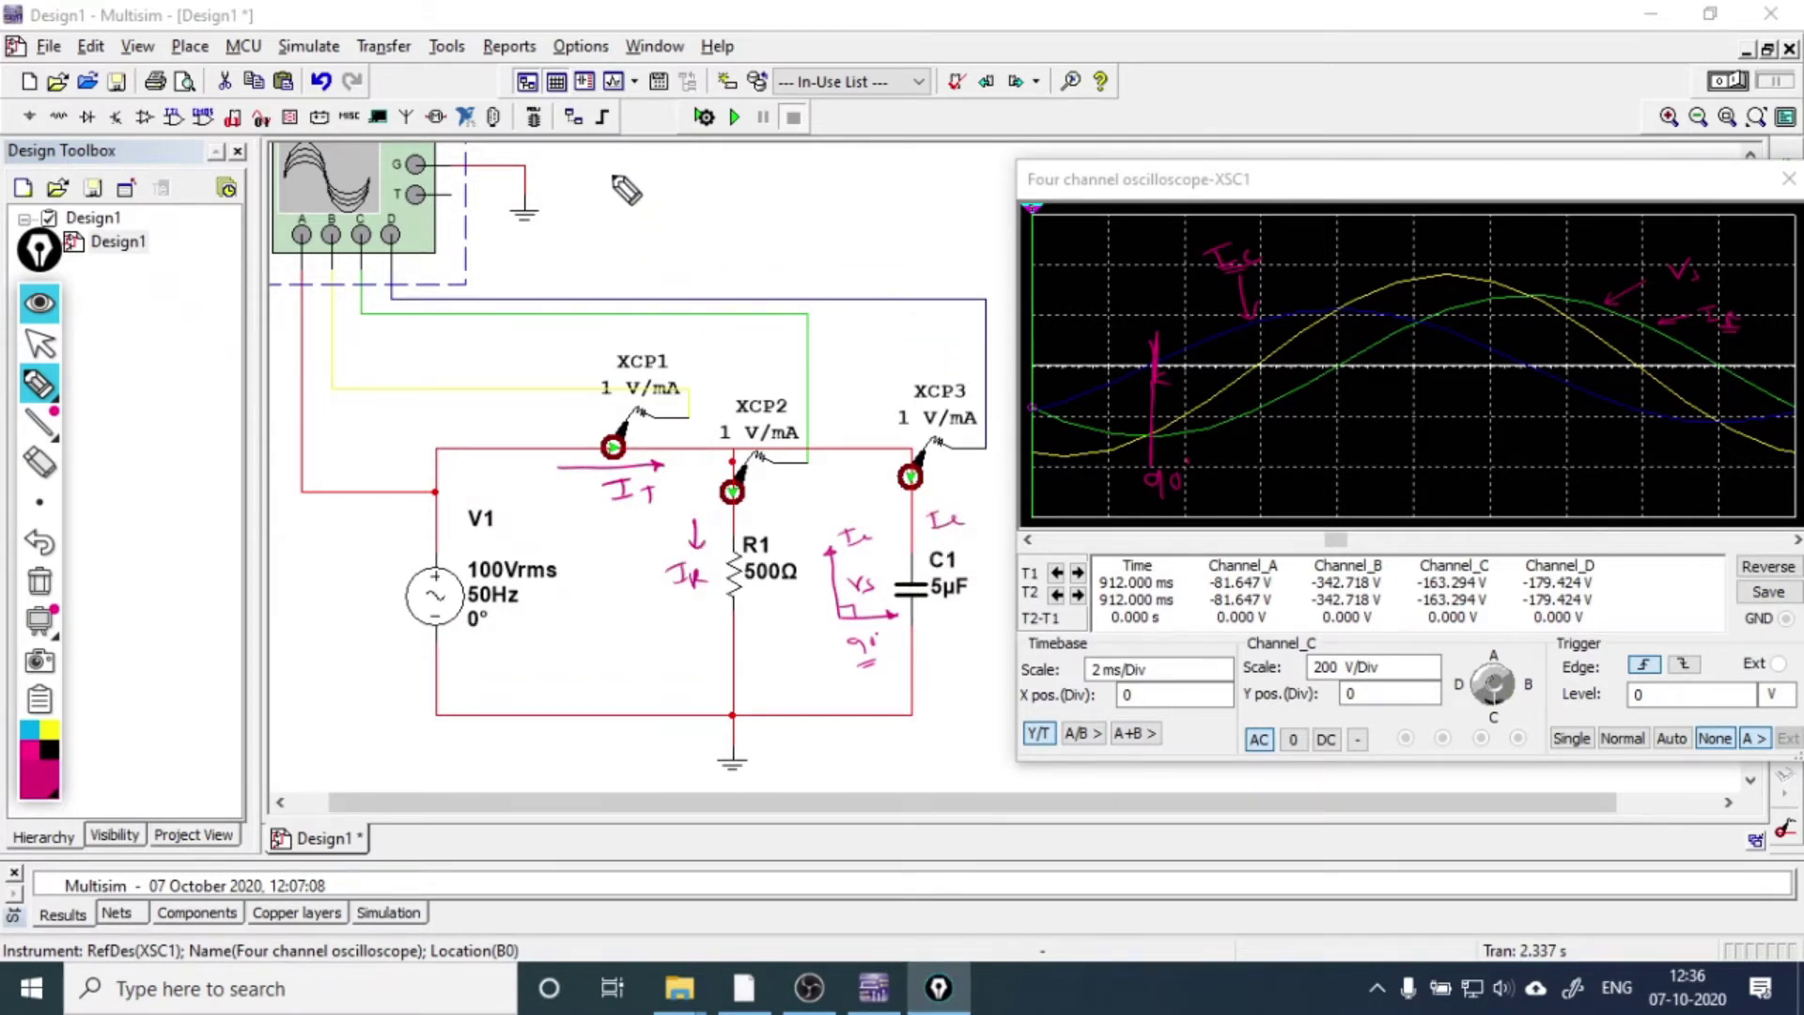
- Write the vector equation IT = IR + IC above the circuit, with an arrow over each current
{"action": "left_click_drag", "start_coordinate": [598, 171], "coordinate": [631, 169]}
{"action": "mouse_move", "coordinate": [616, 171]}
{"action": "left_mouse_down"}
{"action": "mouse_move", "coordinate": [615, 186]}
{"action": "mouse_move", "coordinate": [657, 176]}
{"action": "left_mouse_up"}
{"action": "mouse_move", "coordinate": [646, 178]}
{"action": "left_mouse_down"}
{"action": "mouse_move", "coordinate": [646, 193]}
{"action": "mouse_move", "coordinate": [696, 166]}
{"action": "left_mouse_up"}
{"action": "left_click_drag", "start_coordinate": [682, 175], "coordinate": [749, 161]}
{"action": "left_click_drag", "start_coordinate": [738, 163], "coordinate": [751, 184]}
{"action": "mouse_move", "coordinate": [759, 173]}
{"action": "left_mouse_down"}
{"action": "mouse_move", "coordinate": [761, 188]}
{"action": "mouse_move", "coordinate": [797, 174]}
{"action": "left_mouse_up"}
{"action": "mouse_move", "coordinate": [790, 168]}
{"action": "left_mouse_down"}
{"action": "mouse_move", "coordinate": [789, 182]}
{"action": "mouse_move", "coordinate": [839, 165]}
{"action": "left_mouse_up"}
{"action": "left_click_drag", "start_coordinate": [829, 166], "coordinate": [848, 185]}
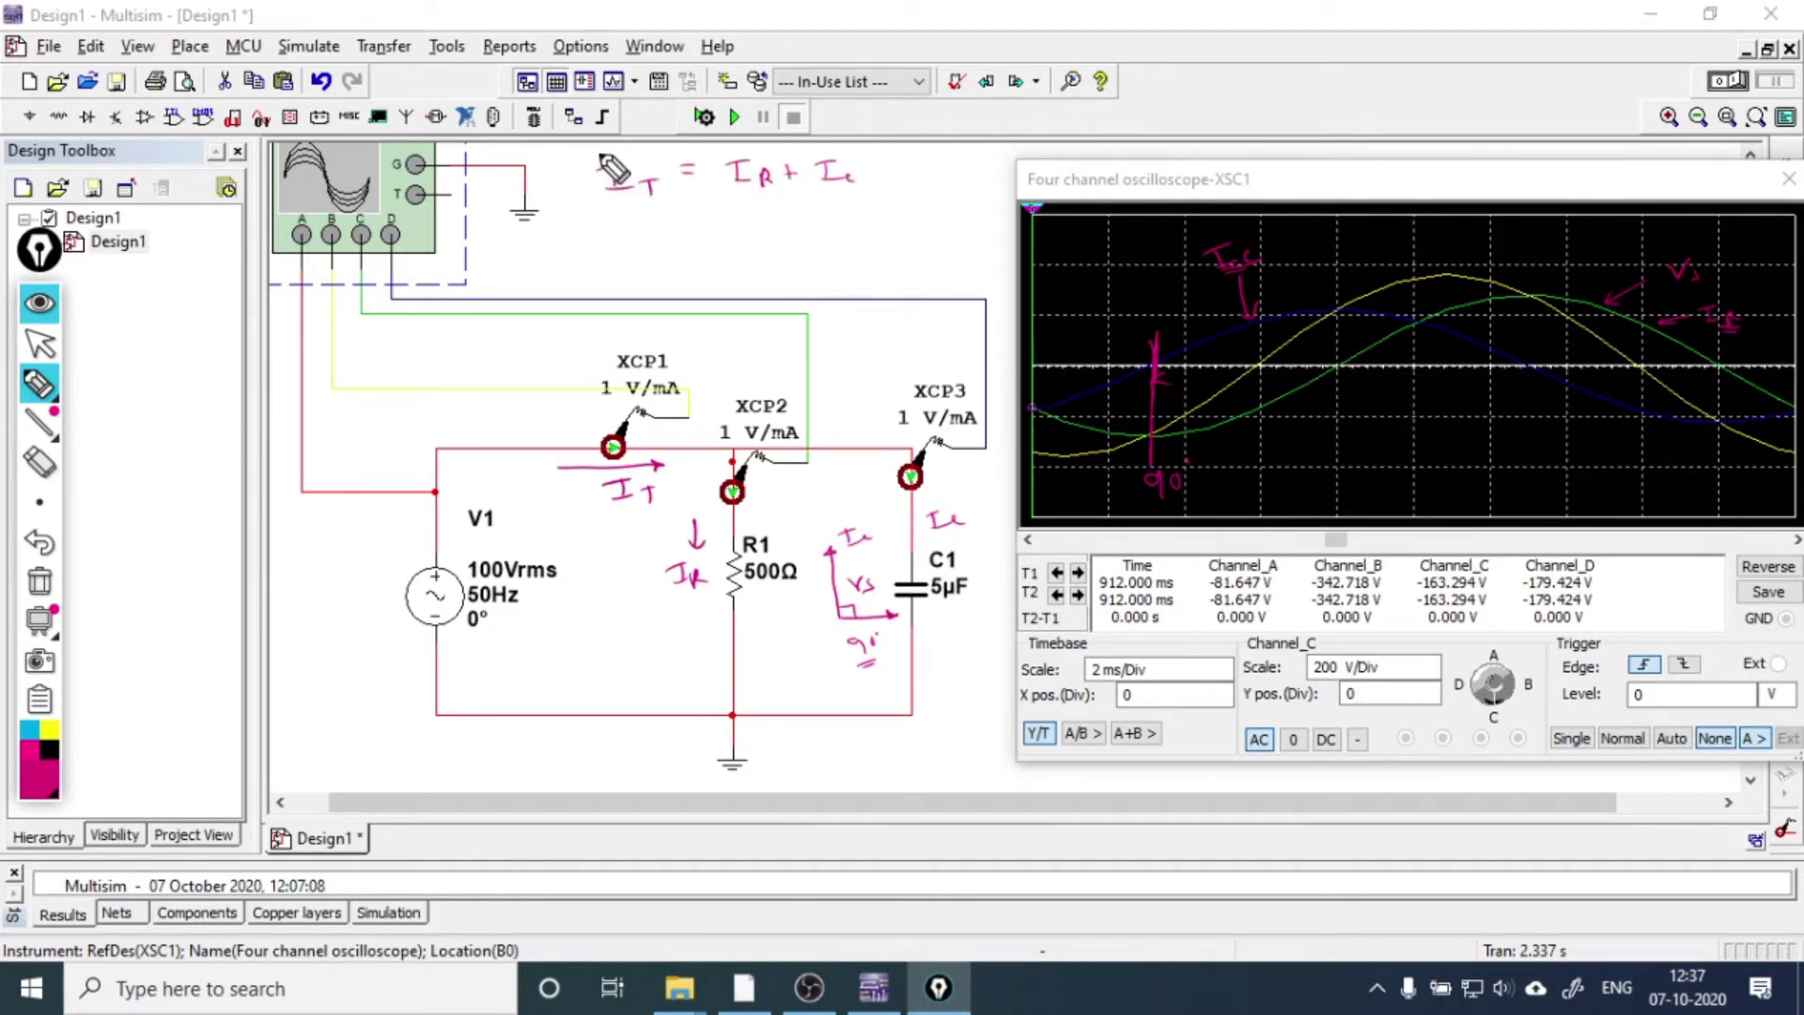
{"action": "left_click_drag", "start_coordinate": [727, 156], "coordinate": [843, 149]}
{"action": "left_click_drag", "start_coordinate": [835, 143], "coordinate": [844, 149]}
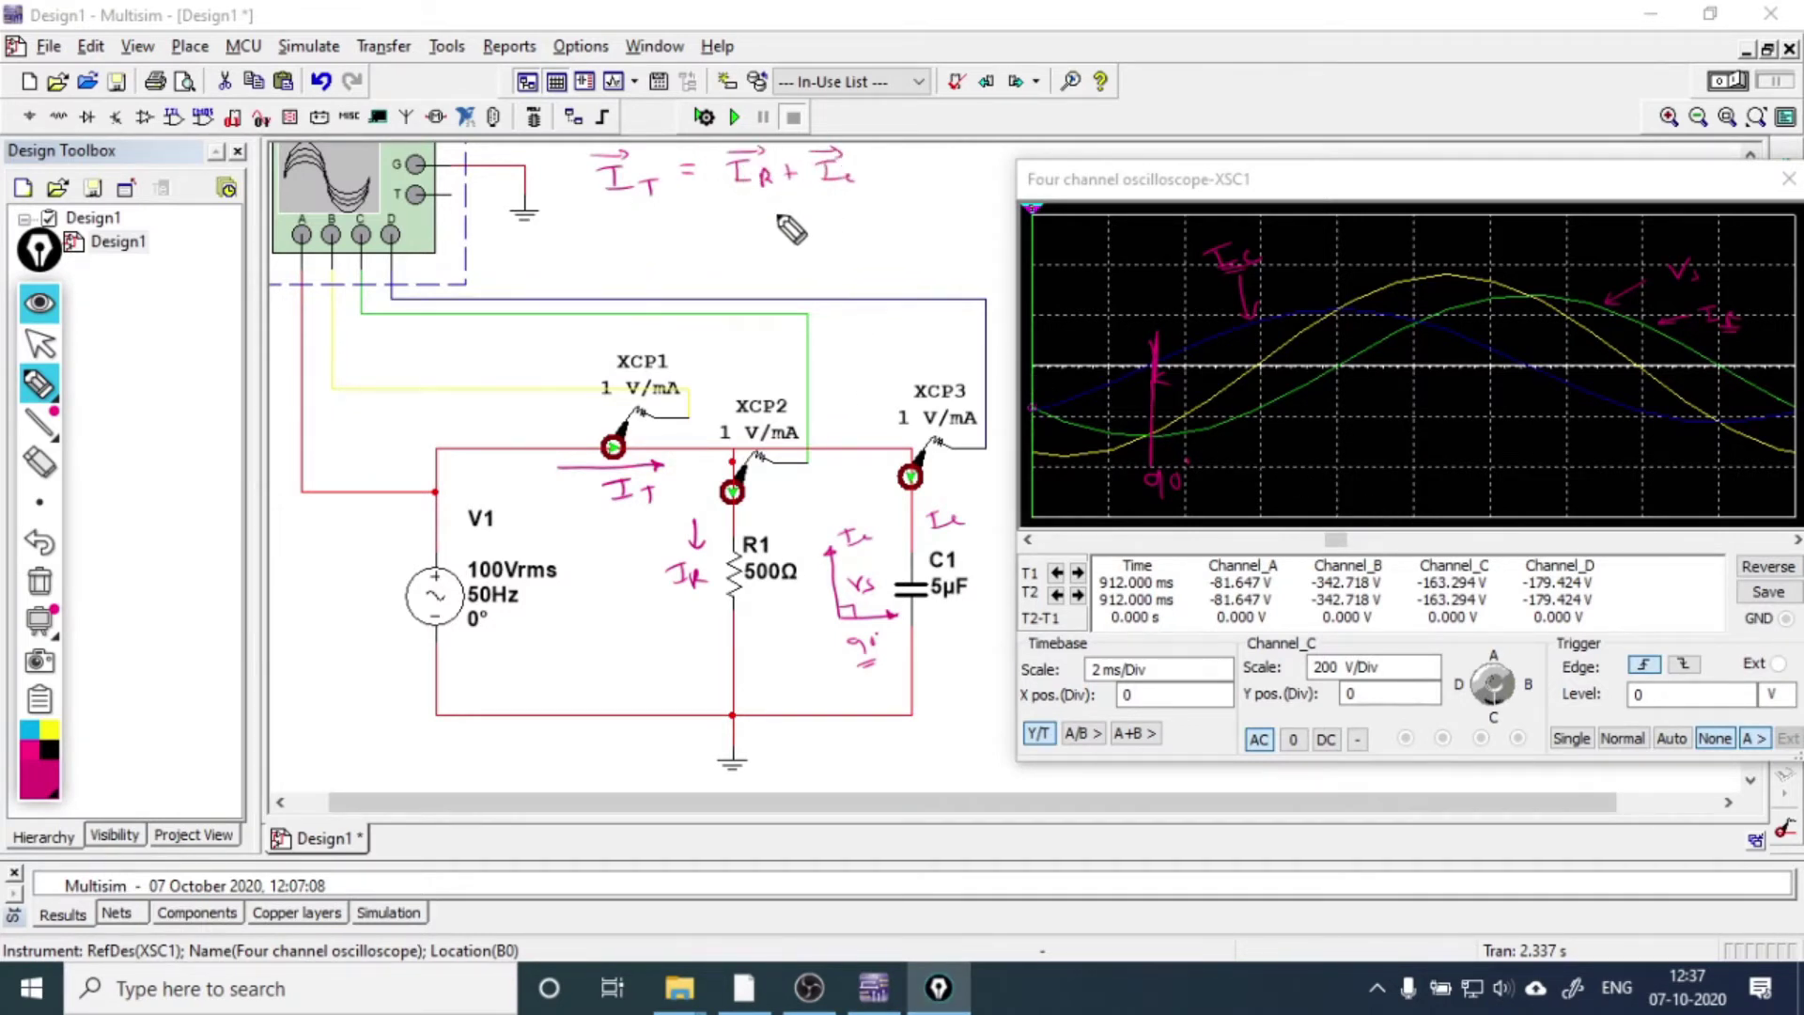
- Add the line = V/R + V/Xc under the current equation, and underline and circle IT
{"action": "mouse_move", "coordinate": [695, 221]}
{"action": "left_mouse_down"}
{"action": "mouse_move", "coordinate": [776, 209]}
{"action": "mouse_move", "coordinate": [772, 239]}
{"action": "mouse_move", "coordinate": [817, 221]}
{"action": "left_mouse_up"}
{"action": "mouse_move", "coordinate": [810, 215]}
{"action": "left_mouse_down"}
{"action": "mouse_move", "coordinate": [883, 194]}
{"action": "mouse_move", "coordinate": [895, 214]}
{"action": "mouse_move", "coordinate": [867, 244]}
{"action": "mouse_move", "coordinate": [899, 245]}
{"action": "left_mouse_up"}
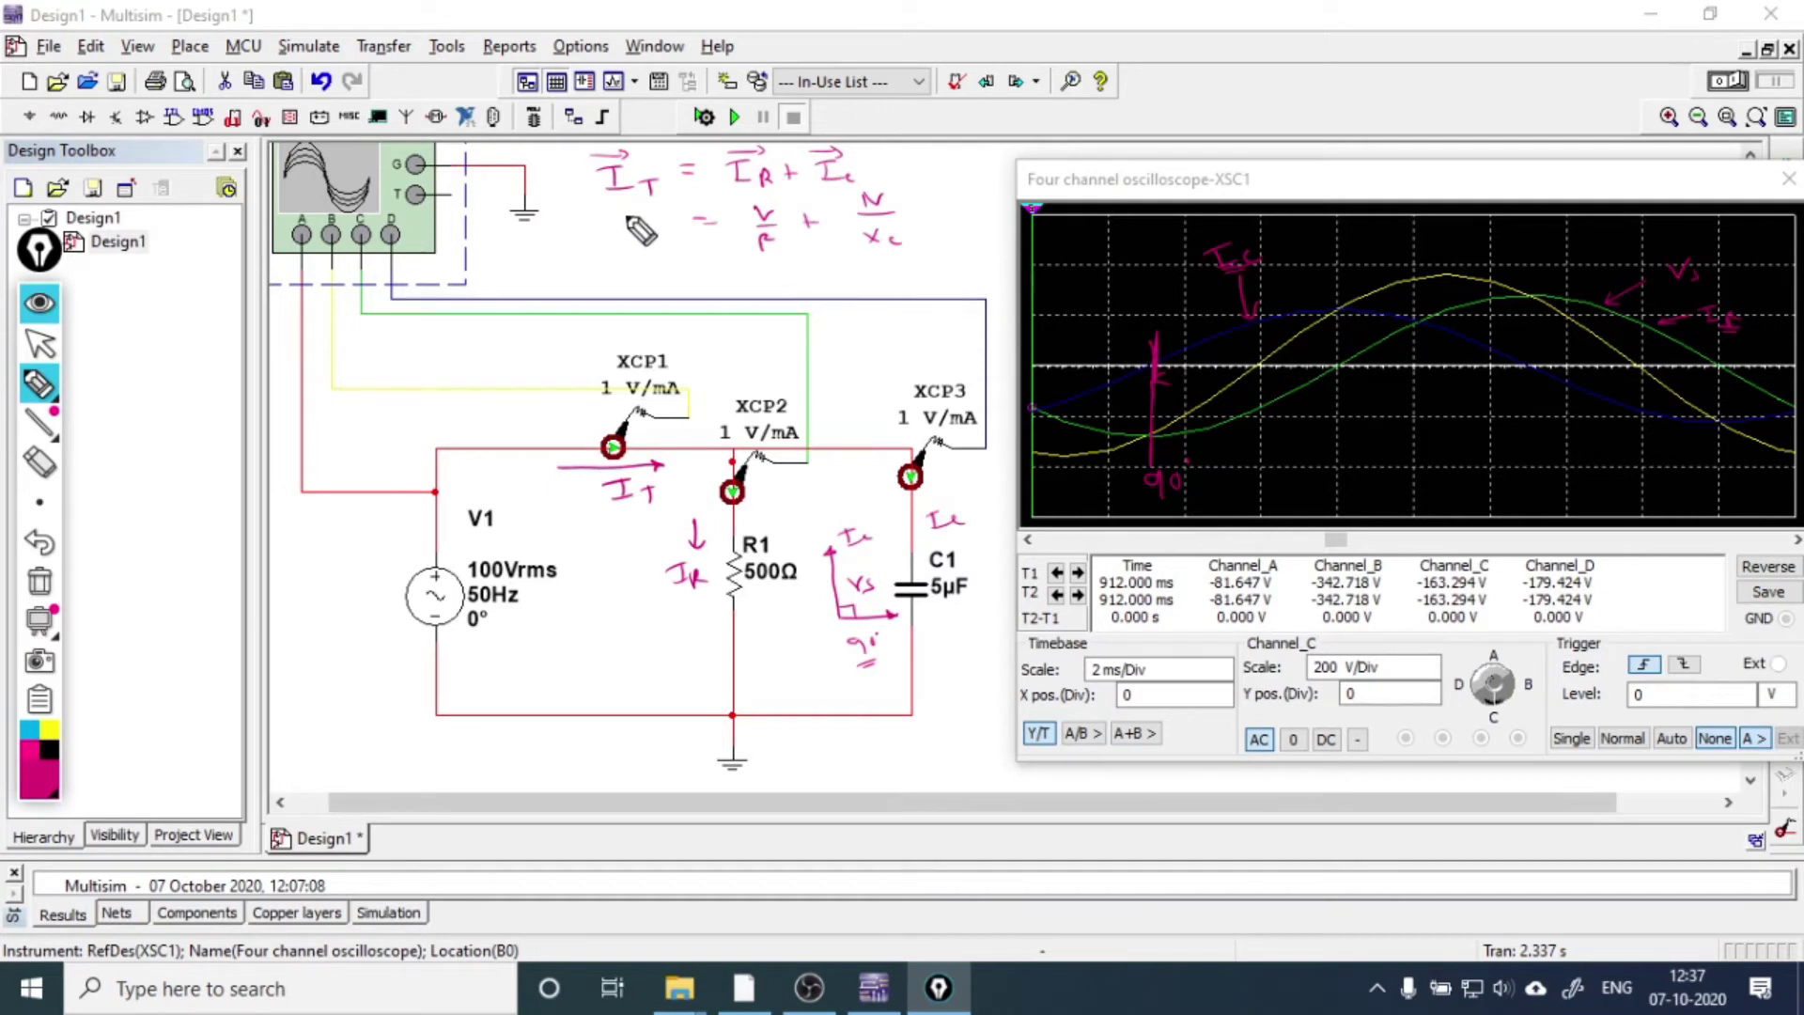
{"action": "left_click_drag", "start_coordinate": [609, 203], "coordinate": [653, 200]}
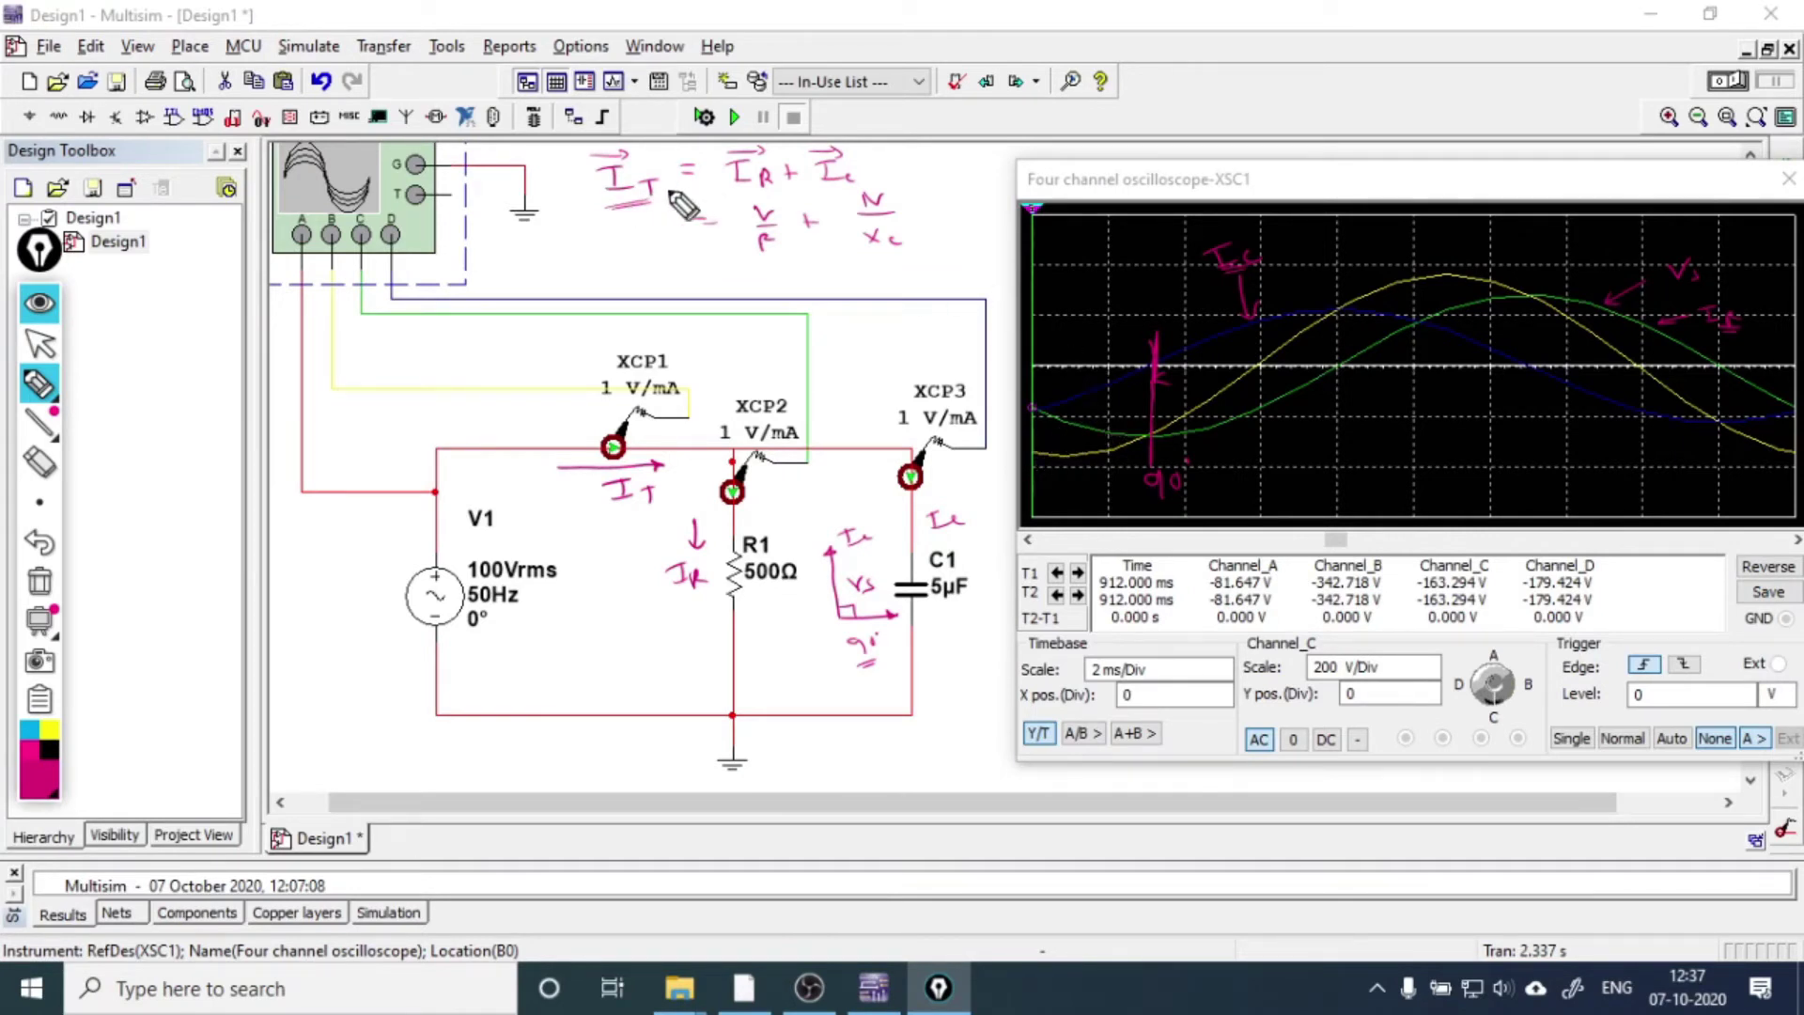
{"action": "mouse_move", "coordinate": [621, 211]}
{"action": "left_mouse_down"}
{"action": "mouse_move", "coordinate": [663, 155]}
{"action": "mouse_move", "coordinate": [597, 218]}
{"action": "mouse_move", "coordinate": [645, 203]}
{"action": "left_mouse_up"}
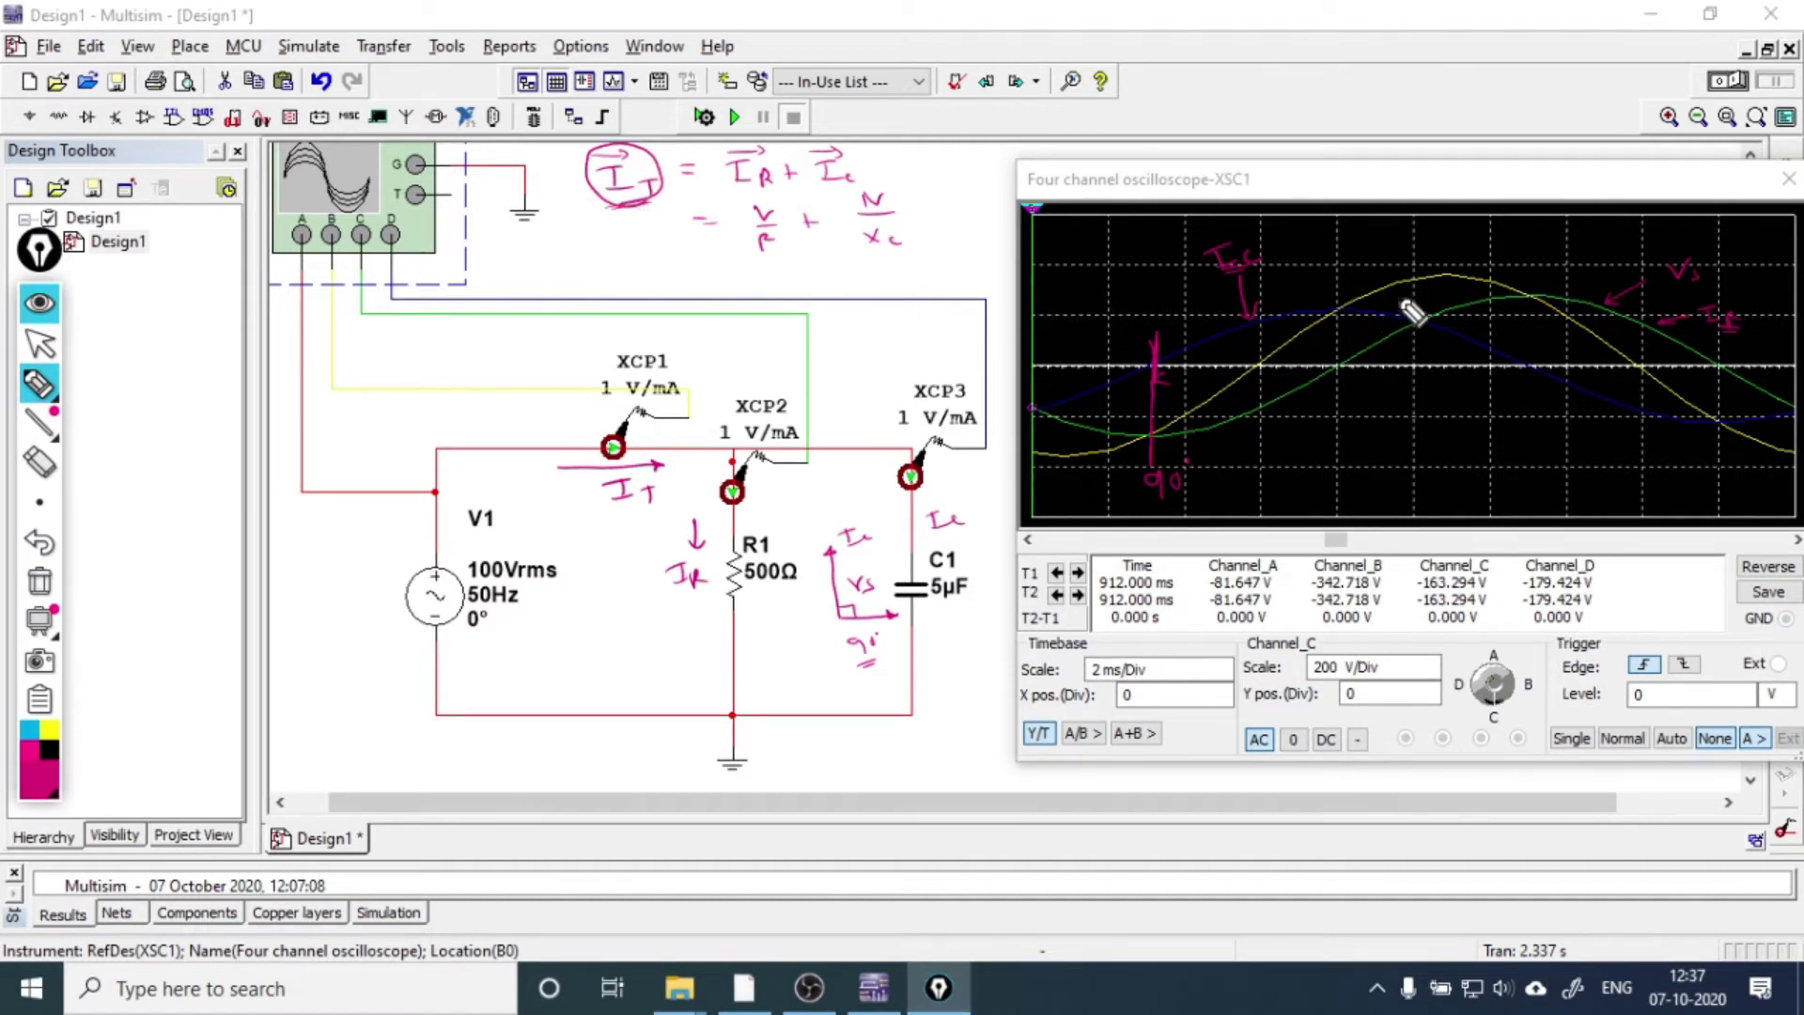
- Label the yellow trace IT with an arrow, and underline R1, C1's value and the IT label in the circuit
{"action": "mouse_move", "coordinate": [1429, 274]}
{"action": "left_mouse_down"}
{"action": "mouse_move", "coordinate": [1381, 241]}
{"action": "mouse_move", "coordinate": [1409, 241]}
{"action": "left_mouse_up"}
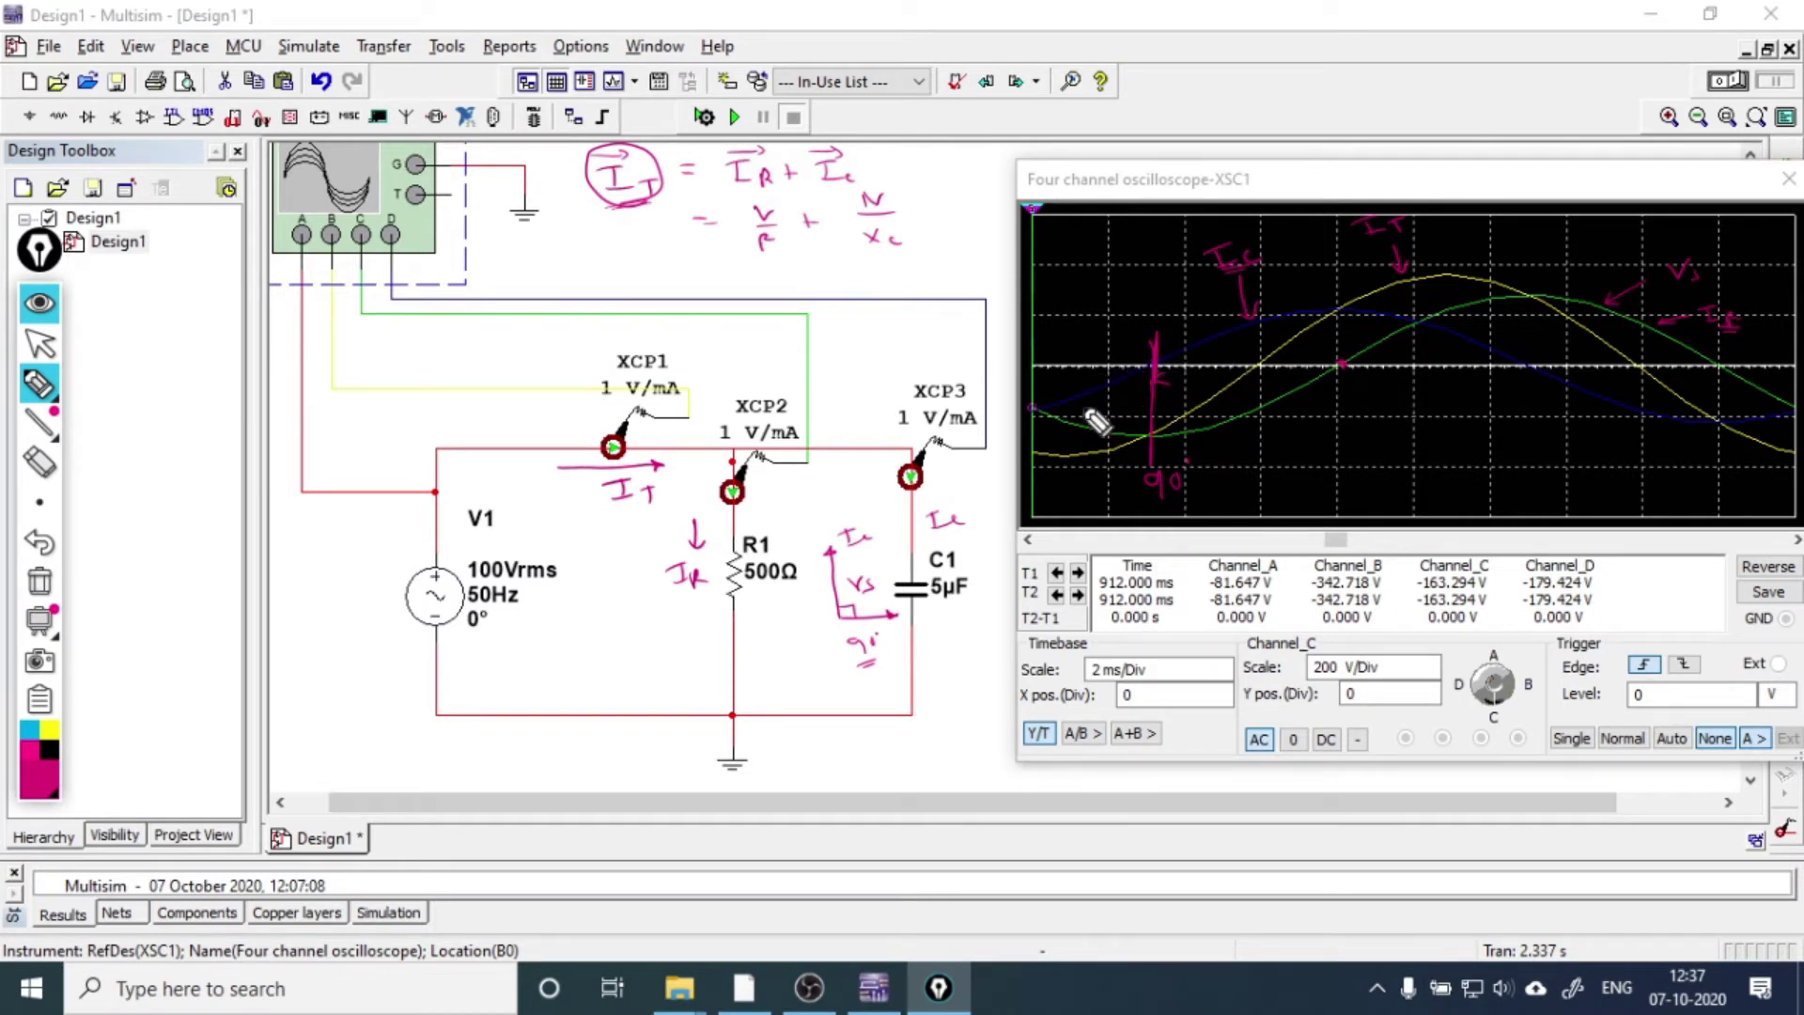
{"action": "mouse_move", "coordinate": [773, 606]}
{"action": "left_mouse_down"}
{"action": "mouse_move", "coordinate": [720, 618]}
{"action": "mouse_move", "coordinate": [771, 609]}
{"action": "left_mouse_up"}
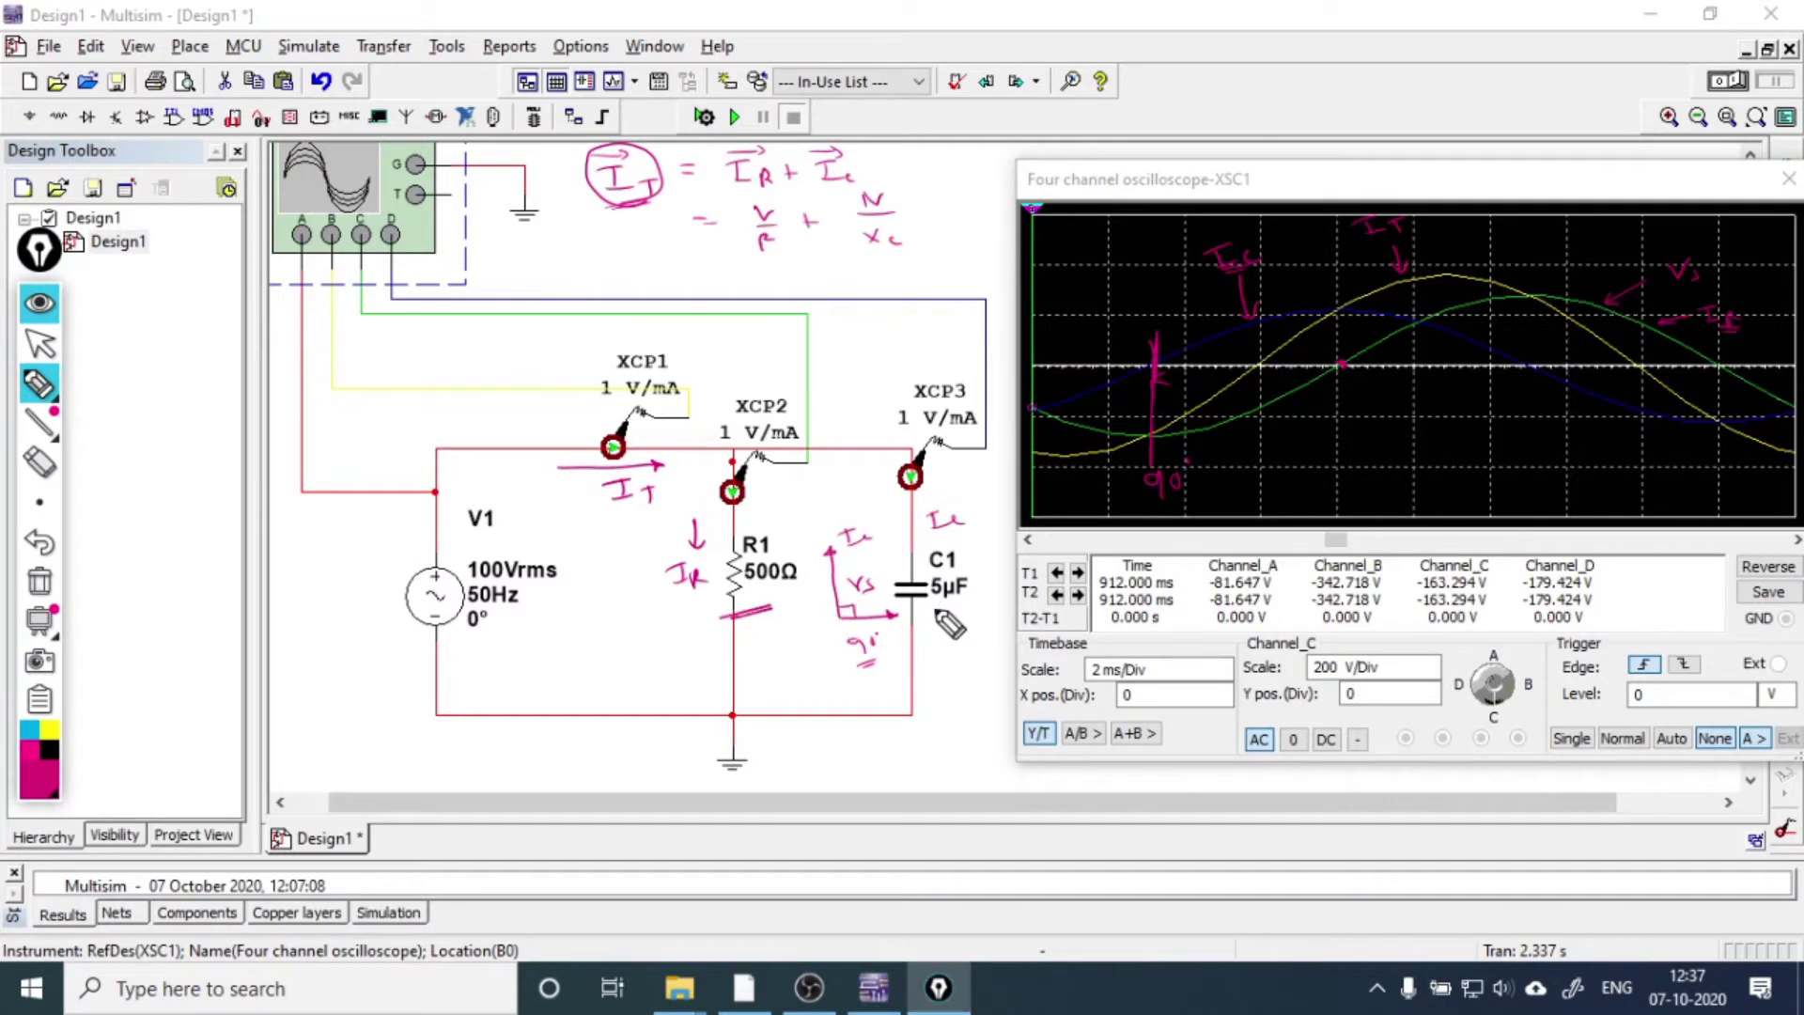
{"action": "left_click_drag", "start_coordinate": [935, 611], "coordinate": [960, 612]}
{"action": "left_click_drag", "start_coordinate": [615, 510], "coordinate": [654, 512]}
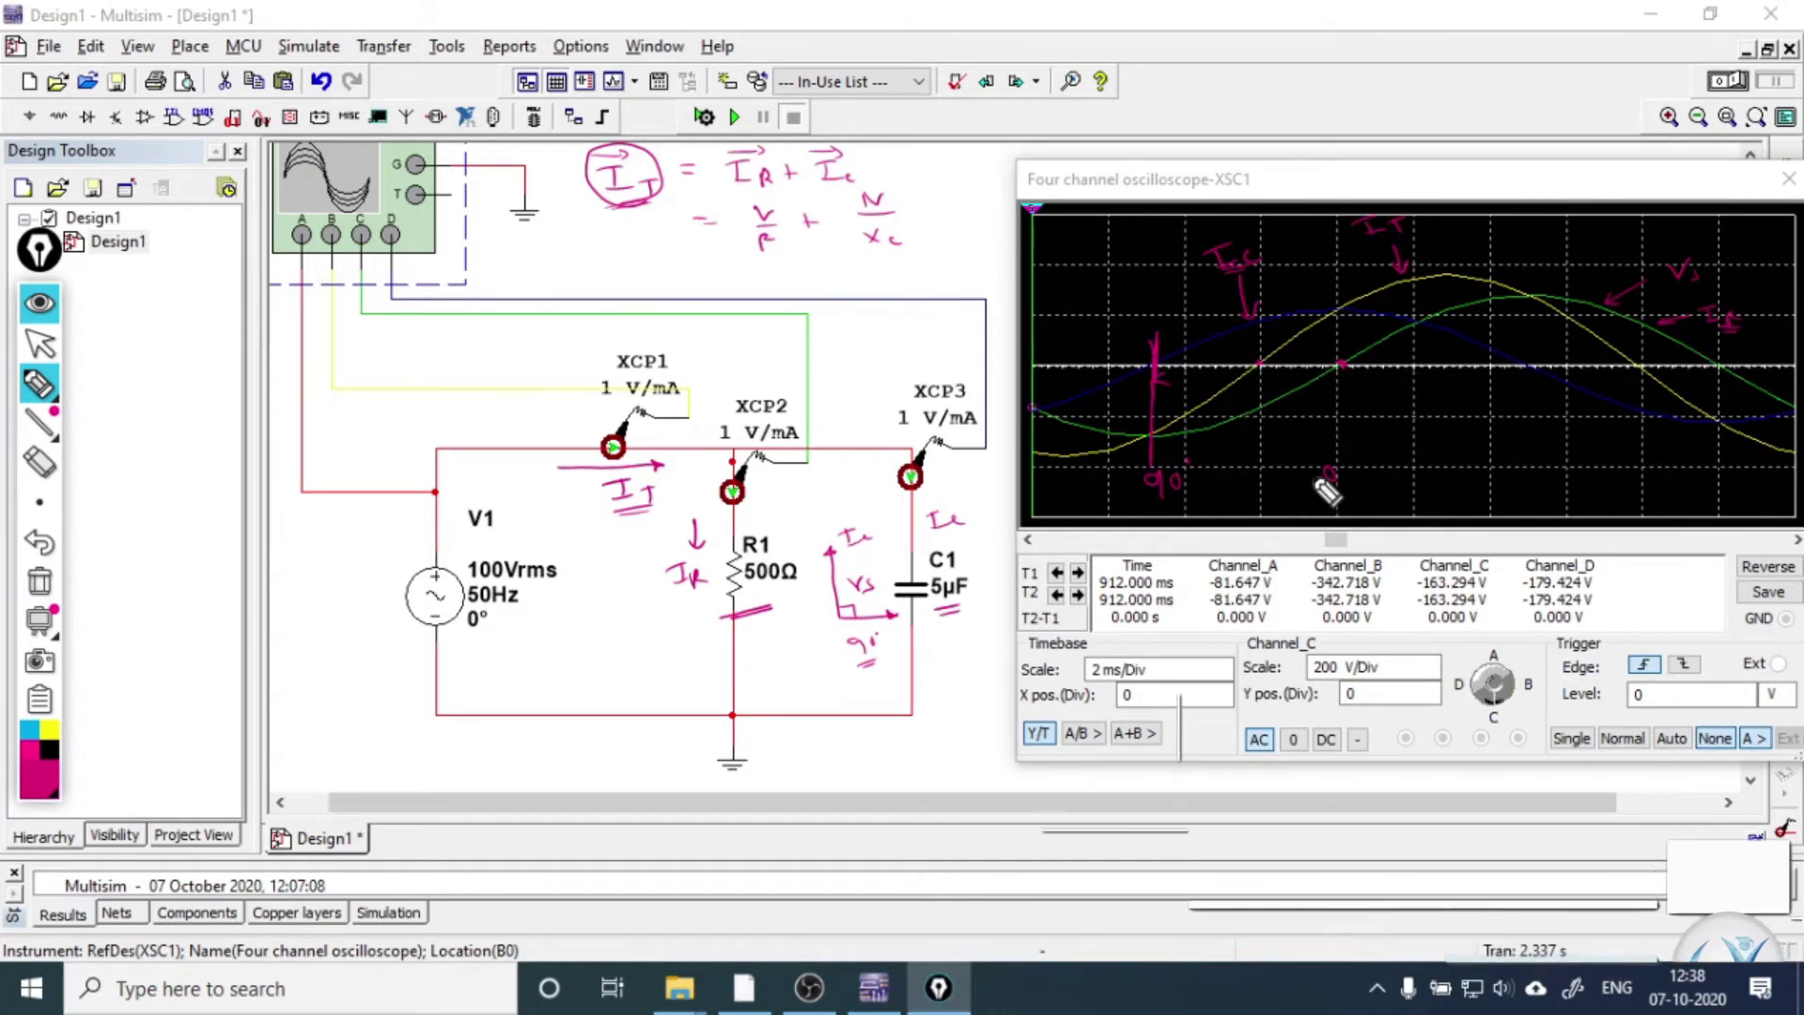
- Draw an arrow from 0 to 90° below the traces, and underline the values 500Ω and 5µF
{"action": "left_click_drag", "start_coordinate": [1332, 472], "coordinate": [1208, 471]}
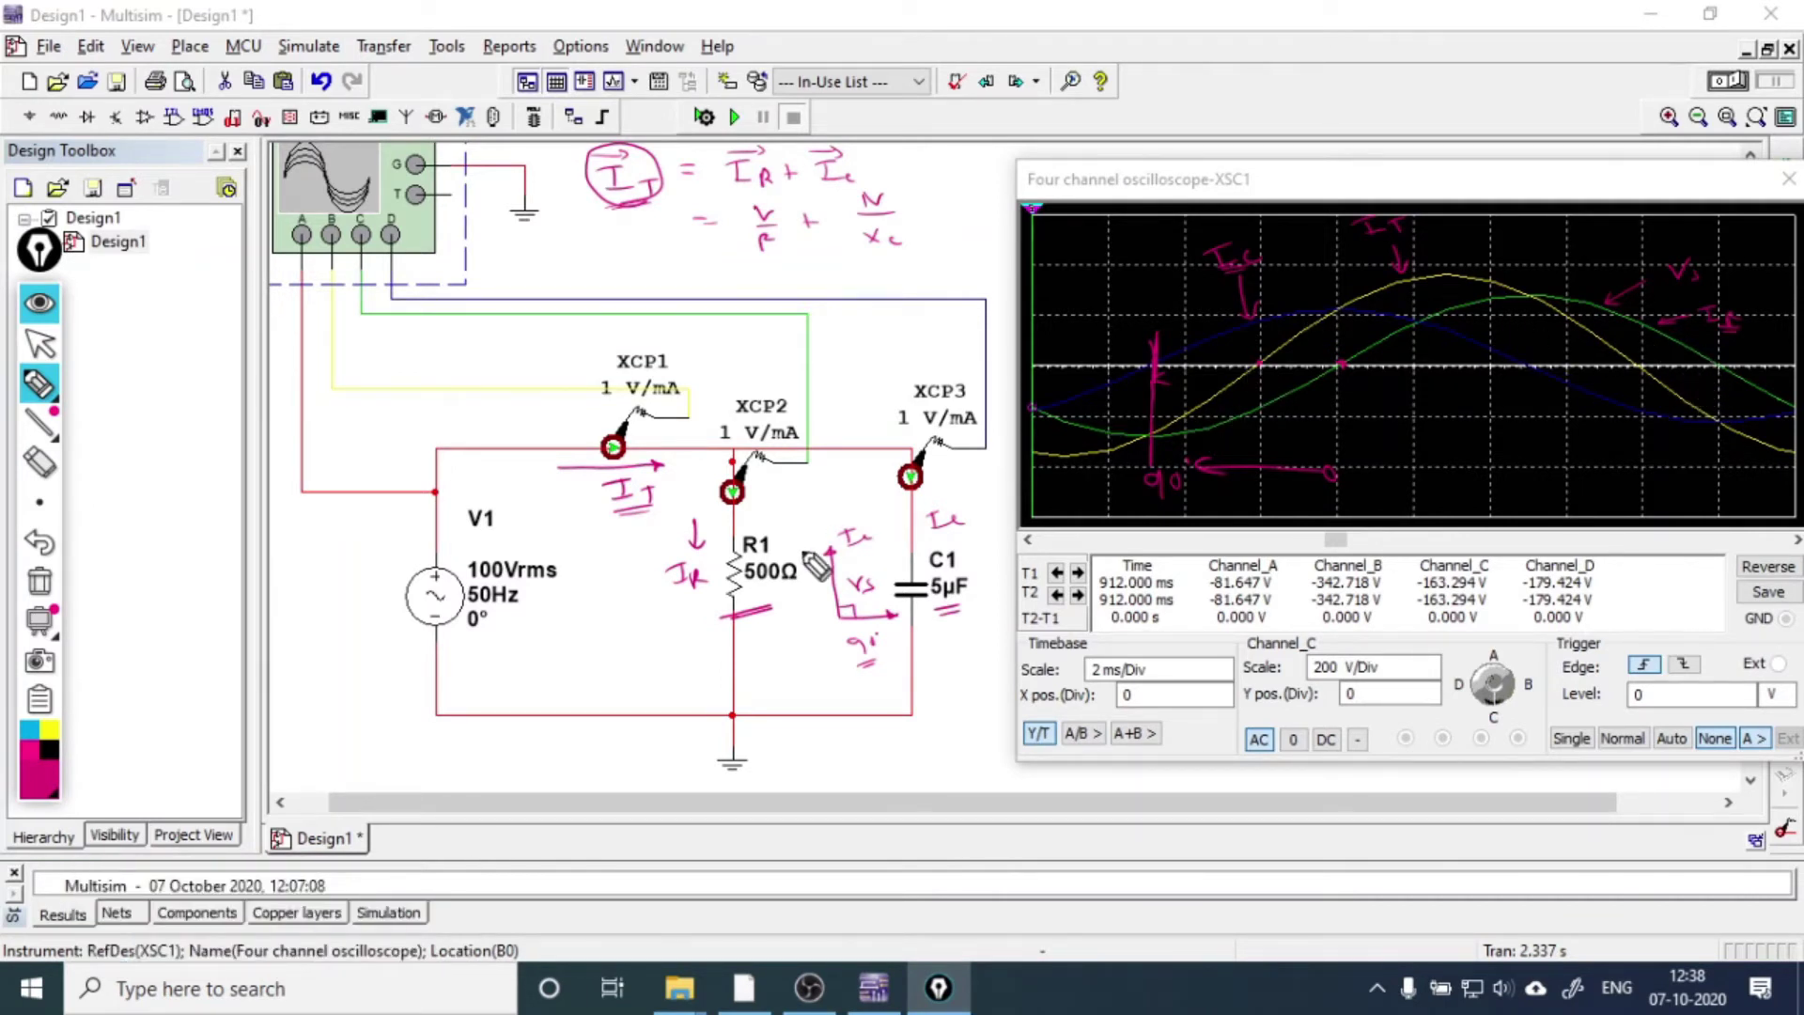
{"action": "left_click_drag", "start_coordinate": [760, 594], "coordinate": [795, 587]}
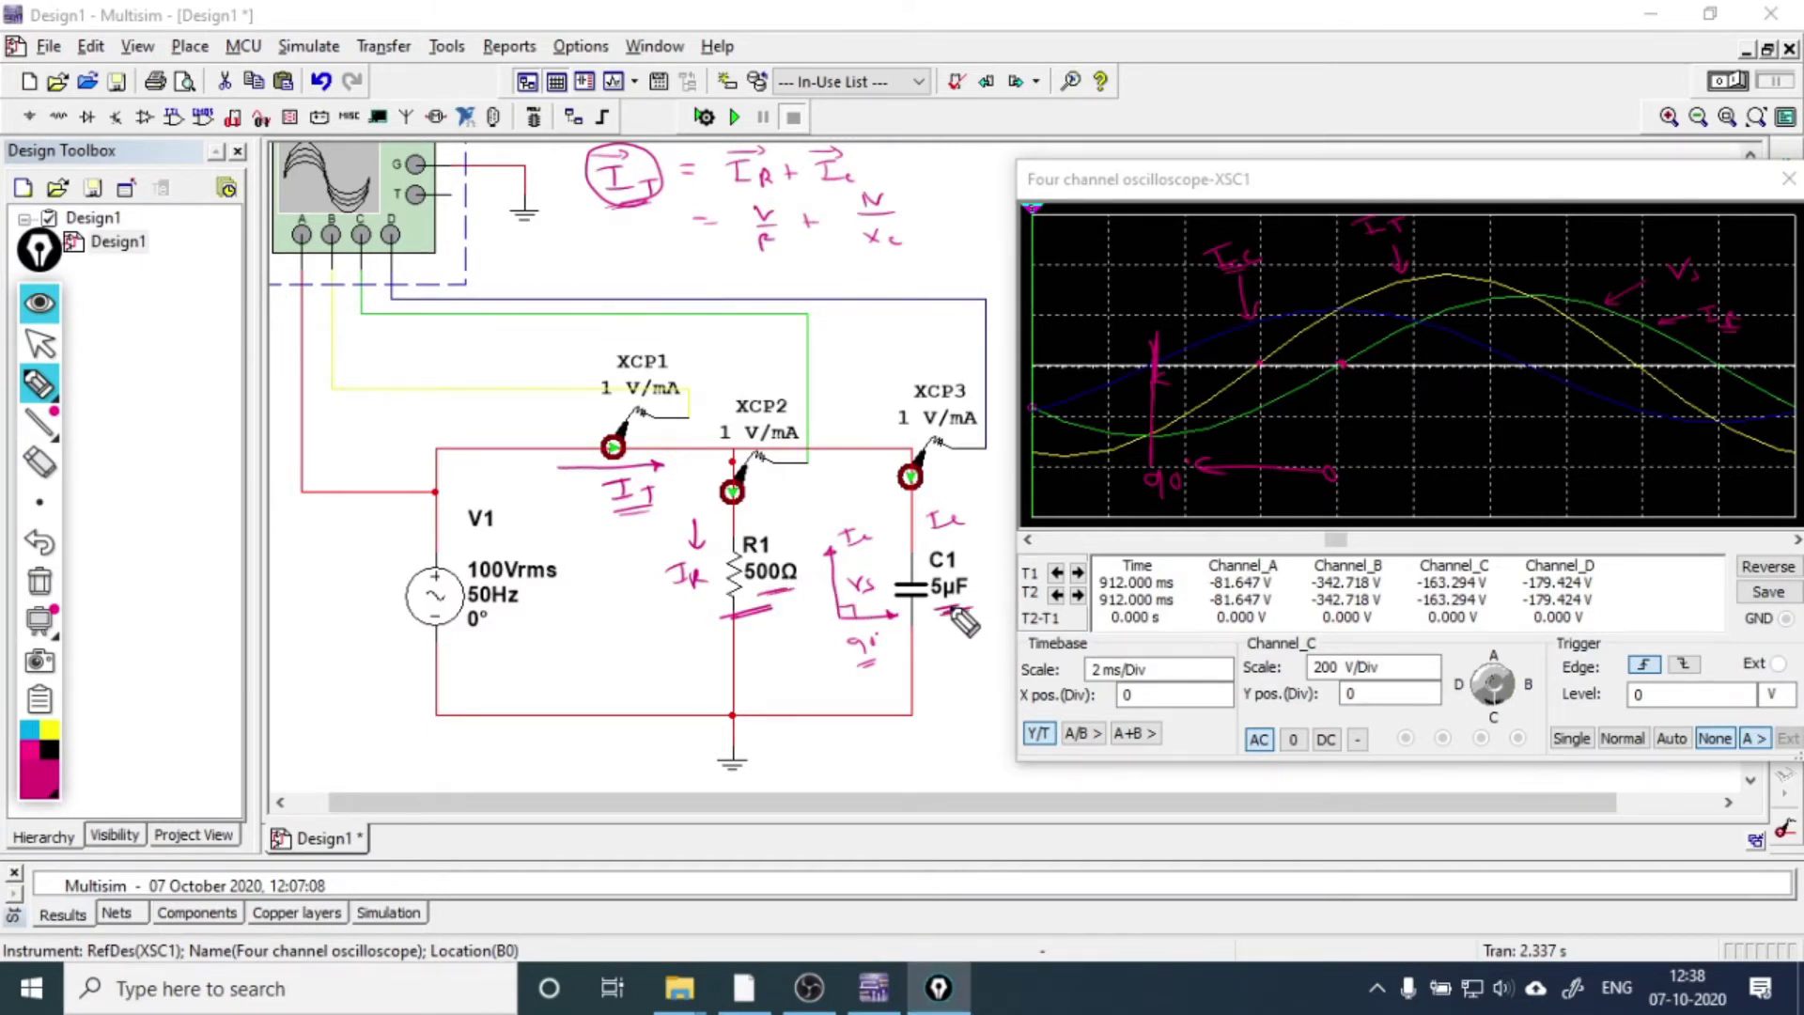
{"action": "left_click_drag", "start_coordinate": [936, 616], "coordinate": [973, 610]}
{"action": "left_click_drag", "start_coordinate": [932, 617], "coordinate": [971, 606]}
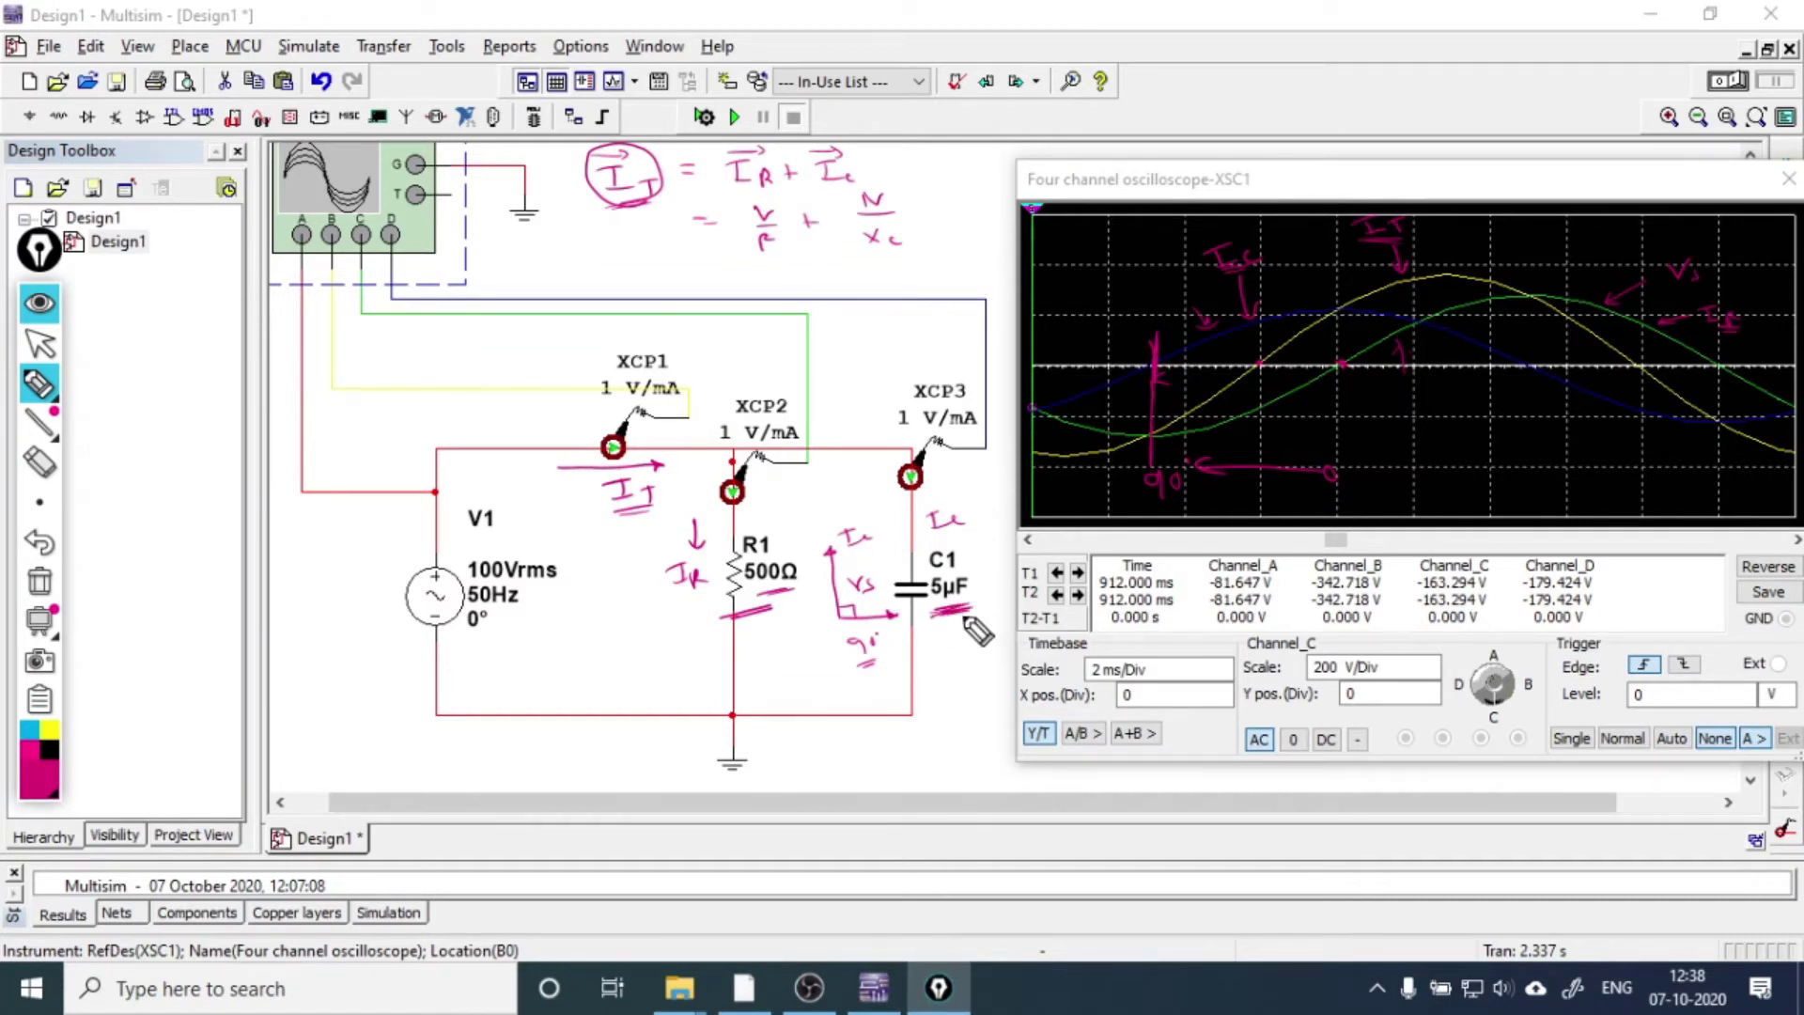
- Hide the annotations and set capacitor C1's capacitance to 10 µF
{"action": "left_click", "coordinate": [39, 302]}
{"action": "double_click", "coordinate": [911, 596]}
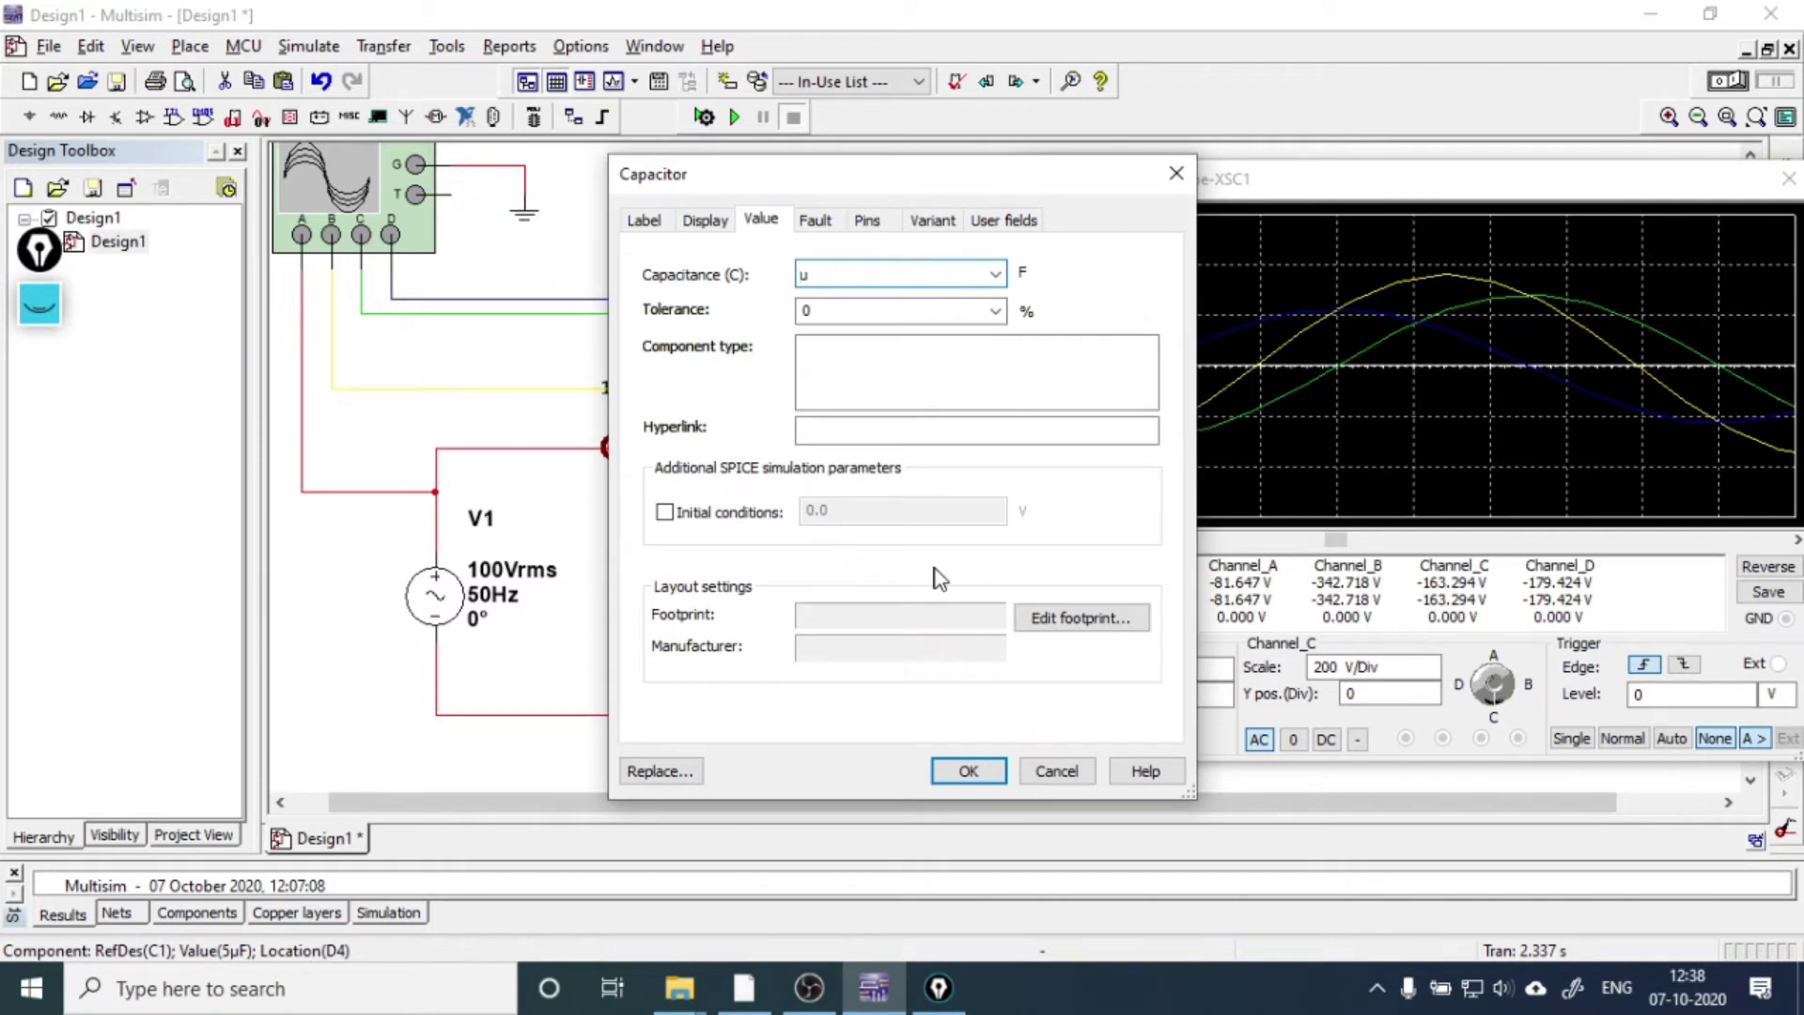
{"action": "type", "text": "10"}
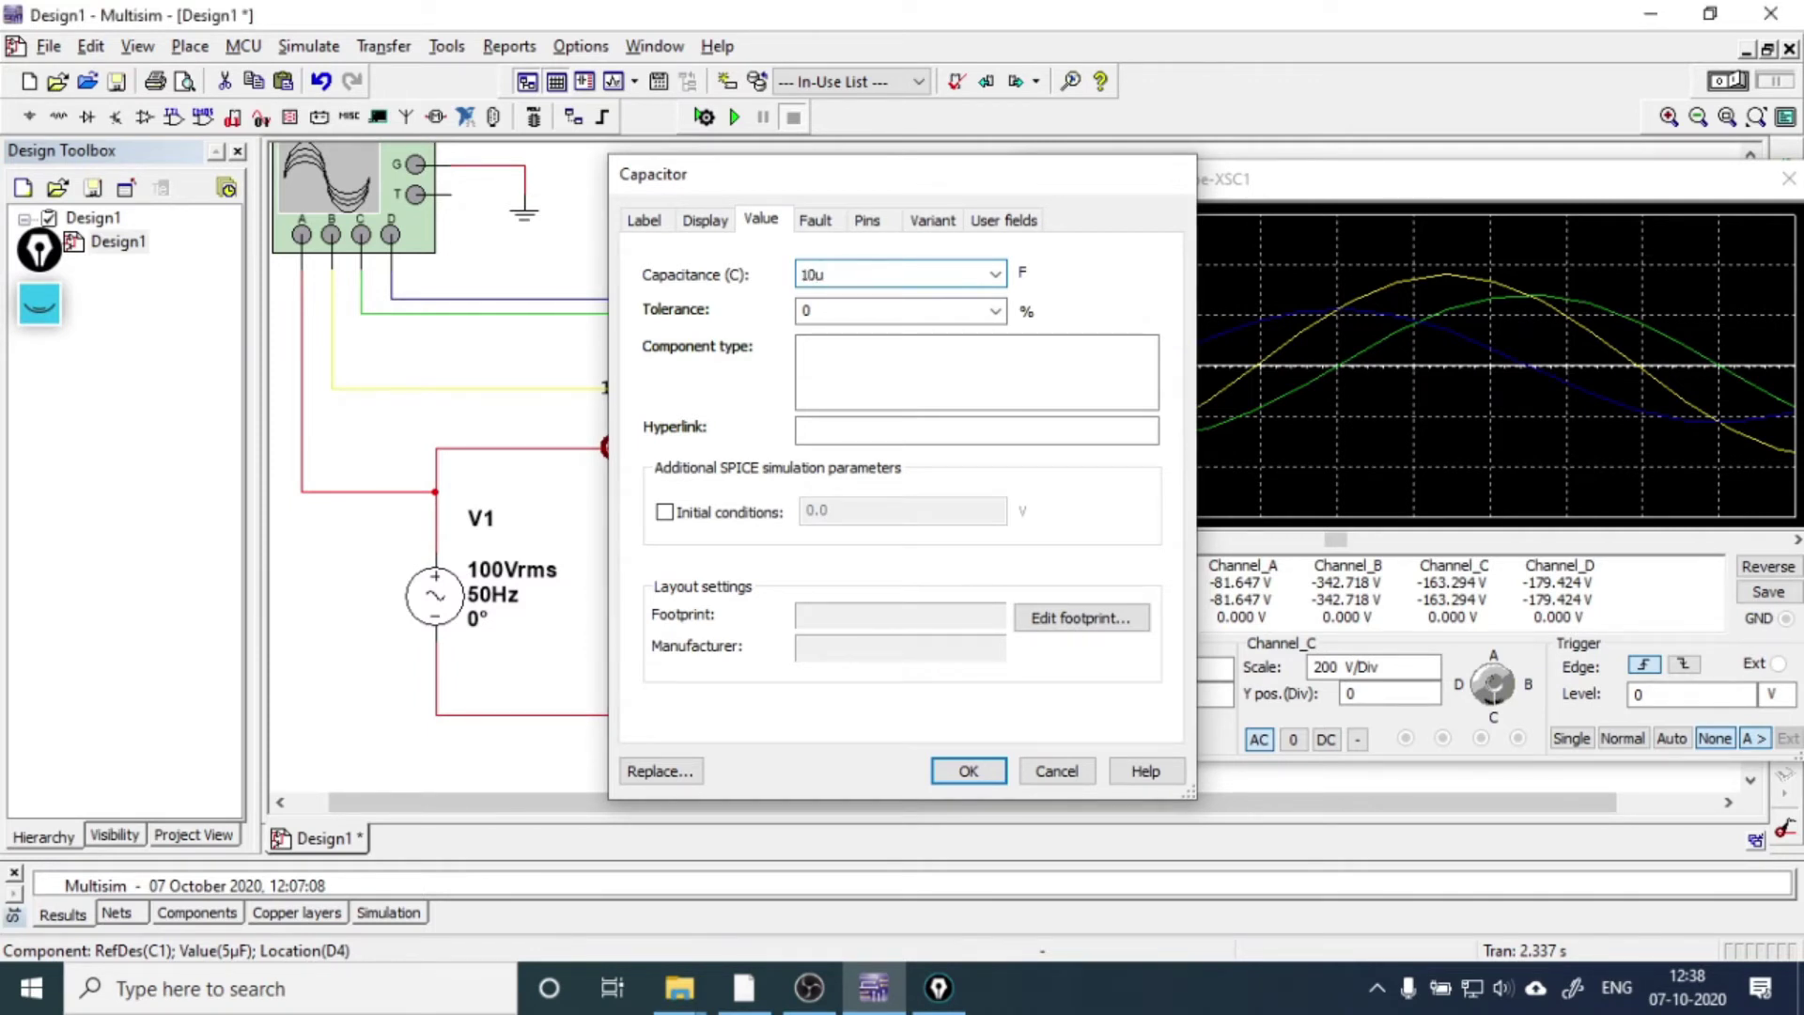
{"action": "key", "text": "Return"}
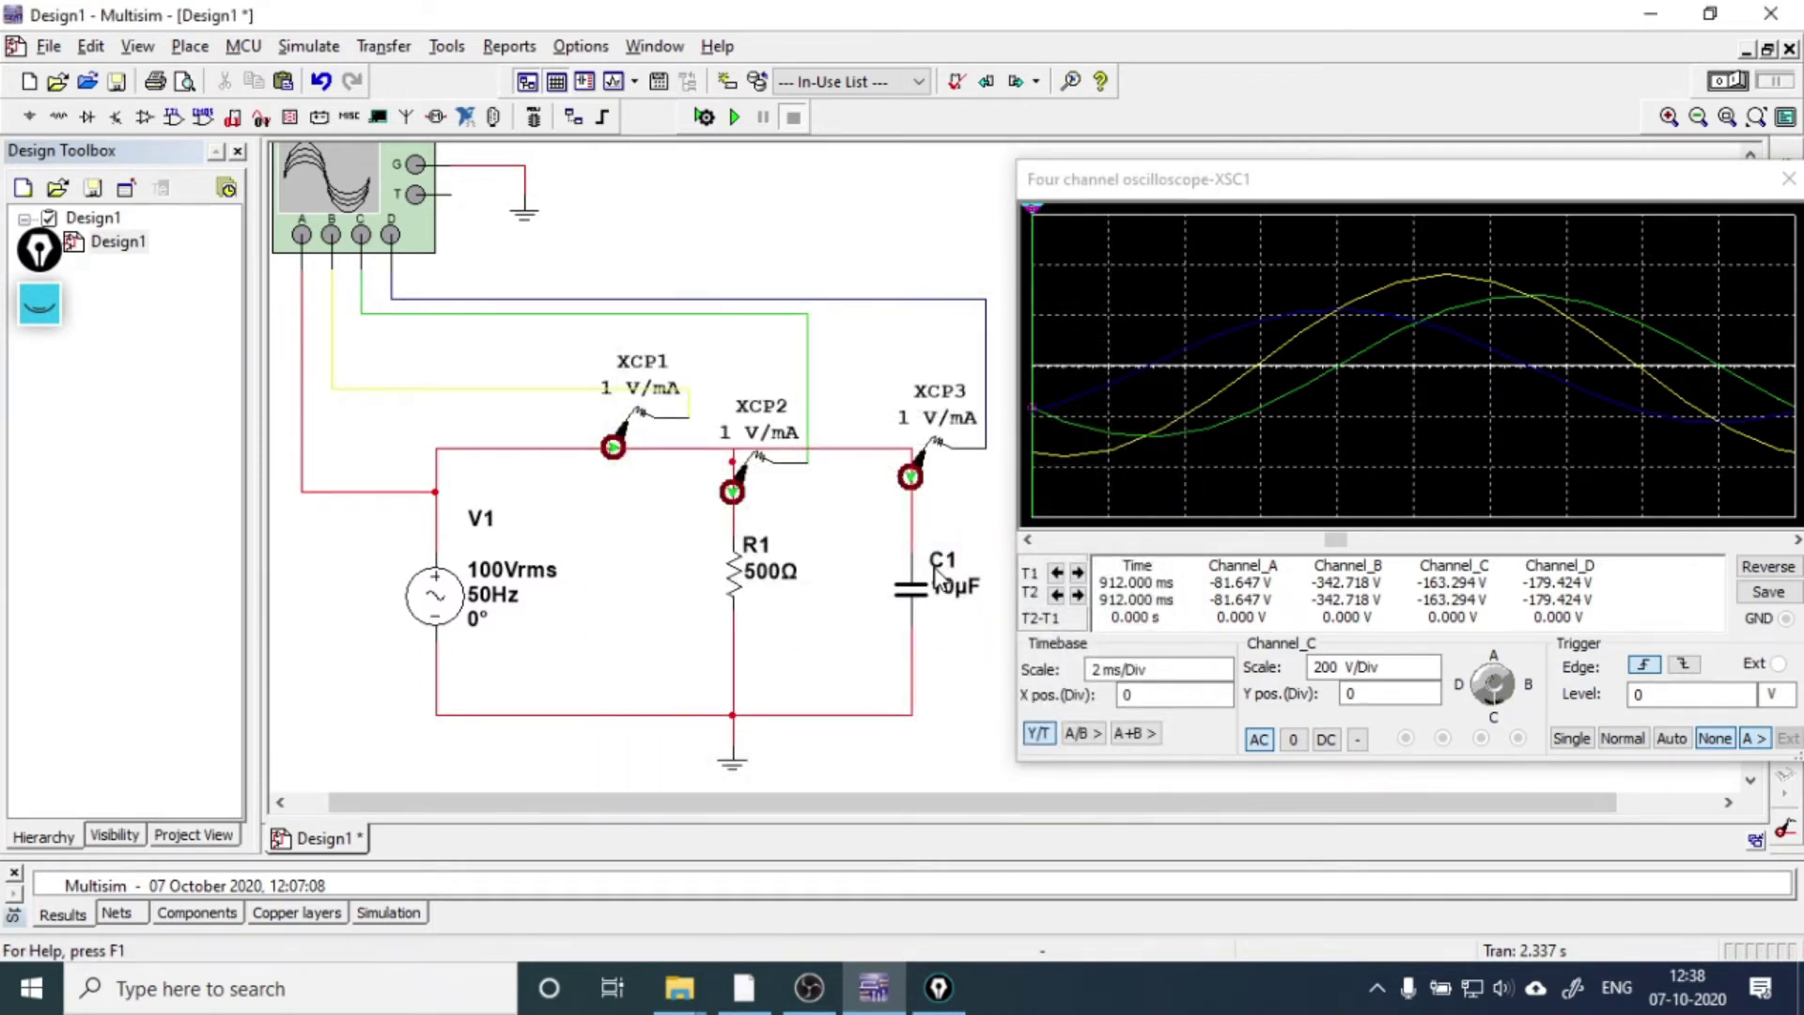
- Run and stop the simulation, and bring the oscilloscope traces back to about 530 ms
{"action": "left_click", "coordinate": [734, 117]}
{"action": "left_click", "coordinate": [792, 116]}
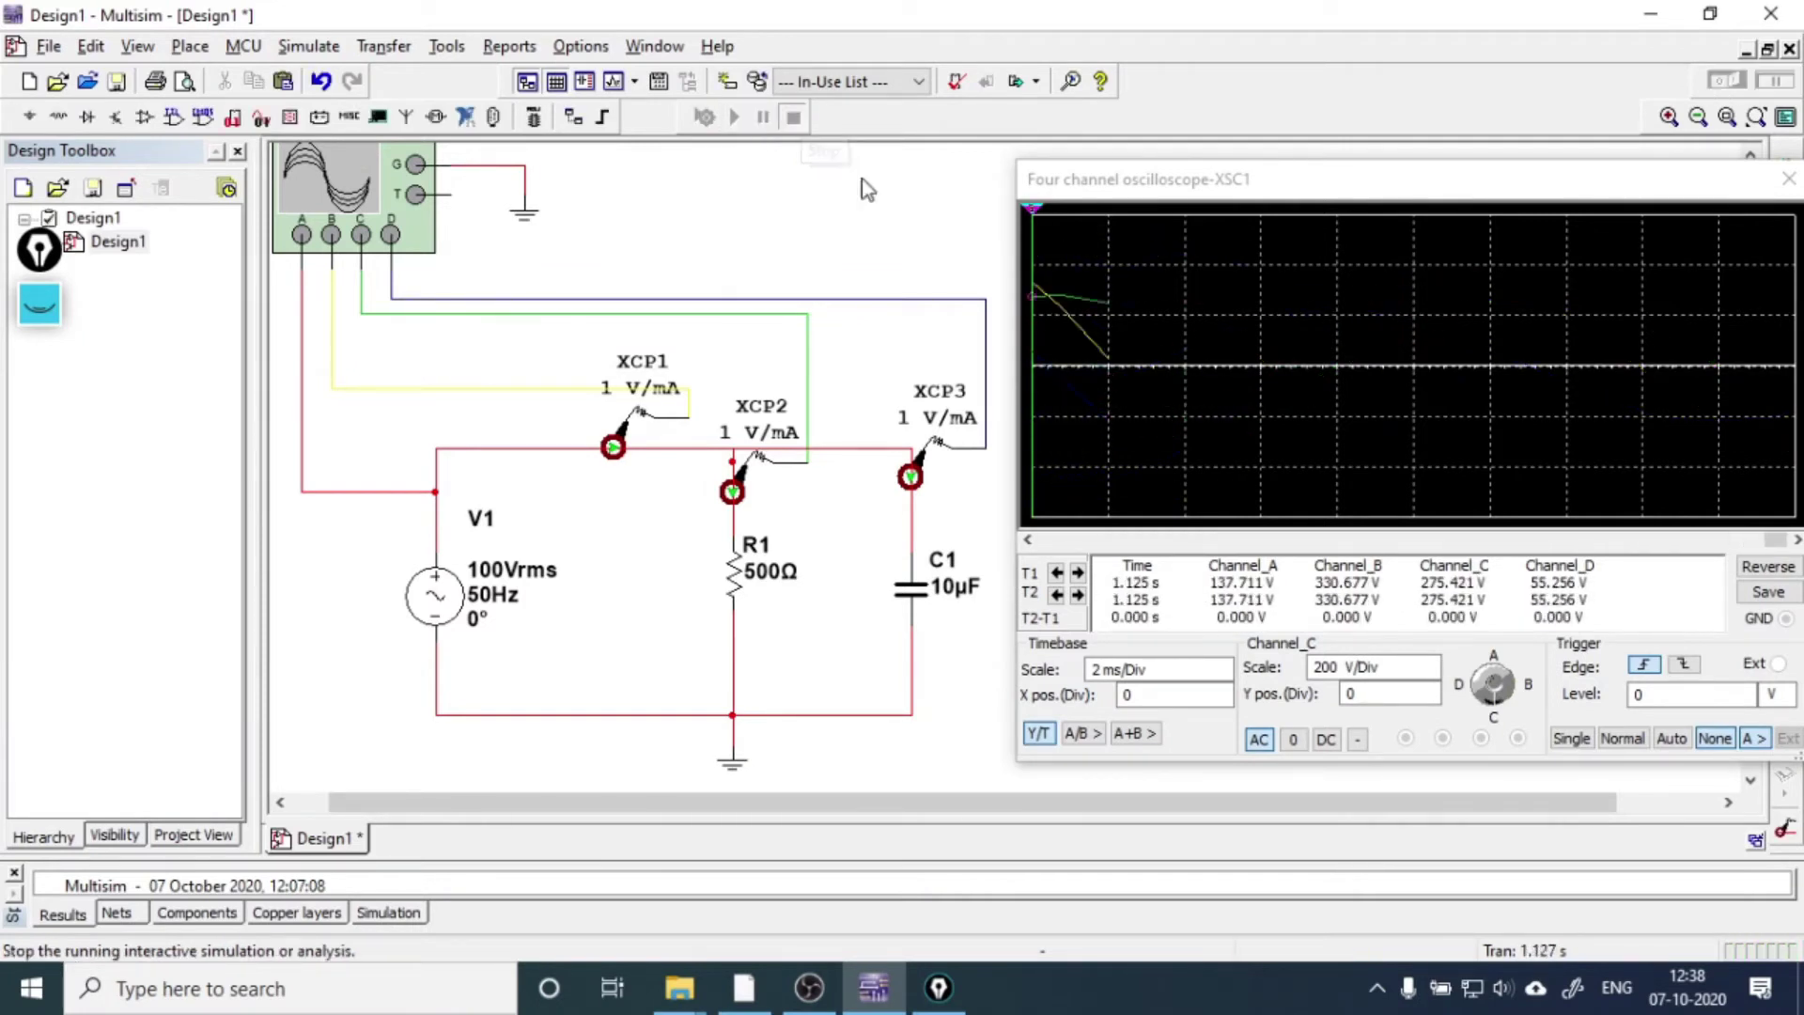
{"action": "left_click_drag", "start_coordinate": [1775, 540], "coordinate": [1398, 541]}
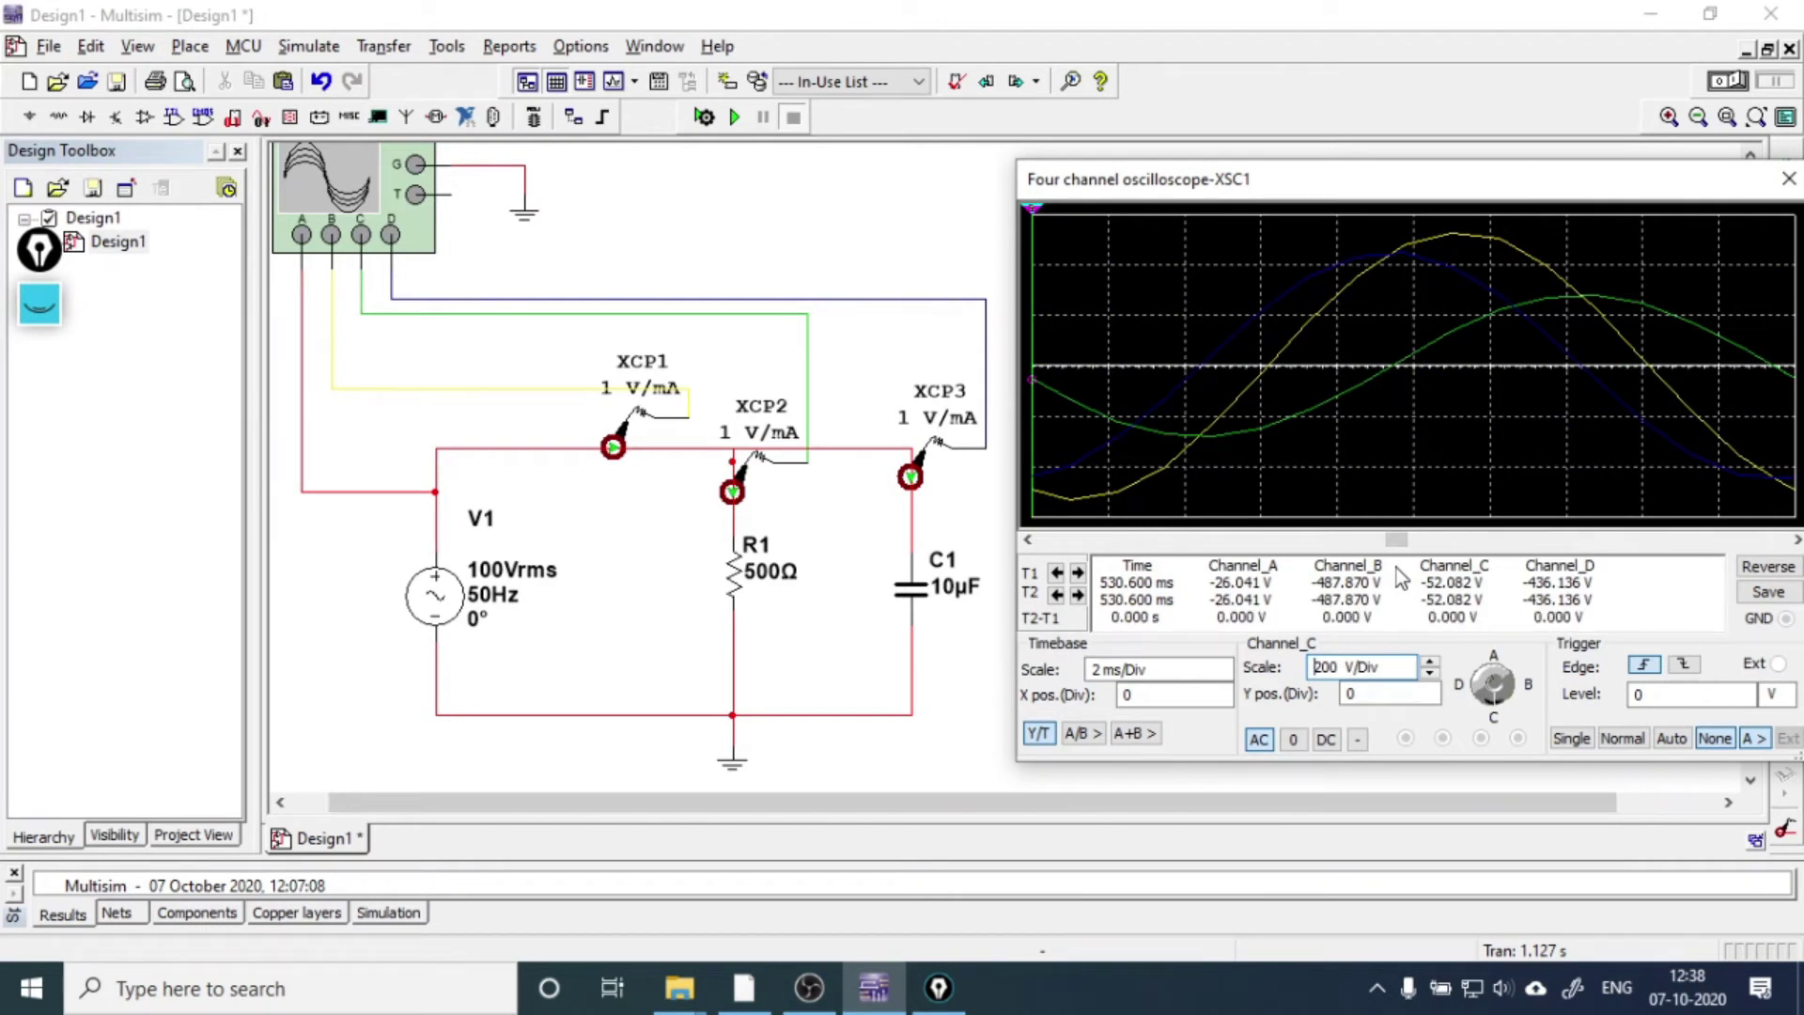
- Show and clear the old annotations, and label the blue trace IC with a line to its peak
{"action": "left_click", "coordinate": [38, 304]}
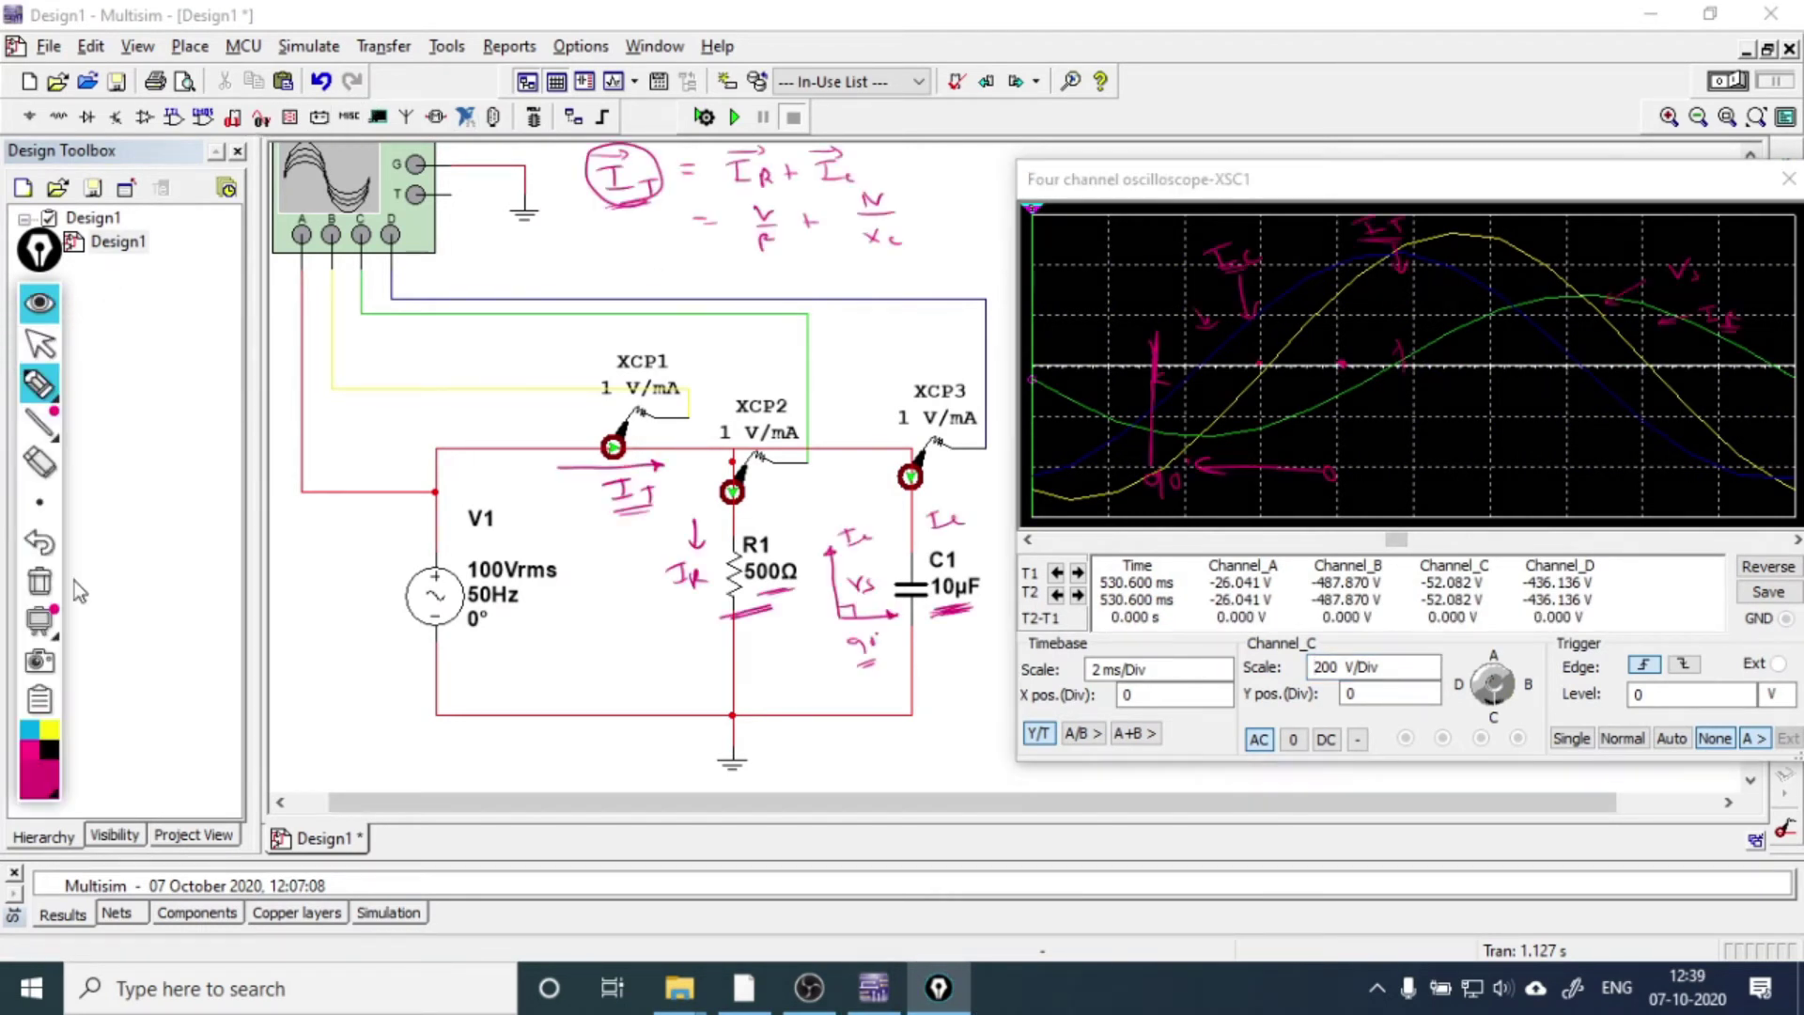
{"action": "left_click", "coordinate": [55, 586]}
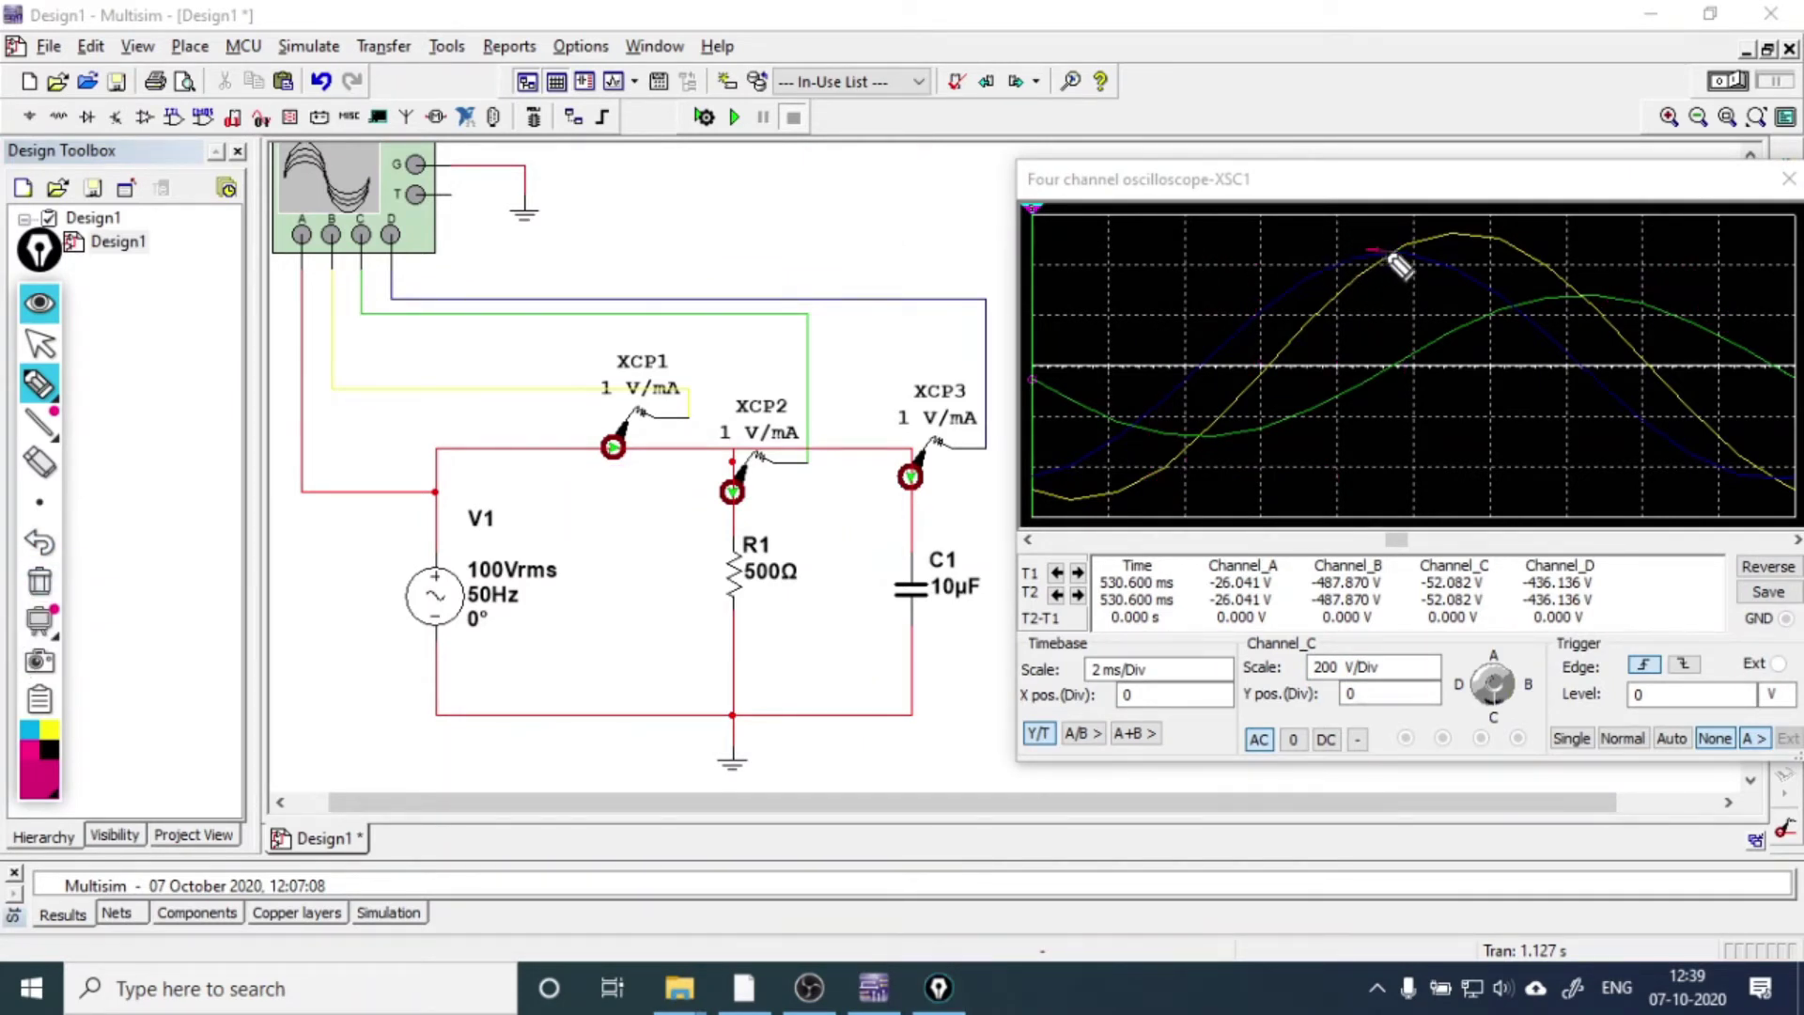
{"action": "left_click_drag", "start_coordinate": [1386, 250], "coordinate": [1273, 261]}
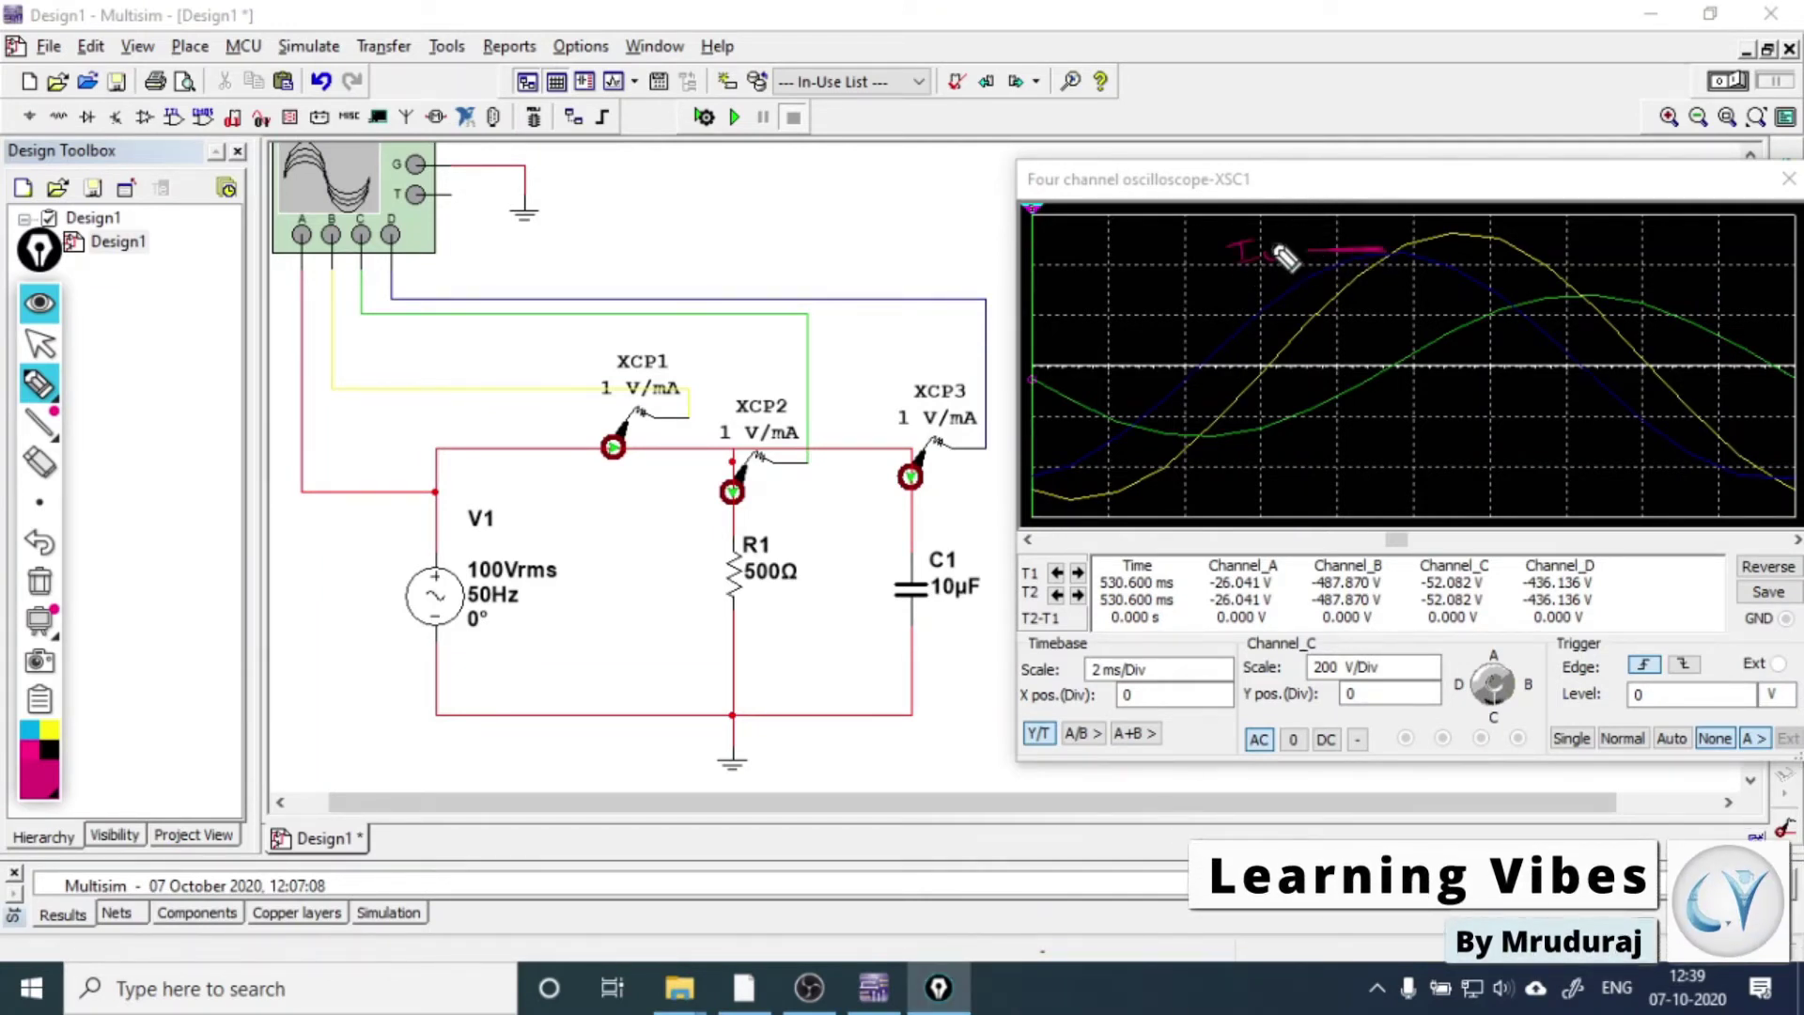
- Underline C1's 10µF value and draw a downward current arrow labelled IC beside the capacitor branch
{"action": "left_click_drag", "start_coordinate": [986, 597], "coordinate": [938, 609]}
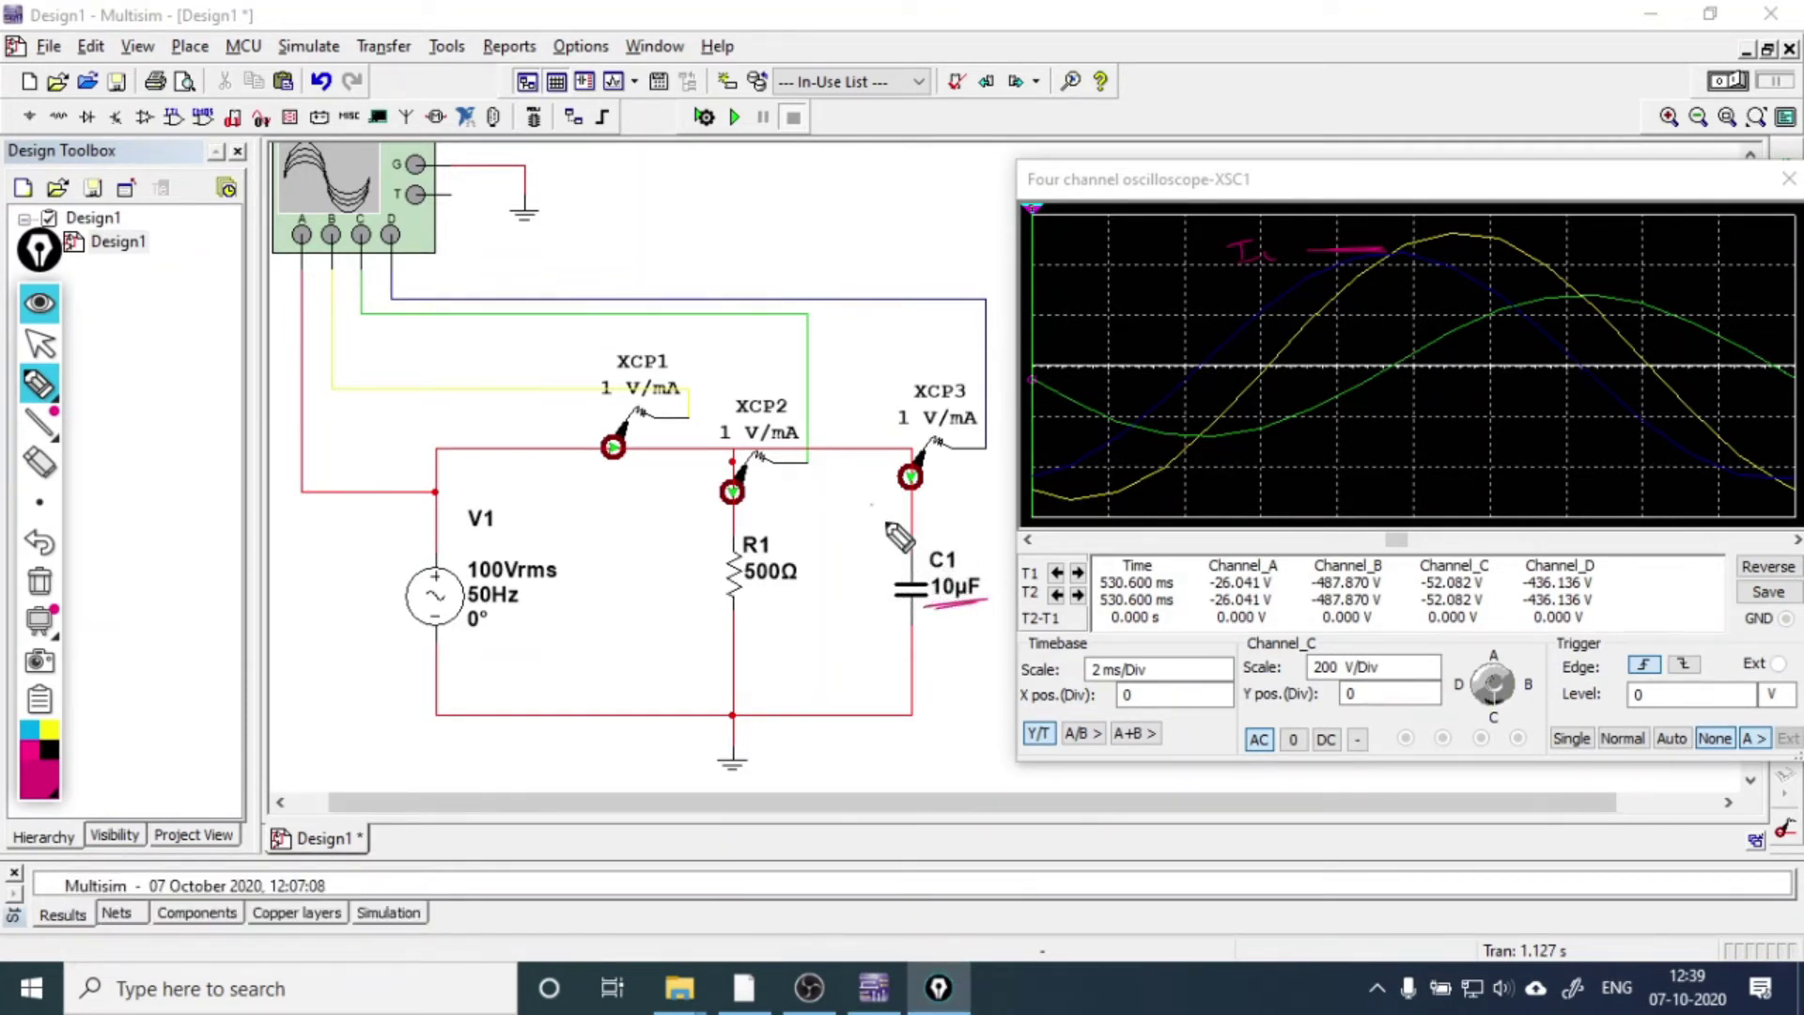
{"action": "mouse_move", "coordinate": [874, 493]}
{"action": "left_mouse_down"}
{"action": "mouse_move", "coordinate": [897, 498]}
{"action": "mouse_move", "coordinate": [893, 545]}
{"action": "mouse_move", "coordinate": [879, 527]}
{"action": "mouse_move", "coordinate": [867, 547]}
{"action": "left_mouse_up"}
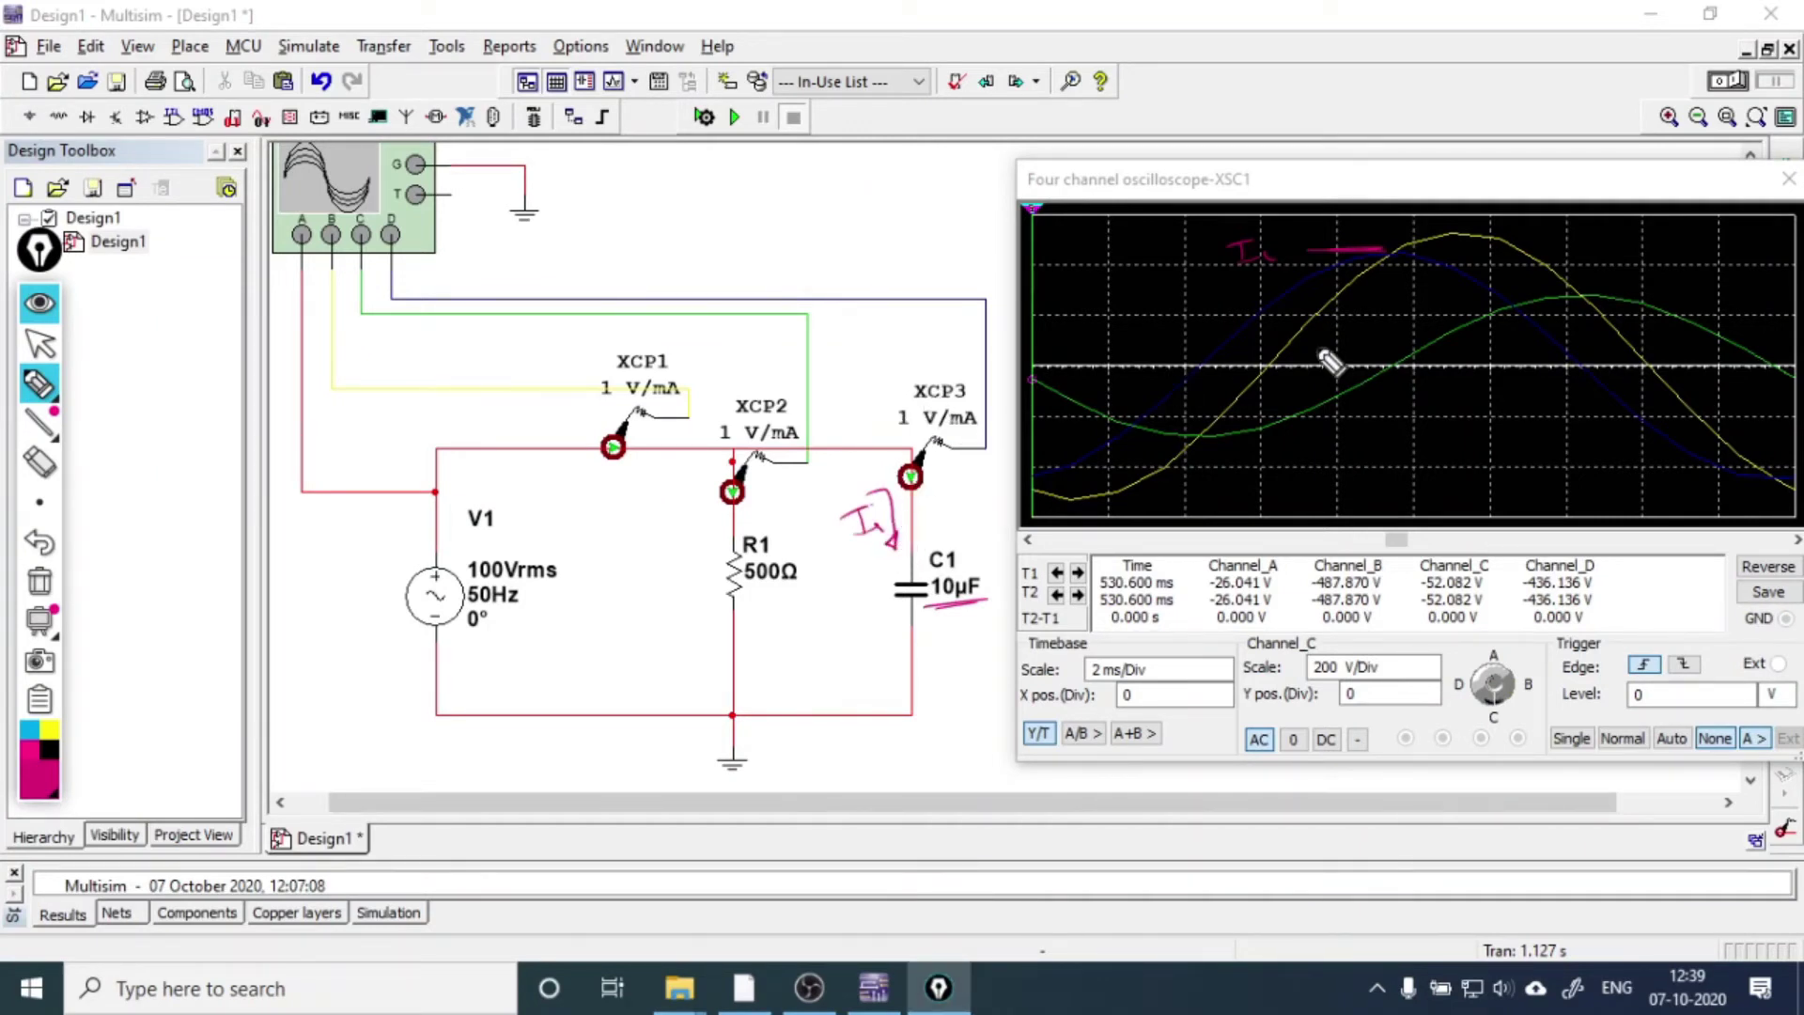
- Redraw the IC label beside the blue trace, and mark total current IT under probe XCP1 and at the yellow trace's peak
{"action": "mouse_move", "coordinate": [1334, 268]}
{"action": "left_mouse_down"}
{"action": "mouse_move", "coordinate": [1369, 250]}
{"action": "mouse_move", "coordinate": [1180, 286]}
{"action": "mouse_move", "coordinate": [1219, 260]}
{"action": "mouse_move", "coordinate": [1208, 289]}
{"action": "left_mouse_up"}
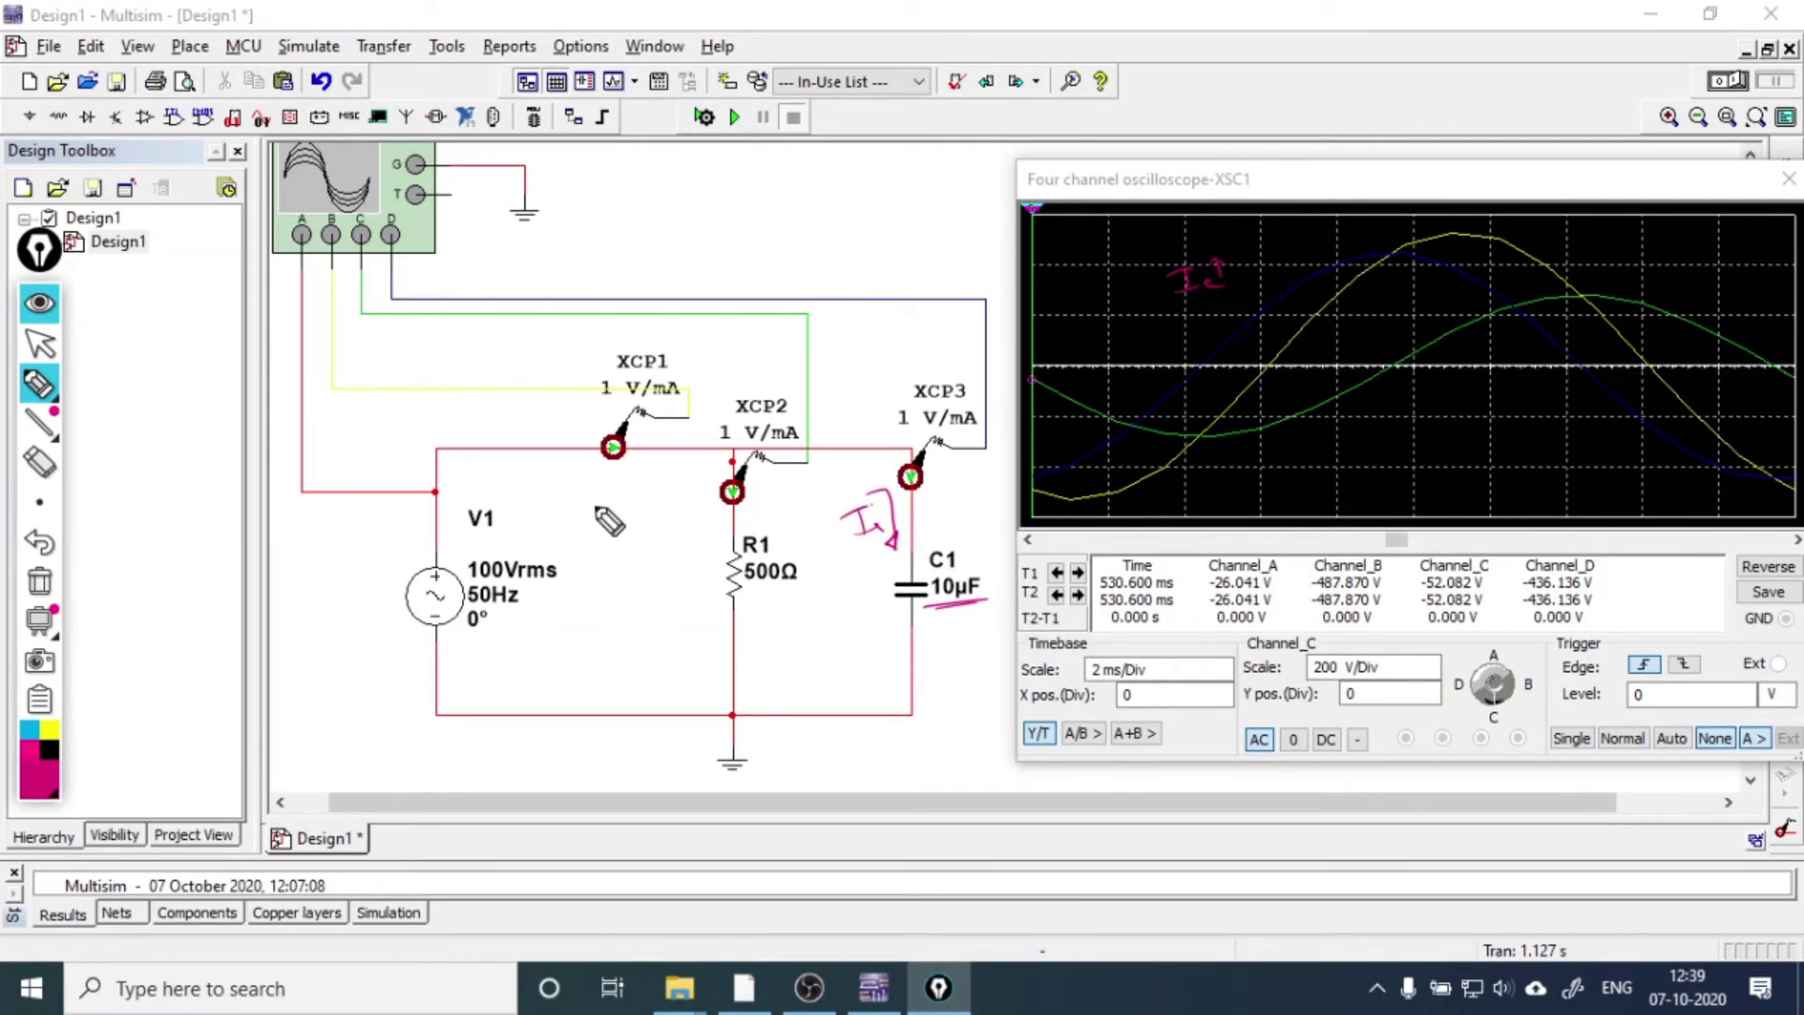
{"action": "left_click_drag", "start_coordinate": [578, 468], "coordinate": [649, 467]}
{"action": "mouse_move", "coordinate": [633, 459]}
{"action": "left_mouse_down"}
{"action": "mouse_move", "coordinate": [624, 504]}
{"action": "mouse_move", "coordinate": [657, 495]}
{"action": "left_mouse_up"}
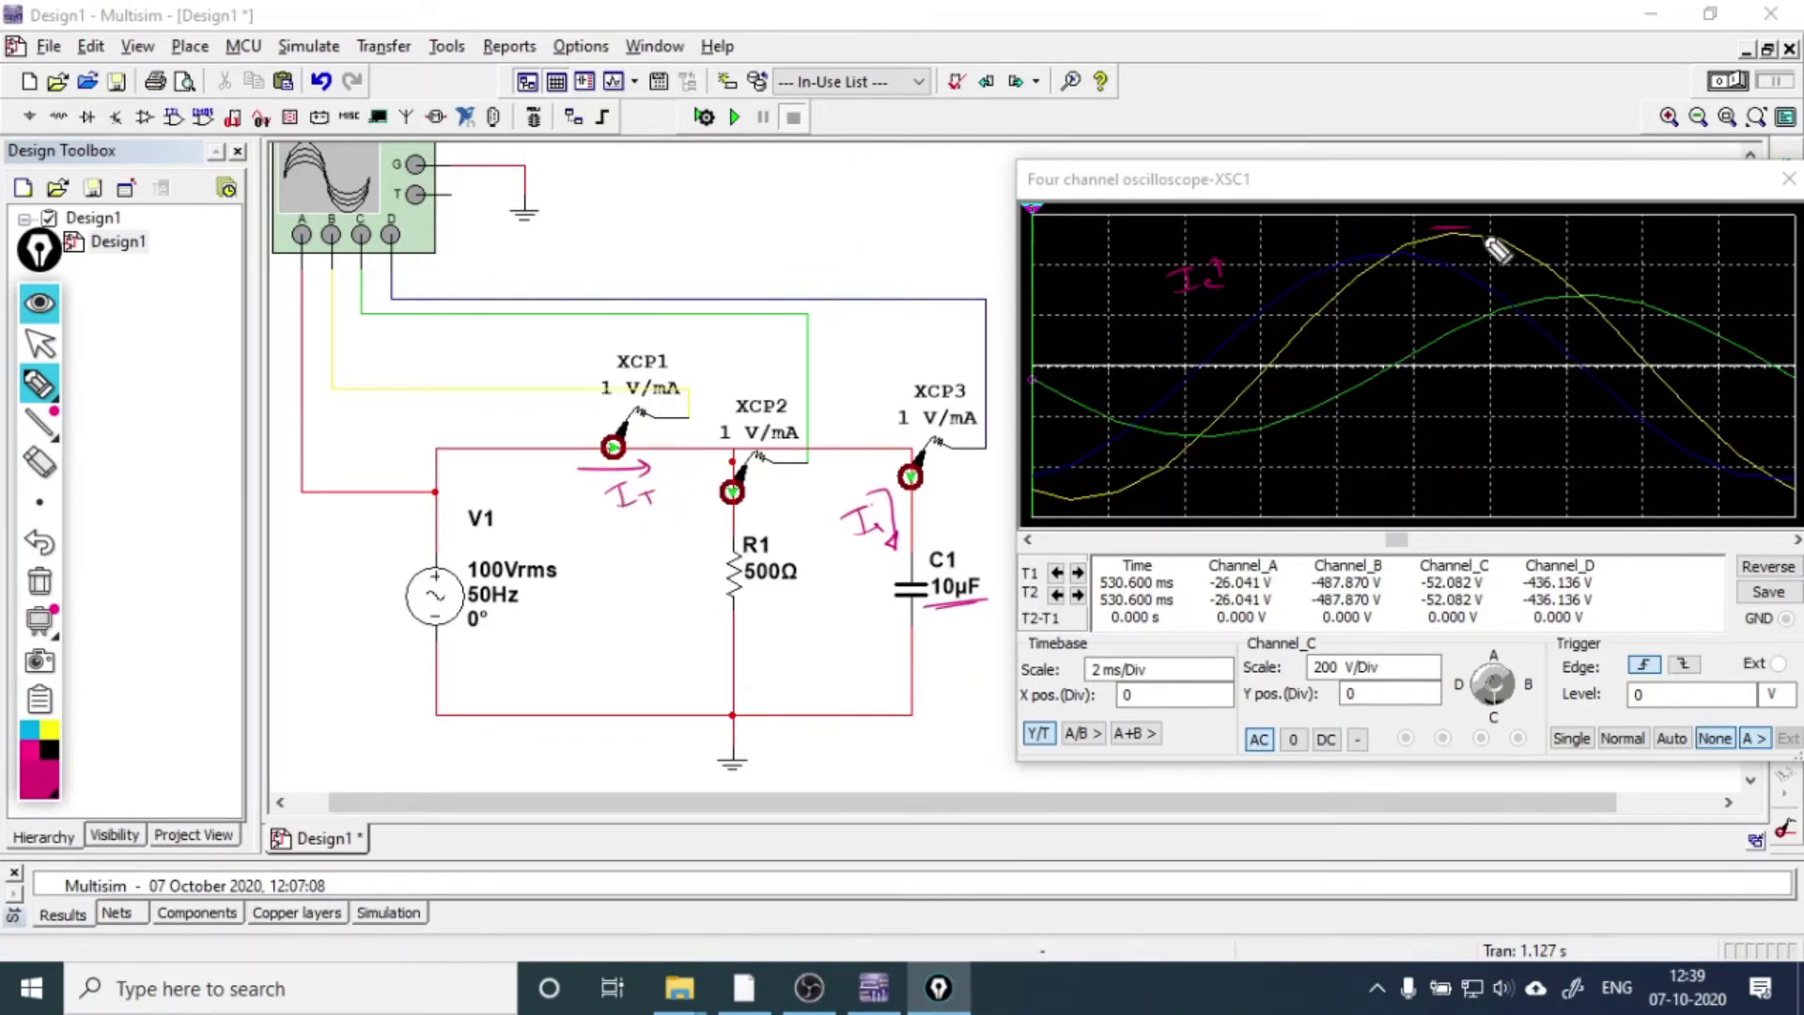
{"action": "left_click_drag", "start_coordinate": [1507, 226], "coordinate": [1516, 240]}
- Mark the green trace's zero crossing with a vertical line and 0, and the blue trace's crossing with 90° lead
{"action": "left_click_drag", "start_coordinate": [1395, 342], "coordinate": [1394, 400]}
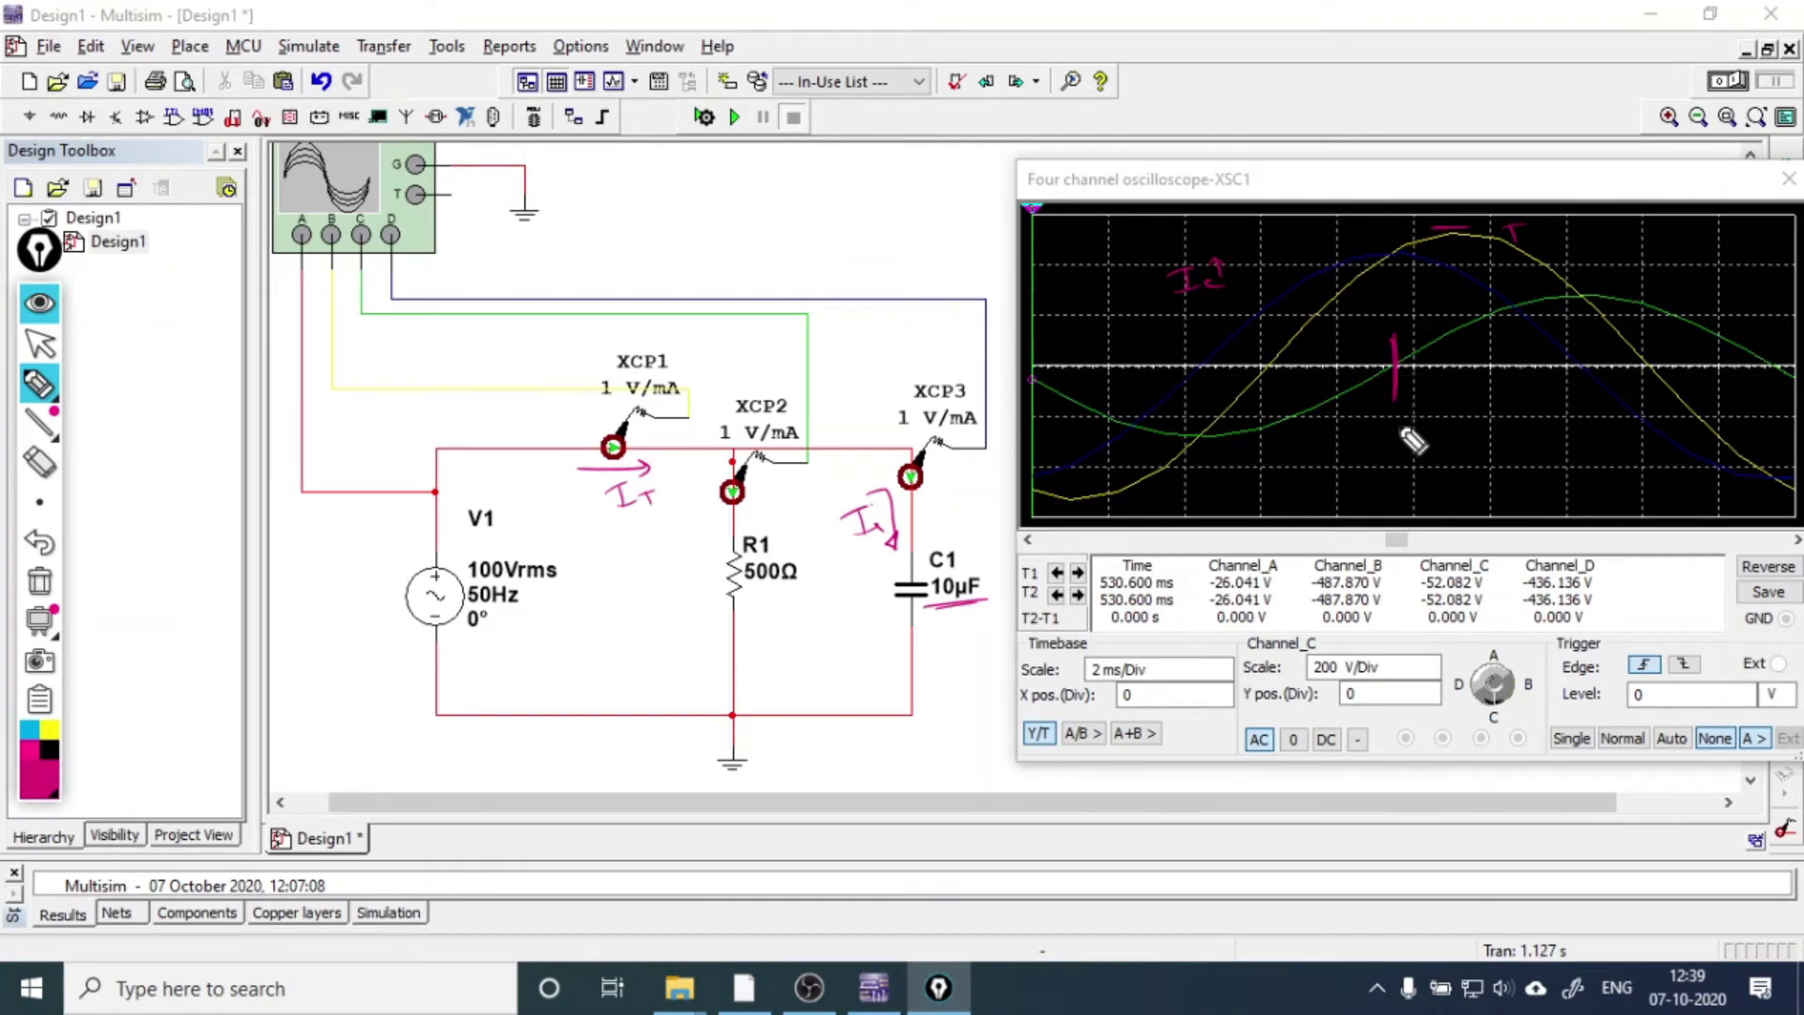
{"action": "left_click_drag", "start_coordinate": [1399, 422], "coordinate": [1397, 424]}
{"action": "left_click_drag", "start_coordinate": [1192, 346], "coordinate": [1193, 370]}
{"action": "mouse_move", "coordinate": [1182, 438]}
{"action": "left_mouse_down"}
{"action": "mouse_move", "coordinate": [1197, 439]}
{"action": "mouse_move", "coordinate": [1176, 500]}
{"action": "left_mouse_up"}
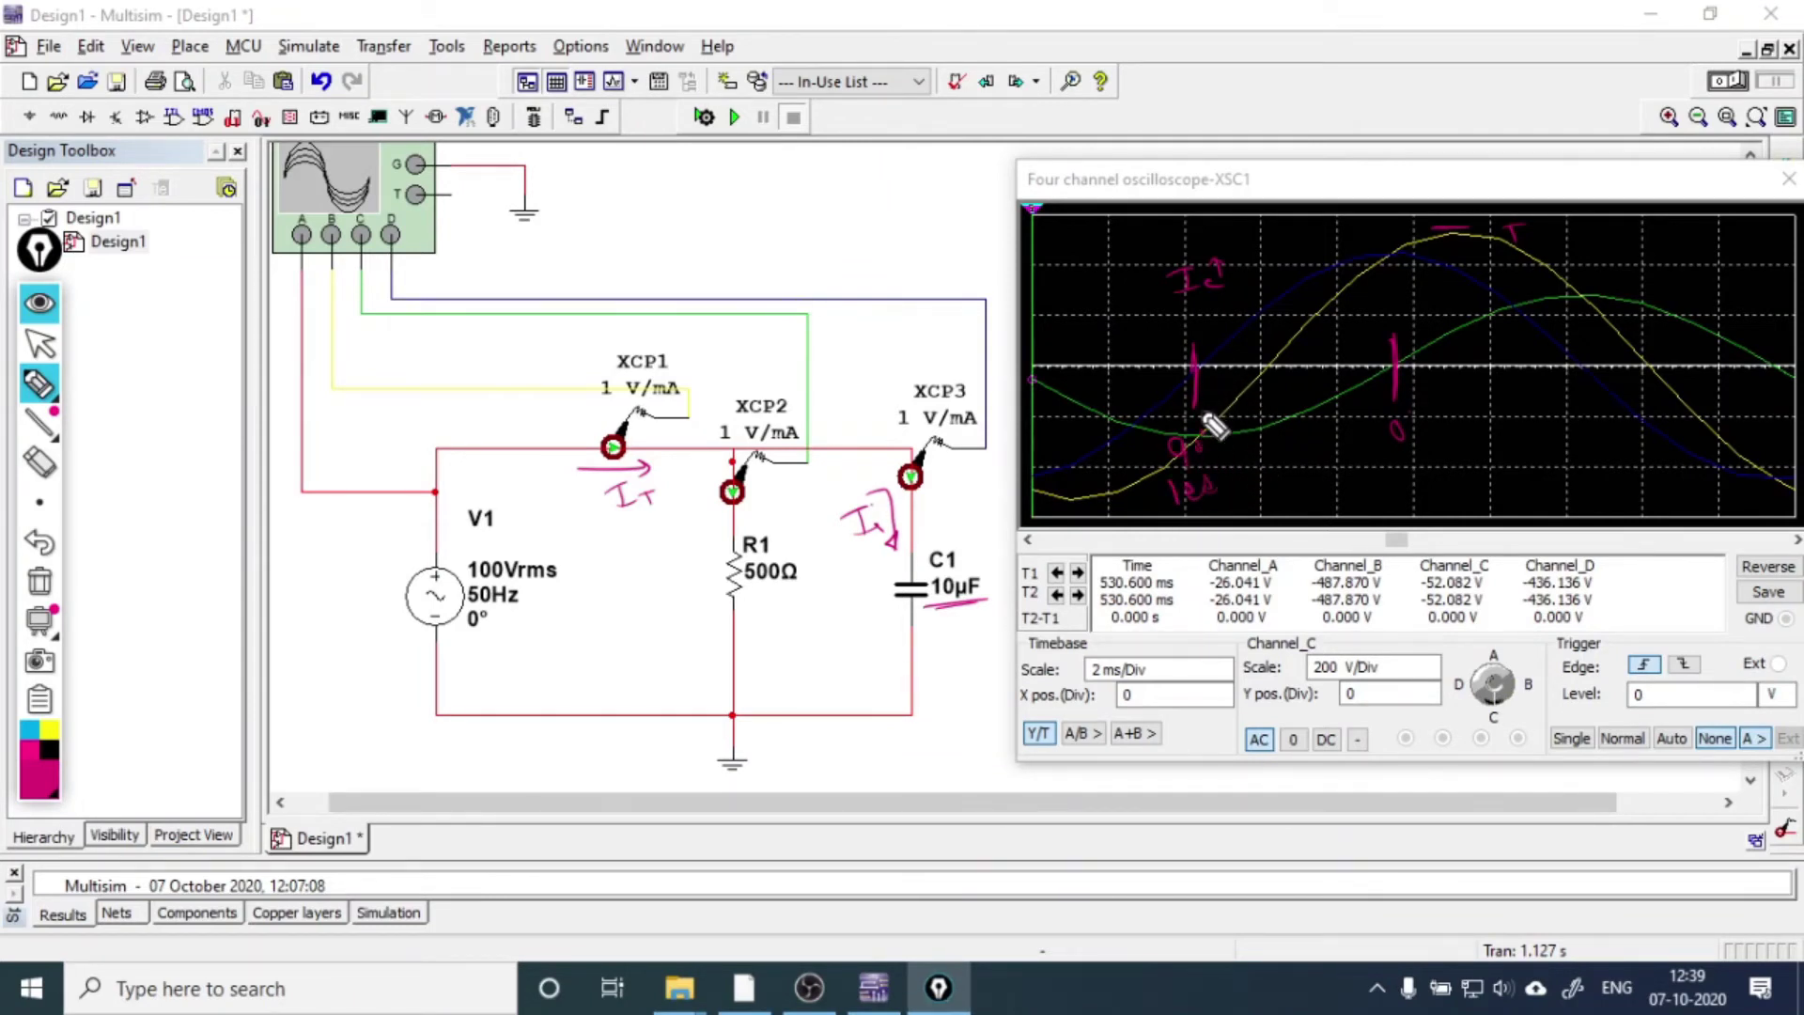
- Underline C1's value and the IT label, and draw a leftward arrow labelled 90° at the yellow trace's zero crossing
{"action": "left_click_drag", "start_coordinate": [942, 609], "coordinate": [984, 597]}
{"action": "left_click_drag", "start_coordinate": [628, 532], "coordinate": [669, 521]}
{"action": "left_click_drag", "start_coordinate": [639, 520], "coordinate": [673, 512]}
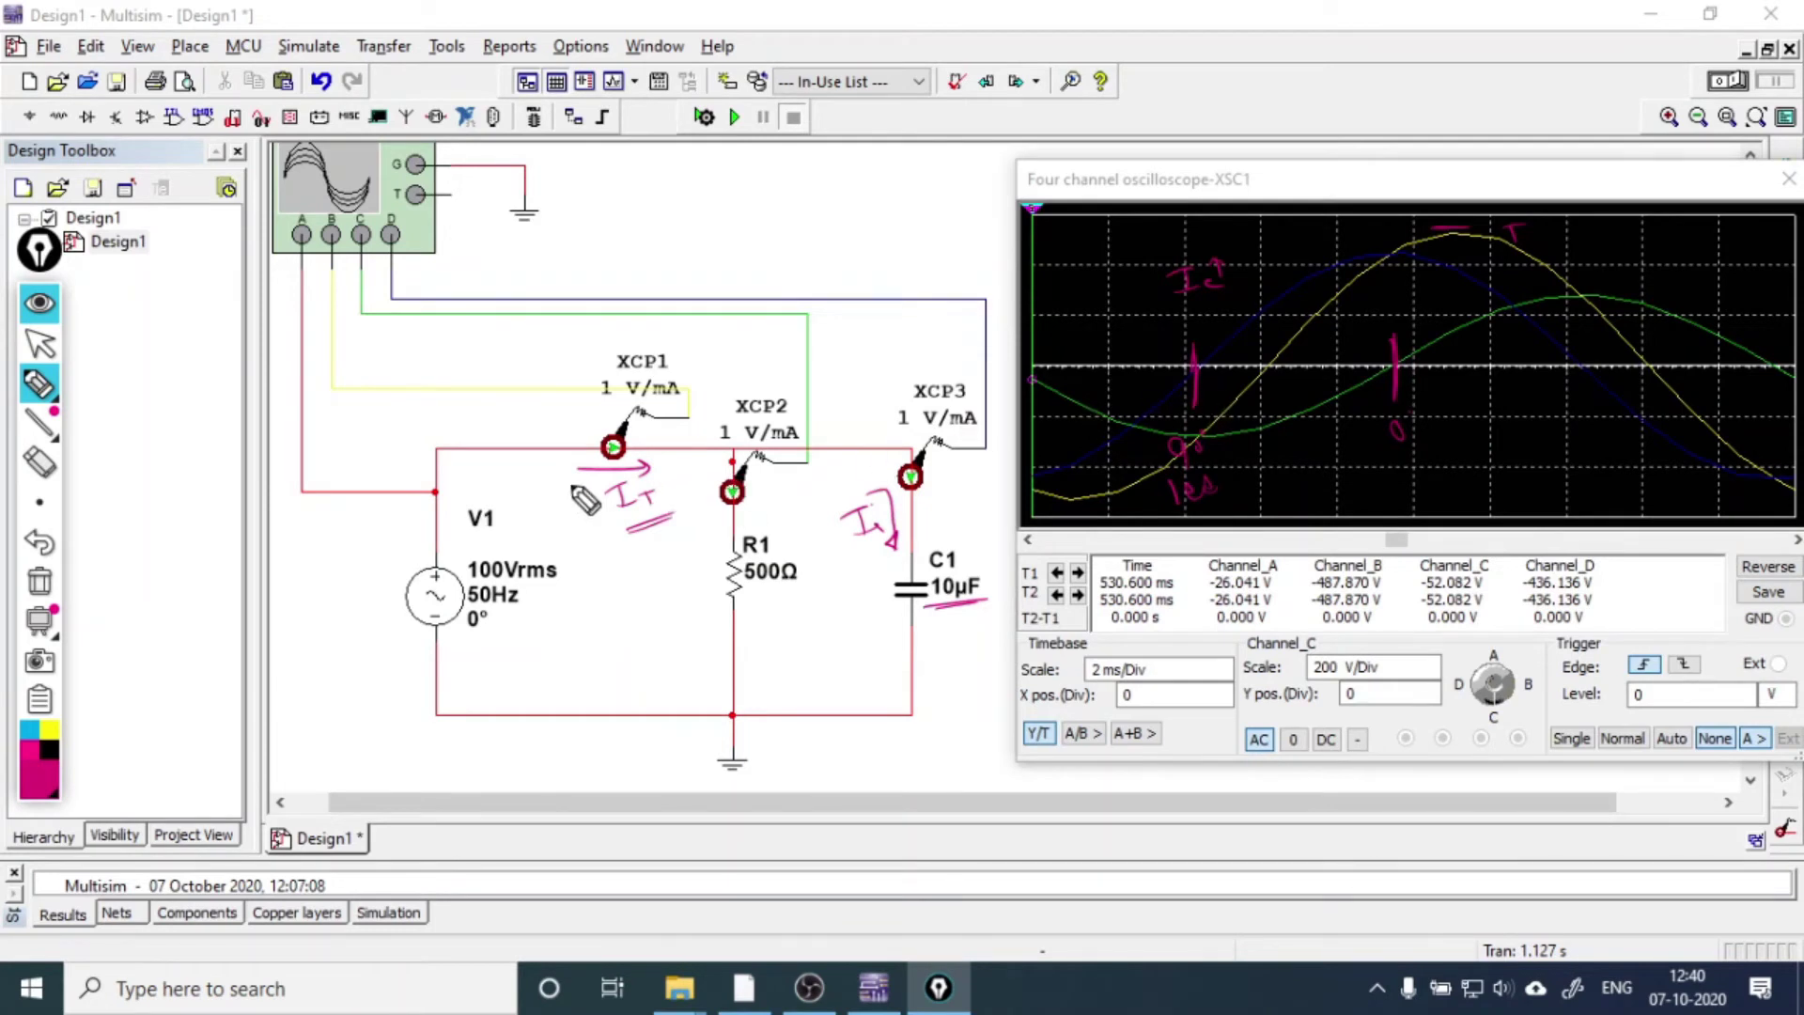
{"action": "mouse_move", "coordinate": [1309, 363]}
{"action": "left_mouse_down"}
{"action": "mouse_move", "coordinate": [1239, 364]}
{"action": "mouse_move", "coordinate": [1283, 327]}
{"action": "left_mouse_up"}
{"action": "left_click_drag", "start_coordinate": [1295, 313], "coordinate": [1296, 314]}
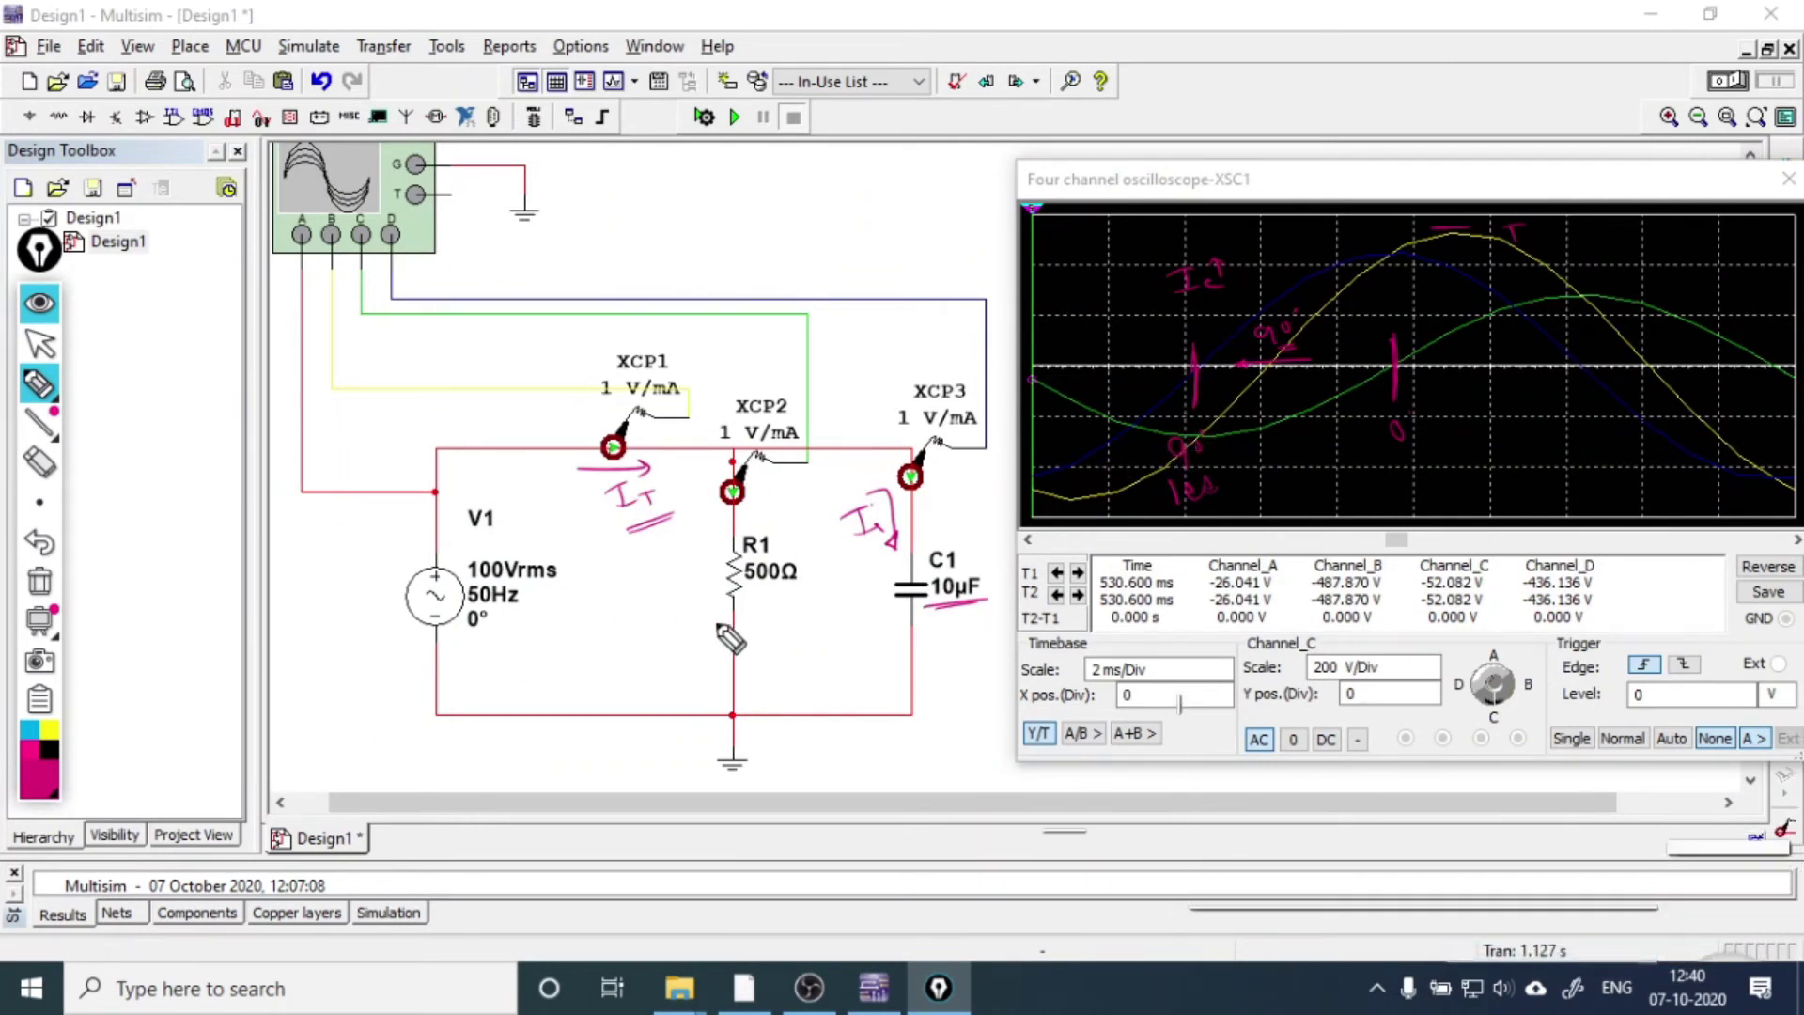
- Underline and circle resistor R1, and set its resistance to 200 Ω with the annotations hidden
{"action": "left_click_drag", "start_coordinate": [716, 623], "coordinate": [773, 601]}
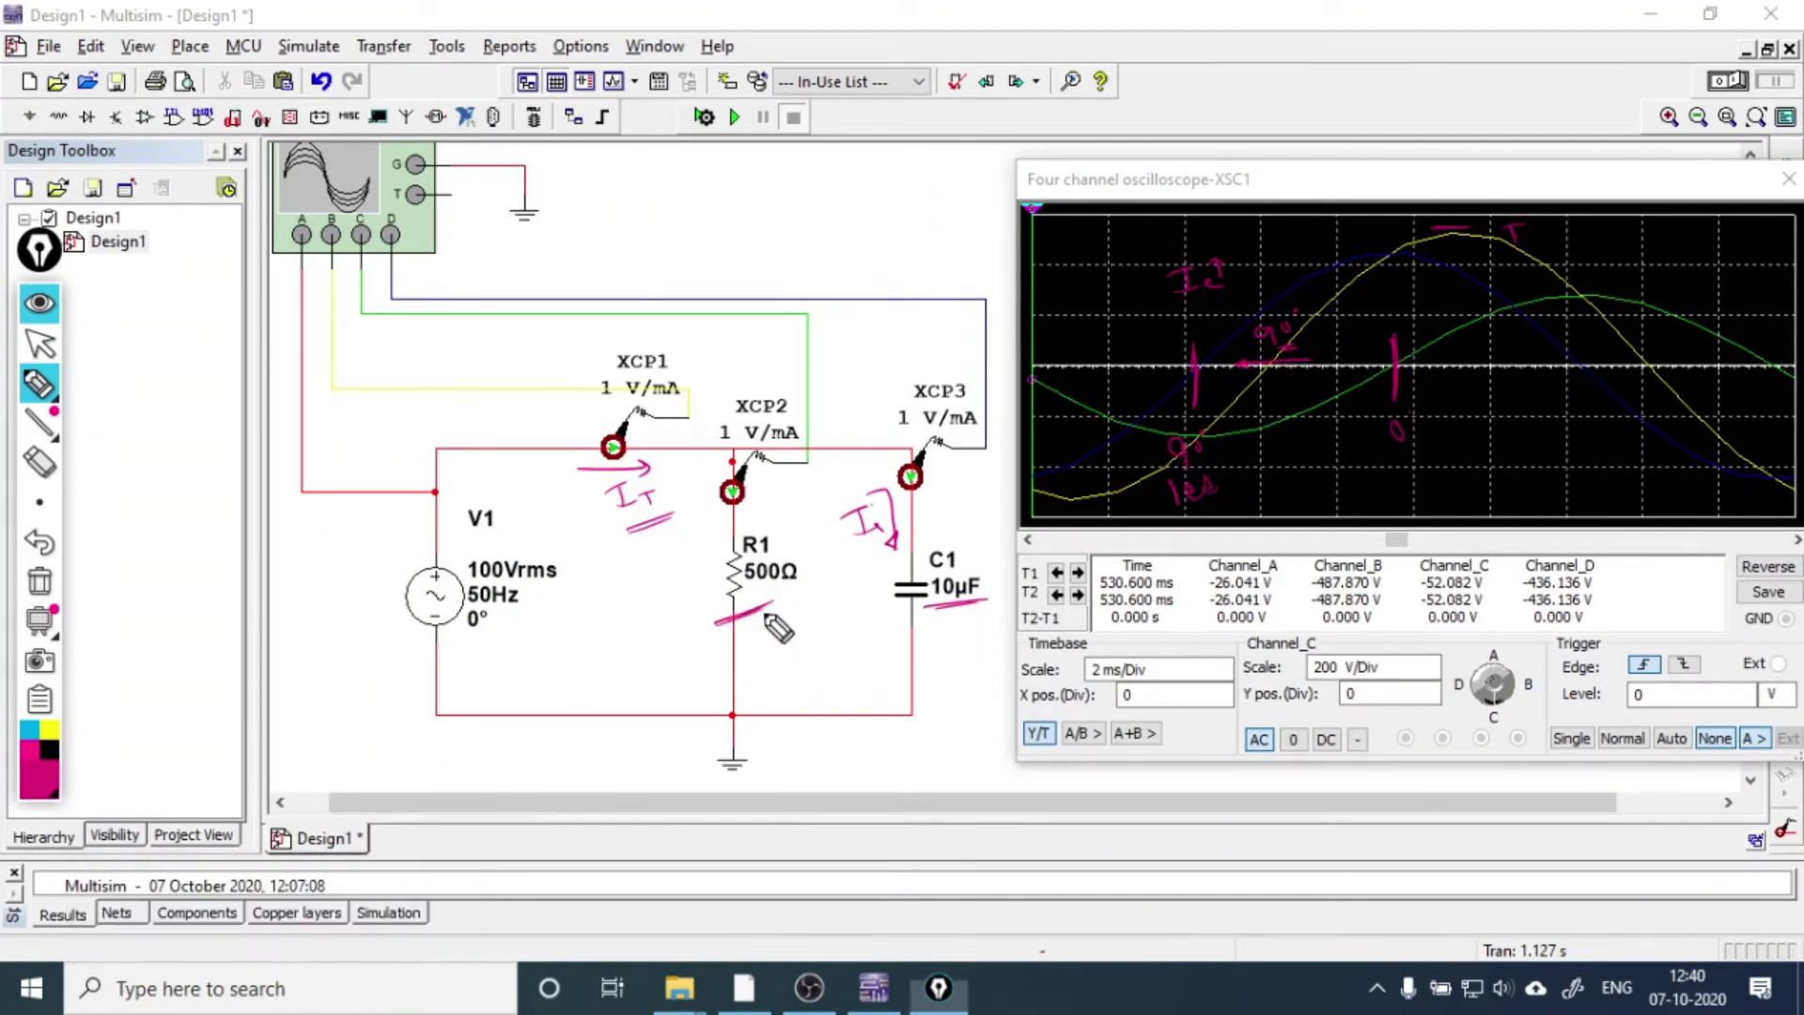
{"action": "mouse_move", "coordinate": [742, 600]}
{"action": "left_mouse_down"}
{"action": "mouse_move", "coordinate": [814, 549]}
{"action": "mouse_move", "coordinate": [707, 559]}
{"action": "mouse_move", "coordinate": [759, 615]}
{"action": "left_mouse_up"}
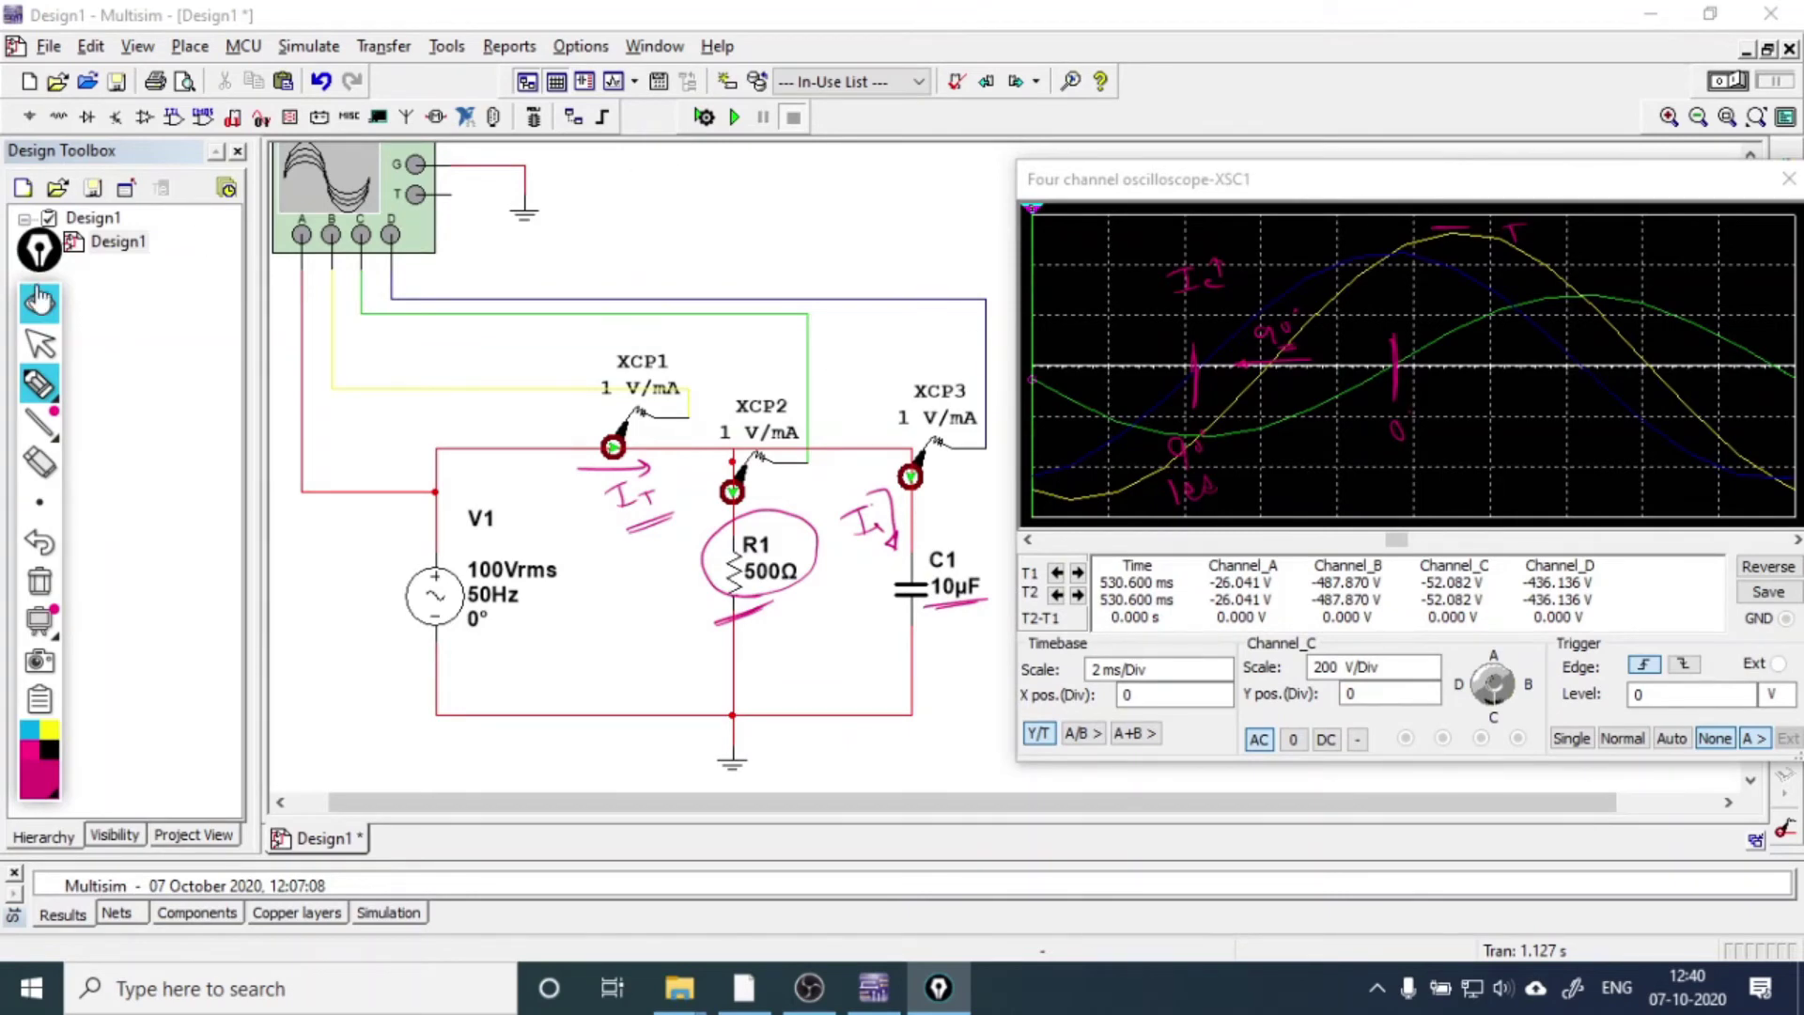
{"action": "left_click", "coordinate": [40, 305]}
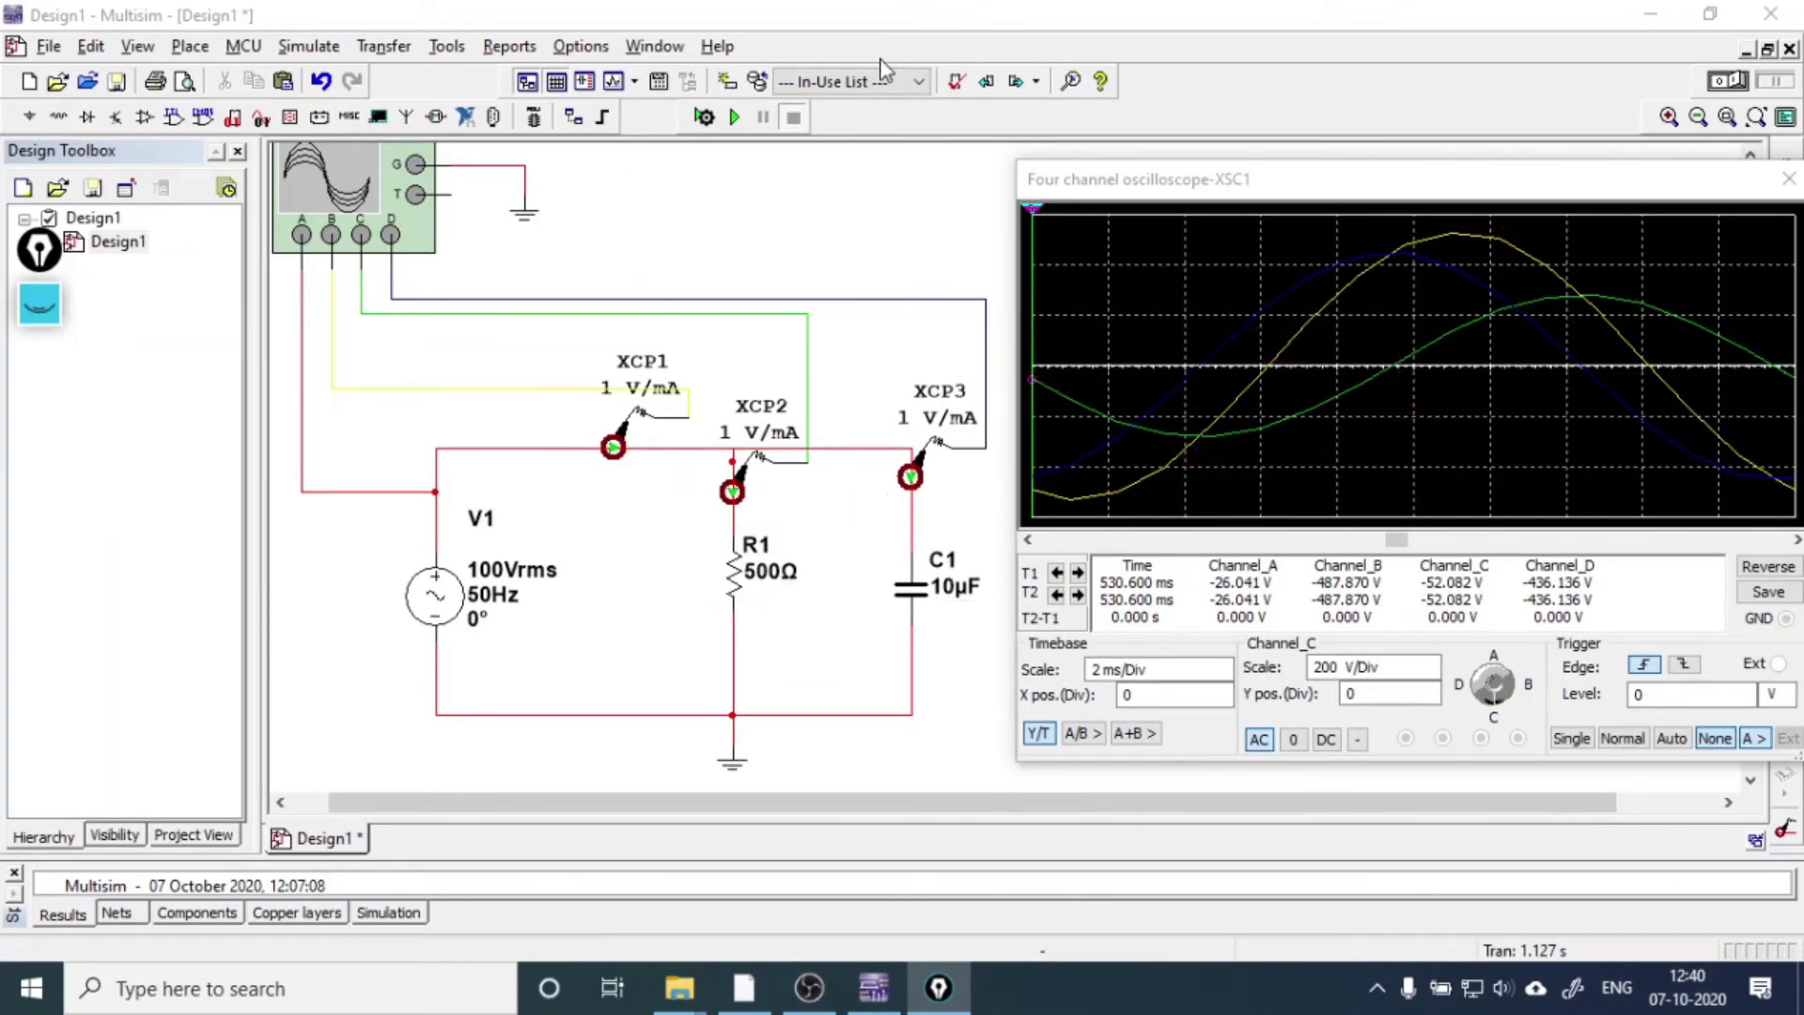
{"action": "left_click", "coordinate": [731, 570]}
{"action": "double_click", "coordinate": [731, 571]}
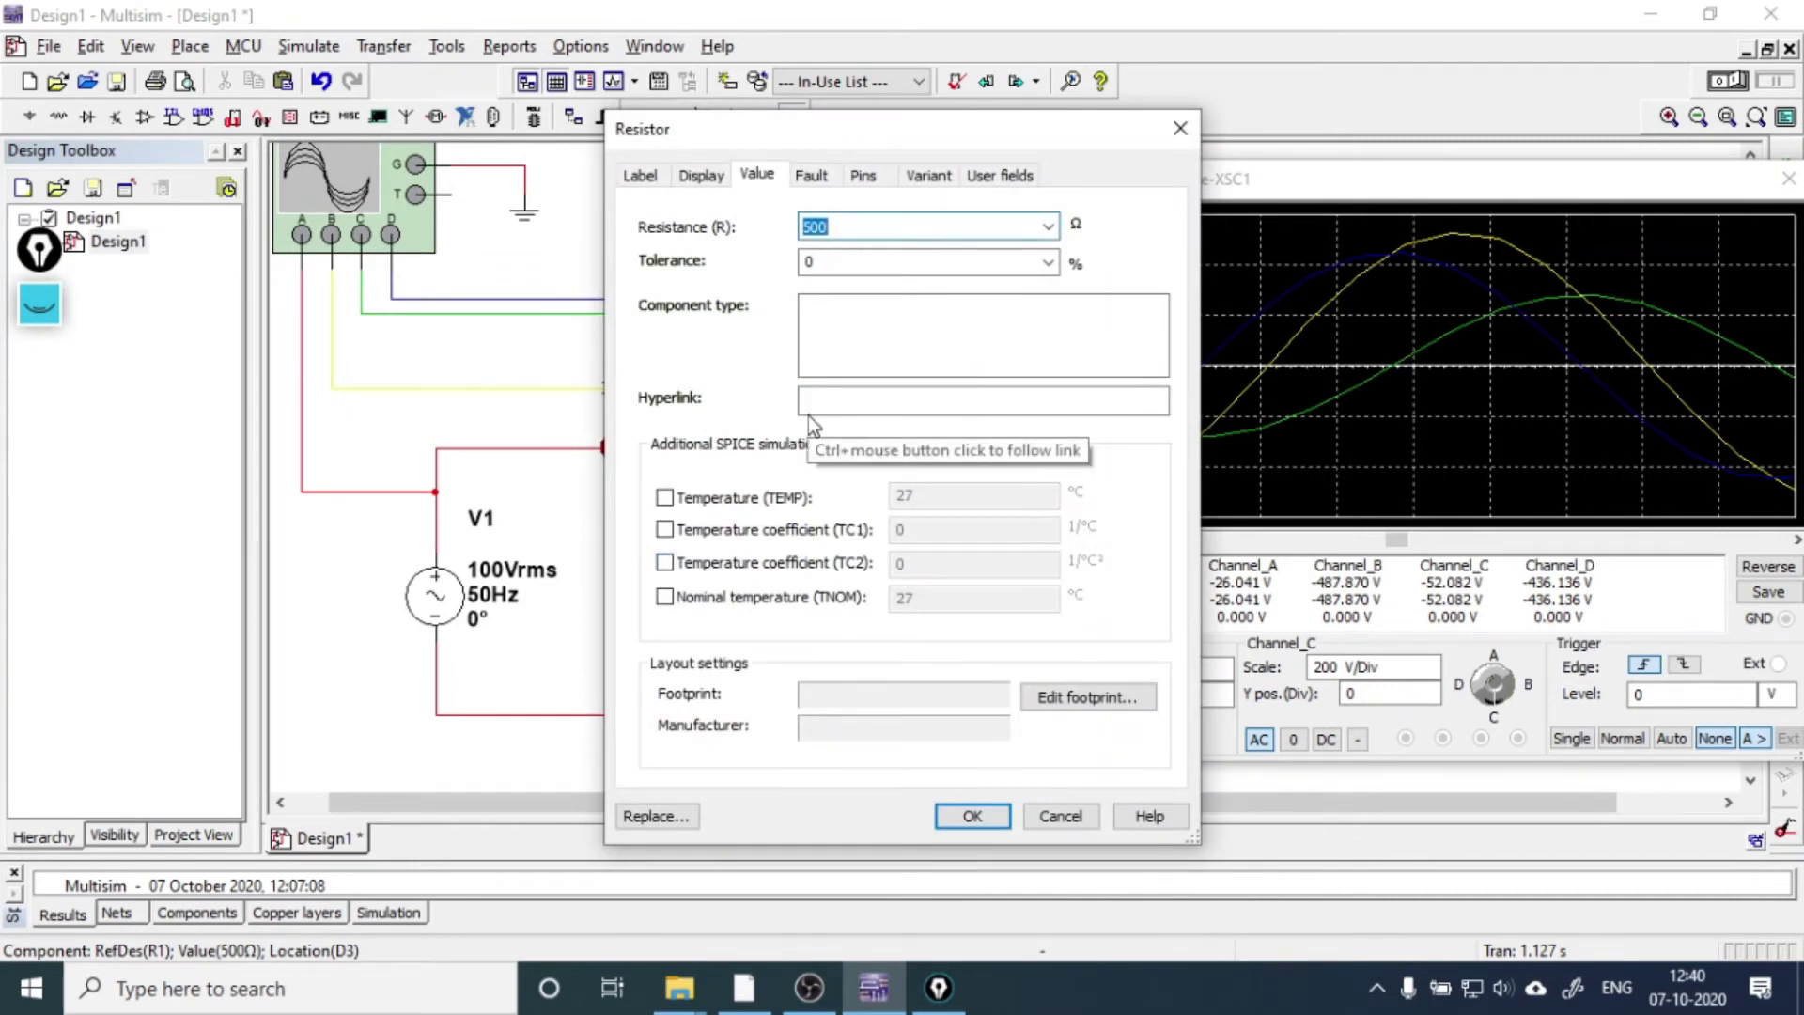
{"action": "type", "text": "200"}
{"action": "key", "text": "Return"}
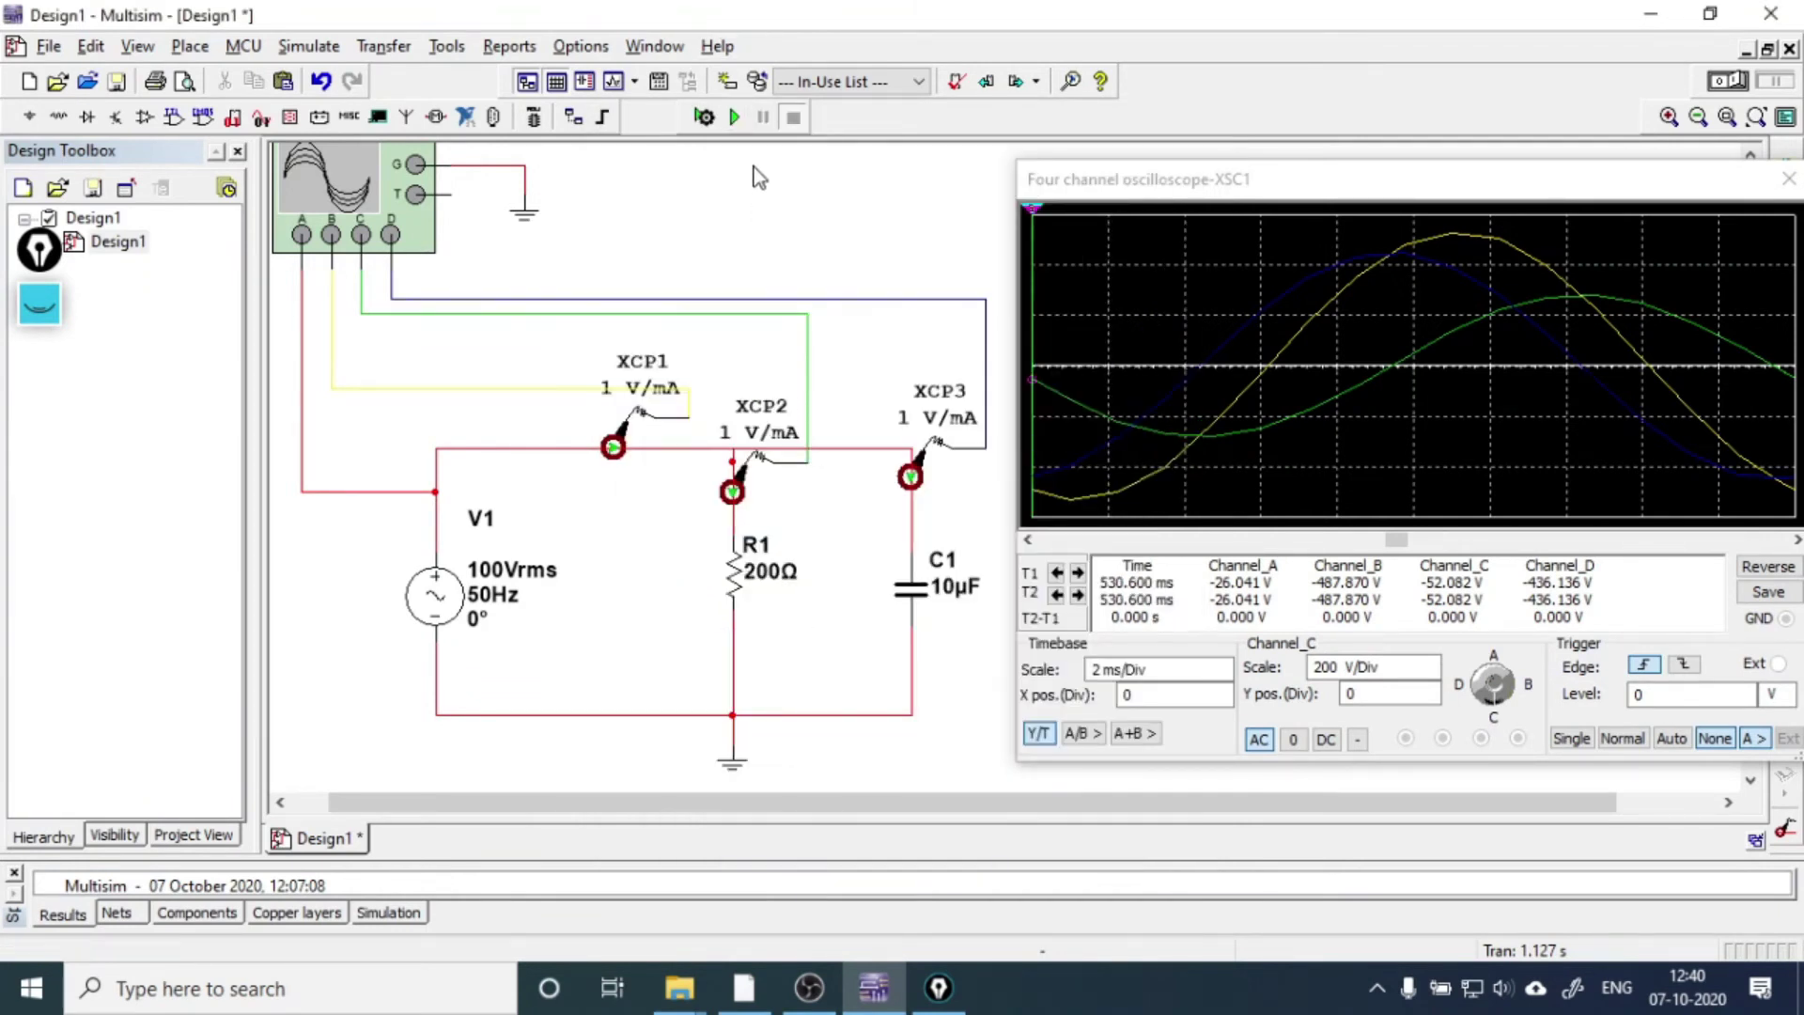
- Run and stop the simulation with the new resistance, and bring the oscilloscope traces back to about 1.051 s
{"action": "left_click", "coordinate": [736, 117]}
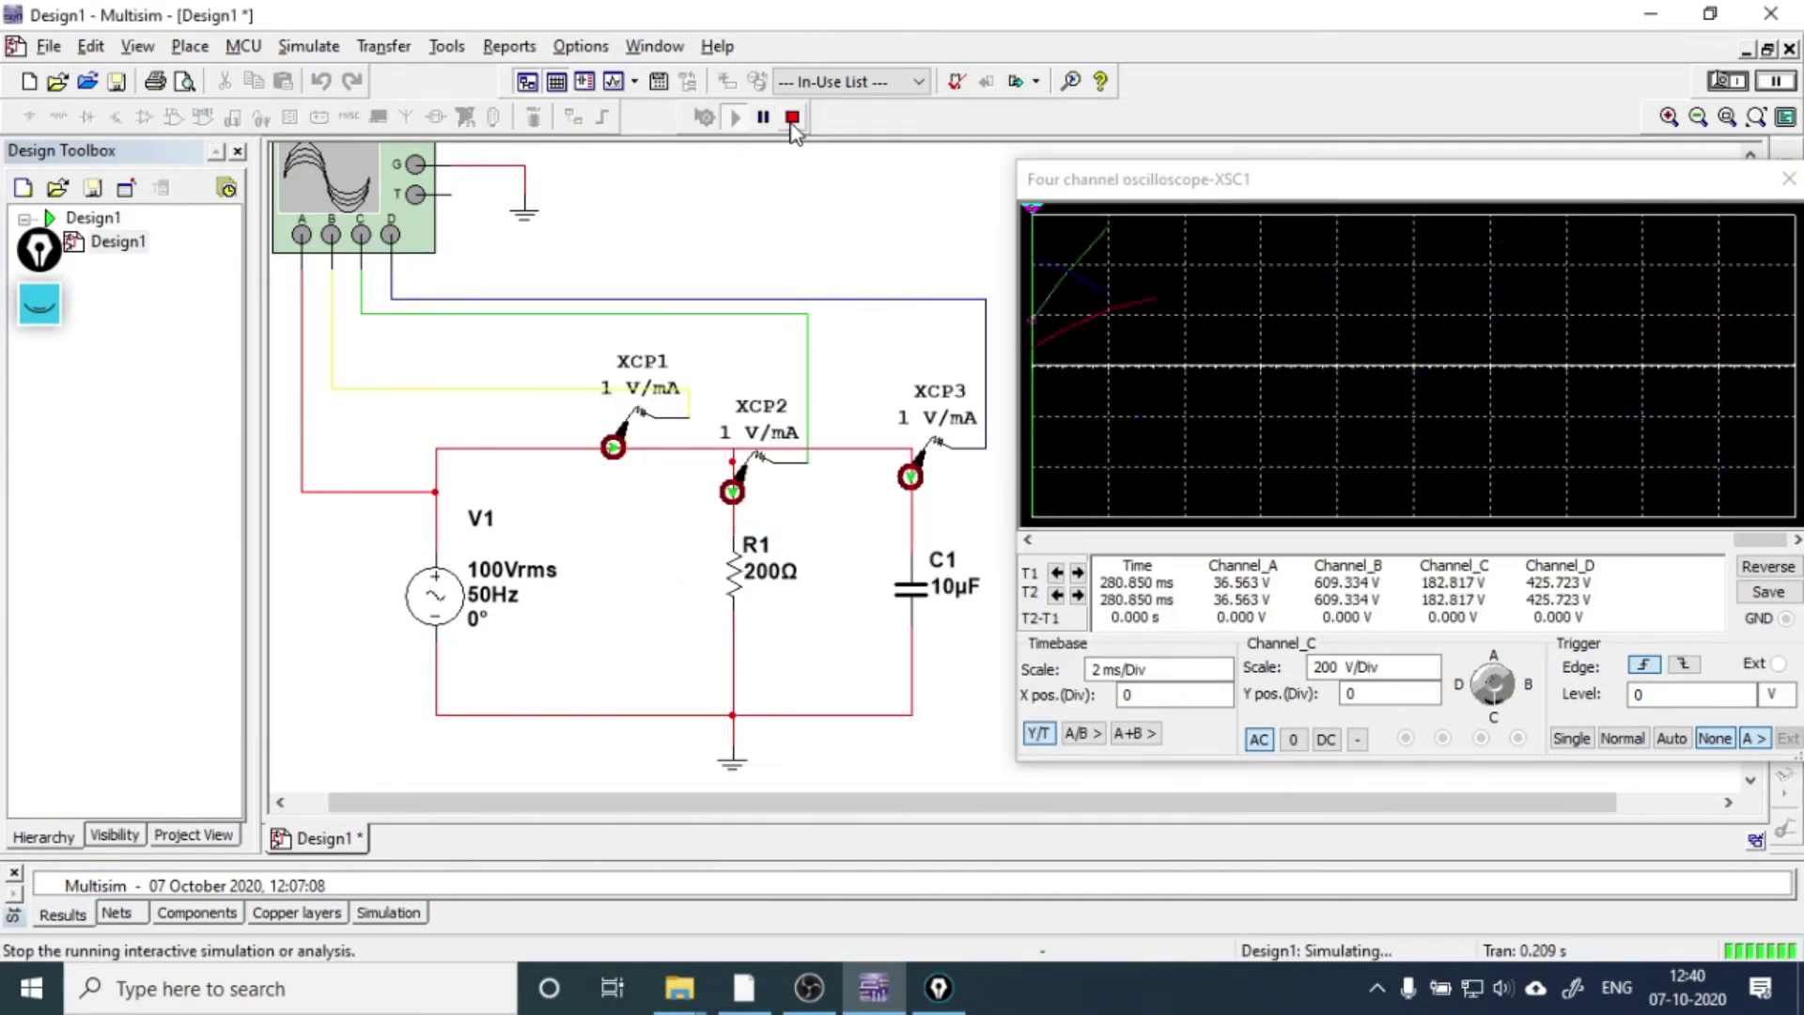
{"action": "left_click", "coordinate": [793, 117]}
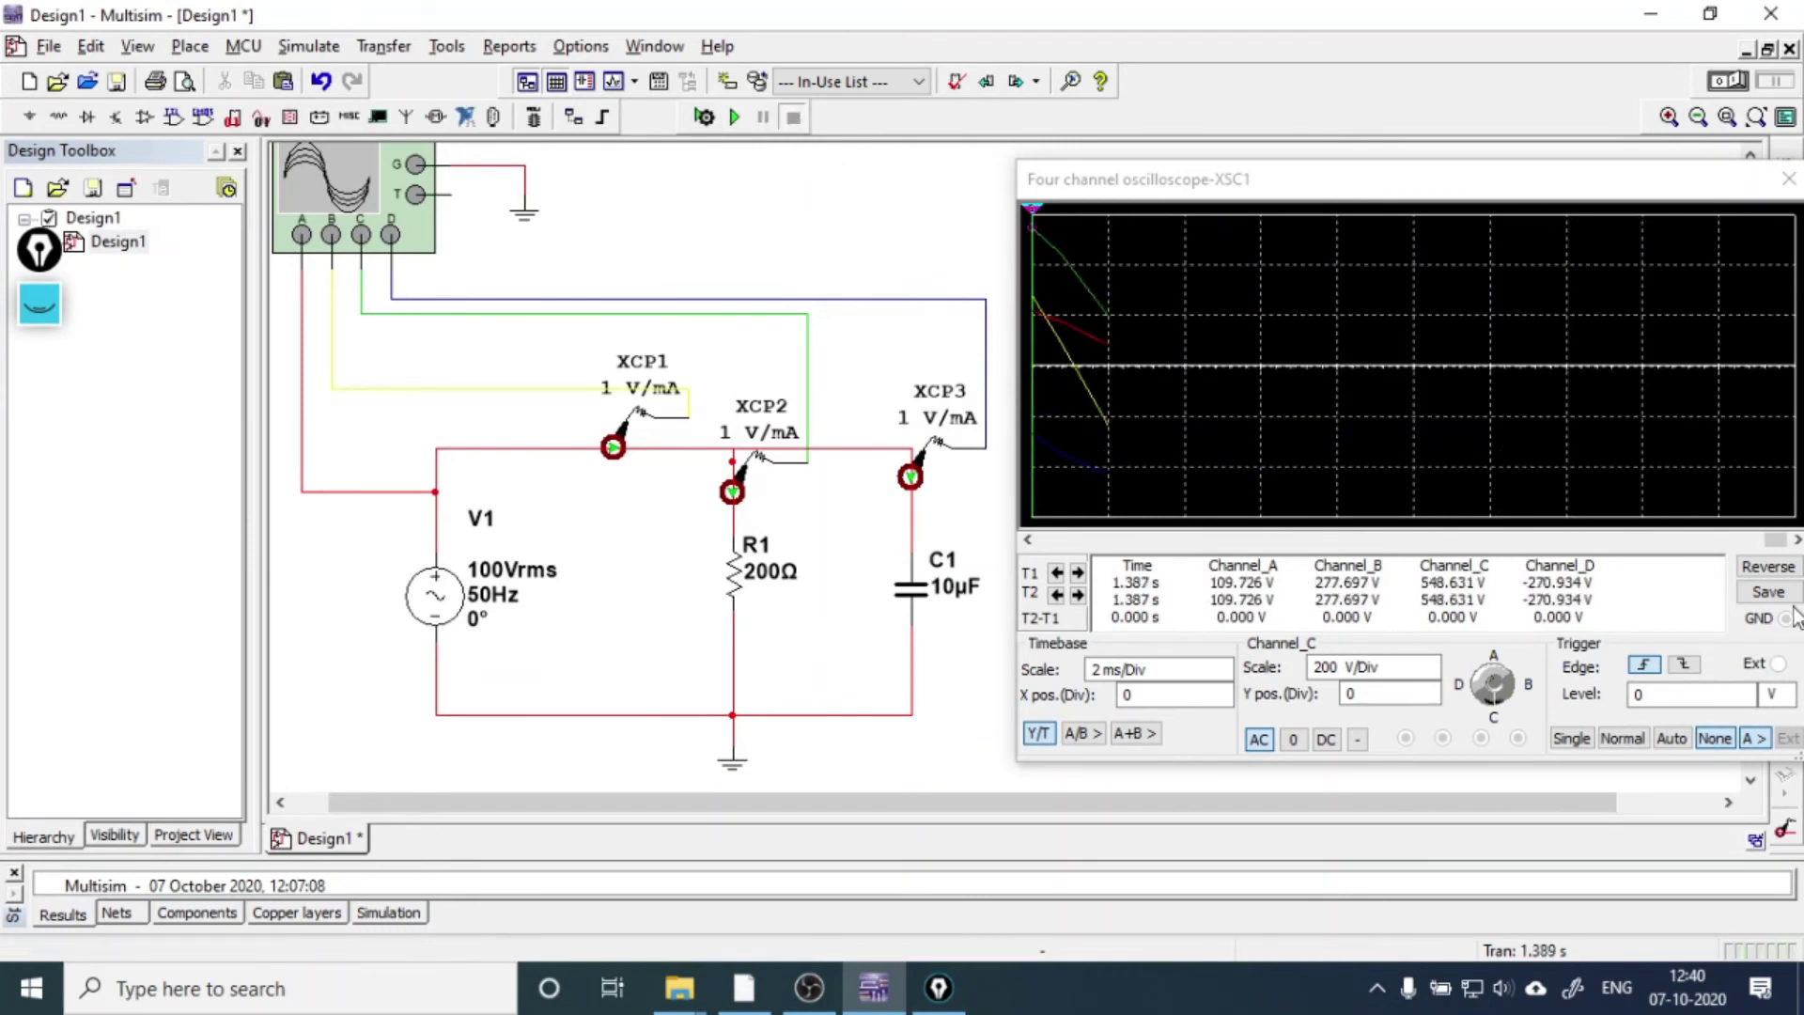
{"action": "left_click_drag", "start_coordinate": [1773, 549], "coordinate": [1608, 550]}
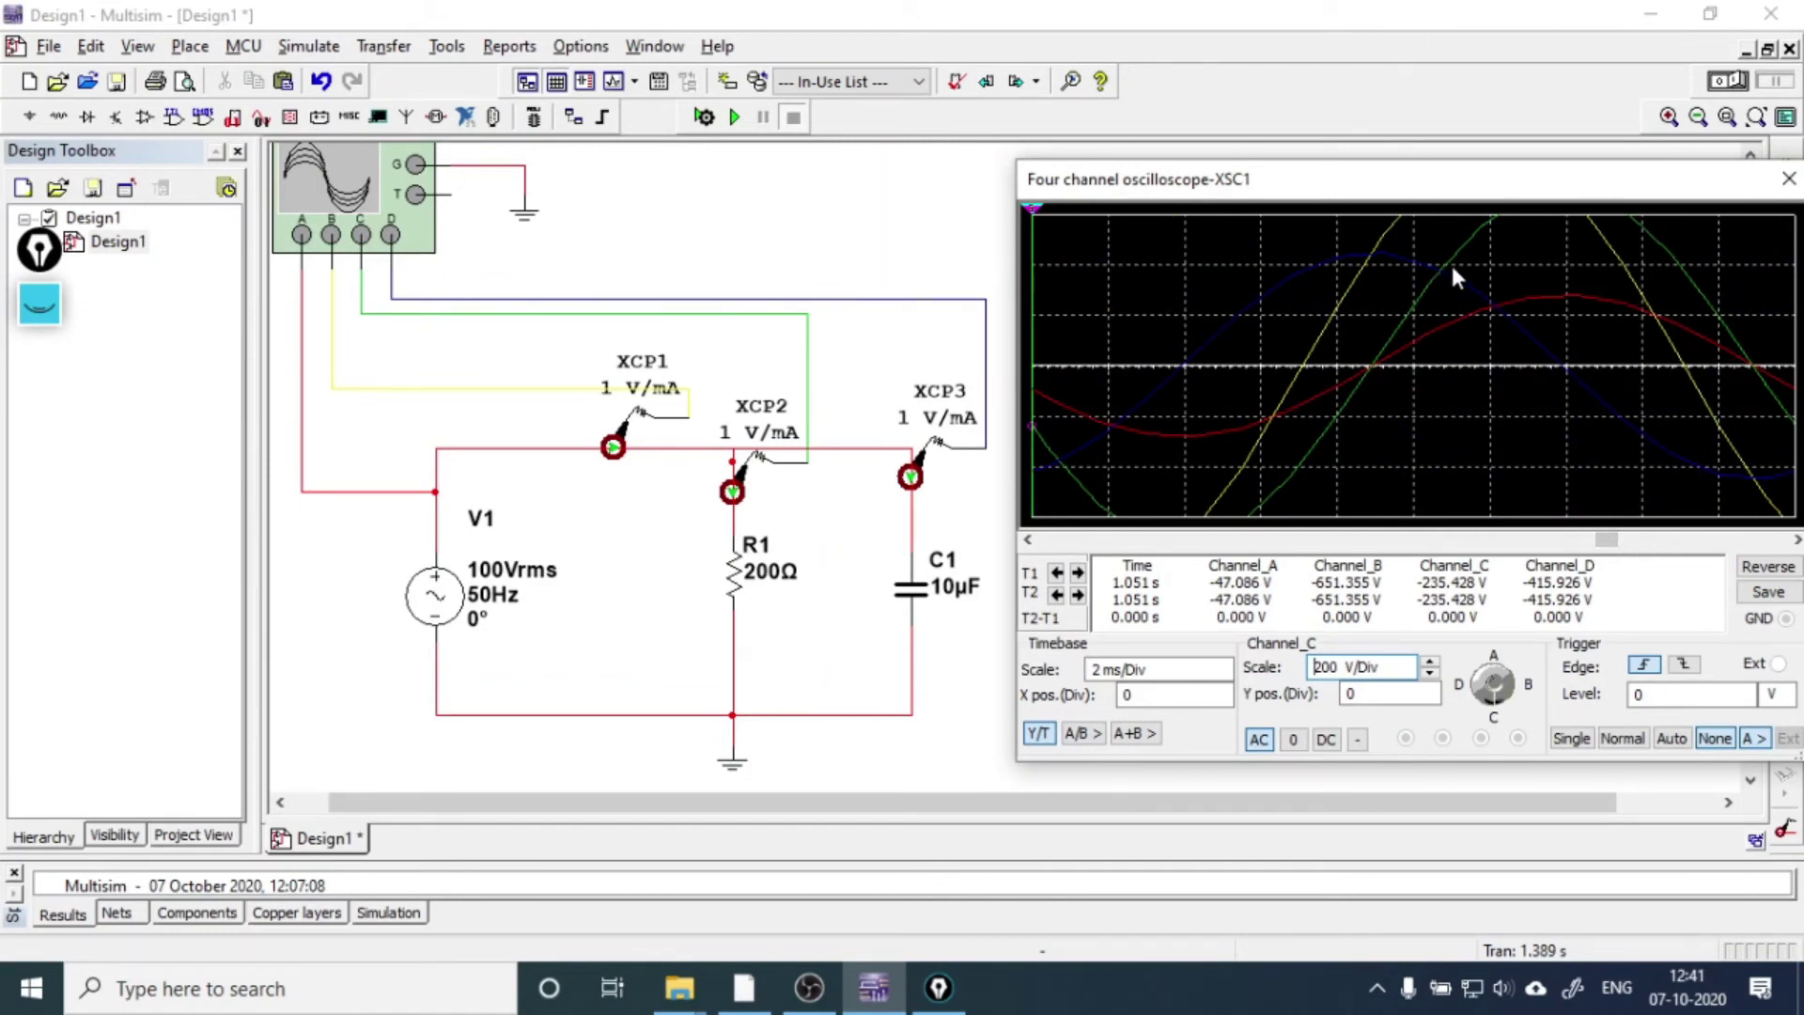
- Show and clear the old annotations, and mark the blue trace's zero crossing with a vertical line and 90° lead
{"action": "left_click", "coordinate": [37, 314]}
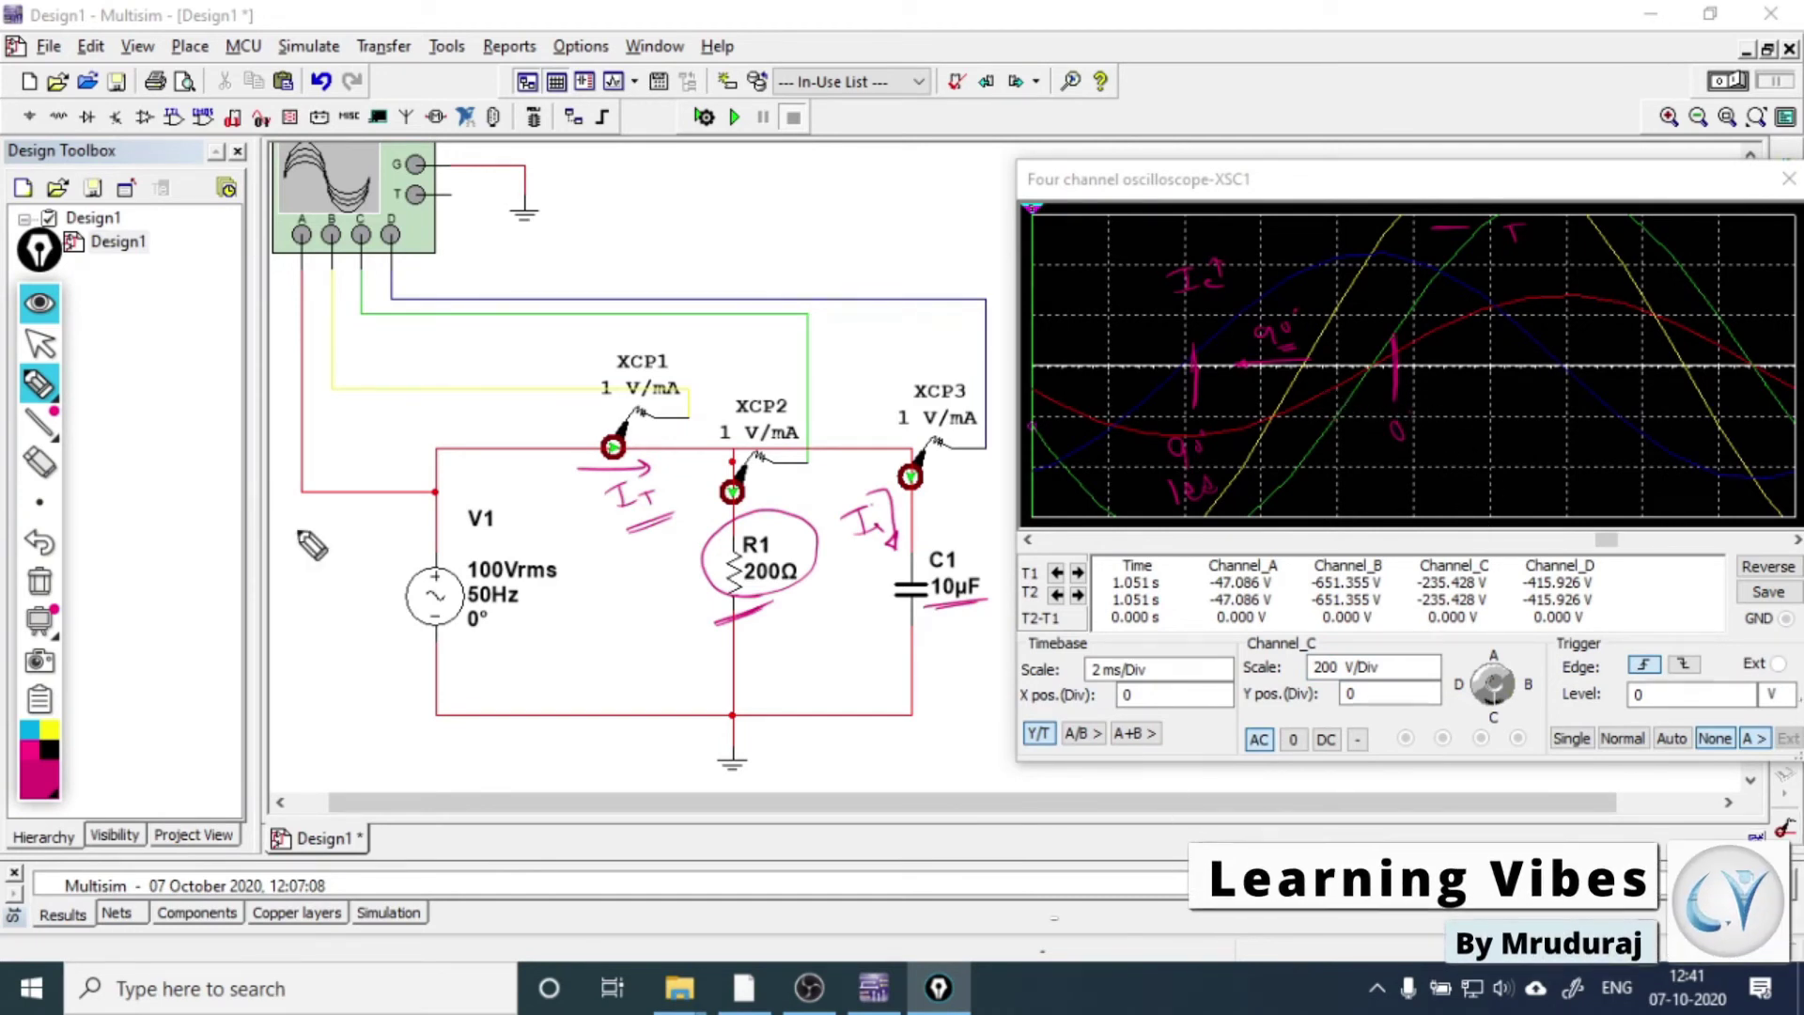
{"action": "left_click", "coordinate": [52, 411]}
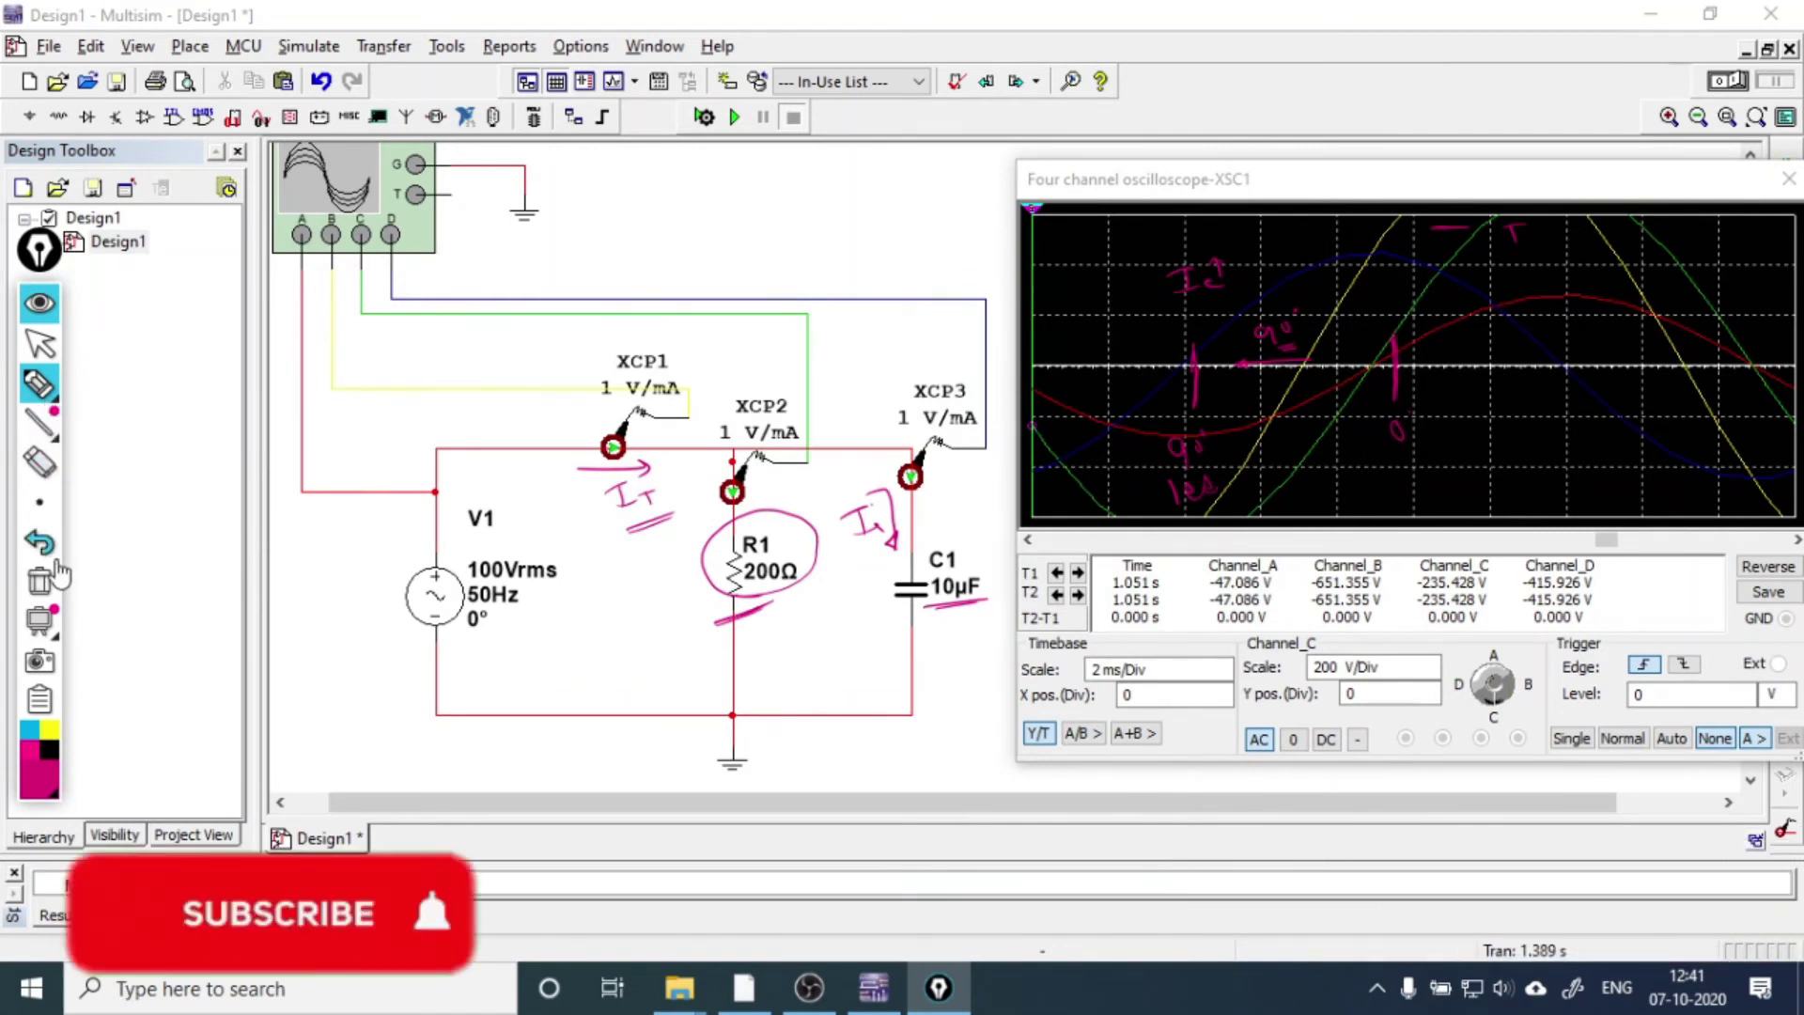
{"action": "left_click", "coordinate": [40, 581]}
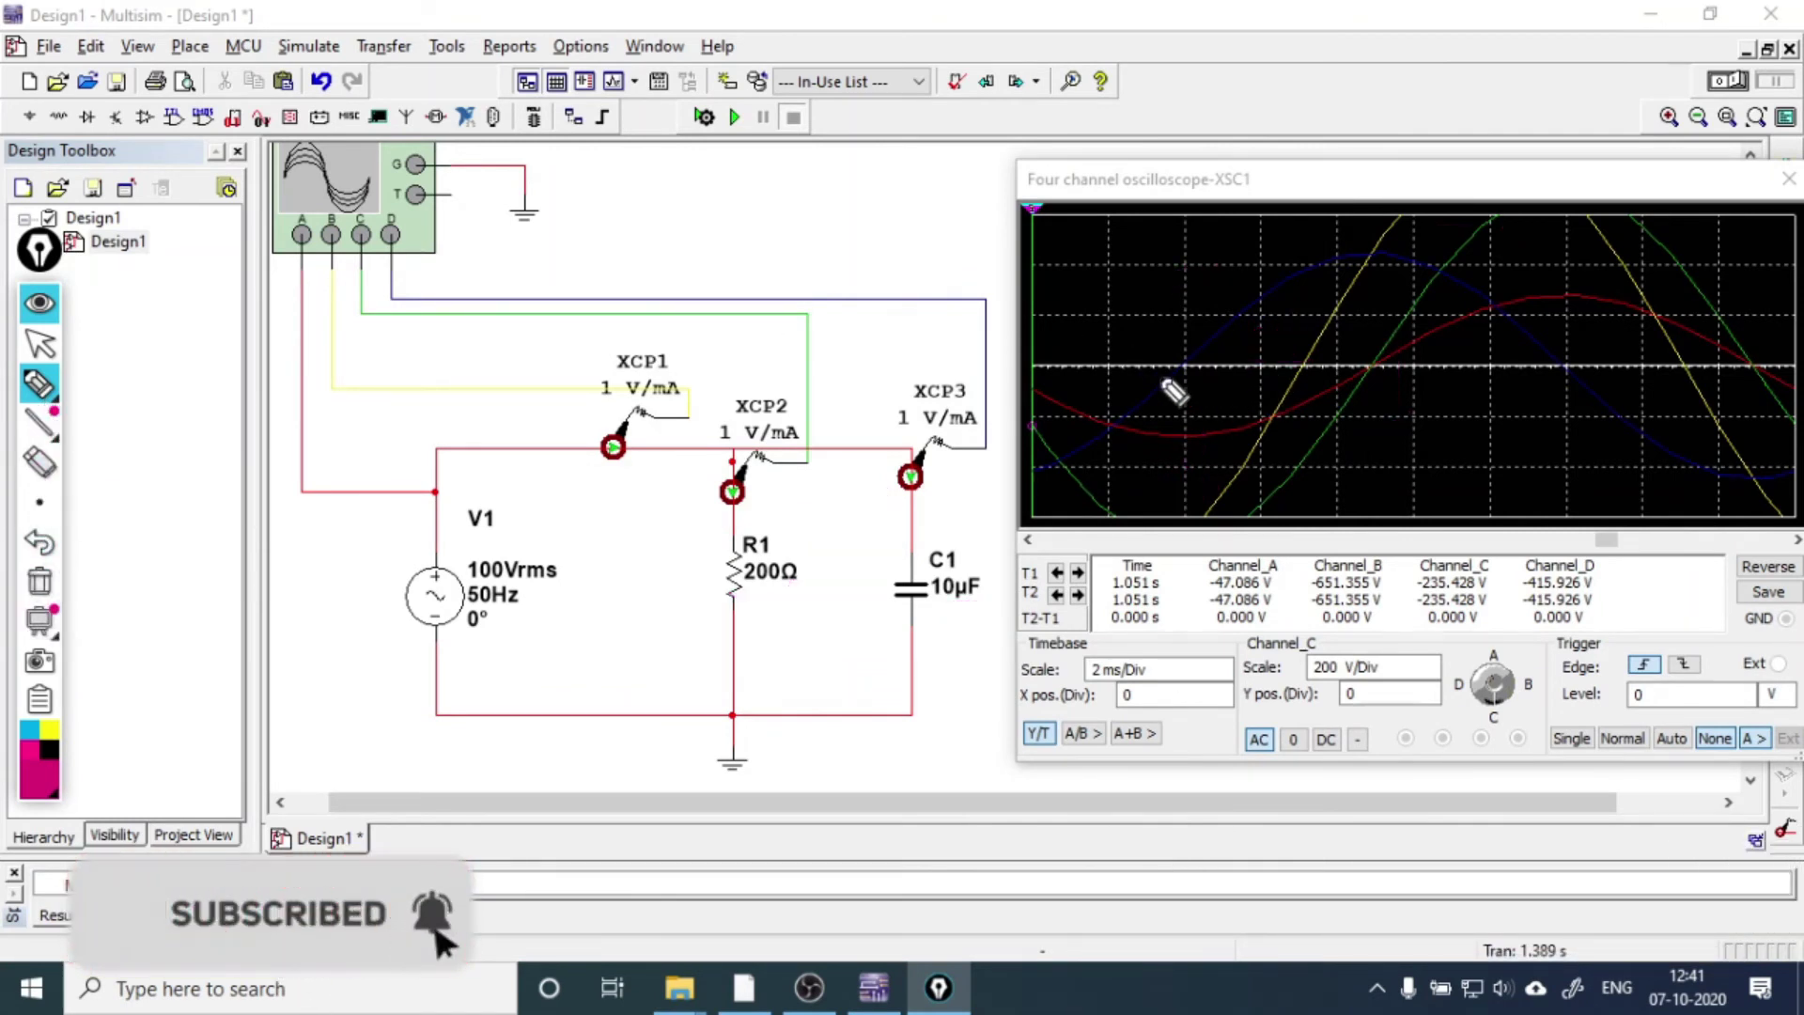
{"action": "left_click_drag", "start_coordinate": [1181, 348], "coordinate": [1174, 492]}
{"action": "left_click", "coordinate": [1193, 448]}
{"action": "left_click", "coordinate": [1195, 461]}
{"action": "left_click_drag", "start_coordinate": [1186, 481], "coordinate": [1217, 478]}
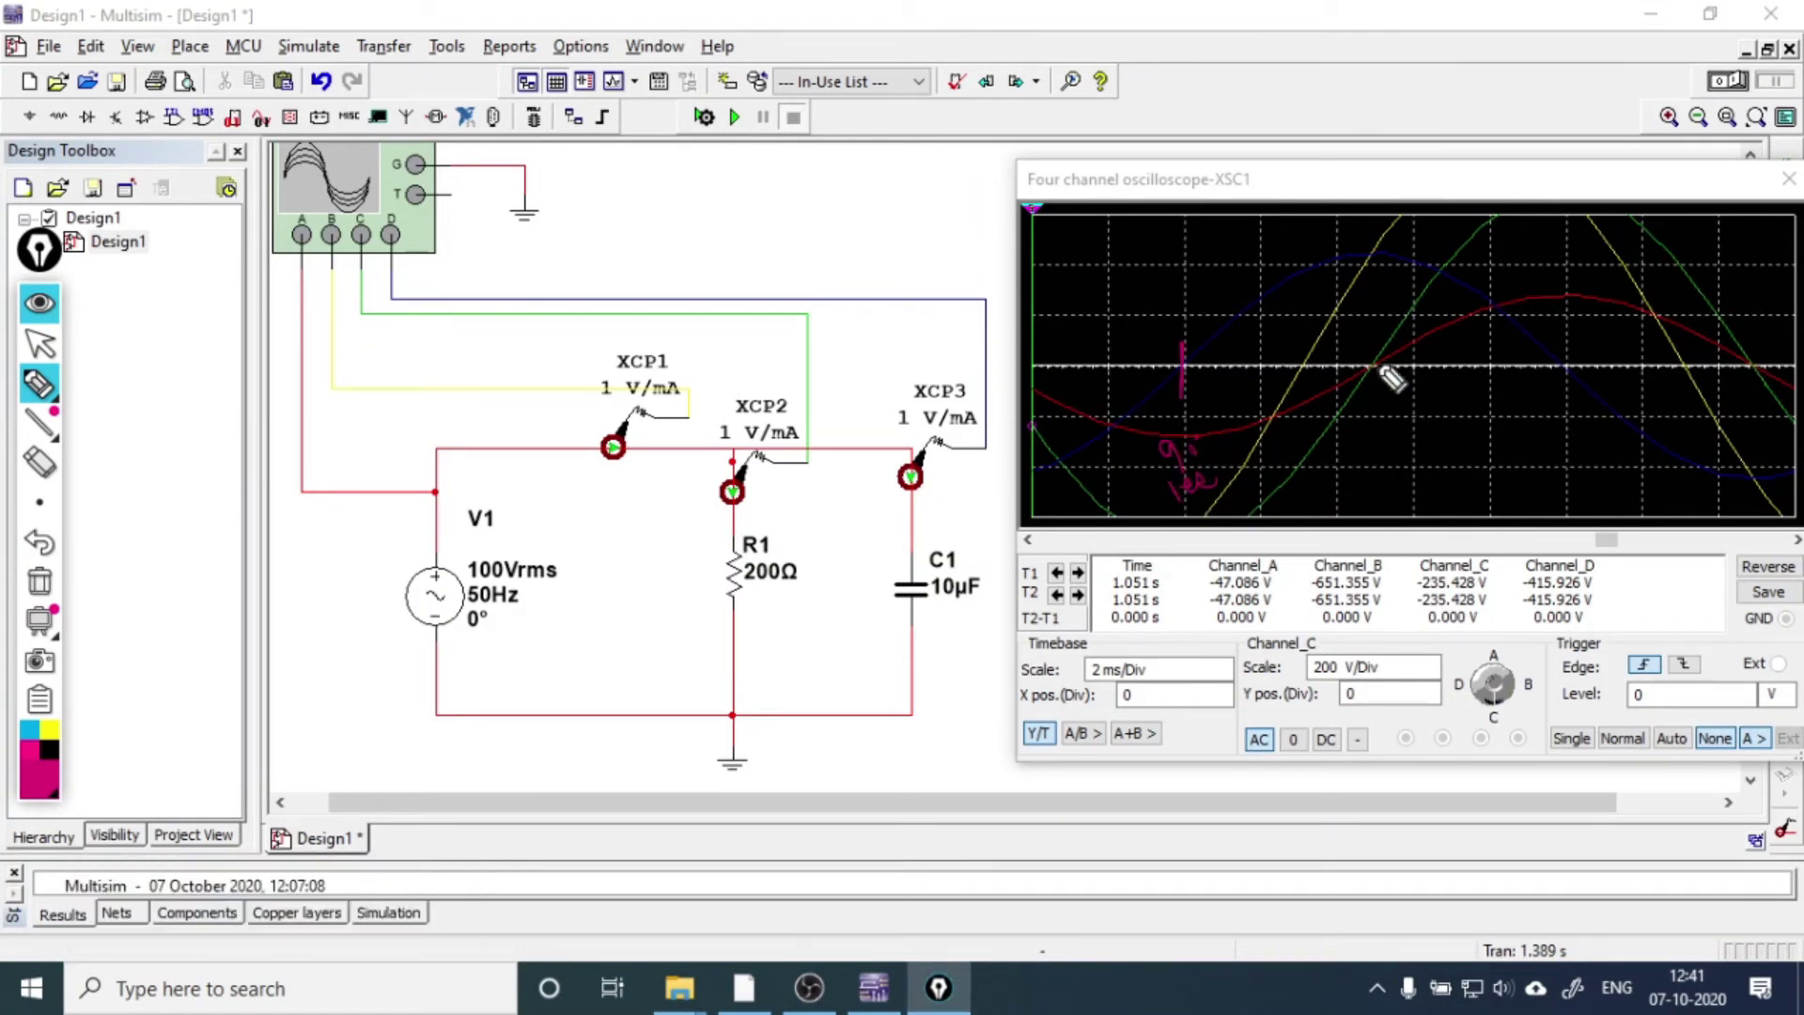
- Mark the green trace IR with its zero crossing at 0°, and draw a rightward arrow towards 0° beside the yellow trace
{"action": "left_click_drag", "start_coordinate": [1373, 352], "coordinate": [1388, 454]}
{"action": "left_click_drag", "start_coordinate": [1410, 293], "coordinate": [1461, 295]}
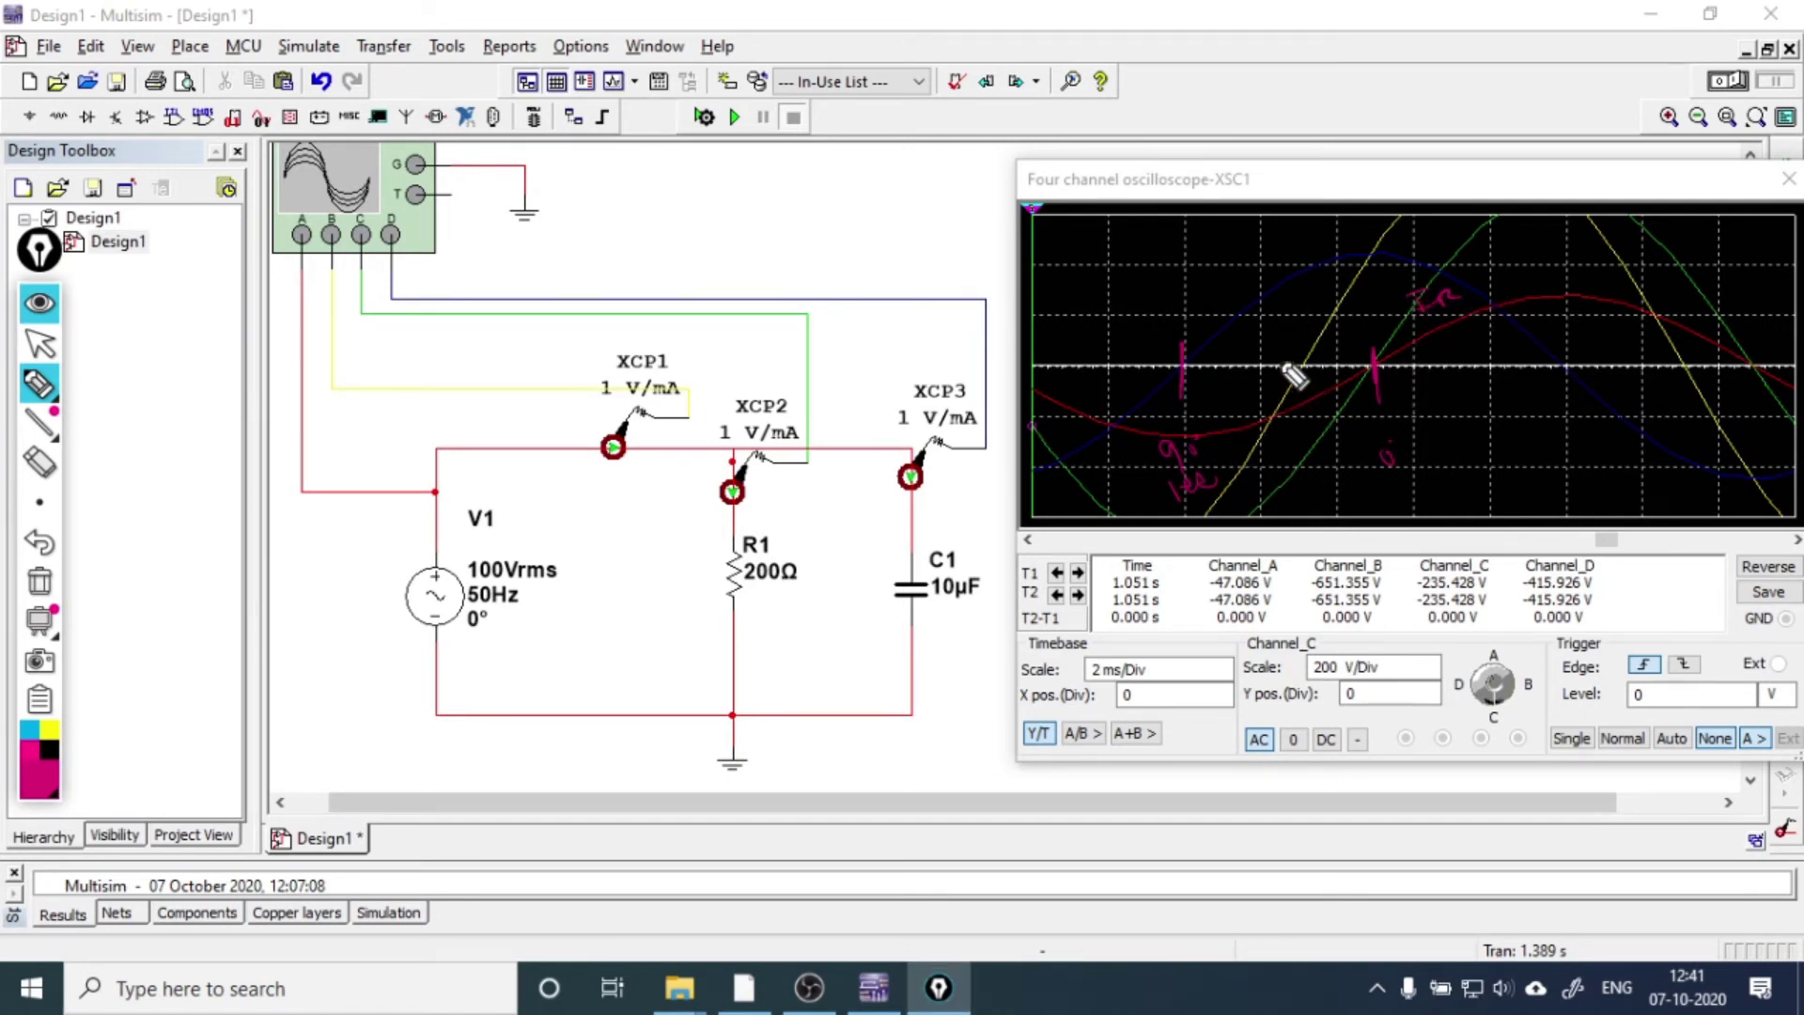
{"action": "left_click_drag", "start_coordinate": [1264, 355], "coordinate": [1355, 338]}
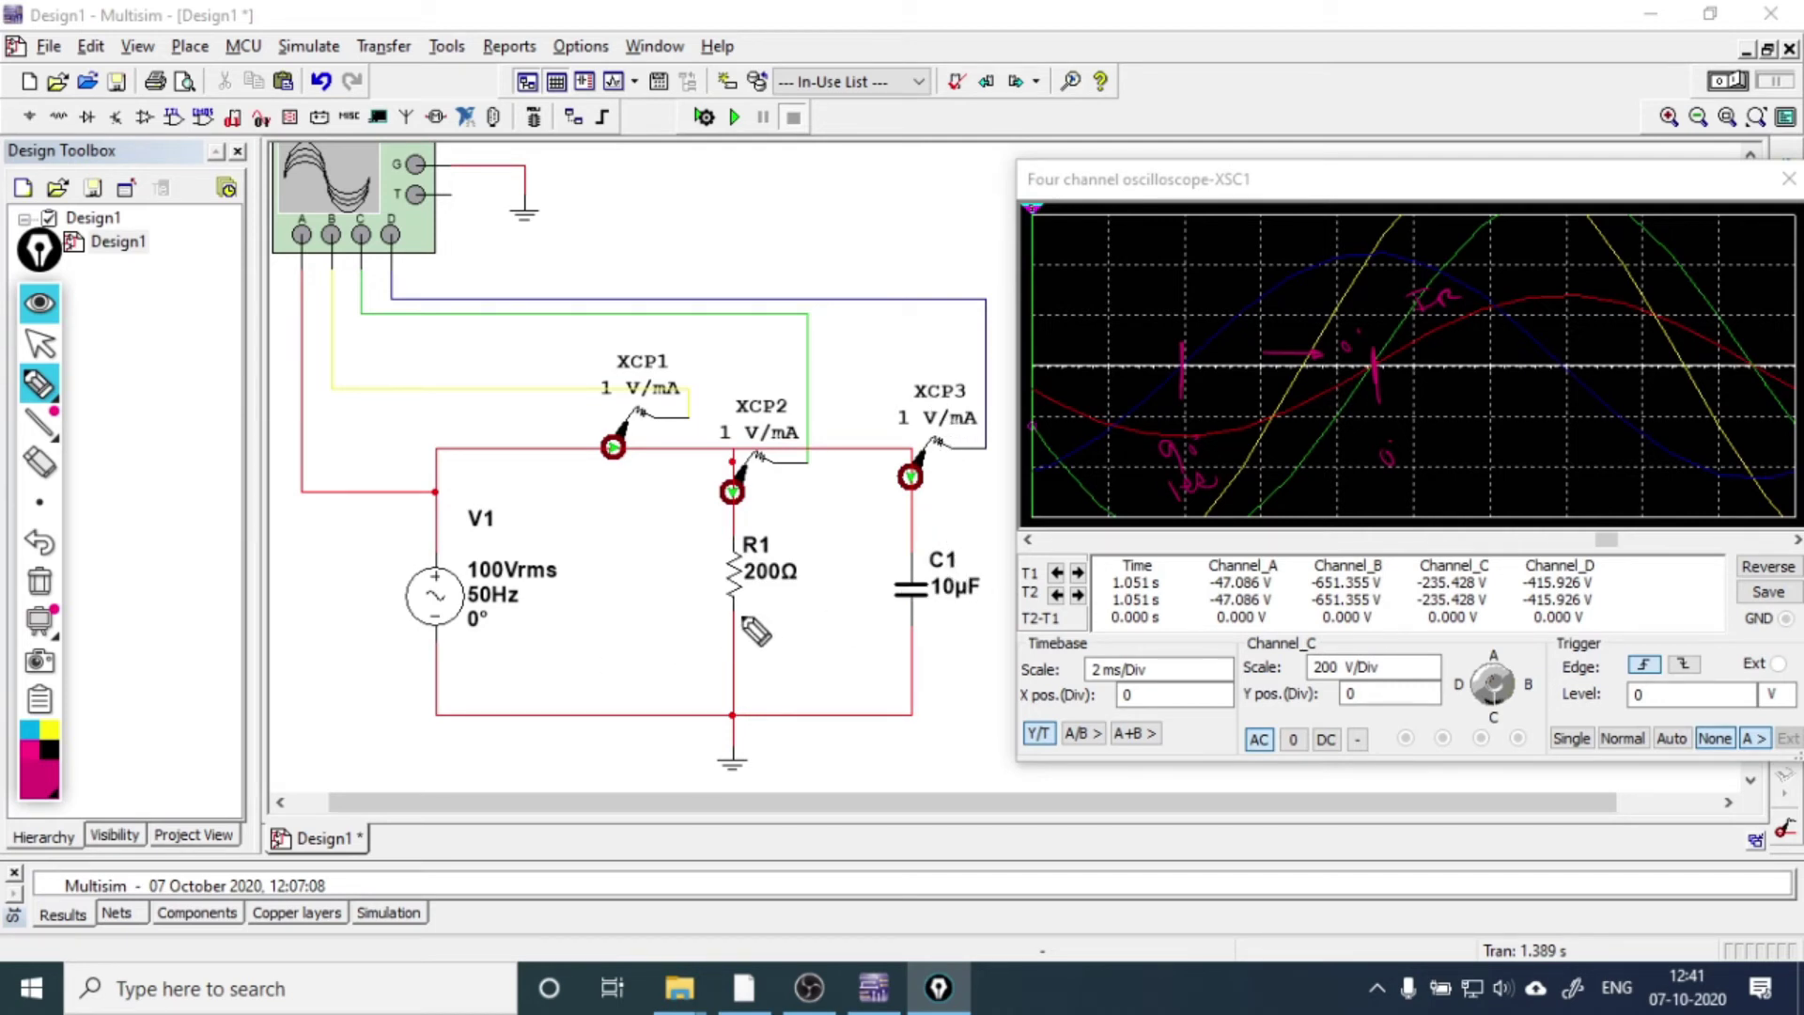
- Underline the R1 and C1 values and the lead note, and draw one loop enclosing both components
{"action": "left_click_drag", "start_coordinate": [708, 620], "coordinate": [806, 592]}
{"action": "left_click_drag", "start_coordinate": [709, 628], "coordinate": [810, 598]}
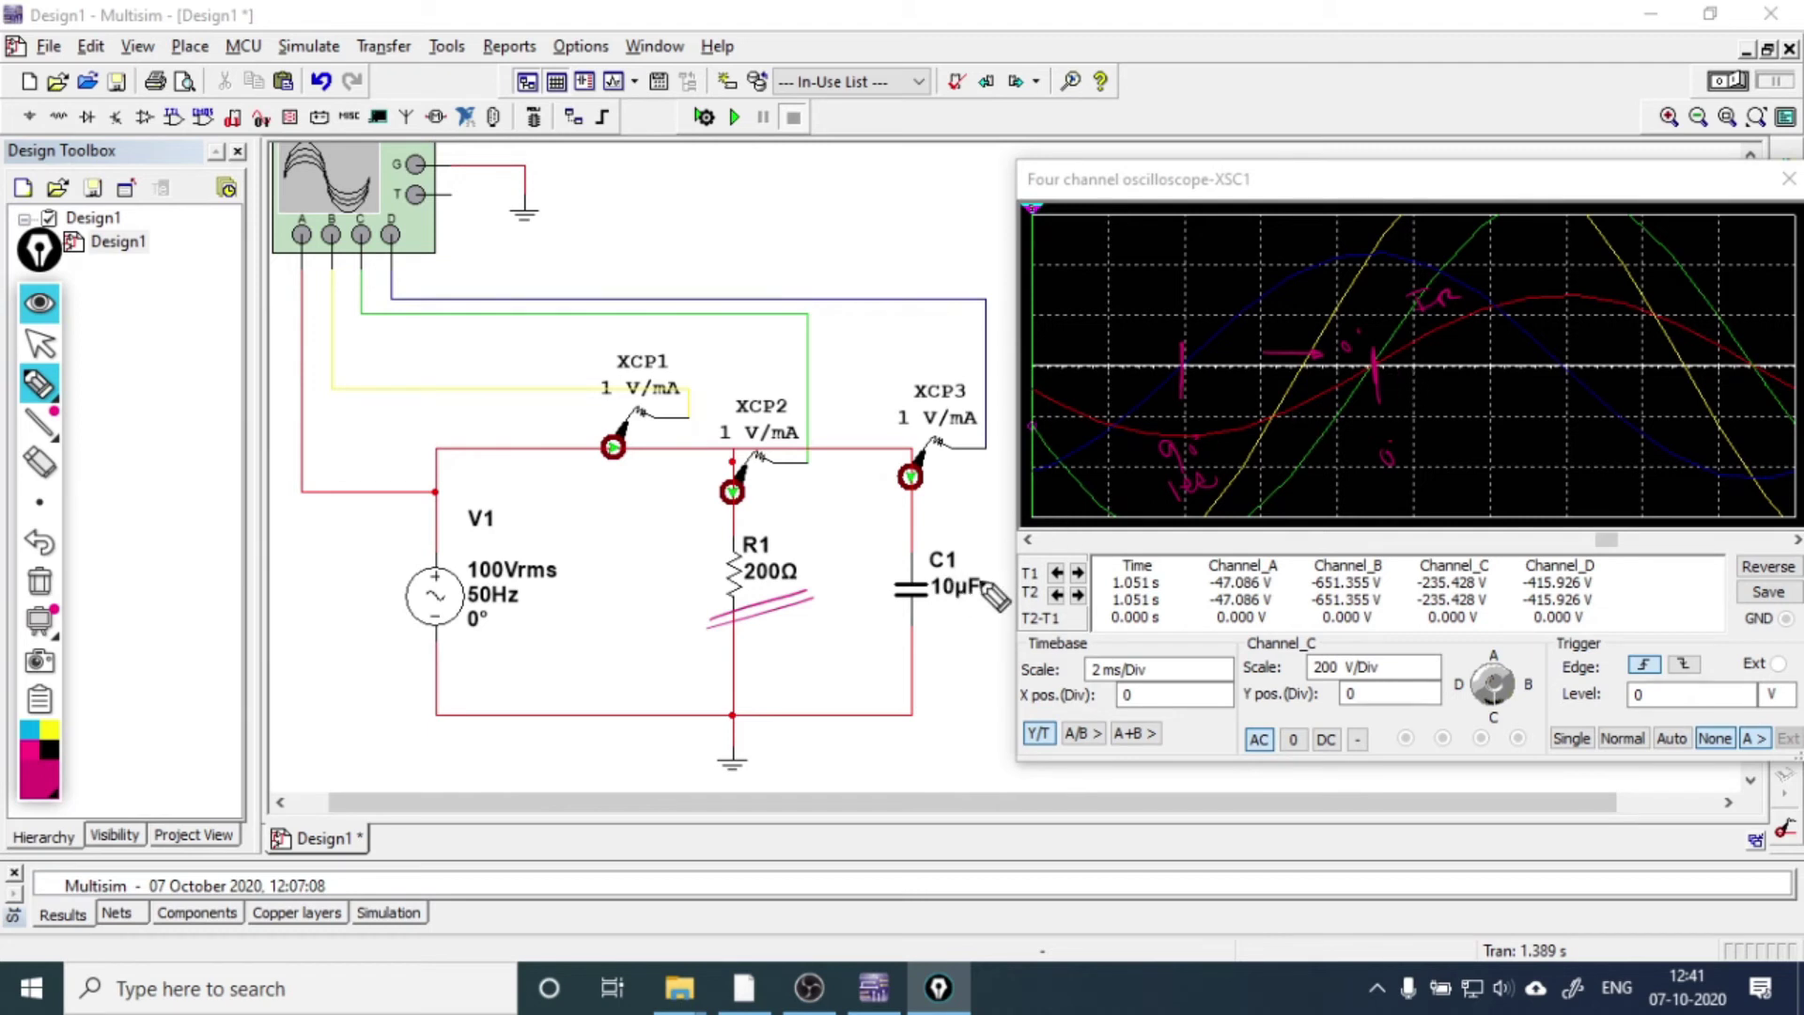
{"action": "left_click_drag", "start_coordinate": [905, 624], "coordinate": [998, 610]}
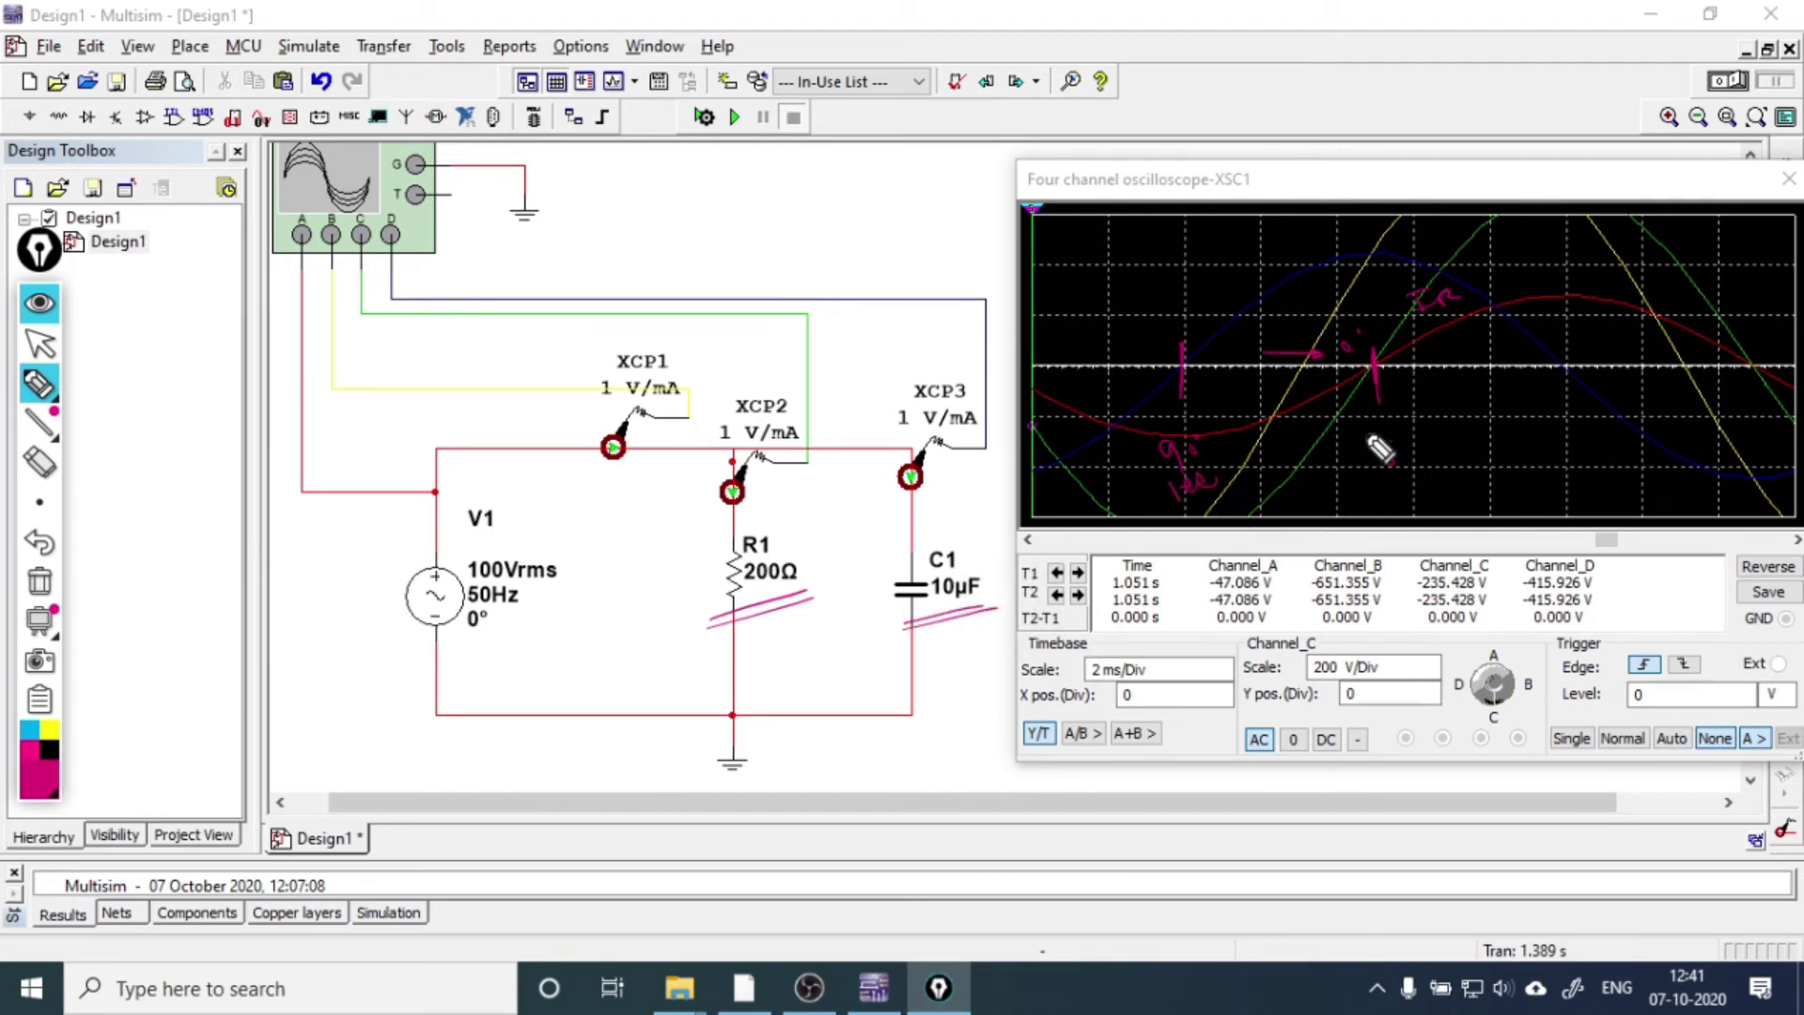
{"action": "left_click_drag", "start_coordinate": [1173, 506], "coordinate": [1252, 494]}
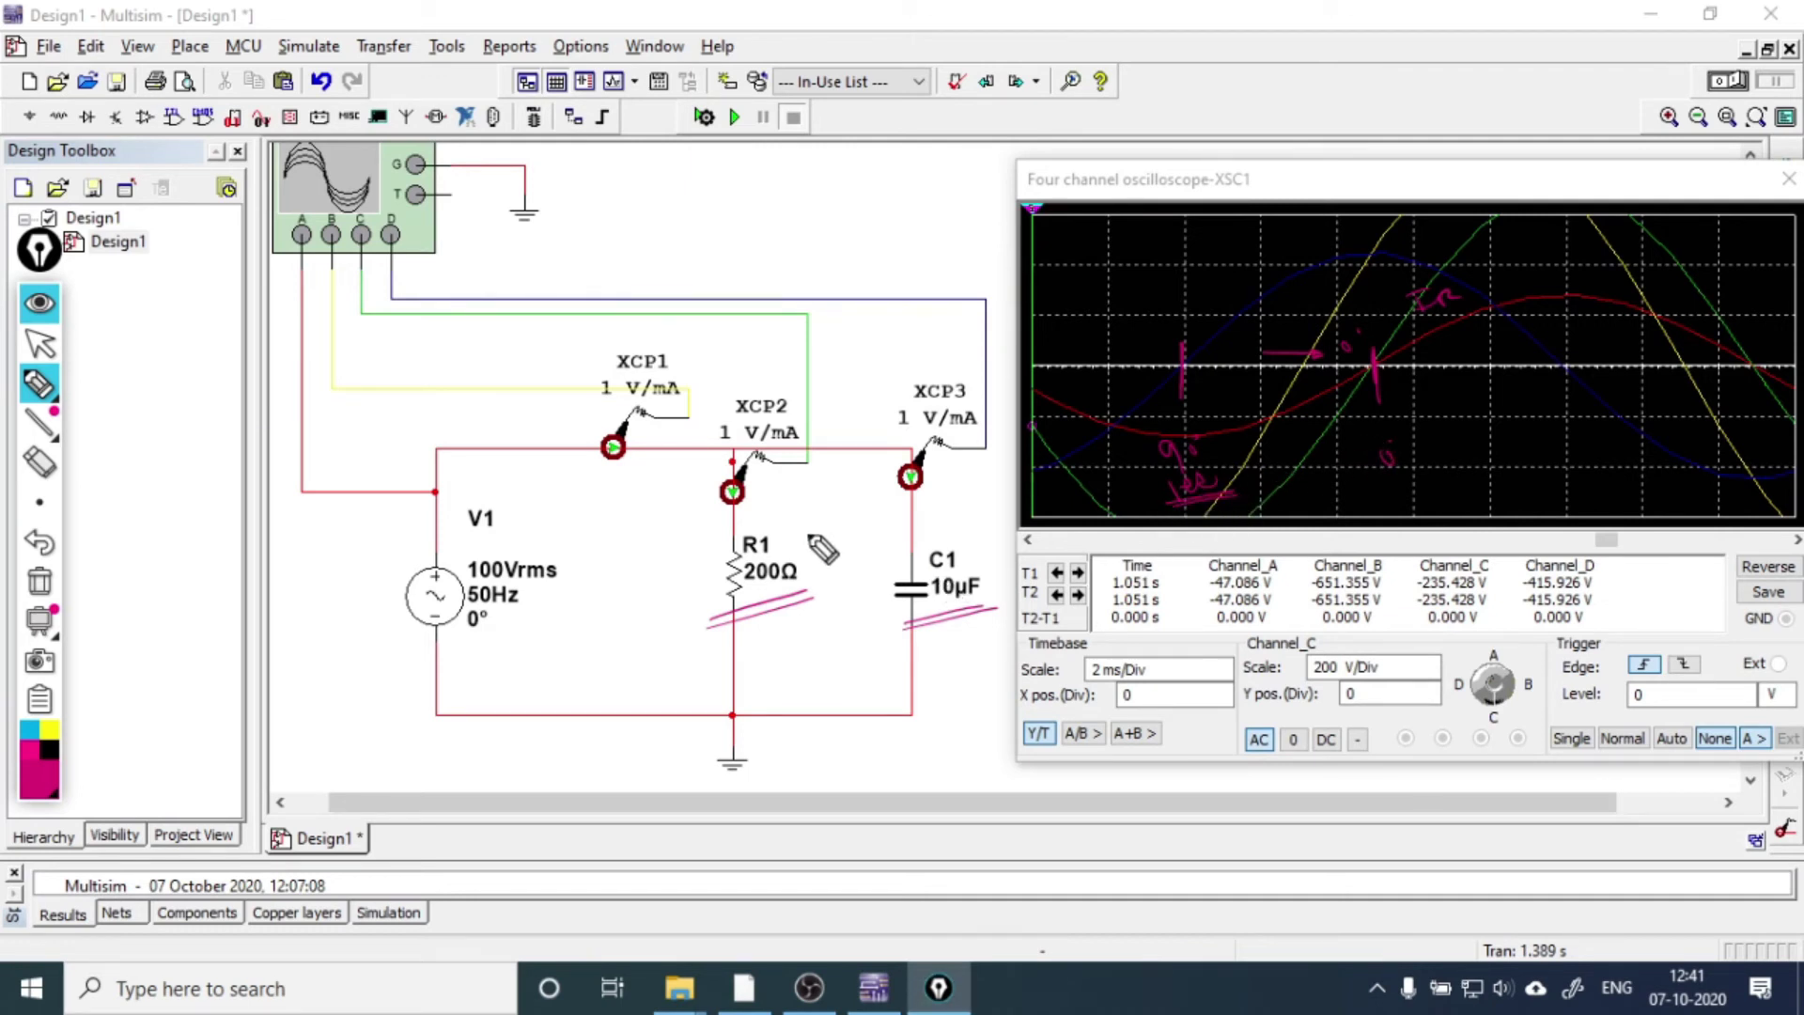
{"action": "mouse_move", "coordinate": [794, 512]}
{"action": "left_mouse_down"}
{"action": "mouse_move", "coordinate": [731, 519]}
{"action": "mouse_move", "coordinate": [816, 607]}
{"action": "mouse_move", "coordinate": [994, 601]}
{"action": "mouse_move", "coordinate": [891, 519]}
{"action": "mouse_move", "coordinate": [799, 519]}
{"action": "left_mouse_up"}
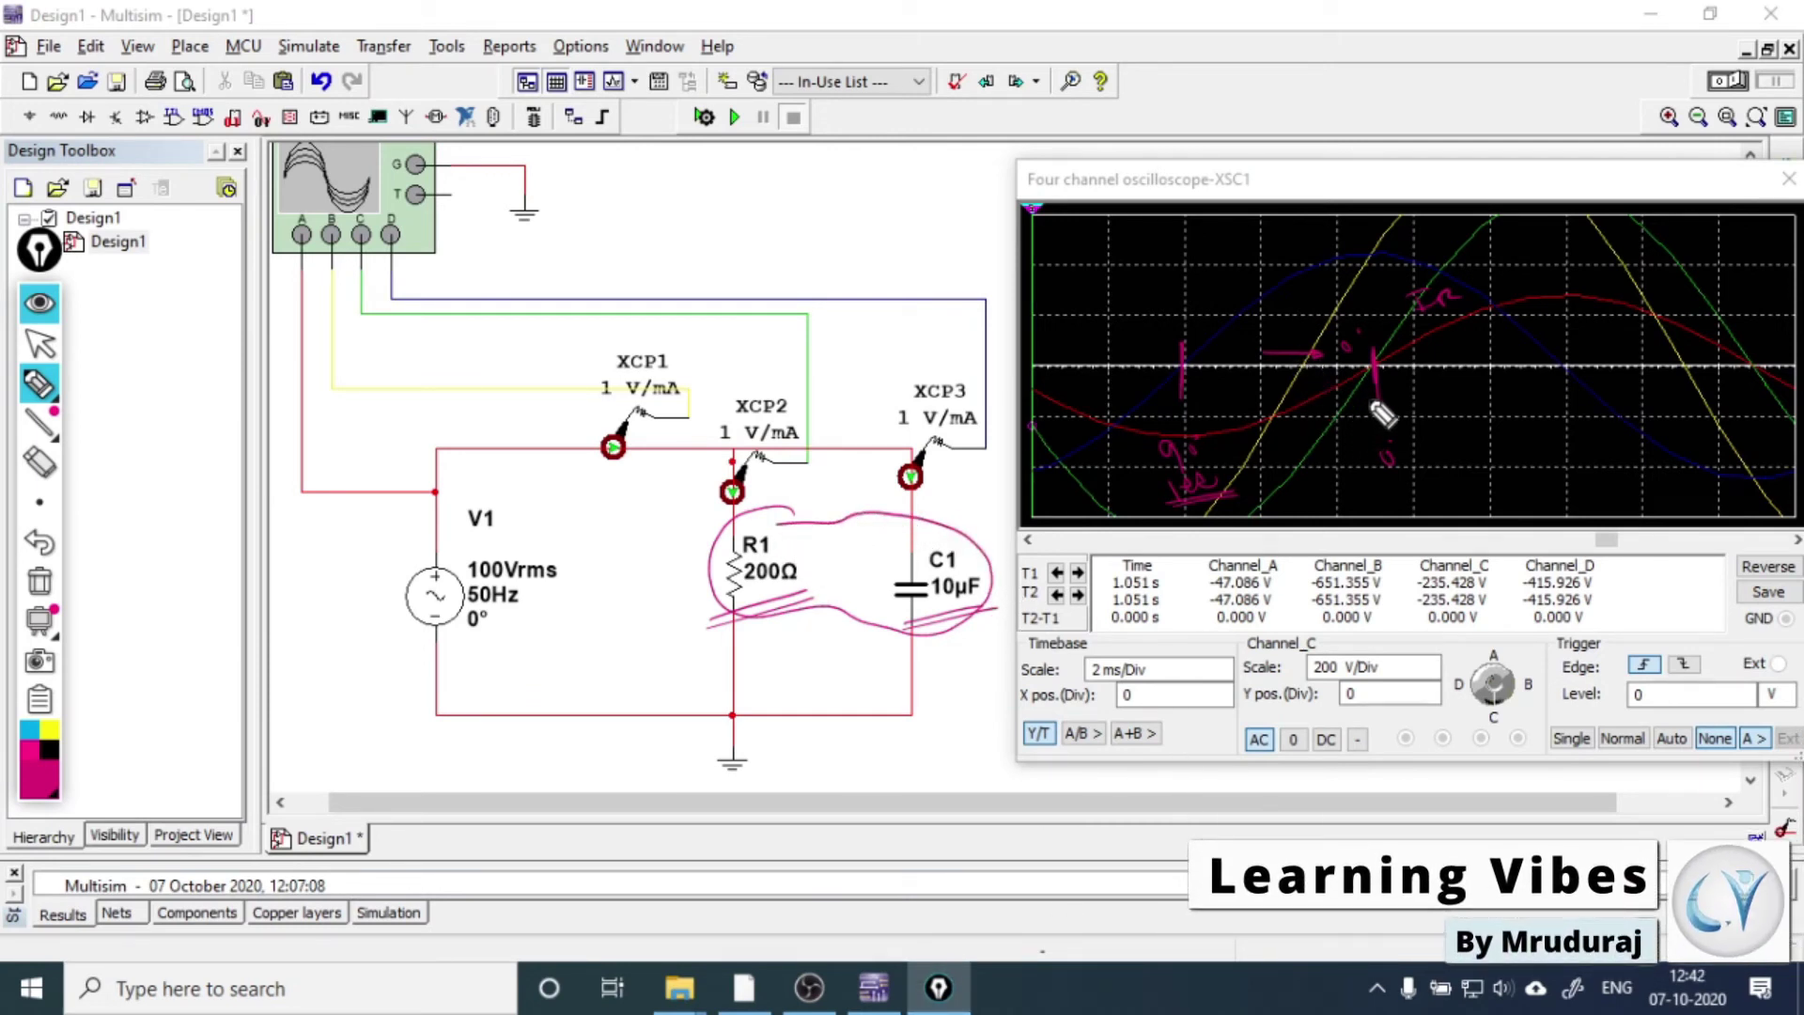
- Draw a leftward arrow from the 0° line to the 90° line, and underline R1 and C1 again
{"action": "left_click_drag", "start_coordinate": [1377, 402], "coordinate": [1186, 400]}
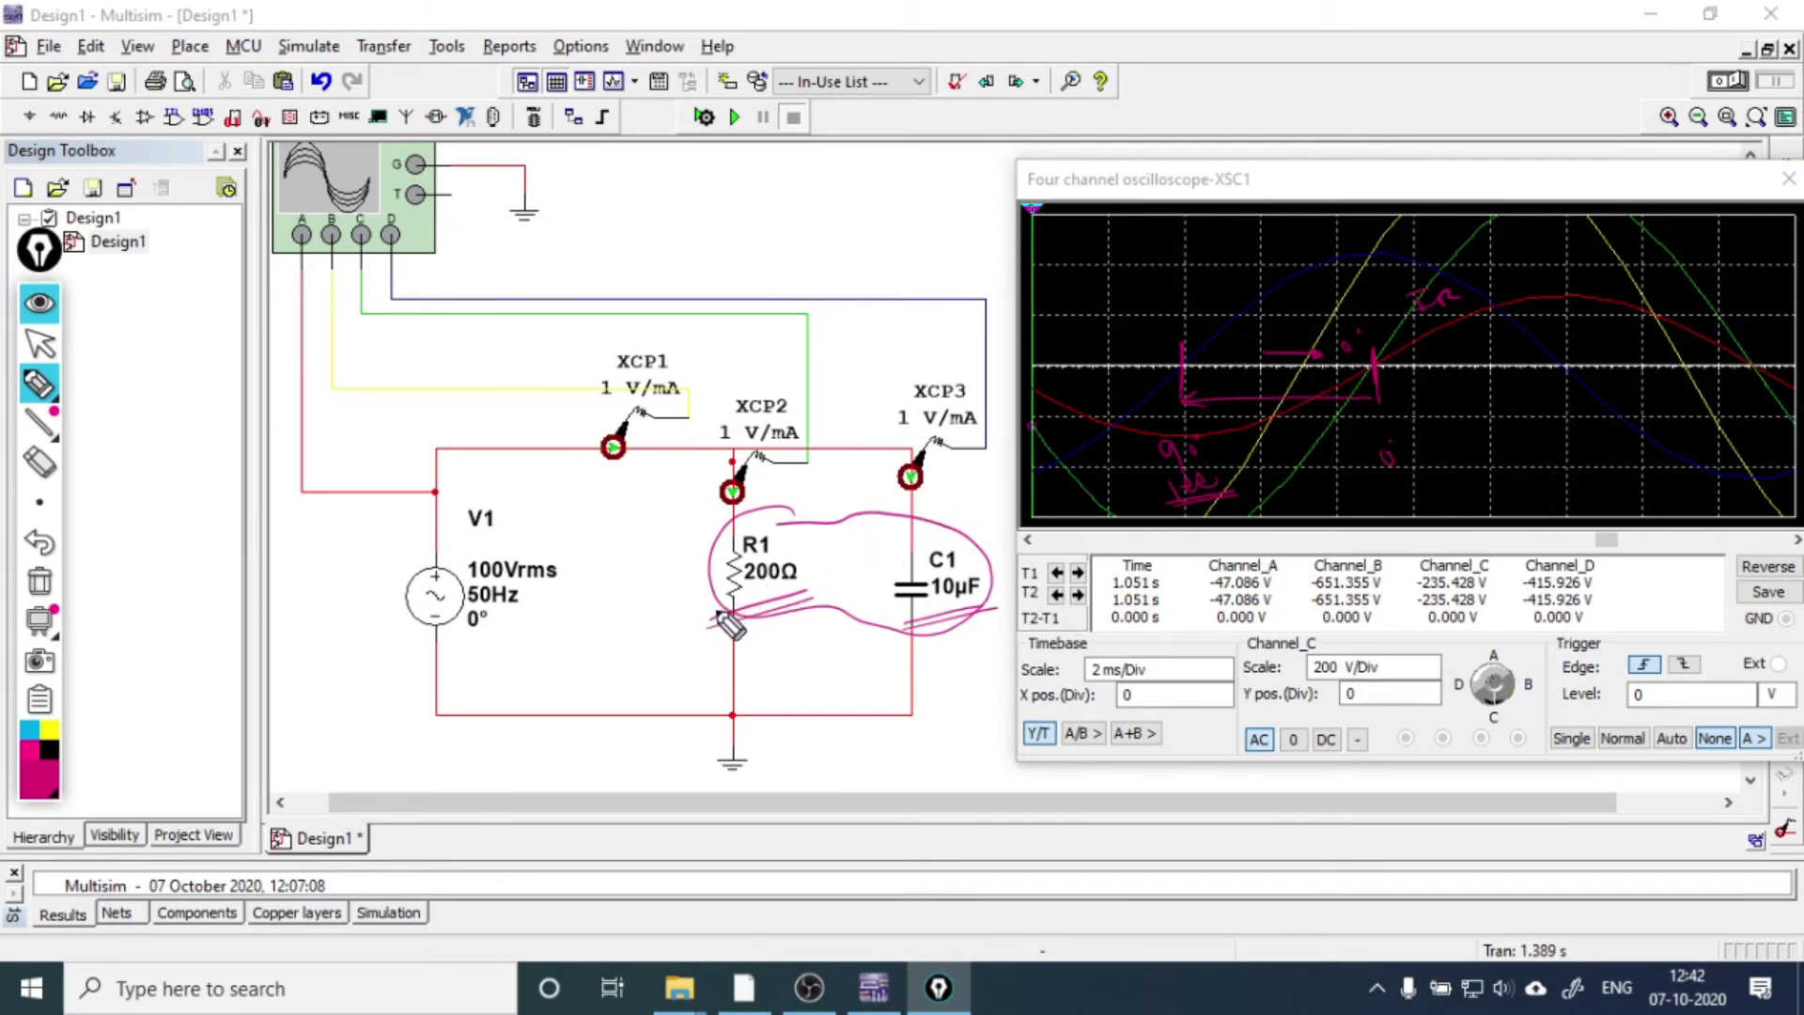
{"action": "mouse_move", "coordinate": [724, 616]}
{"action": "left_mouse_down"}
{"action": "mouse_move", "coordinate": [822, 592]}
{"action": "mouse_move", "coordinate": [778, 602]}
{"action": "left_mouse_up"}
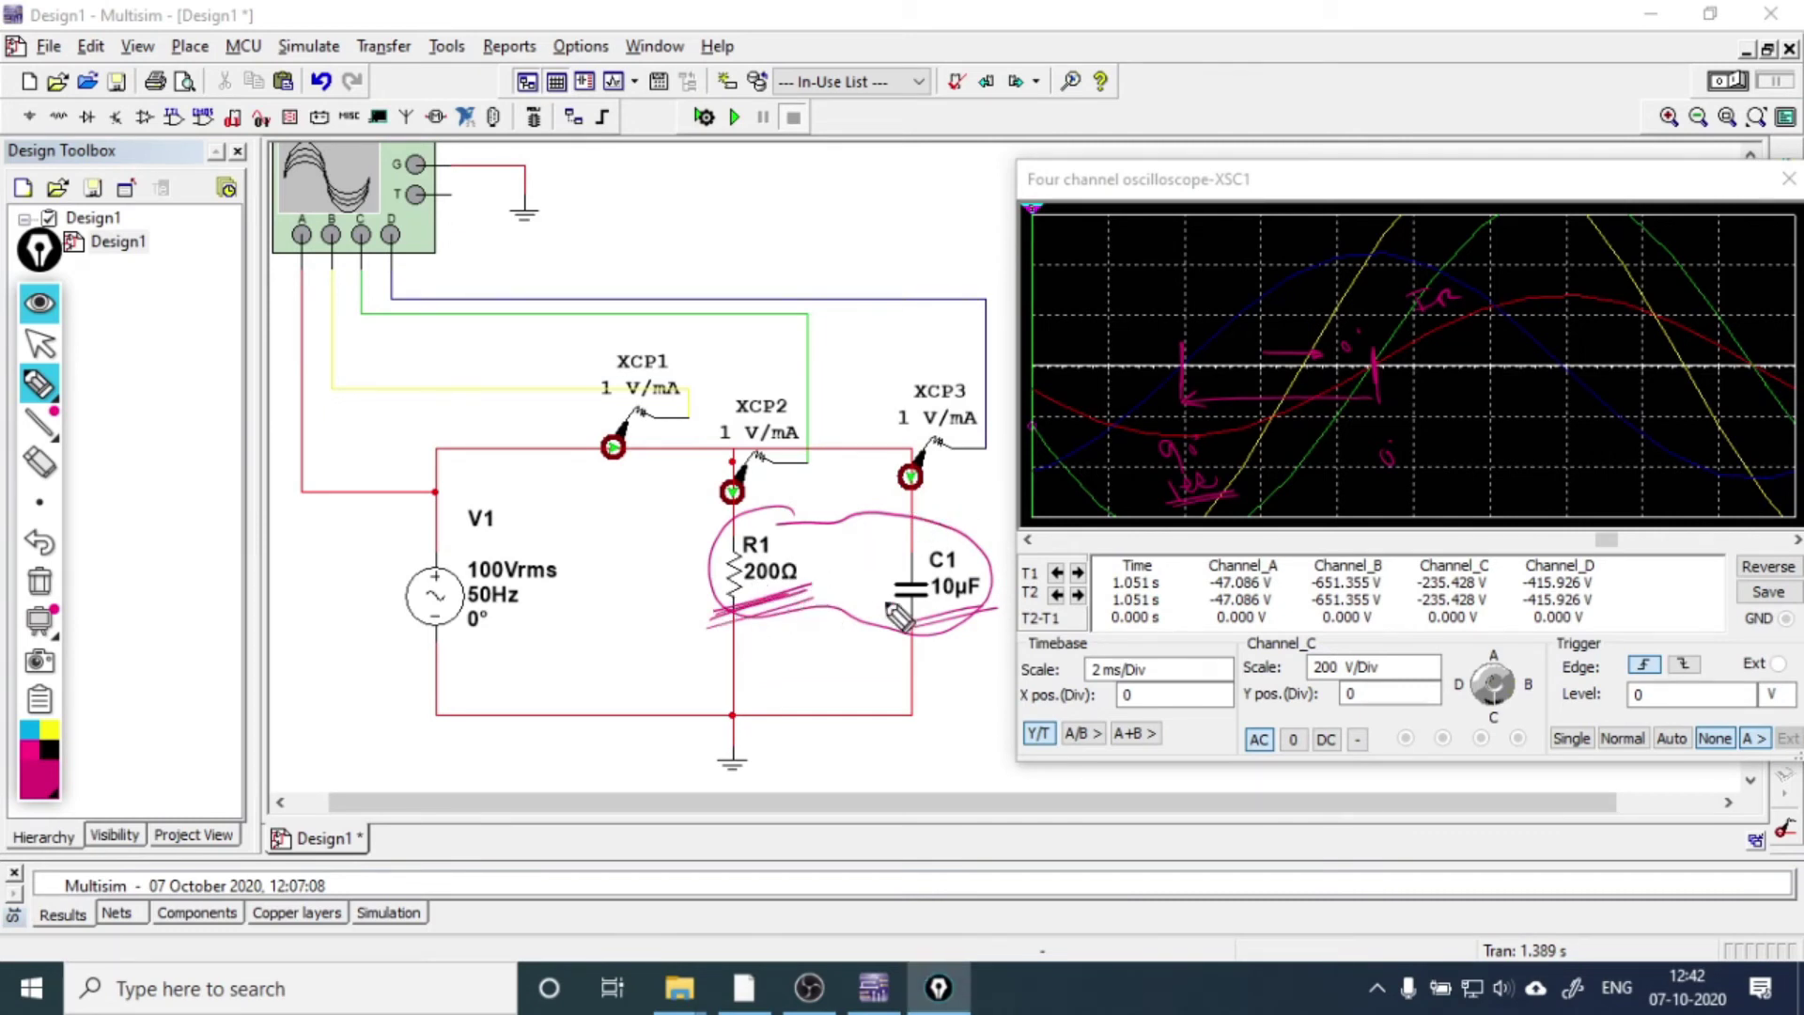
{"action": "mouse_move", "coordinate": [897, 615]}
{"action": "left_mouse_down"}
{"action": "mouse_move", "coordinate": [950, 624]}
{"action": "mouse_move", "coordinate": [978, 596]}
{"action": "left_mouse_up"}
- Draw arrows towards the 0° line, and circle capacitor C1 with a matching leftward arrow towards the 90° line
{"action": "left_click_drag", "start_coordinate": [1320, 353], "coordinate": [1261, 353]}
{"action": "left_click_drag", "start_coordinate": [1313, 400], "coordinate": [1369, 391]}
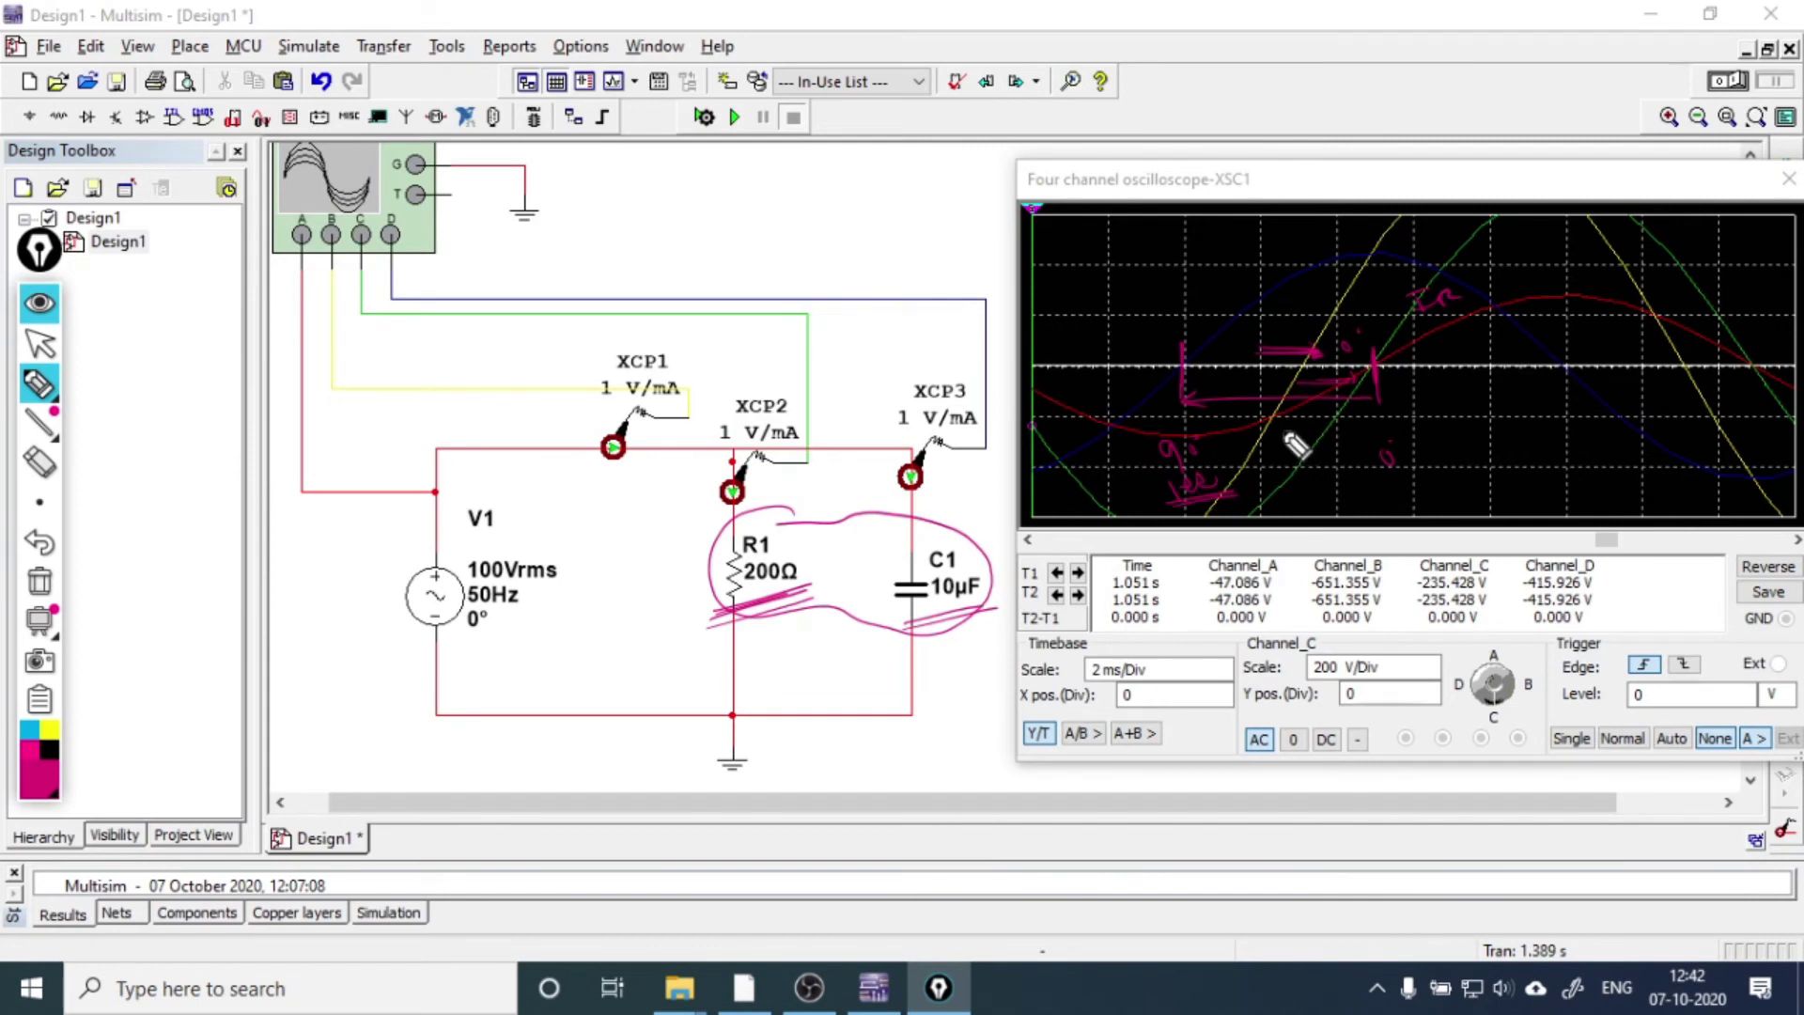
{"action": "mouse_move", "coordinate": [986, 535]}
{"action": "left_mouse_down"}
{"action": "mouse_move", "coordinate": [922, 554]}
{"action": "mouse_move", "coordinate": [917, 615]}
{"action": "mouse_move", "coordinate": [951, 609]}
{"action": "left_mouse_up"}
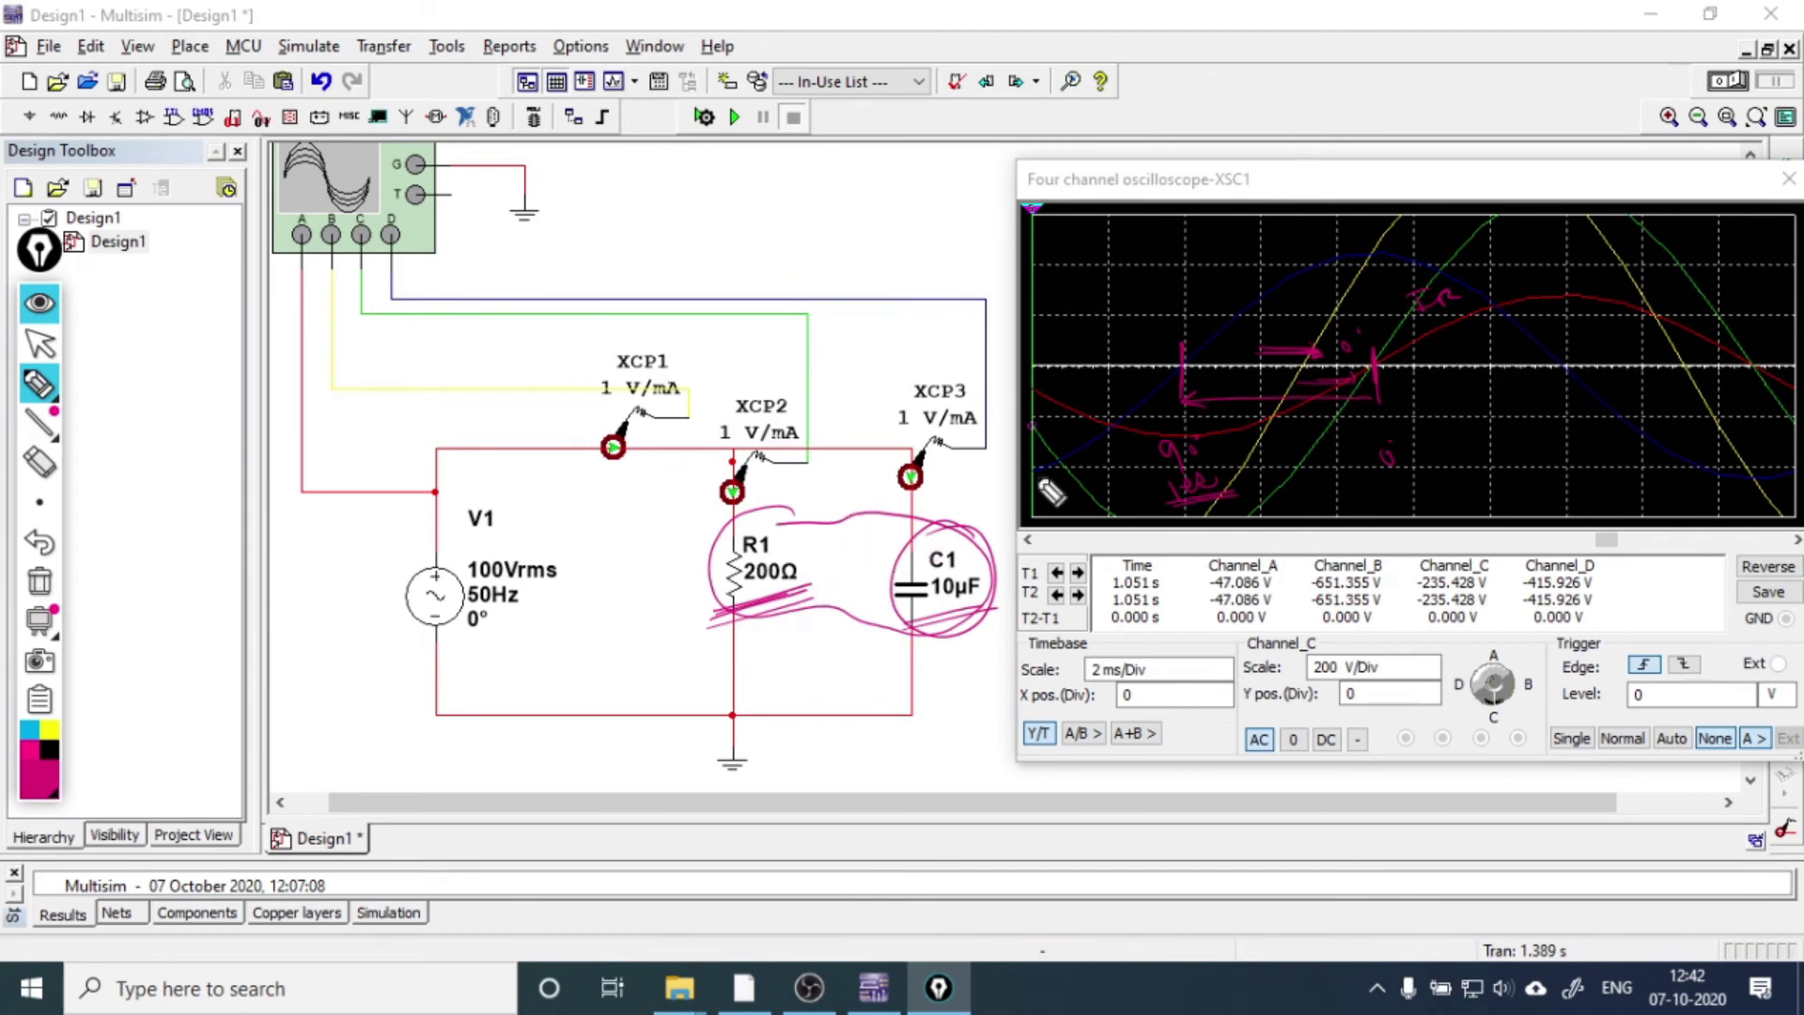
{"action": "left_click_drag", "start_coordinate": [1283, 328], "coordinate": [1217, 327]}
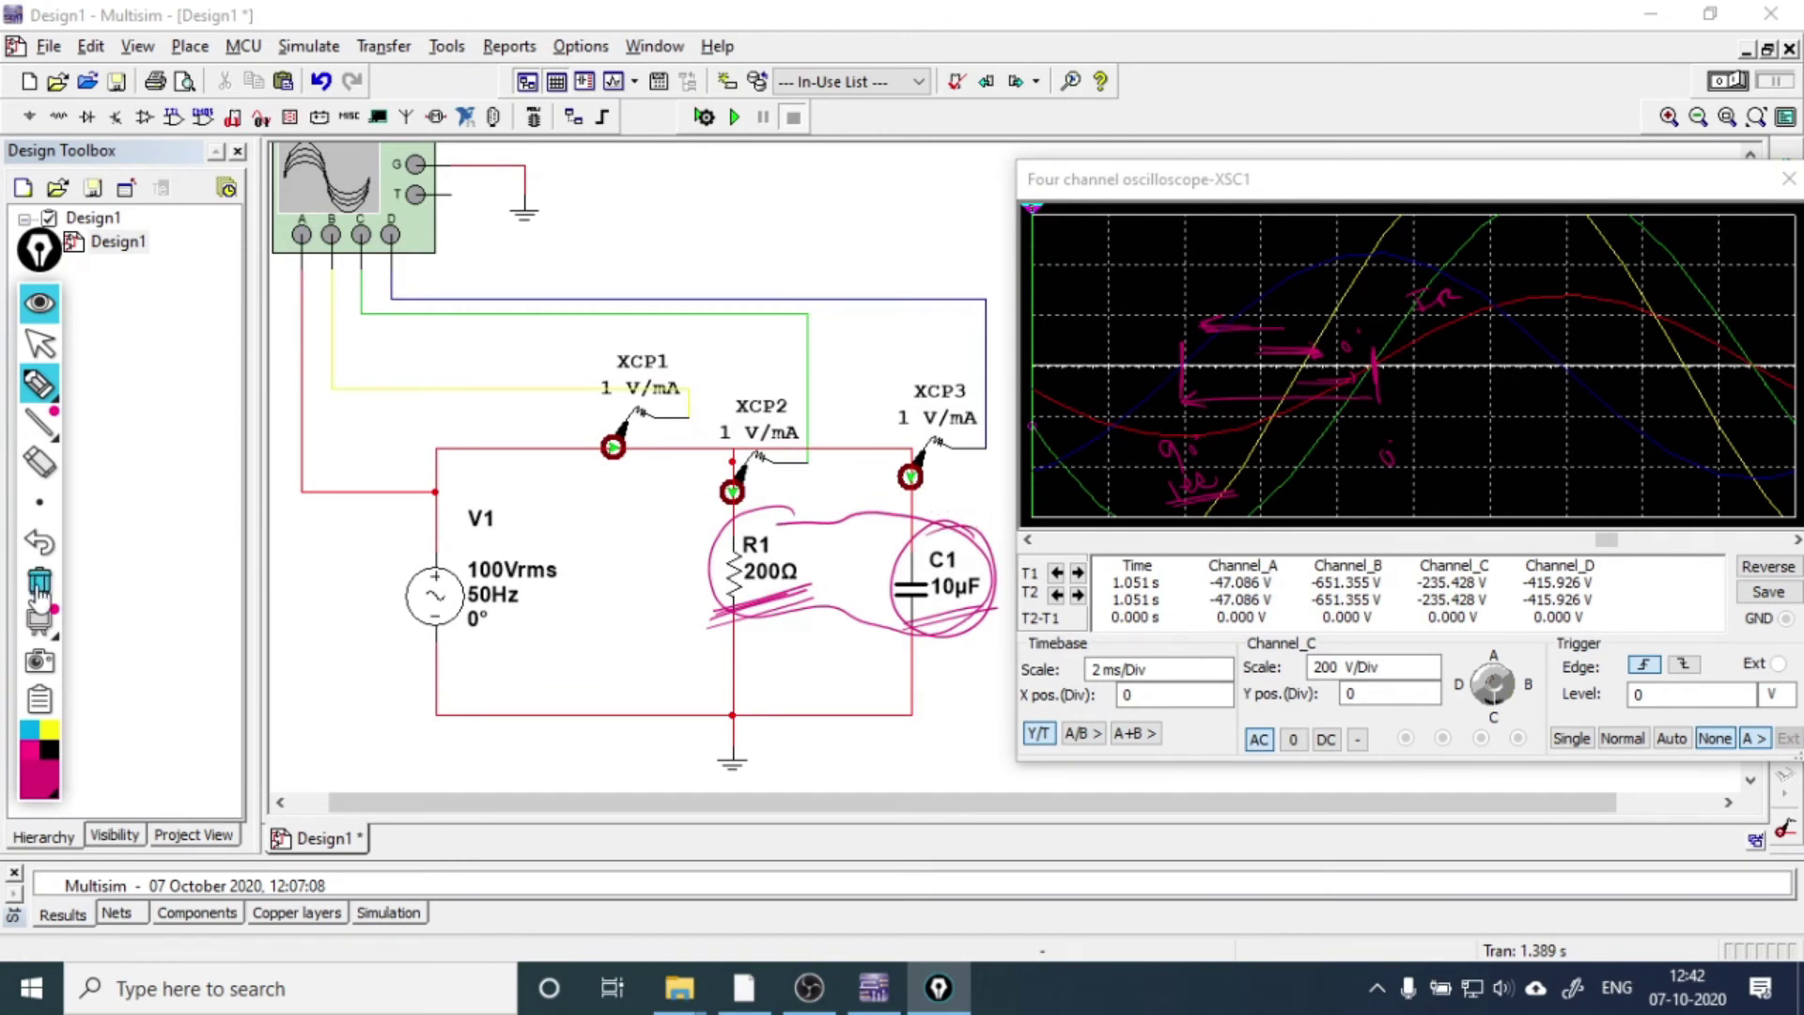
- Clear all annotations and write an underlined p.f in the blank area above the circuit
{"action": "left_click", "coordinate": [39, 581]}
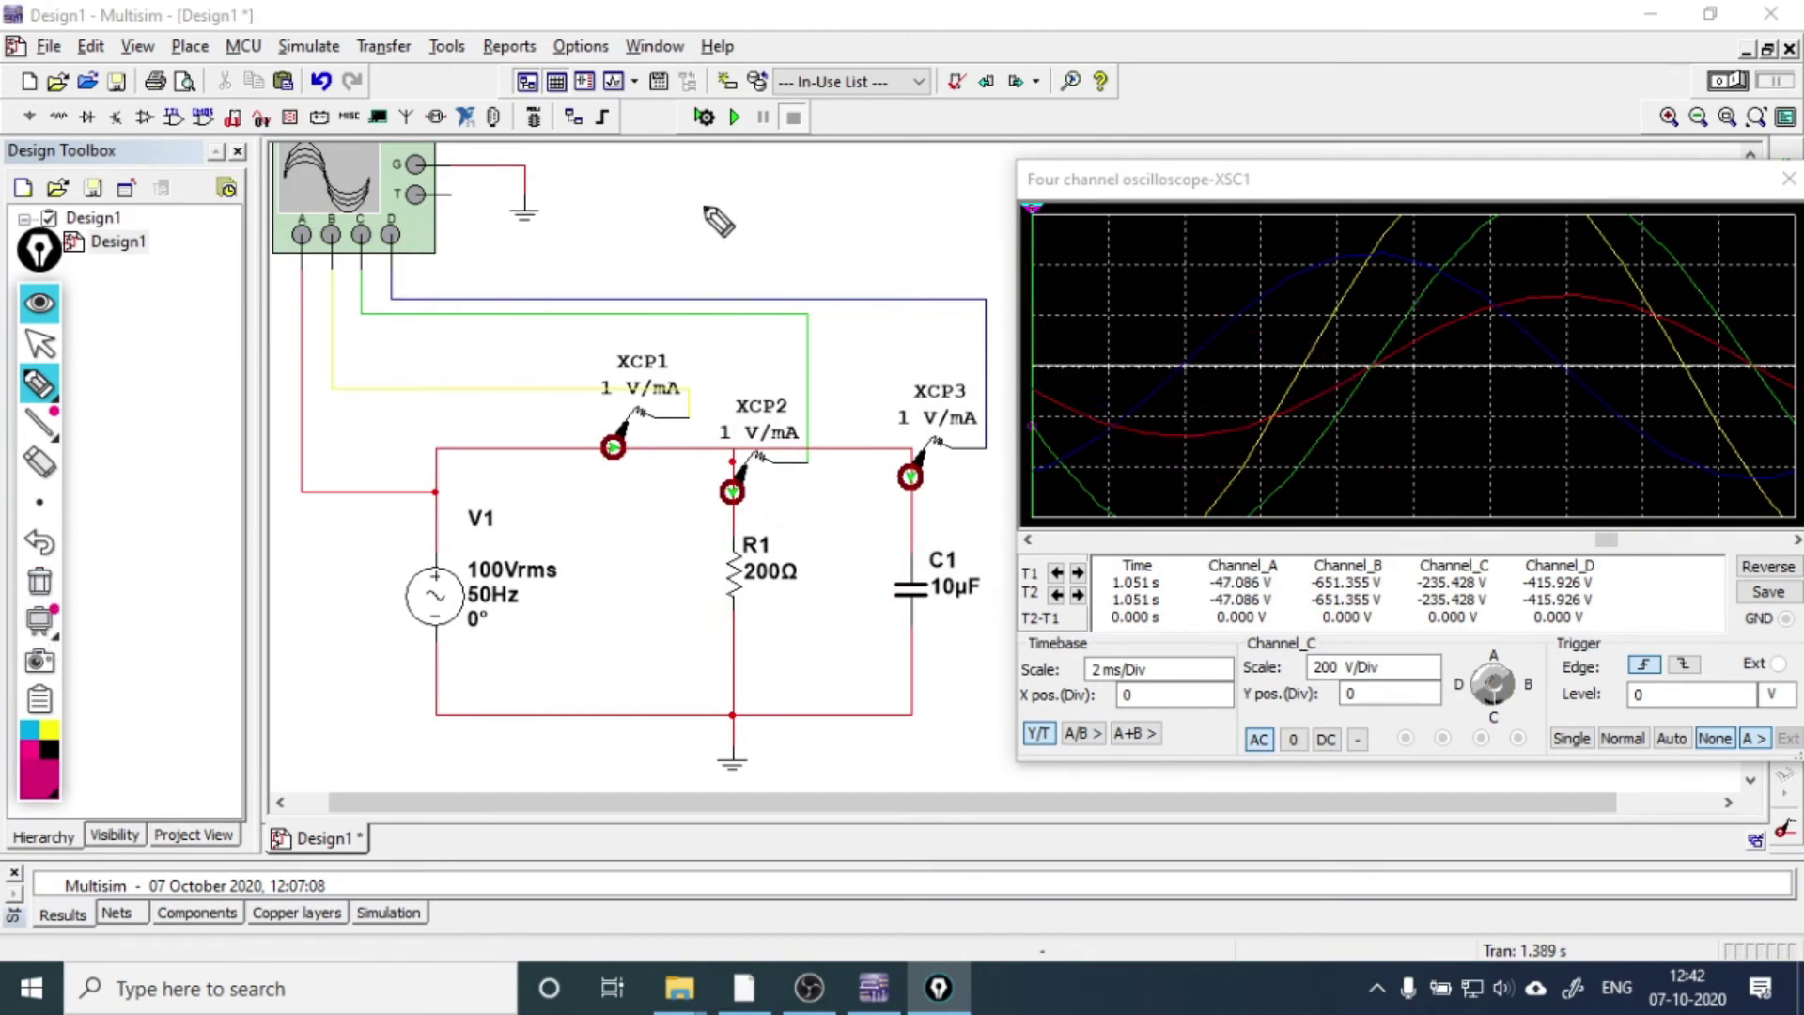
{"action": "mouse_move", "coordinate": [714, 205]}
{"action": "left_mouse_down"}
{"action": "mouse_move", "coordinate": [766, 170]}
{"action": "mouse_move", "coordinate": [763, 229]}
{"action": "mouse_move", "coordinate": [714, 226]}
{"action": "left_mouse_up"}
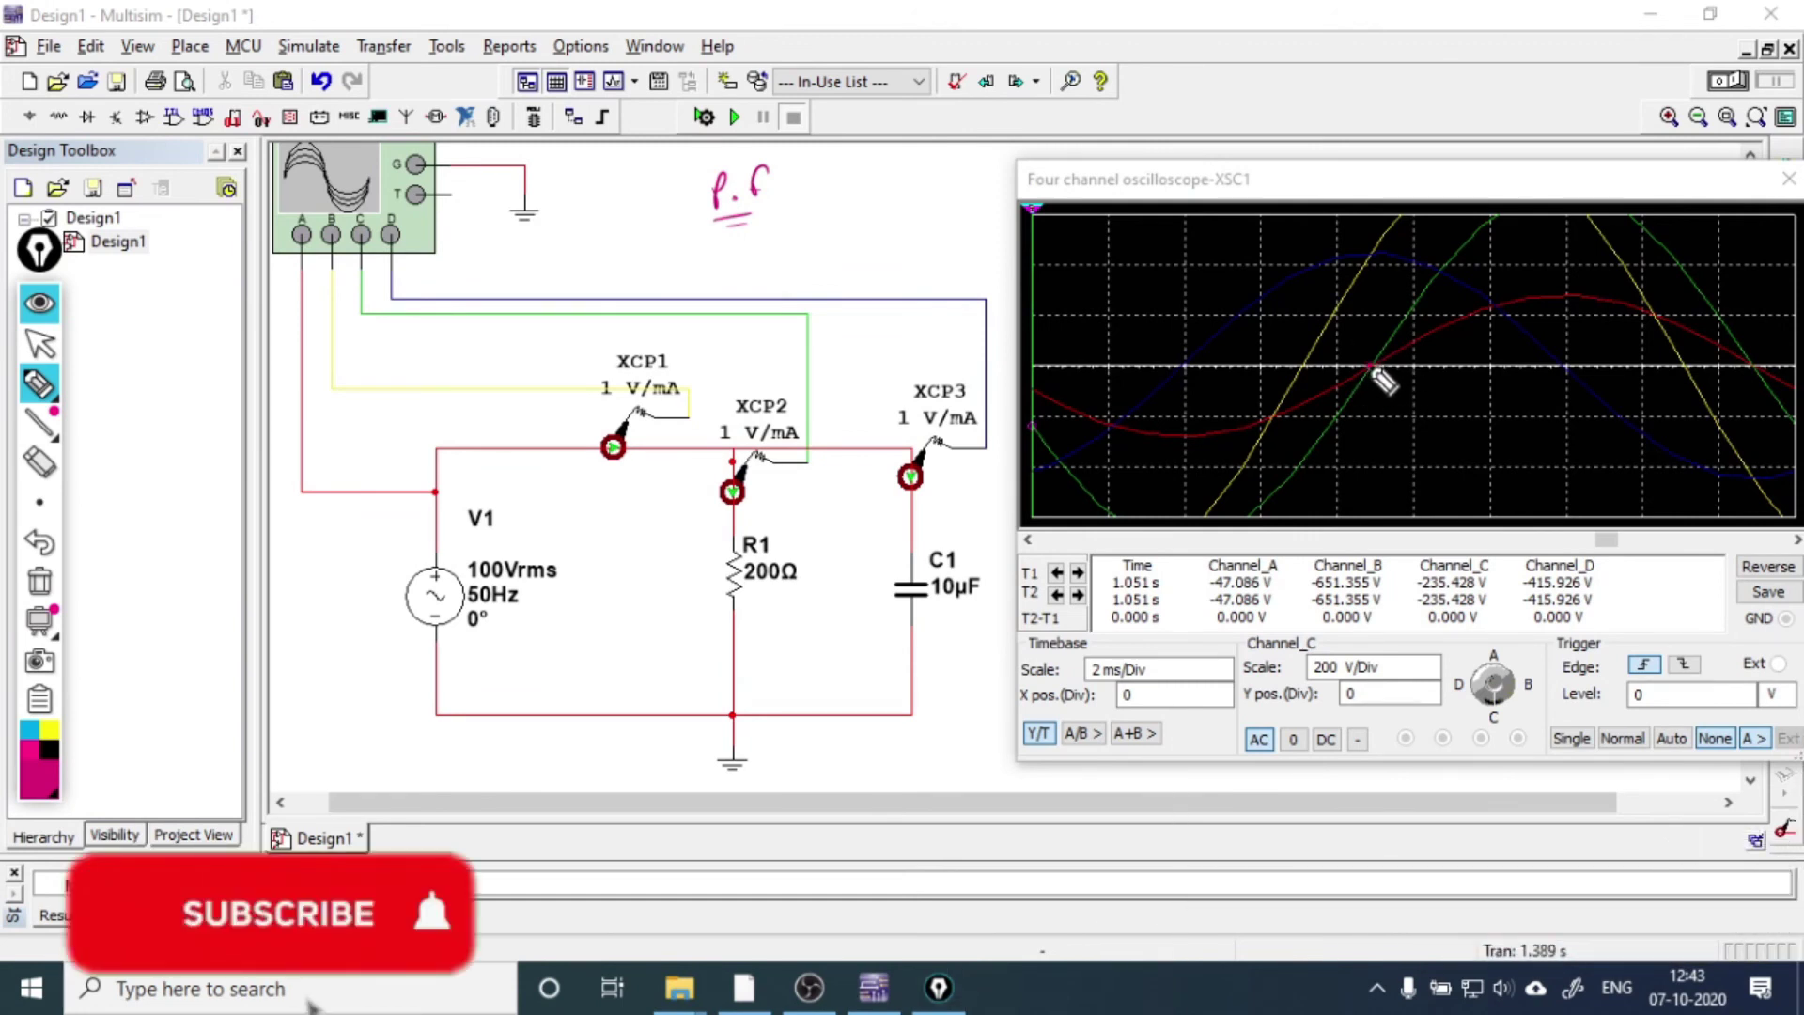
- Label the red trace VS and the yellow trace IT, and mark their zero crossings with lines joined by a double-headed arrow
{"action": "mouse_move", "coordinate": [1434, 342]}
{"action": "left_mouse_down"}
{"action": "mouse_move", "coordinate": [1414, 354]}
{"action": "mouse_move", "coordinate": [1447, 395]}
{"action": "left_mouse_up"}
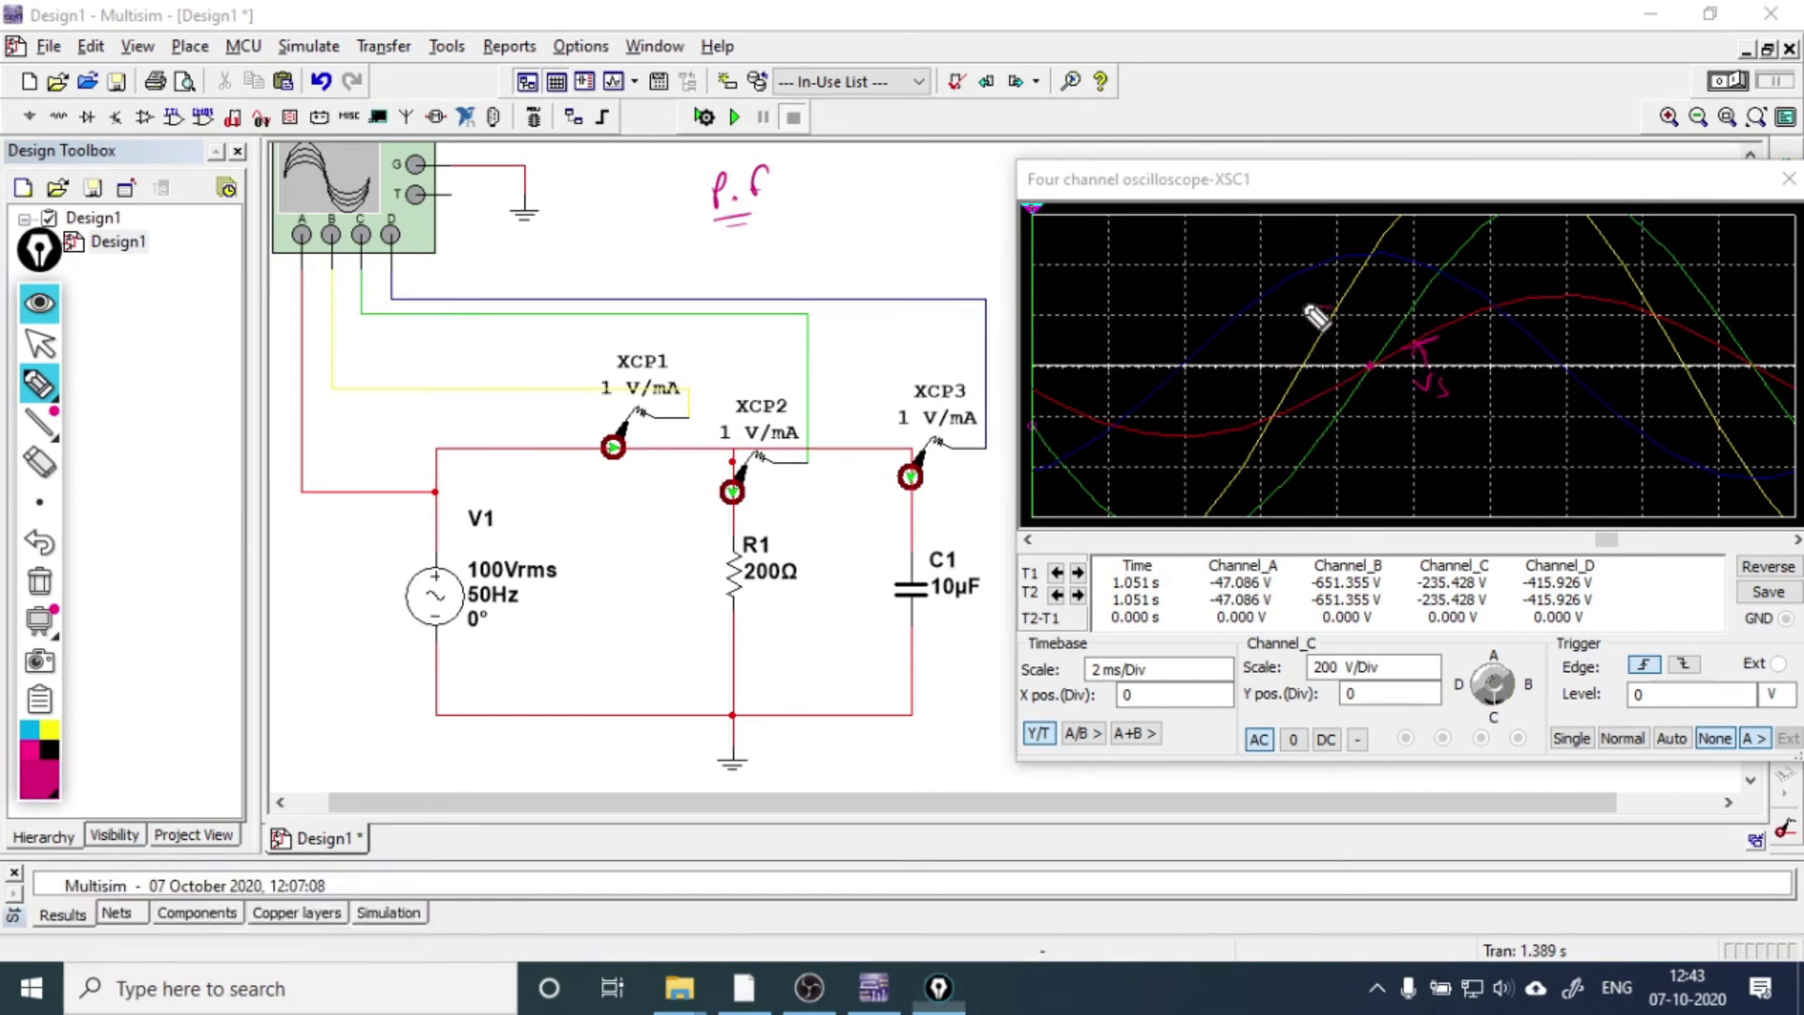
{"action": "mouse_move", "coordinate": [1300, 308]}
{"action": "left_mouse_down"}
{"action": "mouse_move", "coordinate": [1334, 310]}
{"action": "mouse_move", "coordinate": [1276, 299]}
{"action": "left_mouse_up"}
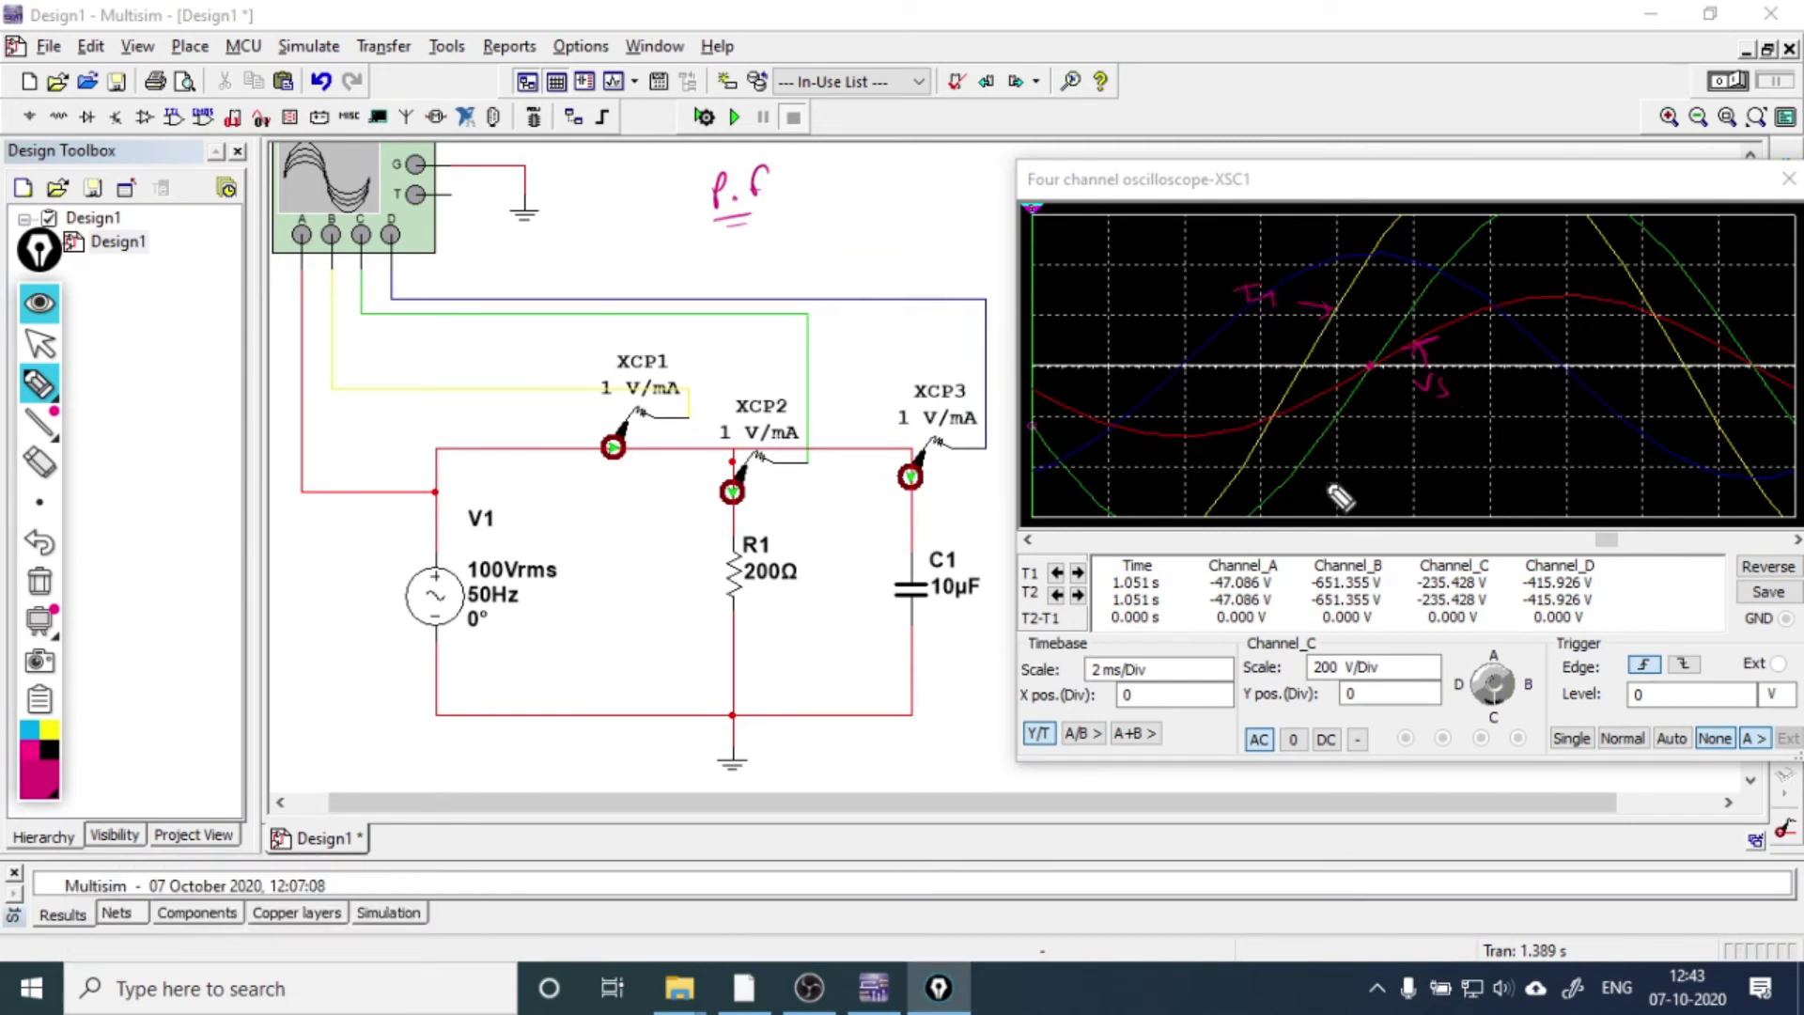
{"action": "left_click_drag", "start_coordinate": [1372, 333], "coordinate": [1369, 425]}
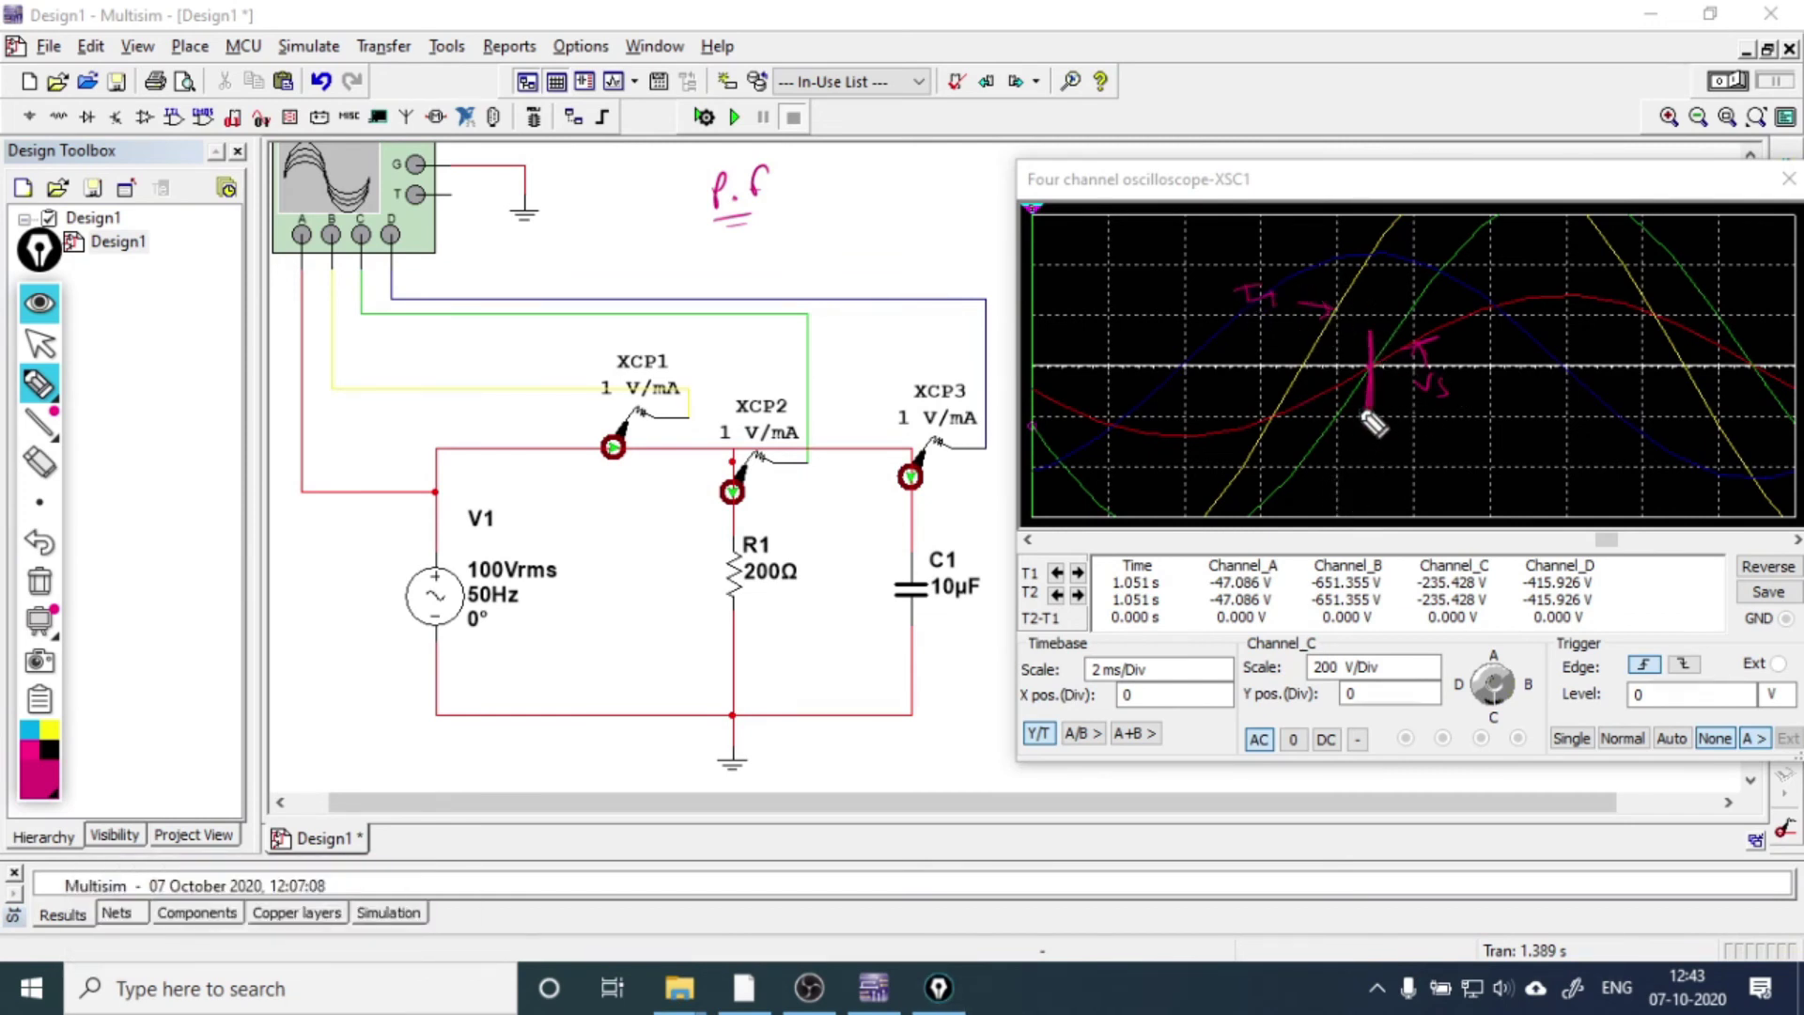
{"action": "mouse_move", "coordinate": [1297, 331]}
{"action": "left_mouse_down"}
{"action": "mouse_move", "coordinate": [1293, 432]}
{"action": "mouse_move", "coordinate": [1370, 404]}
{"action": "mouse_move", "coordinate": [1316, 400]}
{"action": "mouse_move", "coordinate": [1354, 376]}
{"action": "left_mouse_up"}
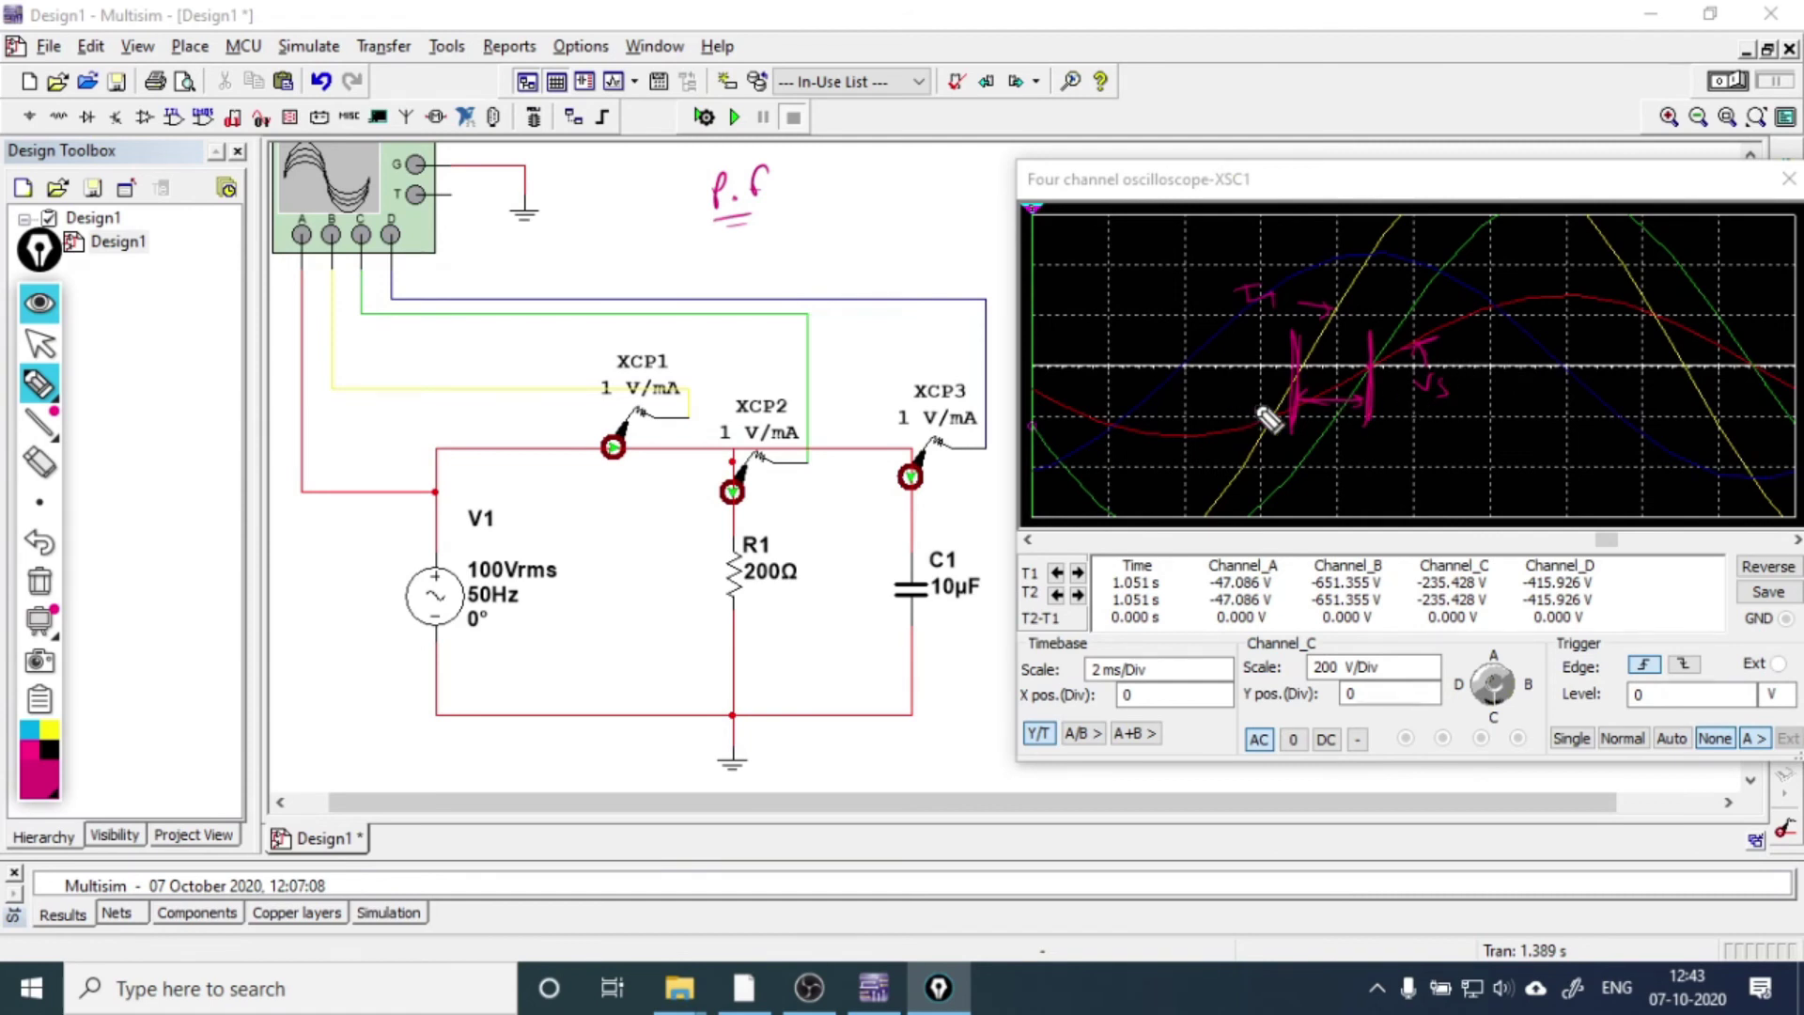
- Write Unity below the VS zero crossing, and mark the blue trace's zero crossing with vertical strokes and an underlined label below
{"action": "mouse_move", "coordinate": [1384, 461]}
{"action": "left_mouse_down"}
{"action": "mouse_move", "coordinate": [1504, 456]}
{"action": "mouse_move", "coordinate": [1475, 466]}
{"action": "mouse_move", "coordinate": [1443, 423]}
{"action": "left_mouse_up"}
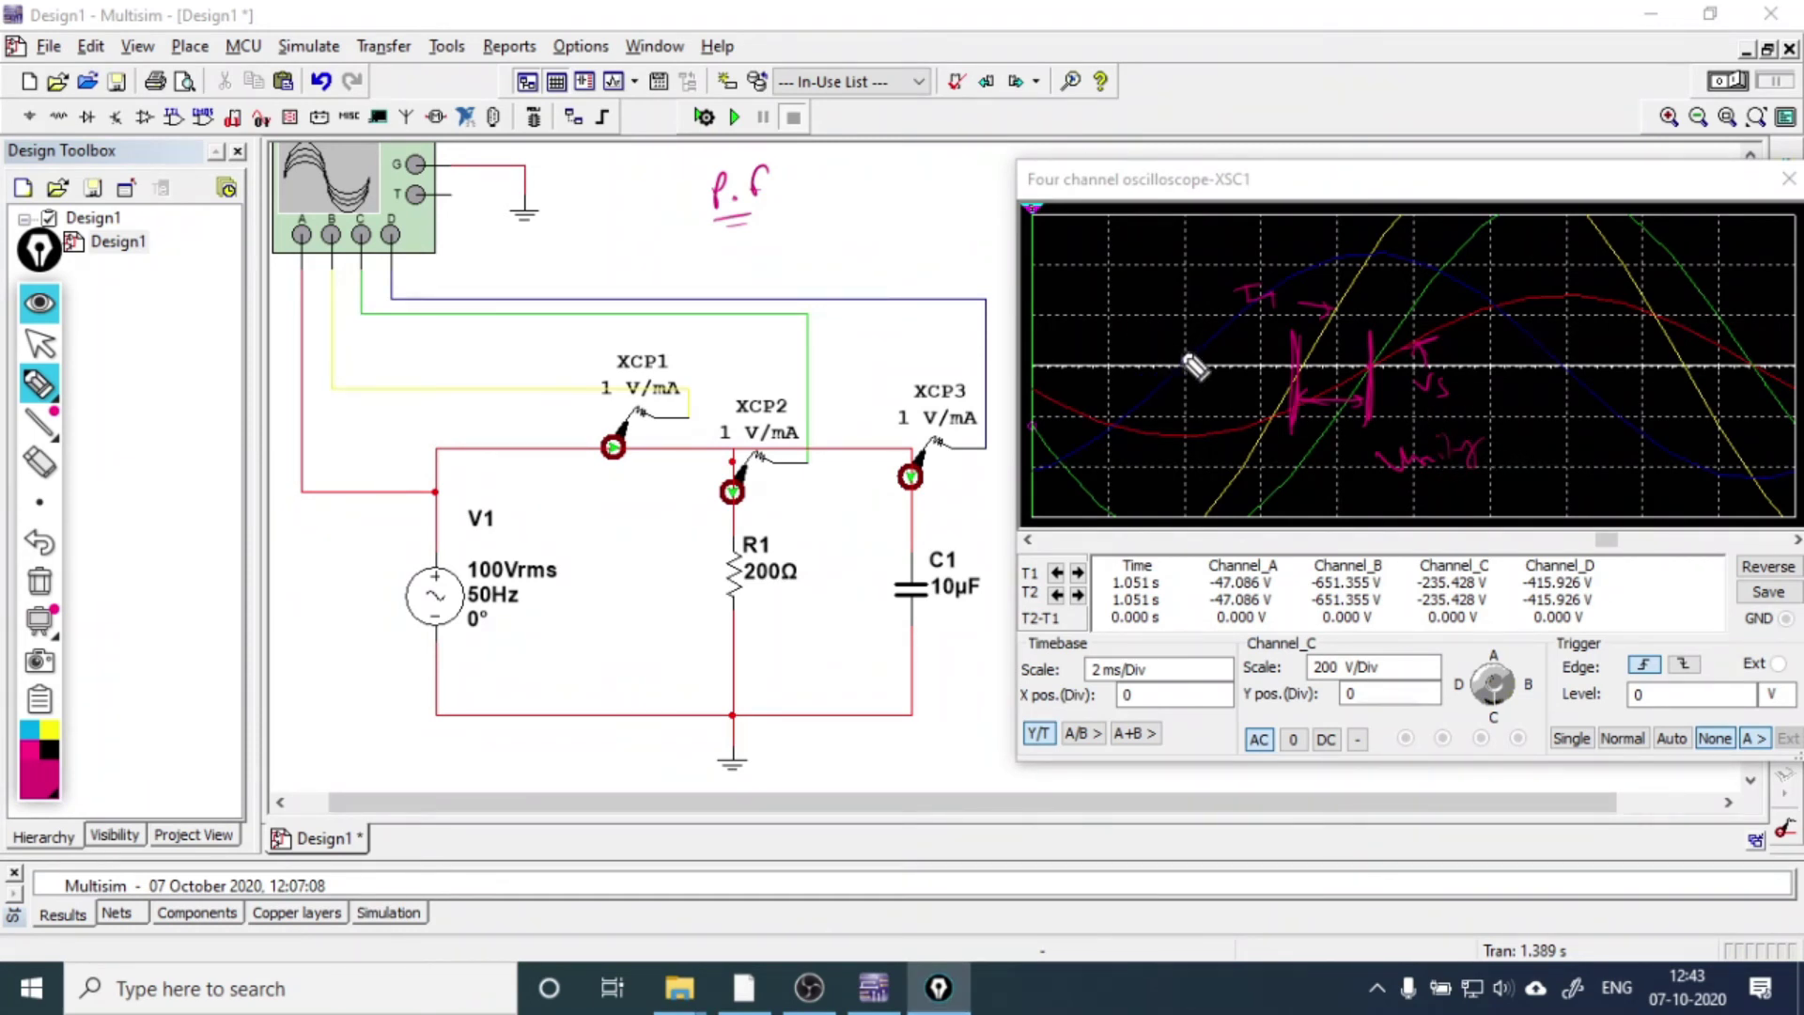
{"action": "left_click_drag", "start_coordinate": [1184, 340], "coordinate": [1190, 485]}
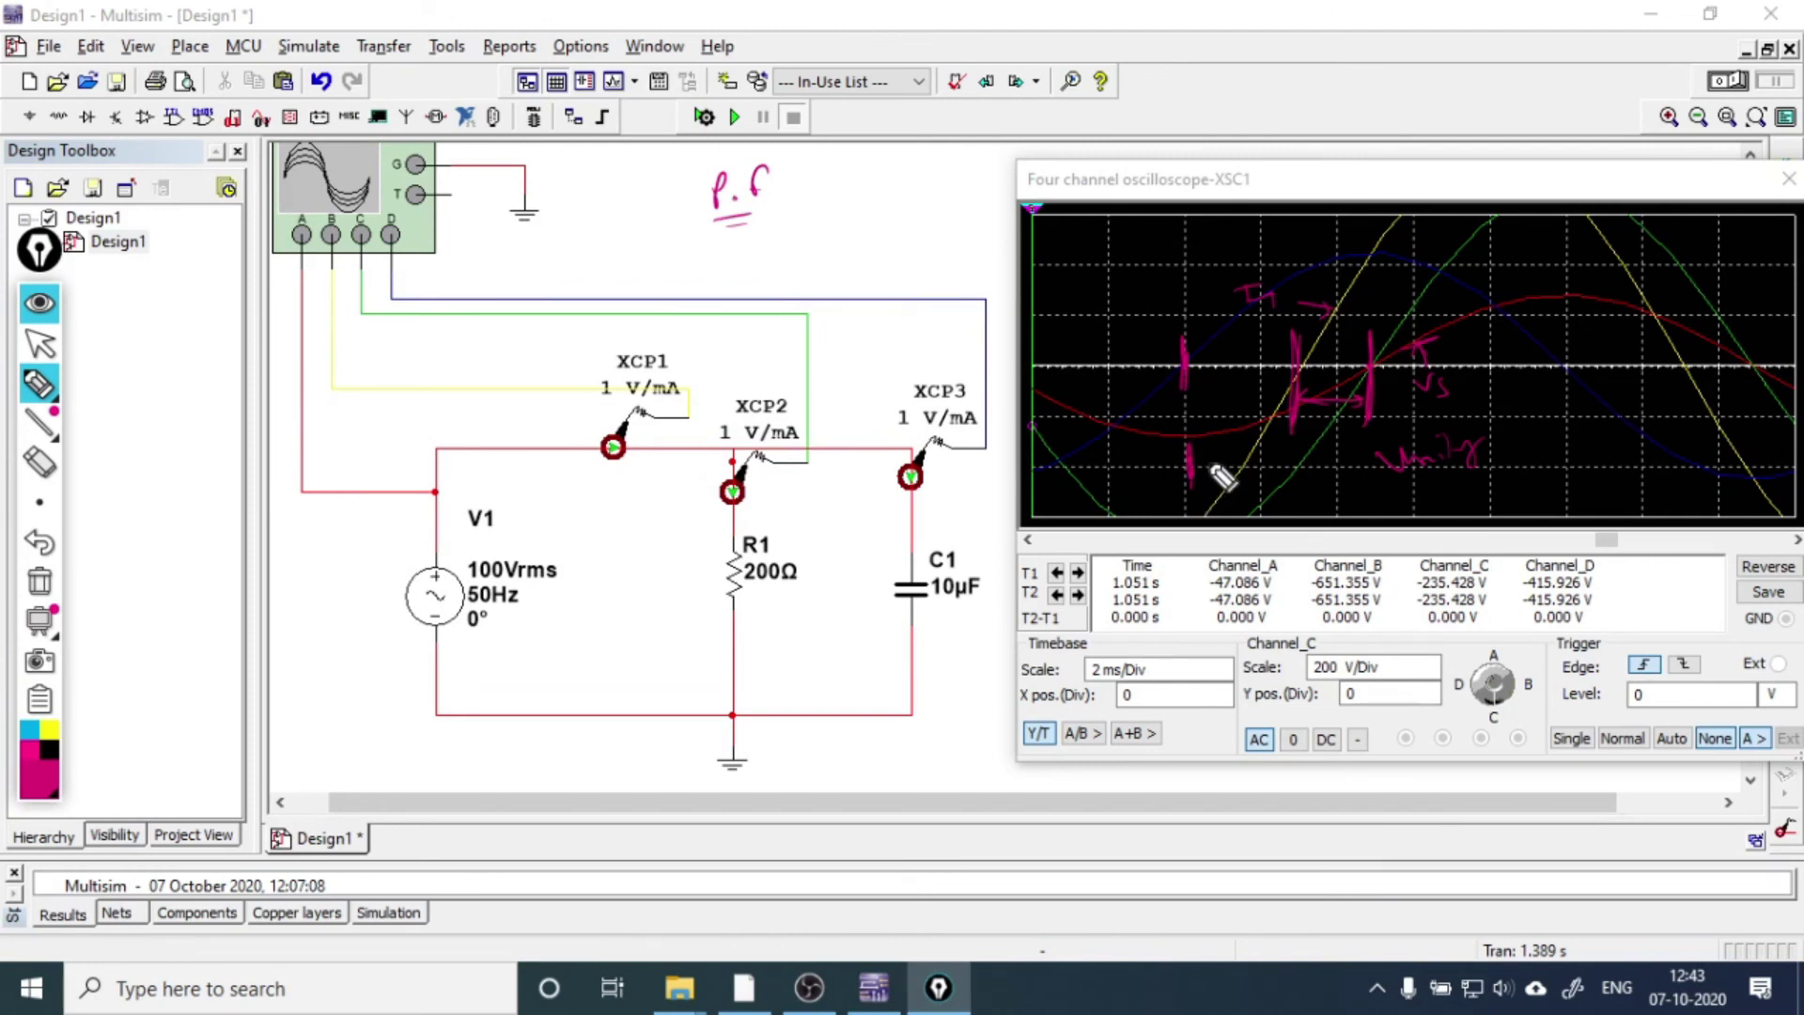
{"action": "mouse_move", "coordinate": [1227, 475]}
{"action": "left_mouse_down"}
{"action": "mouse_move", "coordinate": [1229, 459]}
{"action": "mouse_move", "coordinate": [1222, 486]}
{"action": "mouse_move", "coordinate": [1245, 474]}
{"action": "left_mouse_up"}
- Underline the values of R1 and C1, and draw a horizontal line from Unity to the label below the blue trace's zero crossing
{"action": "left_click_drag", "start_coordinate": [724, 612], "coordinate": [784, 603]}
{"action": "left_click_drag", "start_coordinate": [922, 607], "coordinate": [962, 606]}
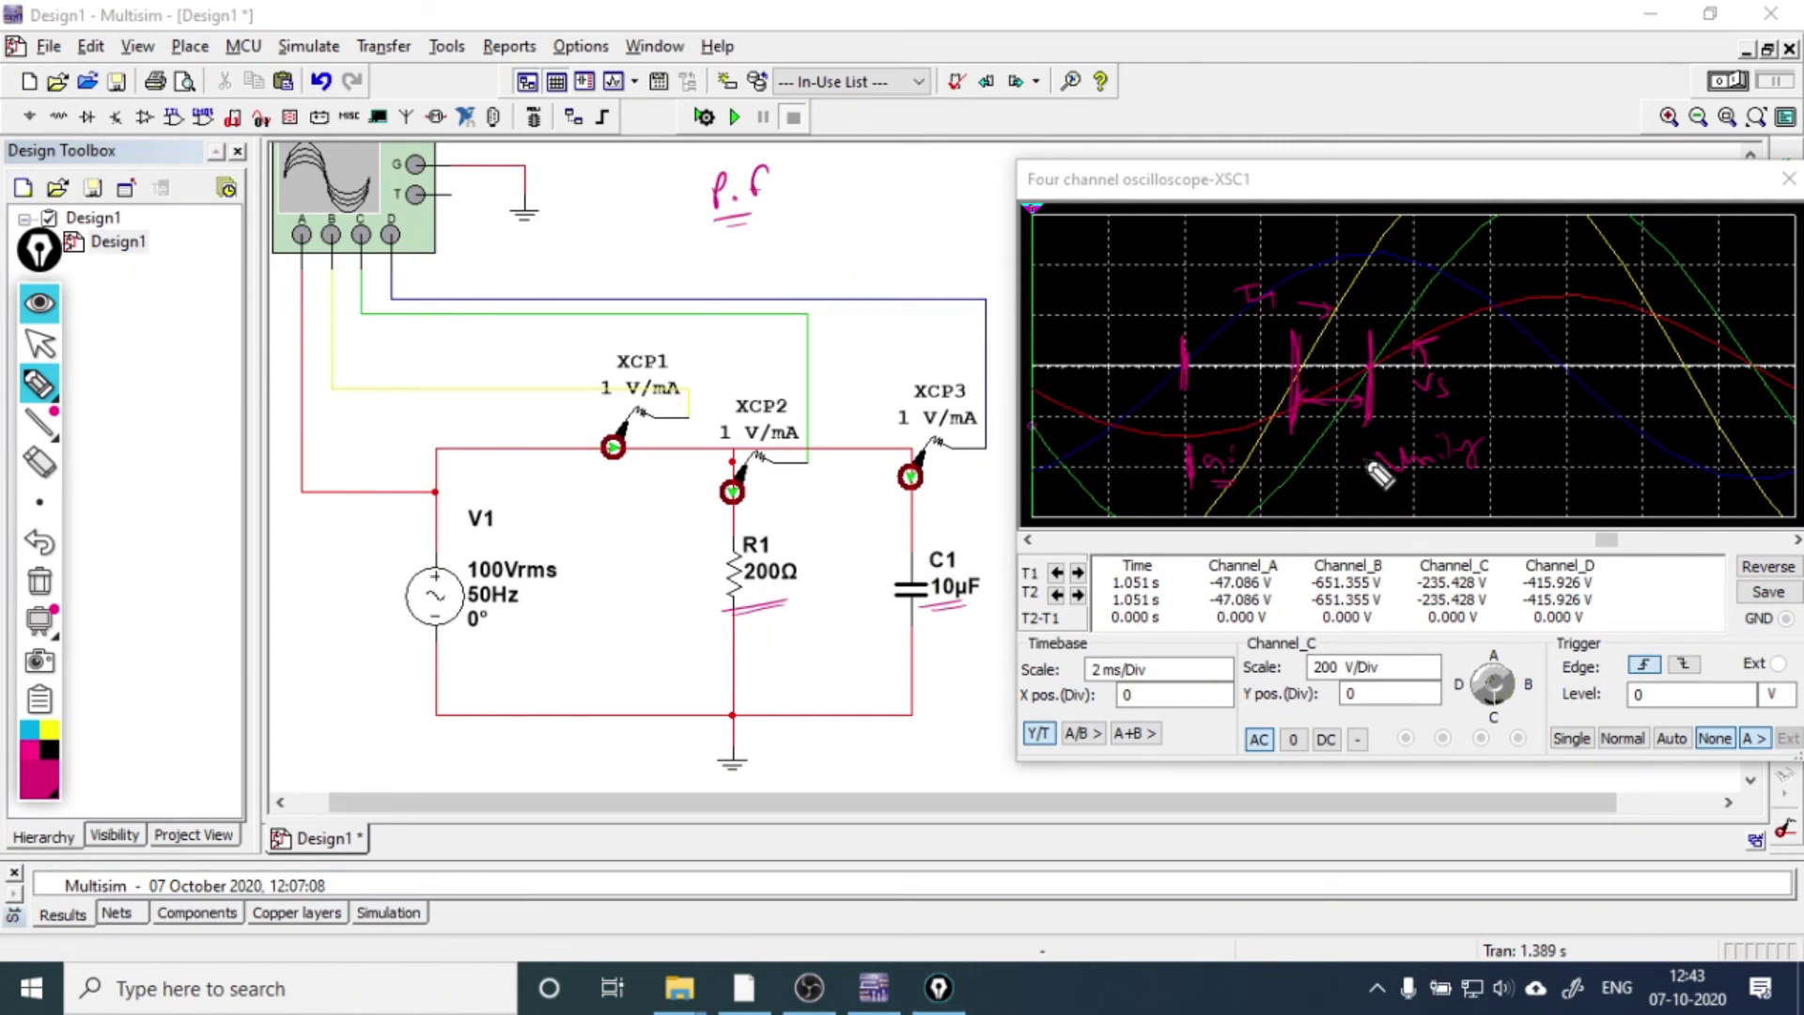
{"action": "left_click_drag", "start_coordinate": [1367, 461], "coordinate": [1257, 460]}
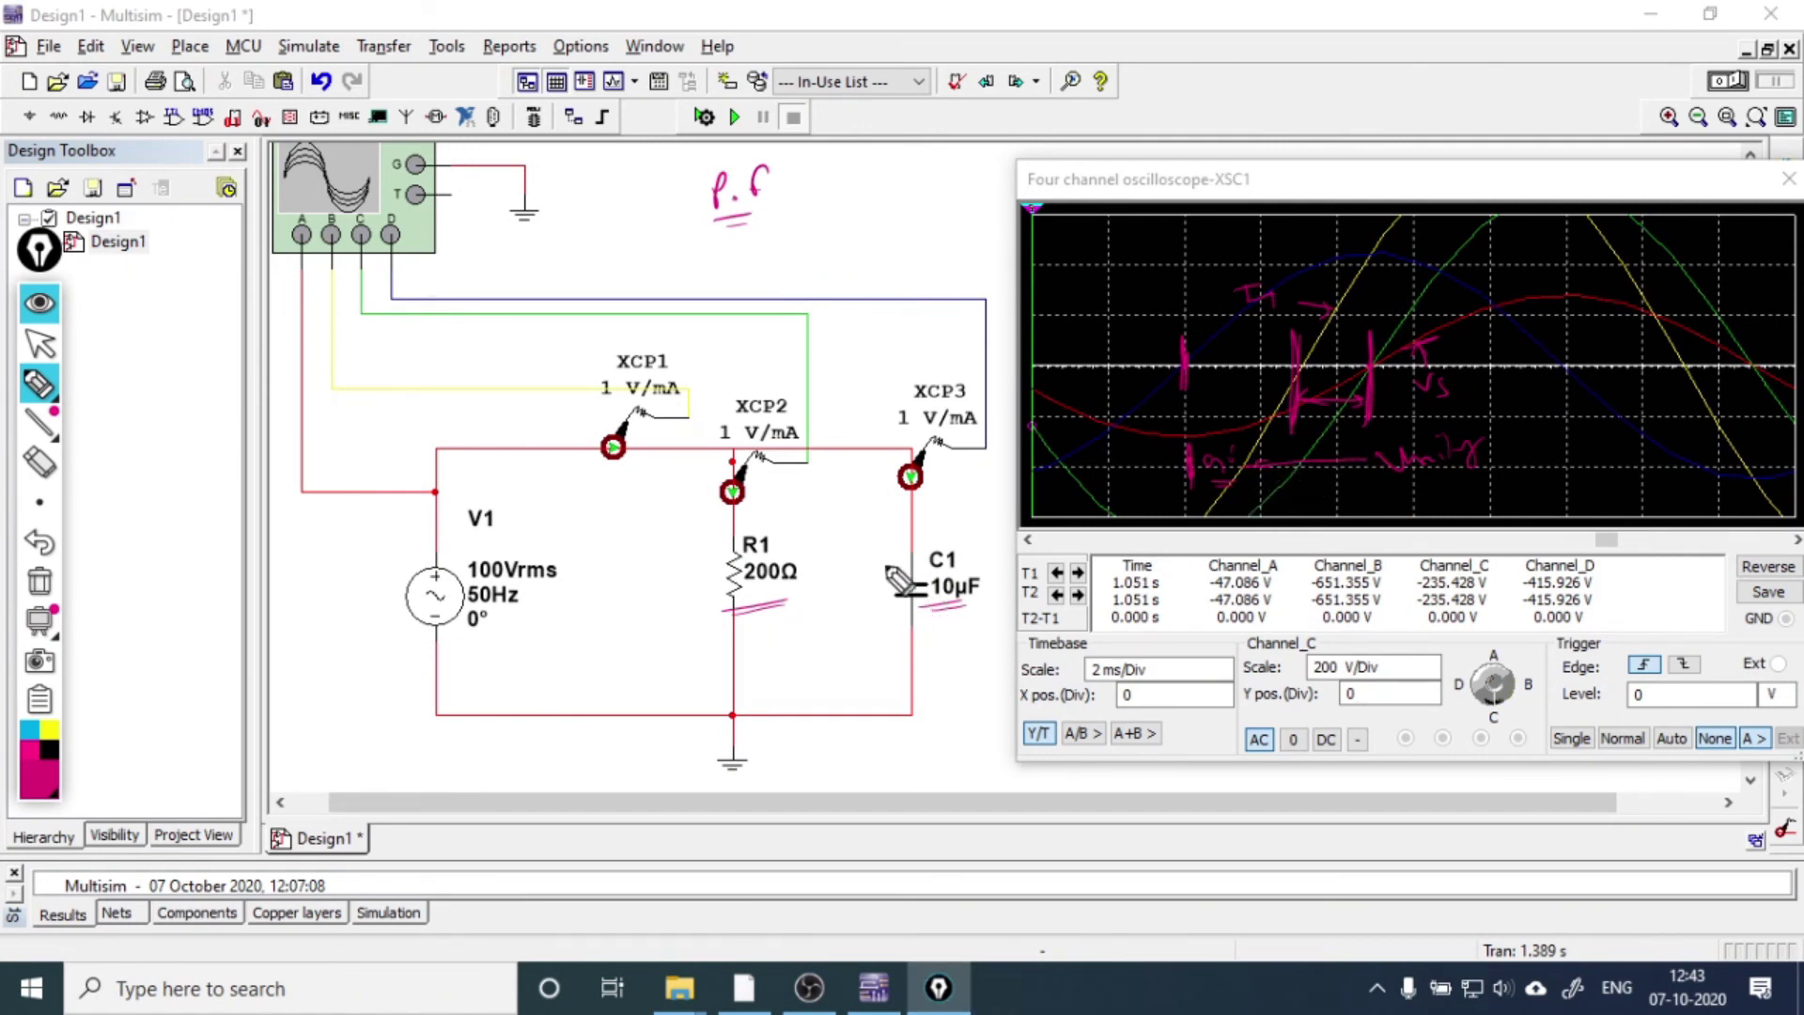
- Write an underlined leading beside the p.f note above the circuit, and hide all annotations
{"action": "mouse_move", "coordinate": [814, 233]}
{"action": "left_mouse_down"}
{"action": "mouse_move", "coordinate": [846, 251]}
{"action": "mouse_move", "coordinate": [926, 228]}
{"action": "mouse_move", "coordinate": [930, 255]}
{"action": "mouse_move", "coordinate": [898, 256]}
{"action": "left_mouse_up"}
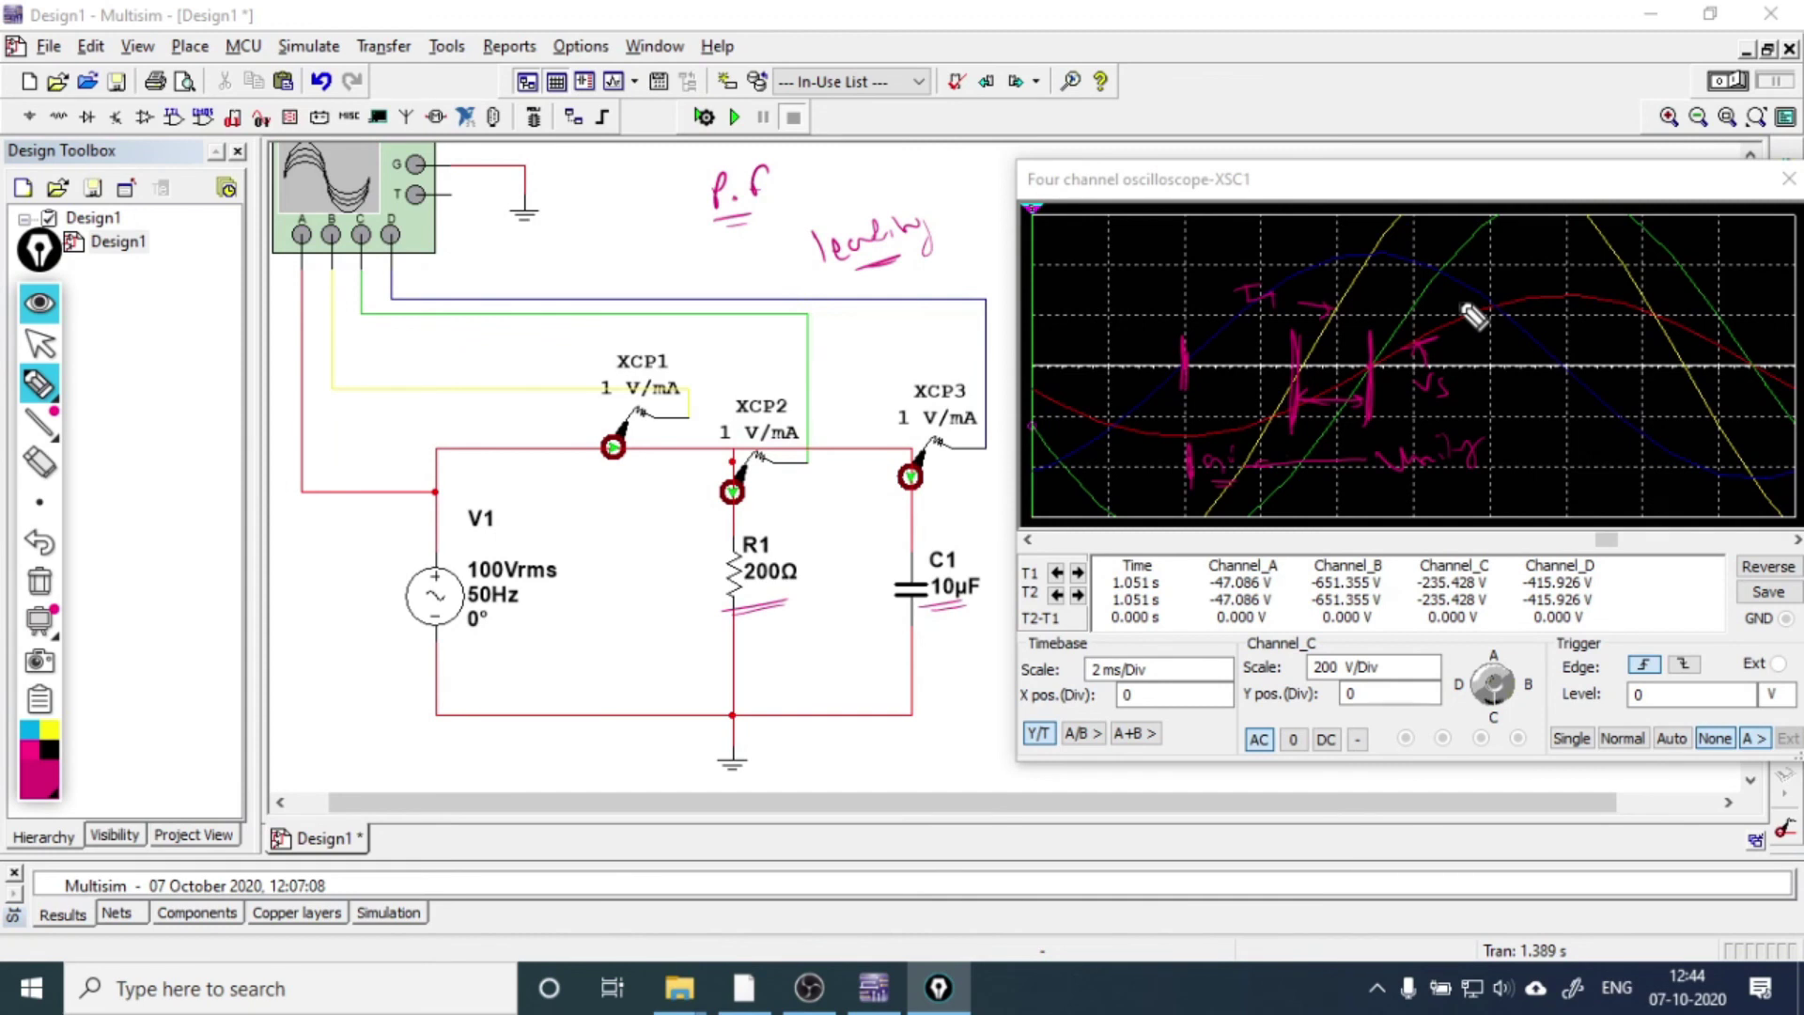
{"action": "left_click", "coordinate": [39, 302]}
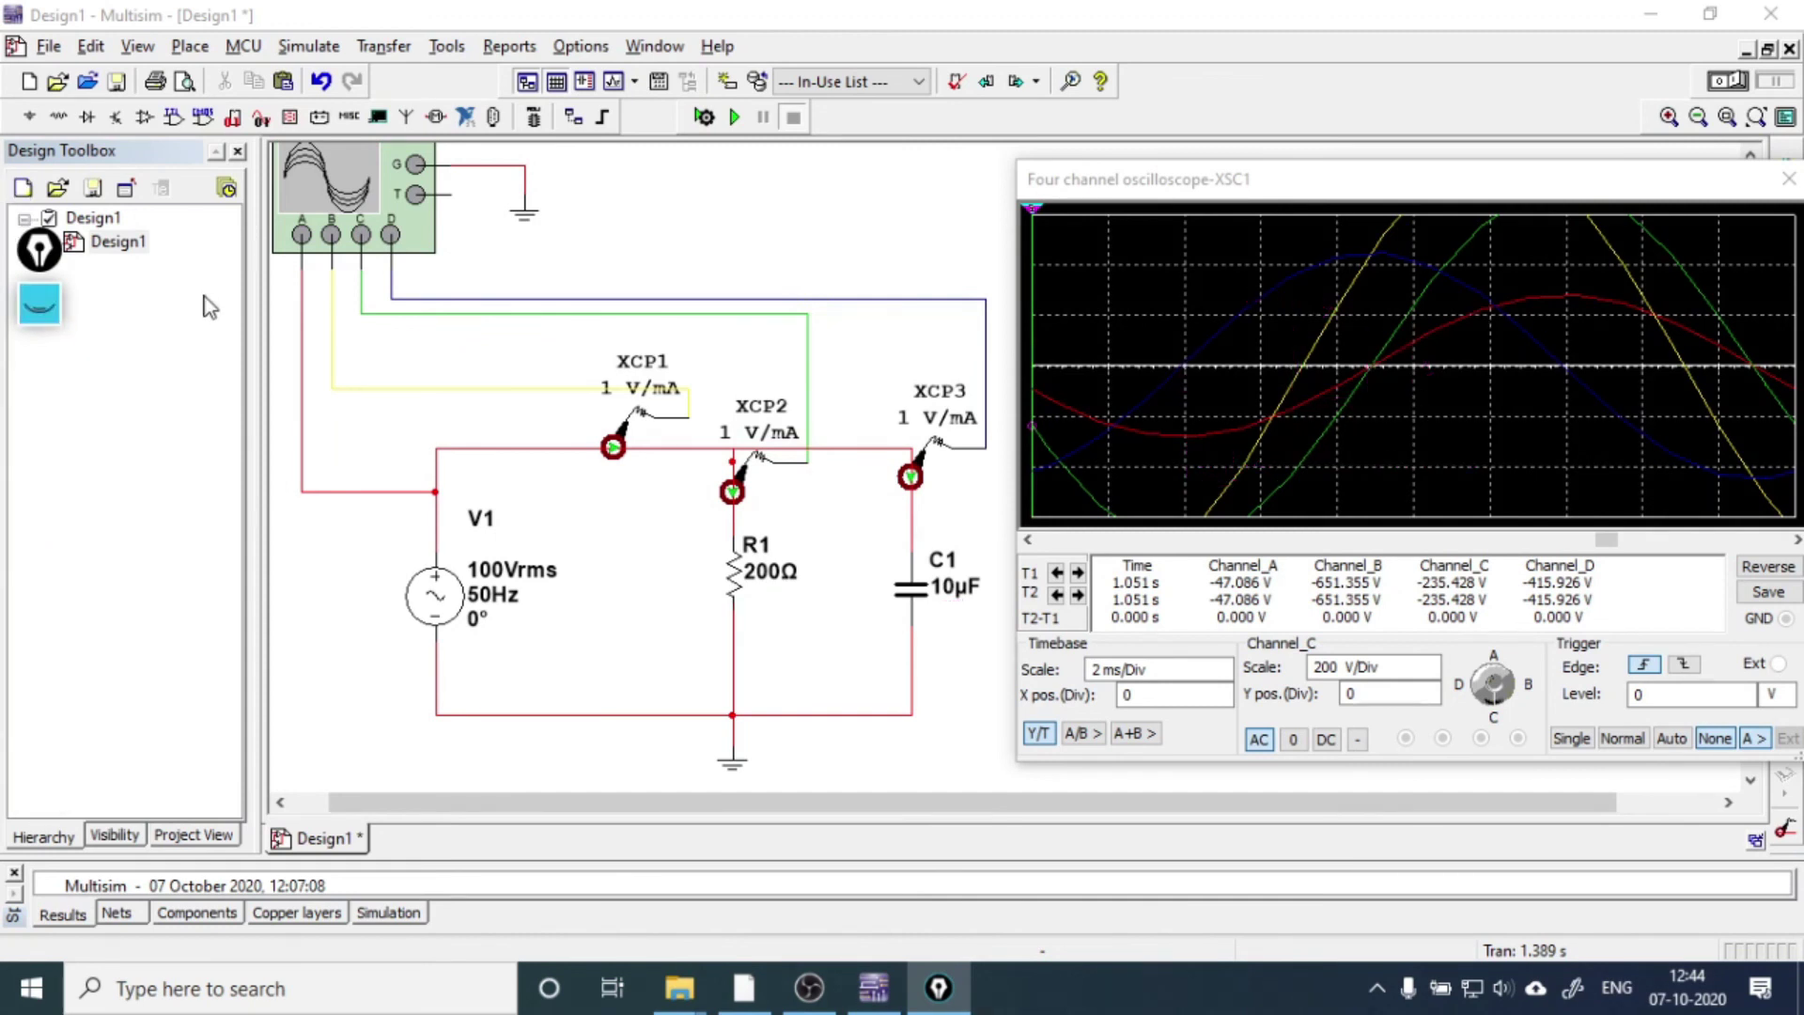